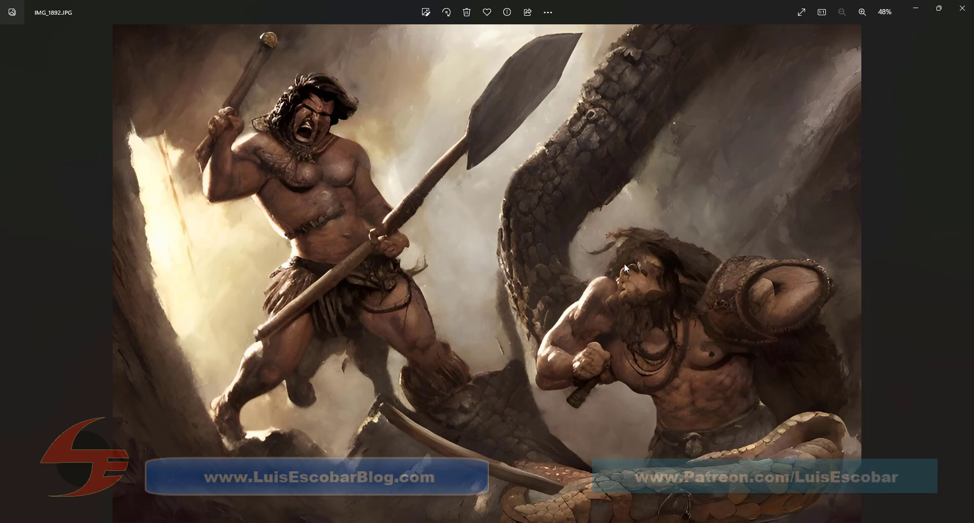
Look through the barbarian-versus-snake concept images for usable figures and compositions.
key("Right")
key("Right")
key("Right")
key("Right")
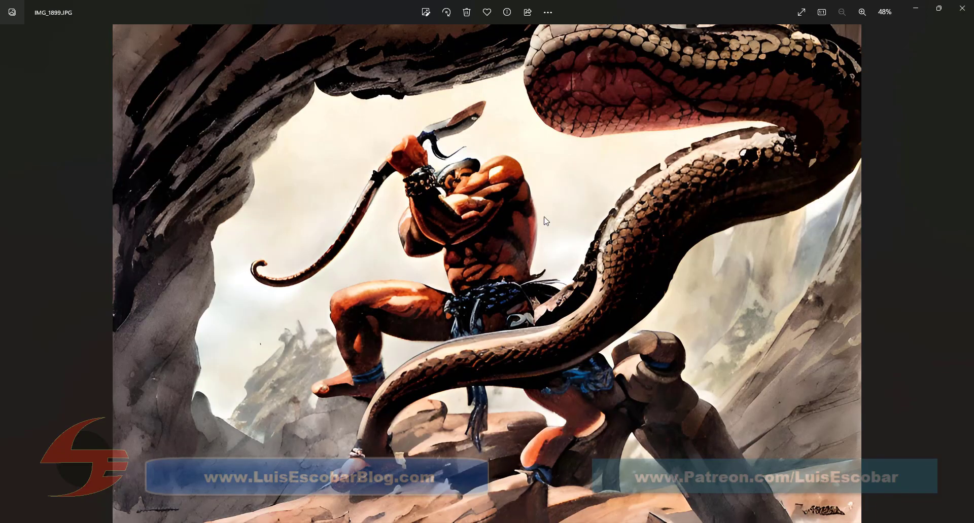
key("Right")
key("Right")
key("Right")
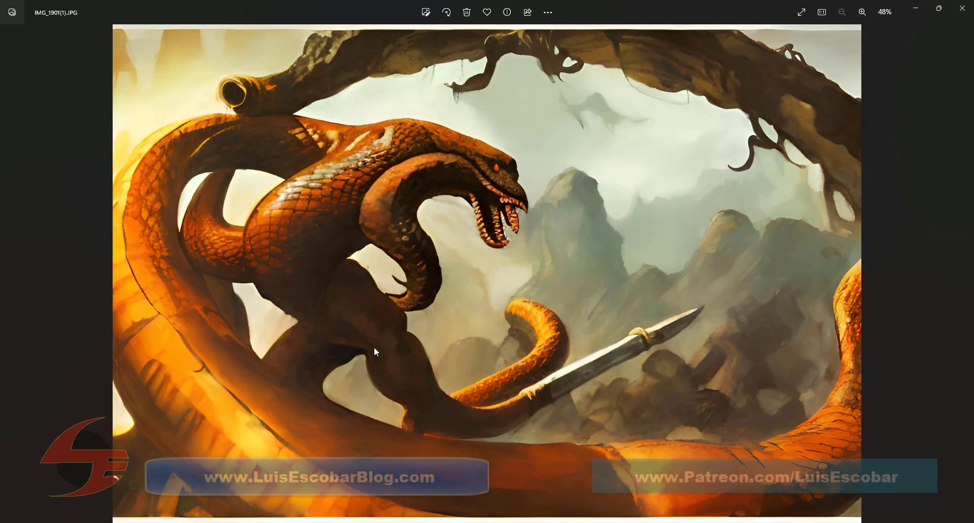
key("Right")
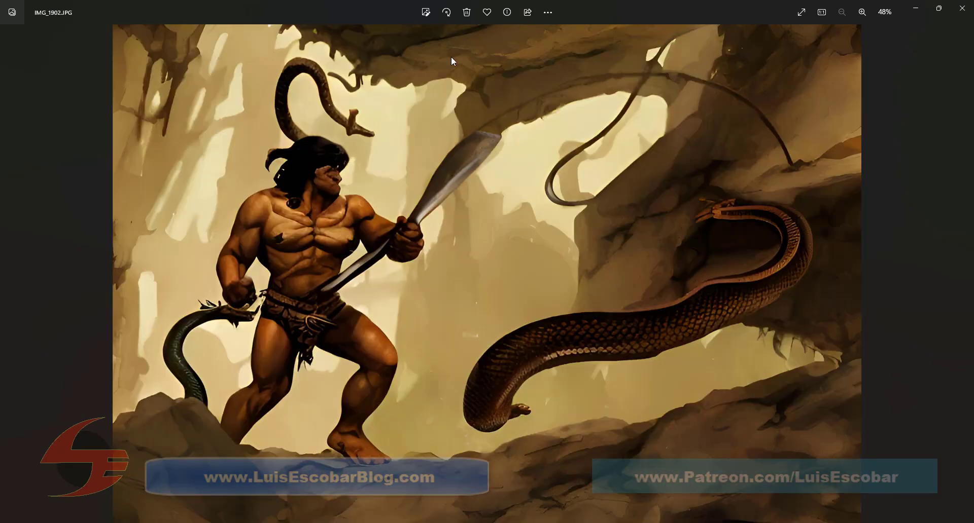
key("Right")
key("Right")
key("Right")
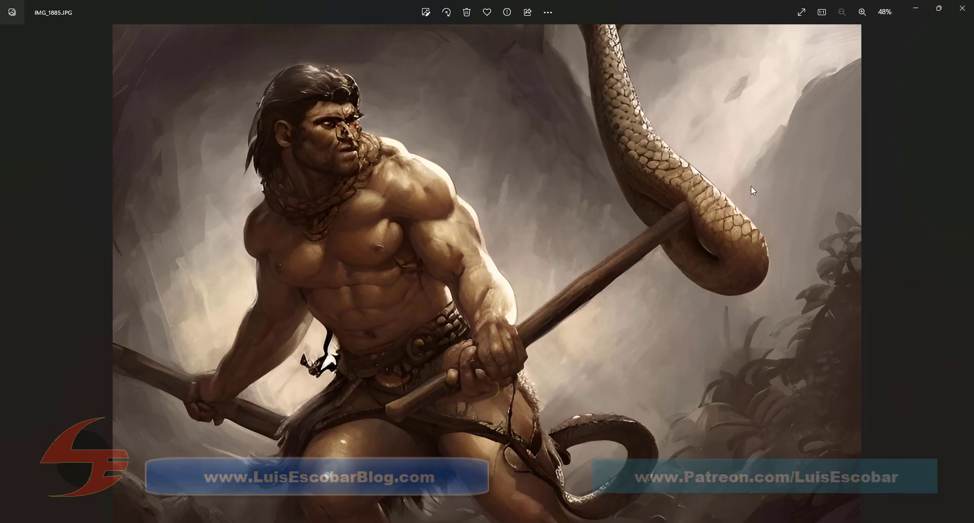
key("Right")
key("Right")
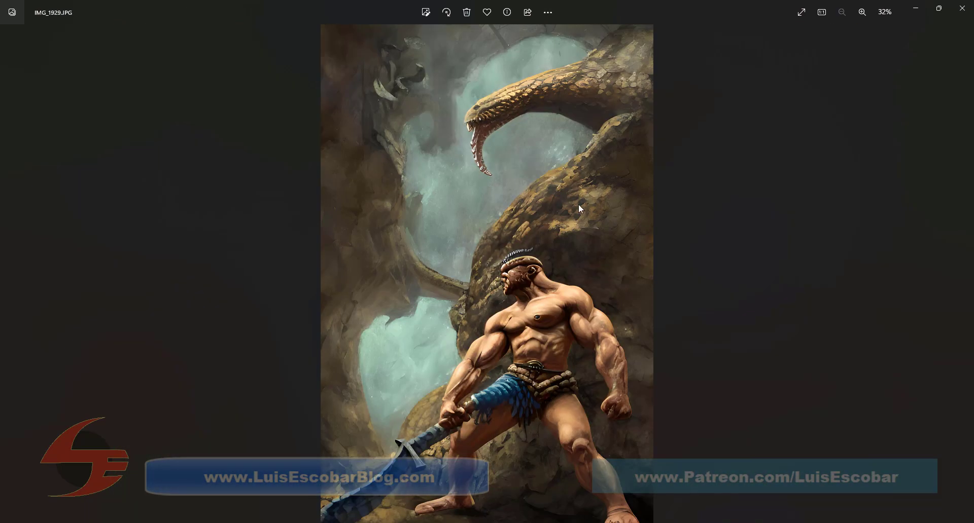
Compare the vertical variants of the barbarian and snake scene from IMG_1929 onward.
key("Right")
key("Right")
key("Left")
key("Right")
key("Right")
key("Right")
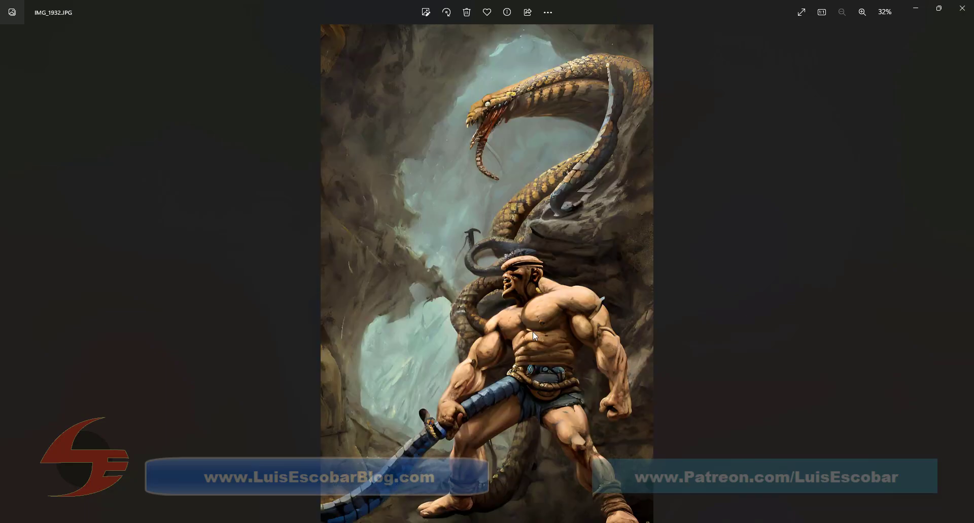
key("Left")
key("Left")
key("Left")
key("Left")
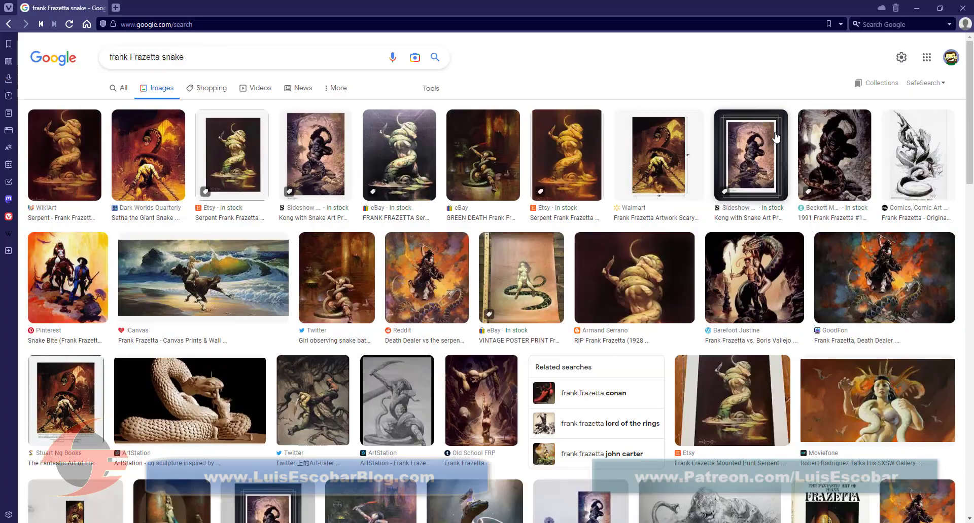
Switch to the browser and look through the image results for "frank Frazetta snake" as reference.
scroll(516, 358, "down", 10)
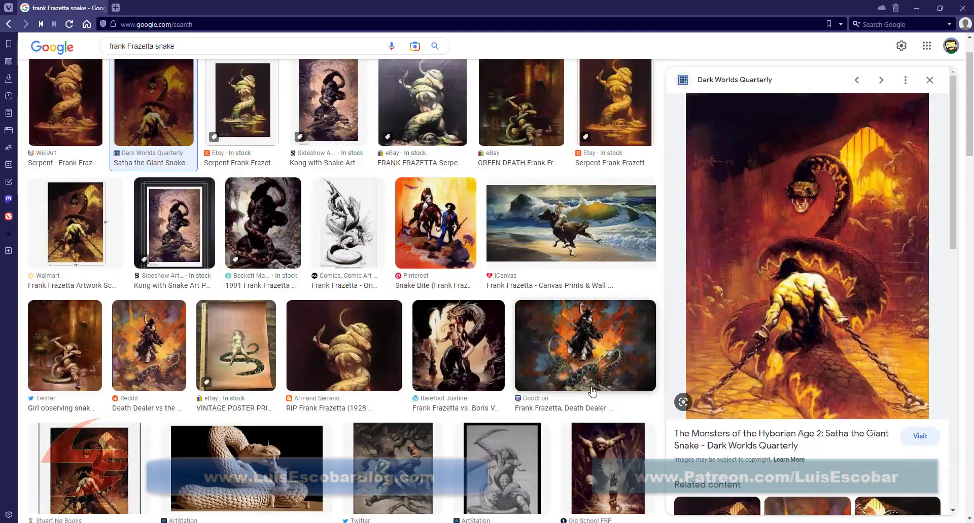
scroll(515, 357, "up", 10)
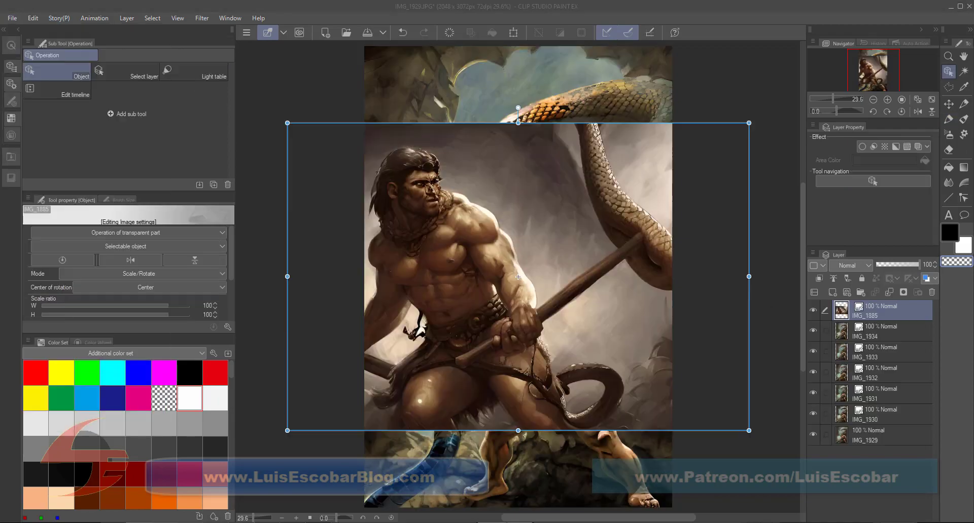
In Clip Studio Paint, flip the IMG_1885 barbarian image horizontally and scale it to 63% over the middle of the canvas.
left_click(130, 260)
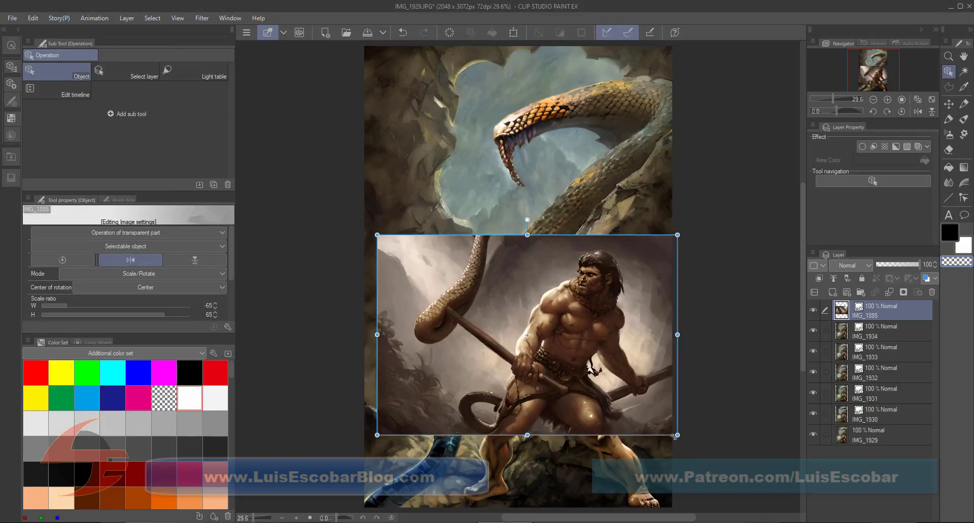
left_click(895, 361)
left_click(893, 354)
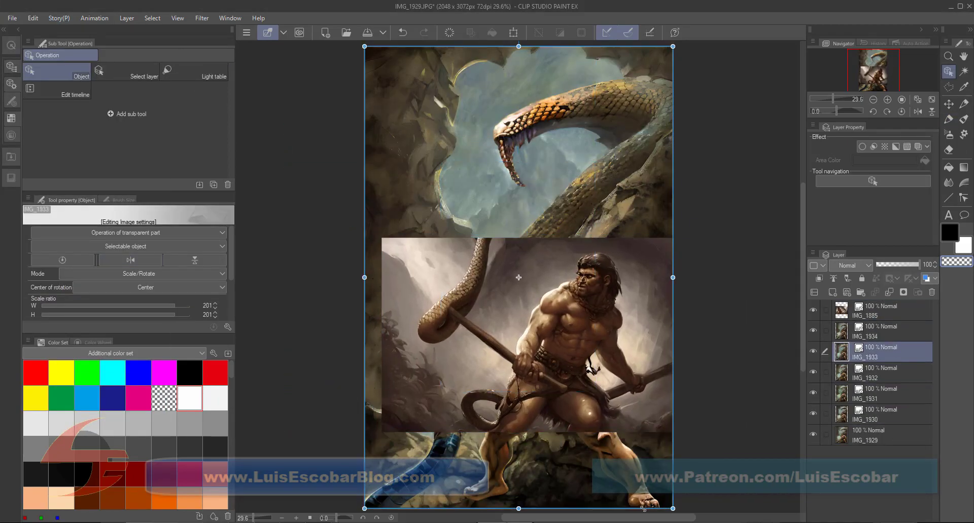
Compare the stacked scene variants by hiding and showing the image layers.
left_click(813, 330)
left_click(813, 310)
left_click(813, 352)
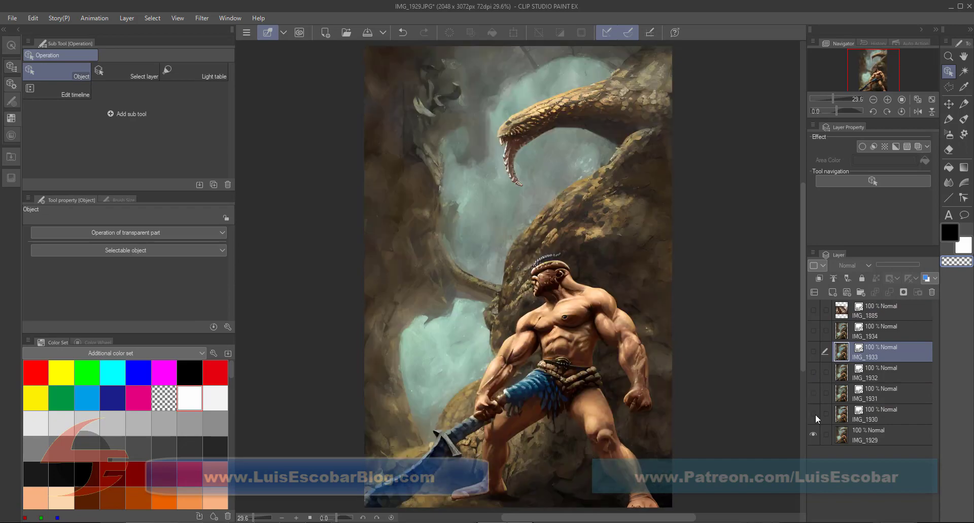
left_click(813, 352)
left_click(813, 352)
left_click(813, 331)
left_click(813, 310)
Rasterize the IMG_1885 layer and cut the barbarian out of its background with a polyline selection.
left_click(894, 318)
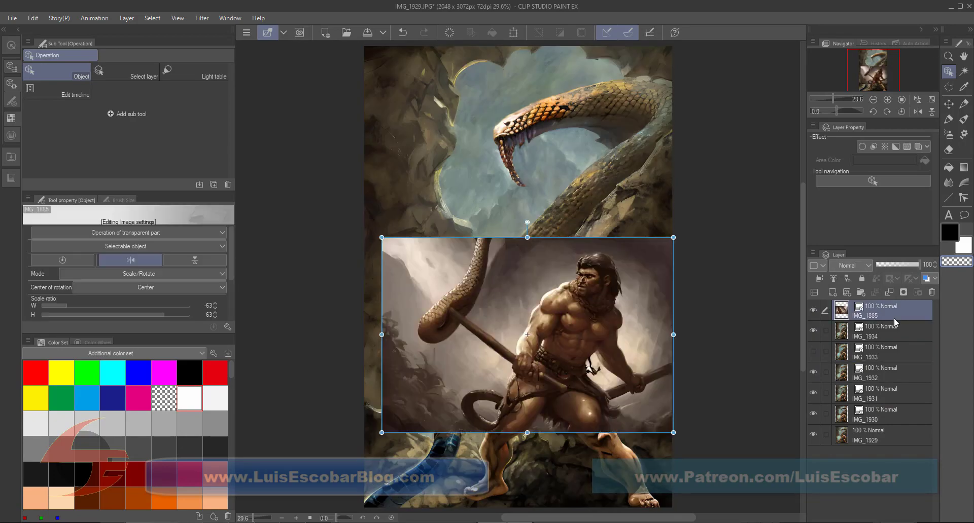
right_click(894, 318)
left_click(914, 190)
key("m")
scroll(787, 200, "up", 2)
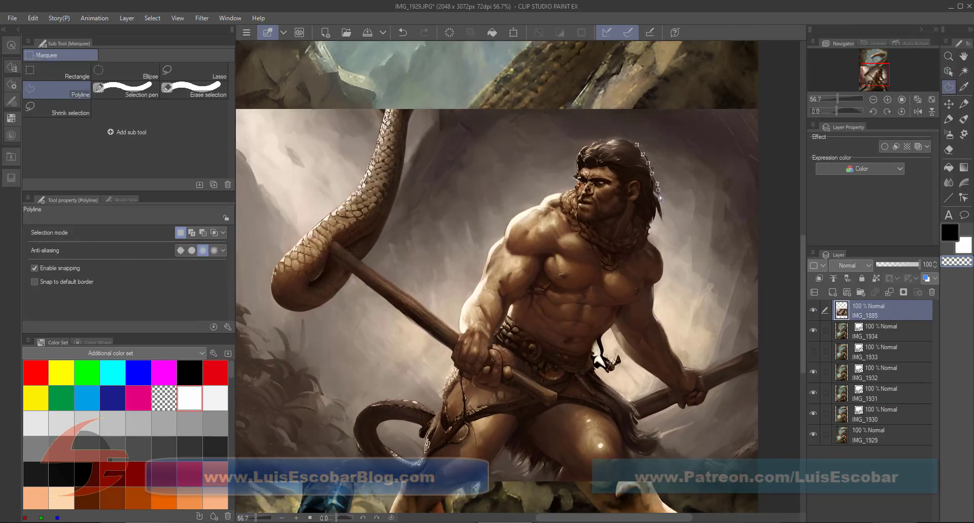
scroll(657, 228, "up", 5)
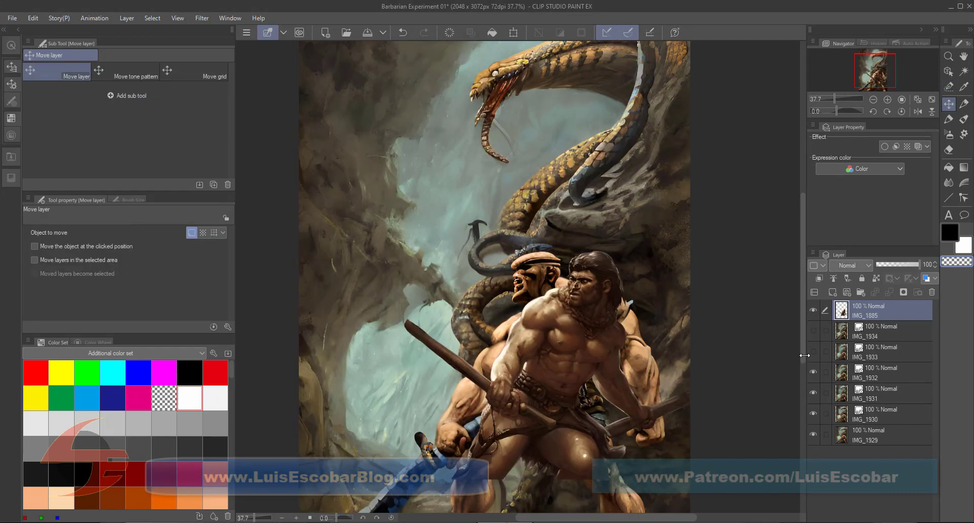
Show the IMG_1933 layer as the background behind the cut-out barbarian.
key("ctrl+minus")
left_click(813, 310)
left_click(813, 350)
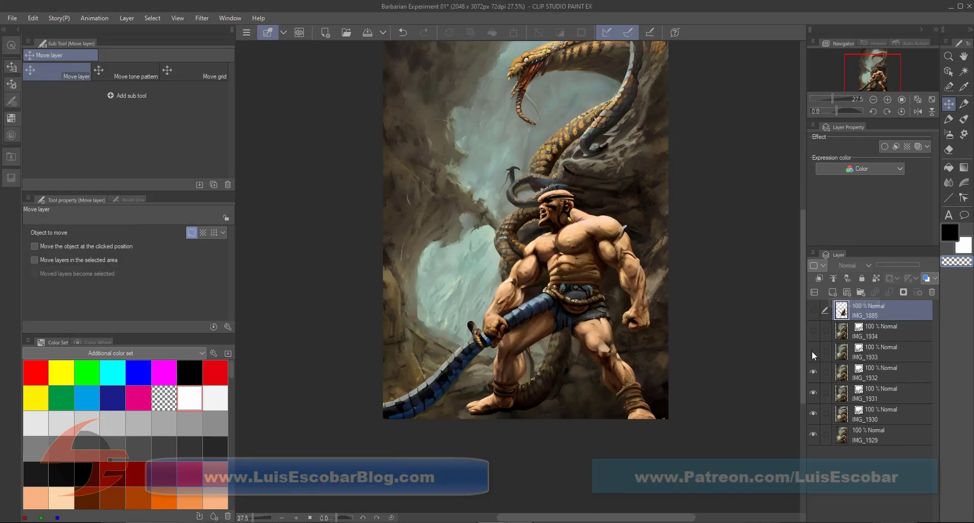
left_click(813, 310)
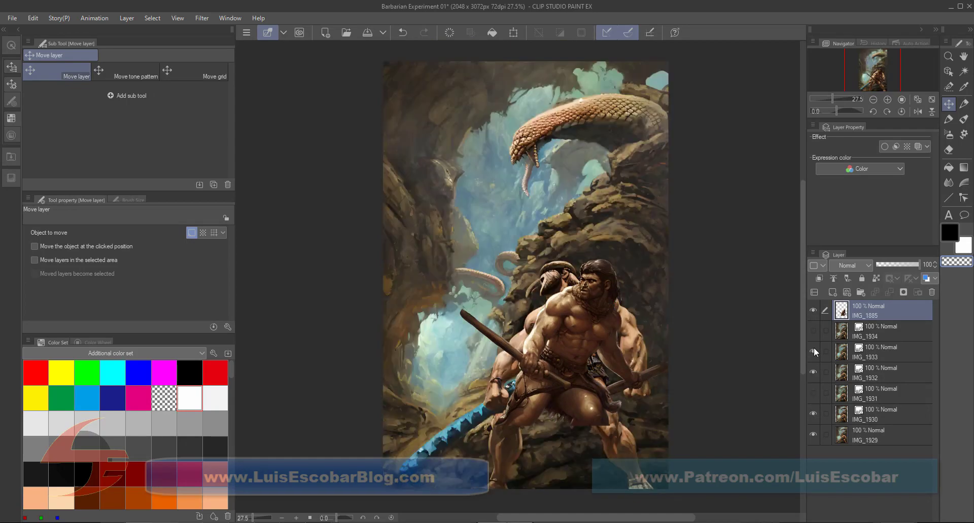
Put IMG_1933 in a new folder with an empty layer above it, and hide the cut-out barbarian.
key("p")
left_click(880, 355)
key("ctrl+g")
left_click(812, 309)
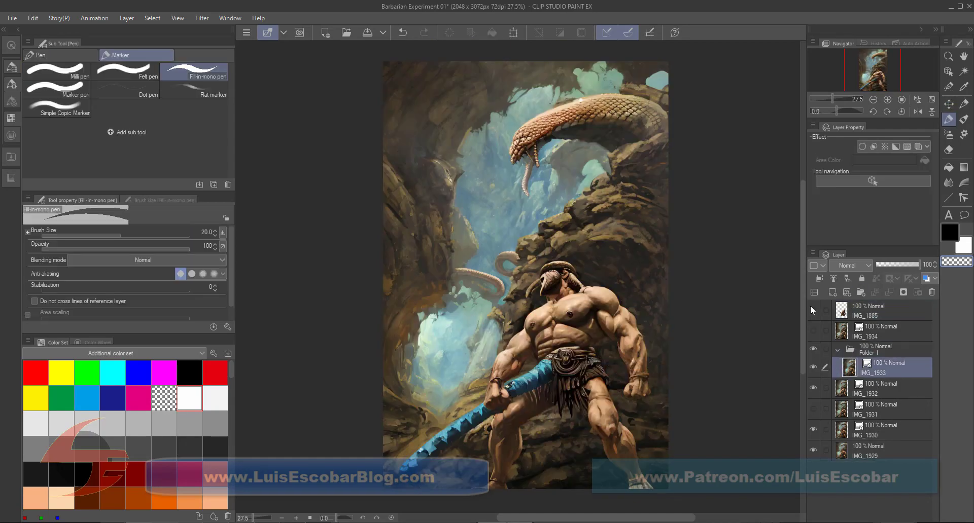
left_click(857, 294)
Paint over the original warrior and his sword in near-black with the Fill-in-mono pen, using brush size 30 for the larger areas.
key("x")
key("[")
mouse_move(558, 274)
left_mouse_down()
mouse_move(573, 324)
mouse_move(571, 402)
mouse_move(507, 414)
mouse_move(421, 457)
left_mouse_up()
left_click(618, 296, "alt")
key("]")
key("]")
key("]")
left_click_drag(527, 284, 594, 279)
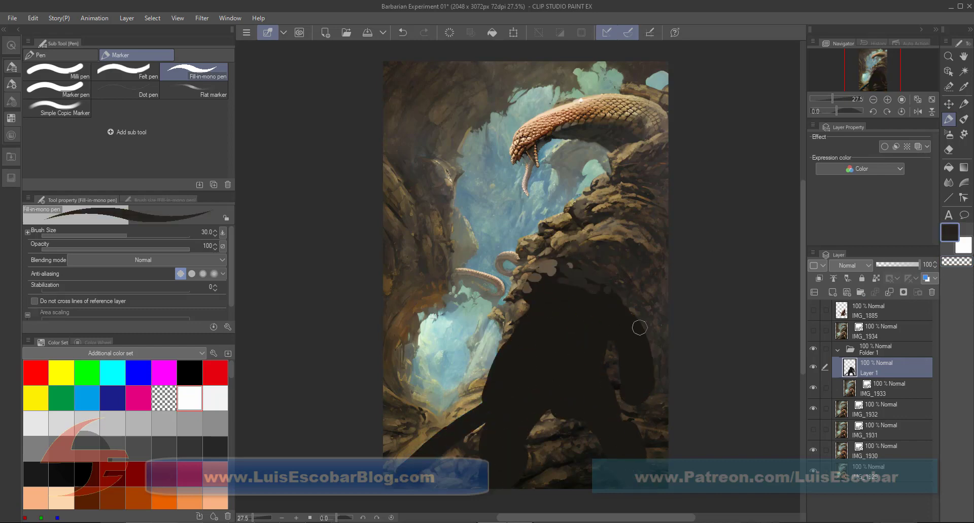
Block in brown and ochre rock ledges across the lower part of the dark silhouette.
mouse_move(482, 431)
left_mouse_down()
mouse_move(509, 435)
mouse_move(543, 464)
mouse_move(558, 426)
left_mouse_up()
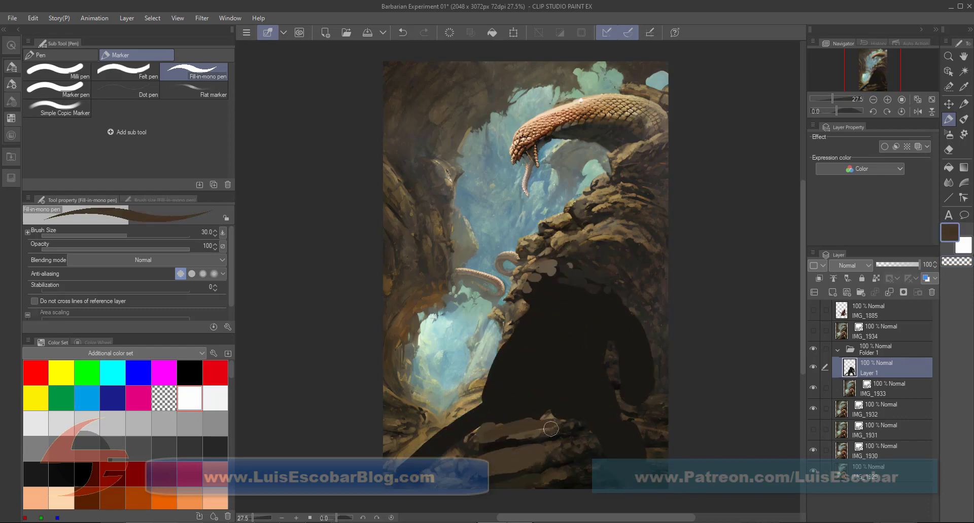
left_click_drag(472, 398, 535, 393)
left_click_drag(649, 399, 522, 396)
left_click_drag(553, 420, 664, 418)
Fill the upper body area of the silhouette with dark brown cave-wall tones sampled from the painting.
left_click(557, 343, "alt")
left_click_drag(523, 284, 649, 355)
mouse_move(487, 355)
left_mouse_down()
mouse_move(605, 378)
mouse_move(534, 476)
mouse_move(523, 427)
mouse_move(641, 421)
left_mouse_up()
left_click(527, 469, "alt")
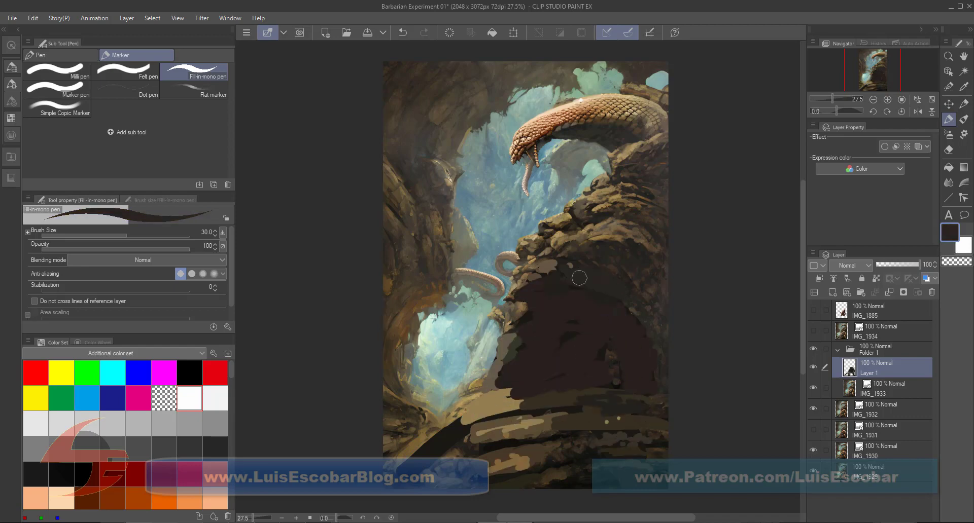
Paint lighter brown rock strokes along the cave wall's edge and inside its dark centre using sampled colours.
left_click(537, 324, "alt")
left_click_drag(509, 282, 527, 350)
left_click_drag(477, 332, 512, 391)
left_click(558, 355, "alt")
left_click(568, 289, "alt")
mouse_move(527, 295)
left_mouse_down()
mouse_move(624, 345)
mouse_move(637, 363)
left_mouse_up()
Smooth the painted cave wall and rock ledges together with the Blend tool.
key("j")
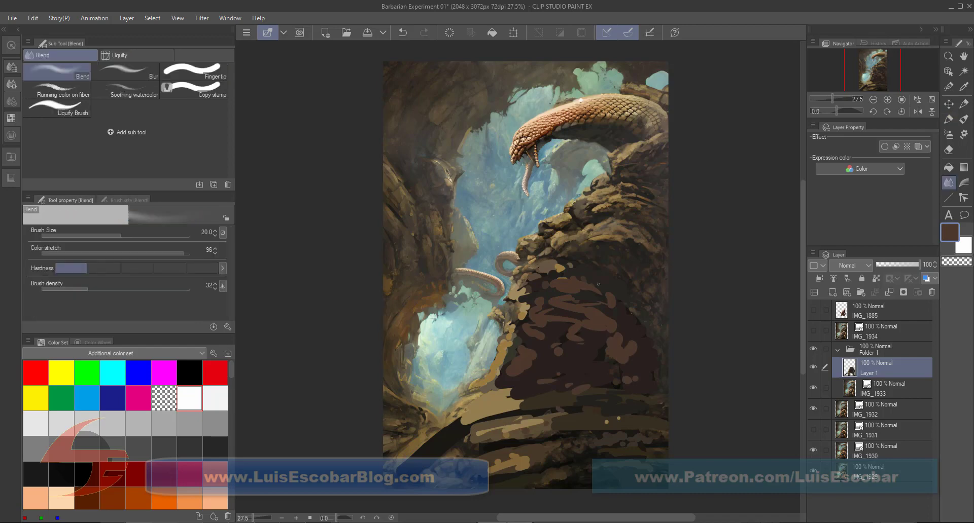
left_click_drag(599, 284, 497, 385)
left_click_drag(563, 386, 472, 416)
left_click_drag(527, 431, 471, 406)
Sample ochre rock colours for the pen and show the cut-out barbarian over the repainted background.
left_click(418, 465, "alt")
key("p")
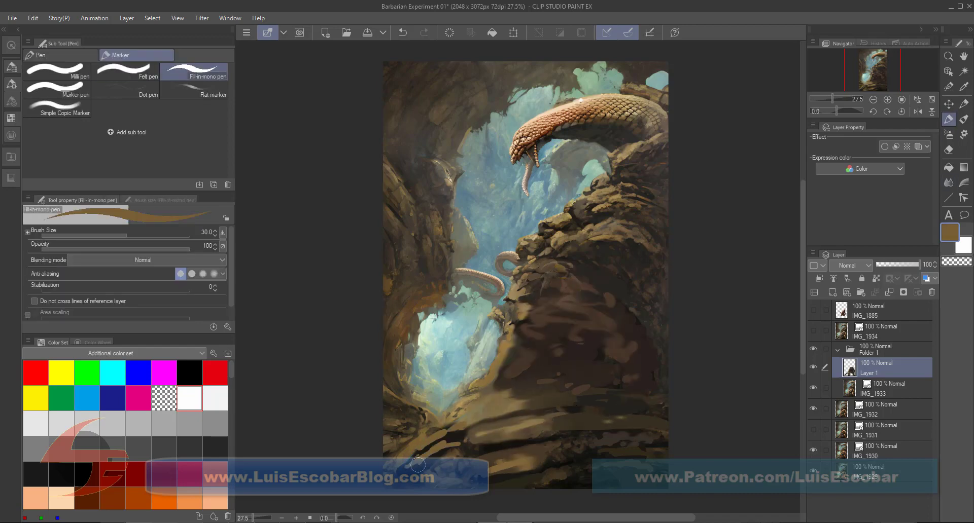
left_click(494, 376, "alt")
left_click(814, 312)
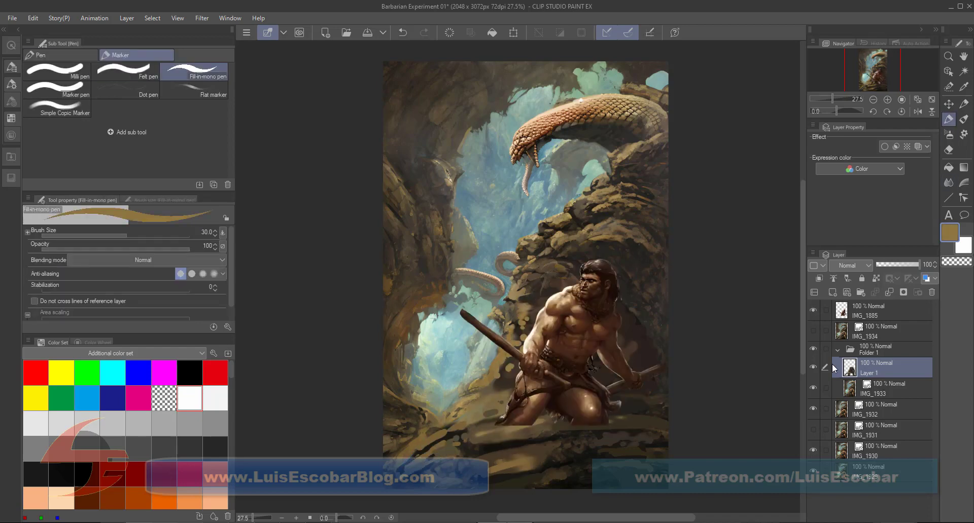
On a new top layer, block in the barbarian's missing lower legs with dark brown sampled from his thigh.
key("ctrl+shift+n")
left_click(525, 426, "alt")
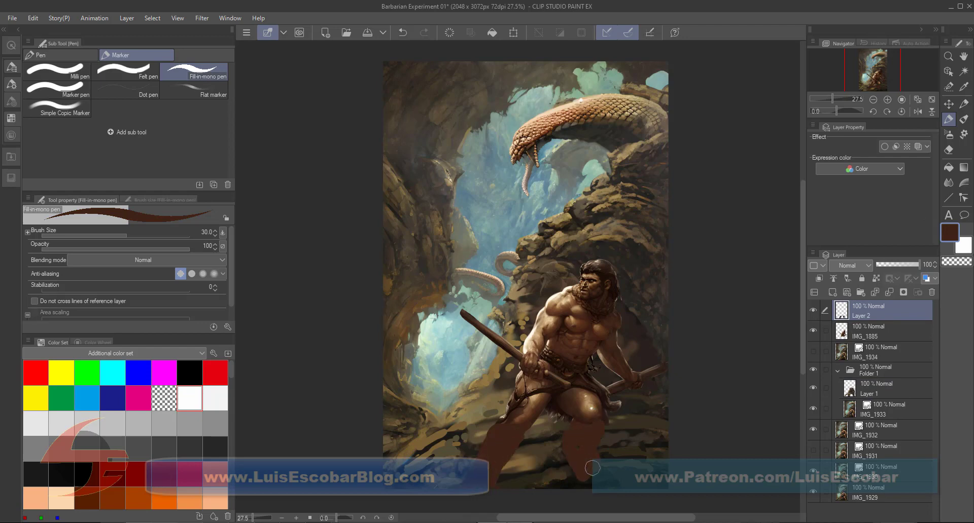
key("c")
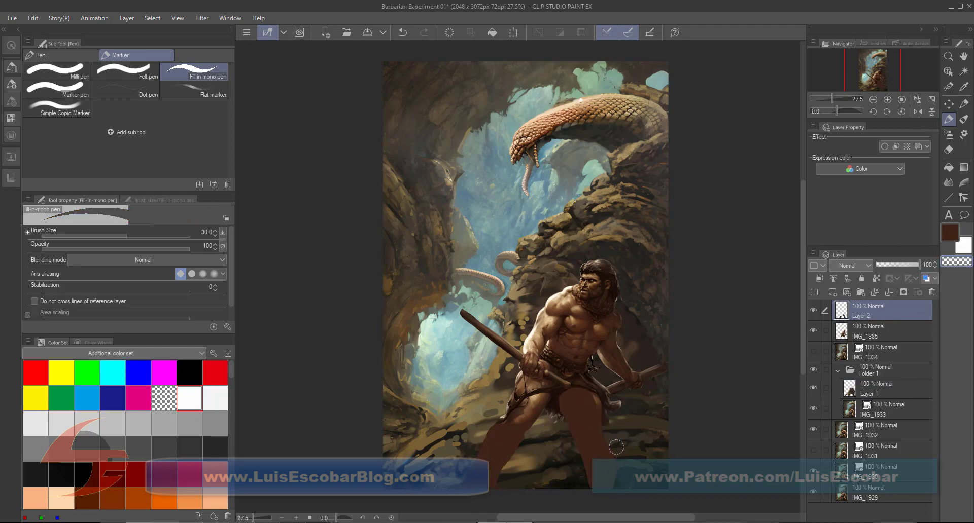
left_click(525, 429, "alt")
left_click(97, 342)
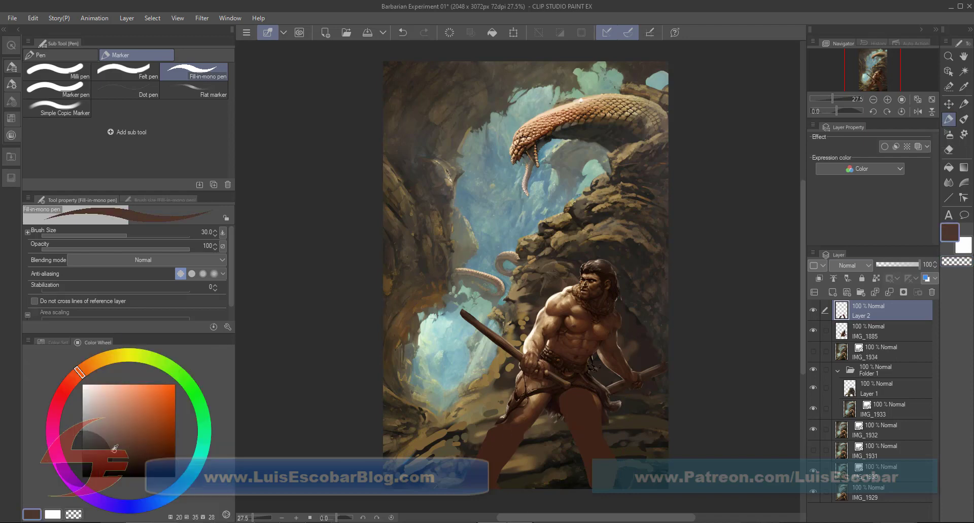
Hide the painted legs, the cut-out barbarian and Folder 1 to expose the IMG_1932 scene.
left_click(813, 310)
left_click(813, 351)
left_click(813, 370)
left_click(814, 333)
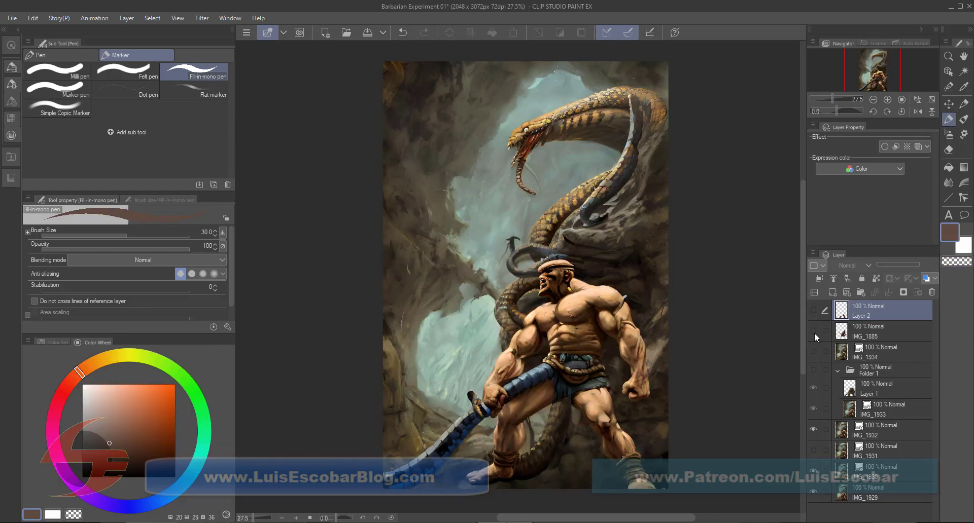
Compare the warriors' legs in IMG_1934, IMG_1933, IMG_1932 and IMG_1931 by hiding and showing their layers.
left_click(814, 333)
left_click(812, 349)
left_click(813, 350)
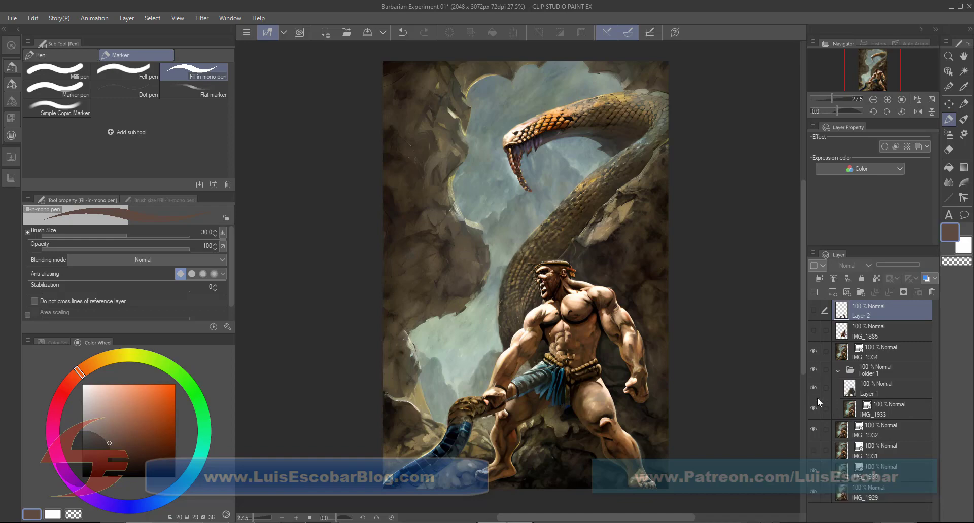
left_click(811, 370)
left_click(813, 428)
left_click(813, 450)
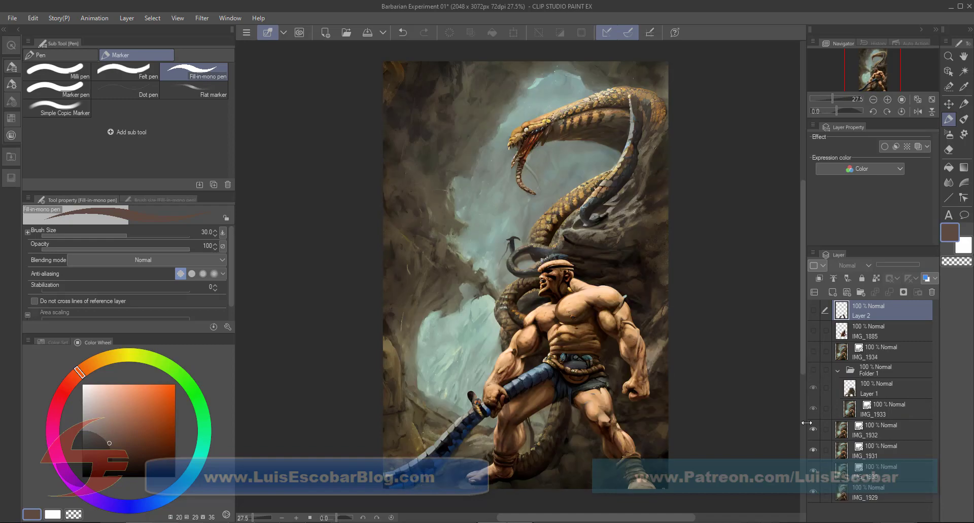
Duplicate IMG_1932 above the IMG_1885 barbarian and cut the copy down to the warrior's forward leg using a selection.
left_click_drag(898, 426, 900, 322)
scroll(677, 502, "up", 3)
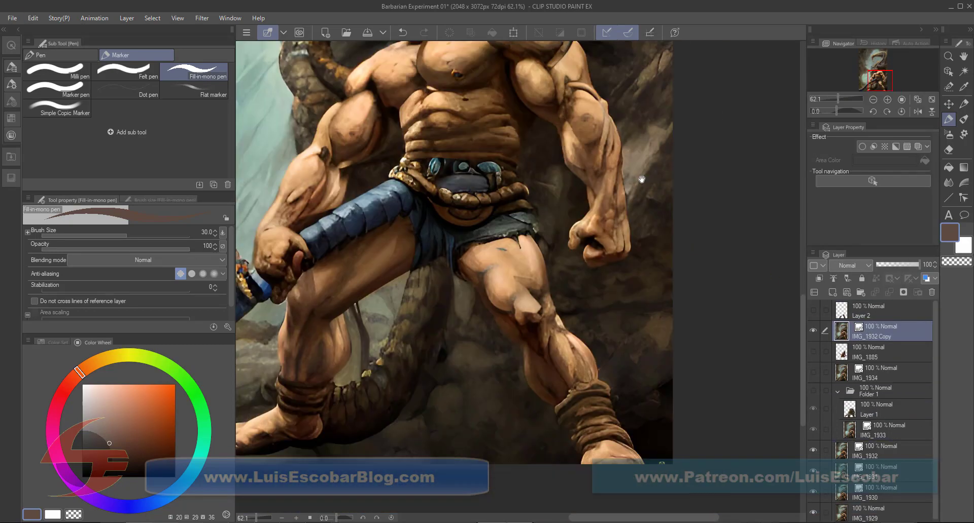
key("m")
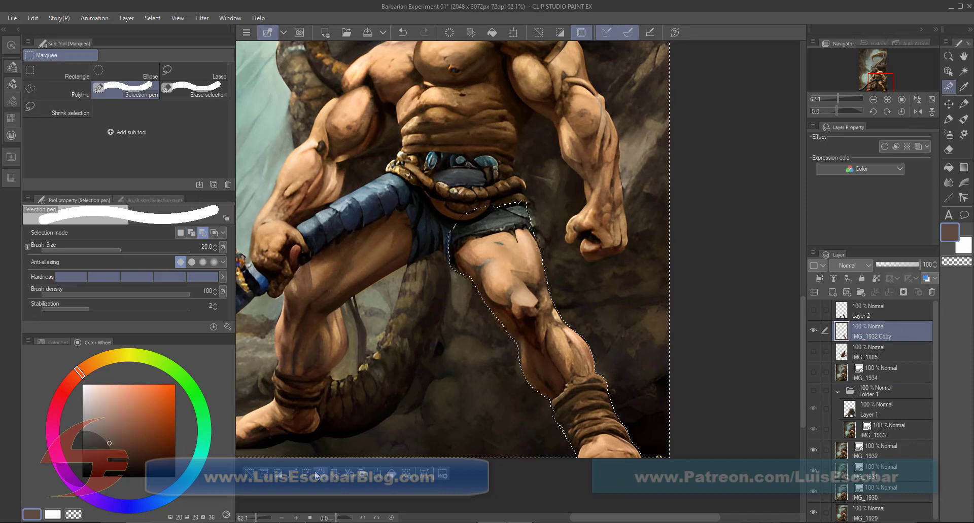
key("Delete")
Show the barbarian and Folder 1 again, and move and transform the copied leg to fit his hip.
left_click(813, 351)
left_click(813, 390)
scroll(649, 280, "down", 1)
key("k")
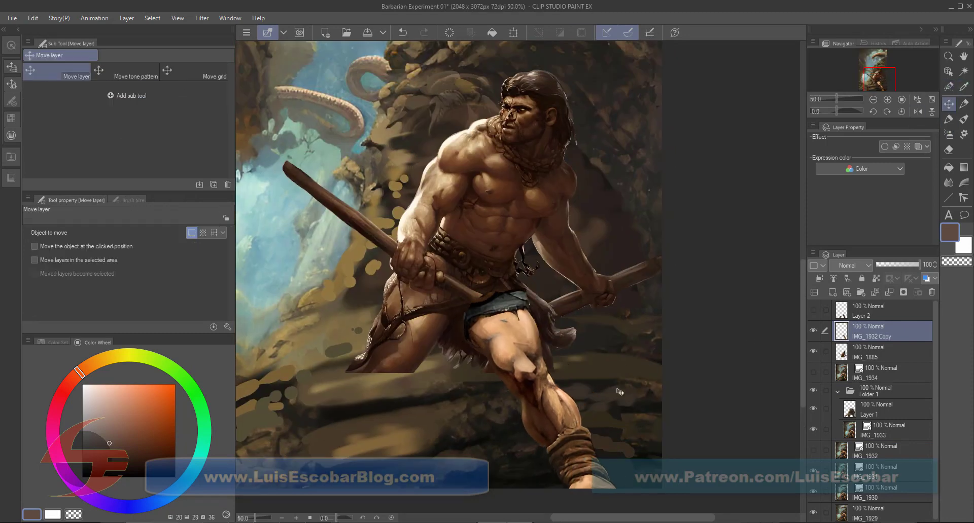
key("ctrl+t")
key("Return")
key("b")
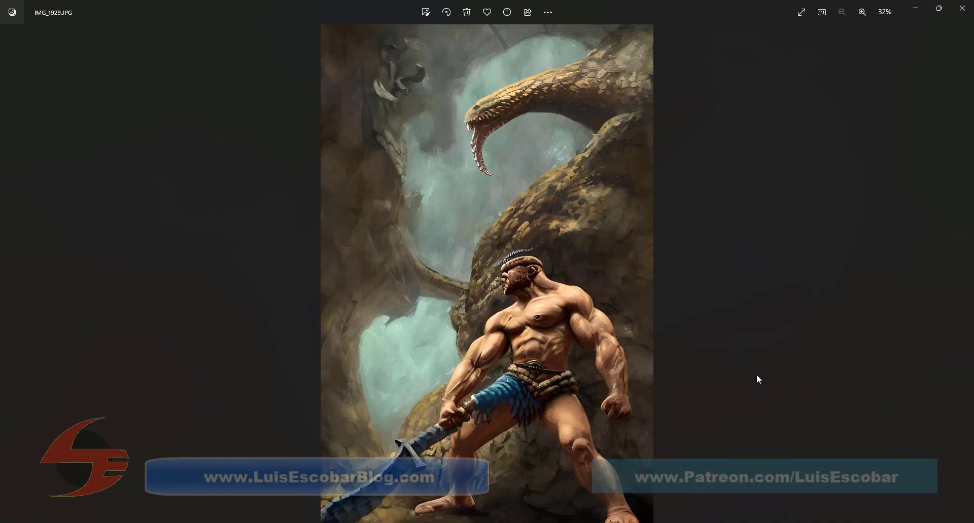
Switch to the image viewer and look through the images following IMG_1929 for more parts to use.
key("Right")
key("Right")
key("Right")
key("Right")
key("Right")
key("Right")
key("Right")
key("Right")
key("Right")
key("Right")
key("Right")
key("Right")
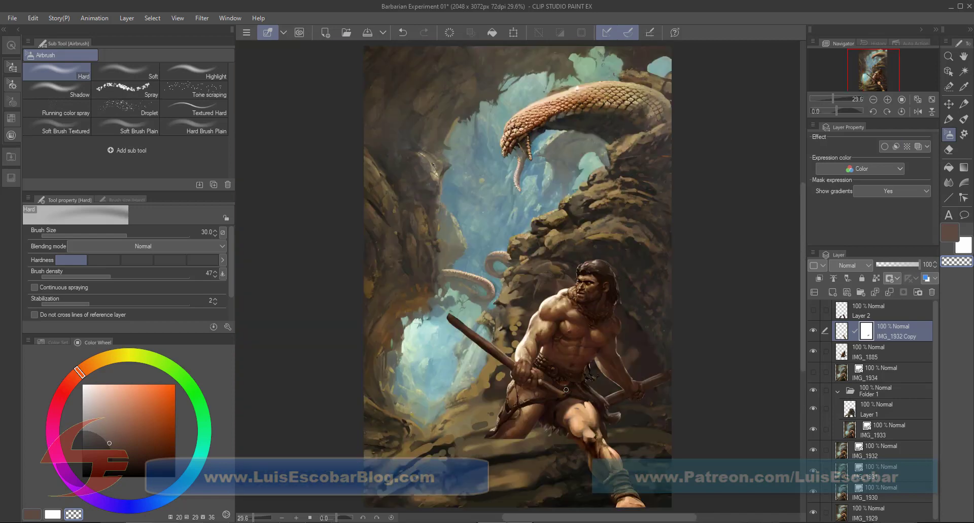
Duplicate the cut-out IMG_1932 leg and position the copy as the barbarian's second leg on the opposite hip.
key("ctrl+j")
left_click_drag(594, 428, 467, 503)
key("k")
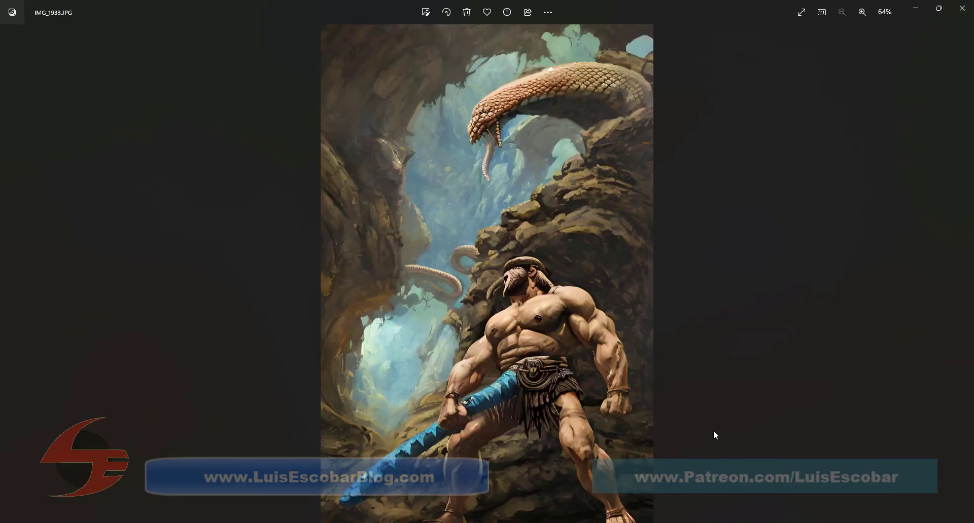
Bring IMG_1893 in from the image viewer as the top layer and cut it down to the warrior's outstretched leg.
key("Left")
key("Left")
key("Left")
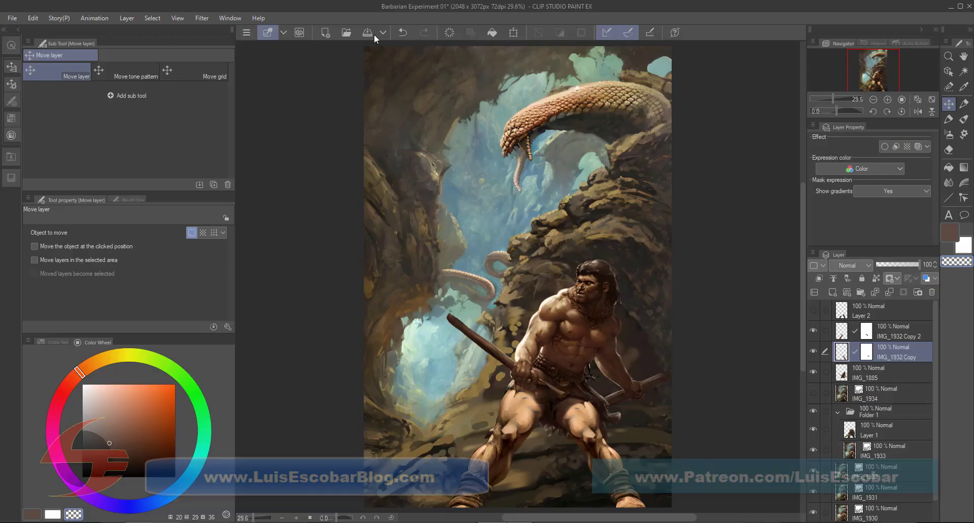
left_click_drag(633, 354, 778, 482)
left_click_drag(882, 352, 900, 318)
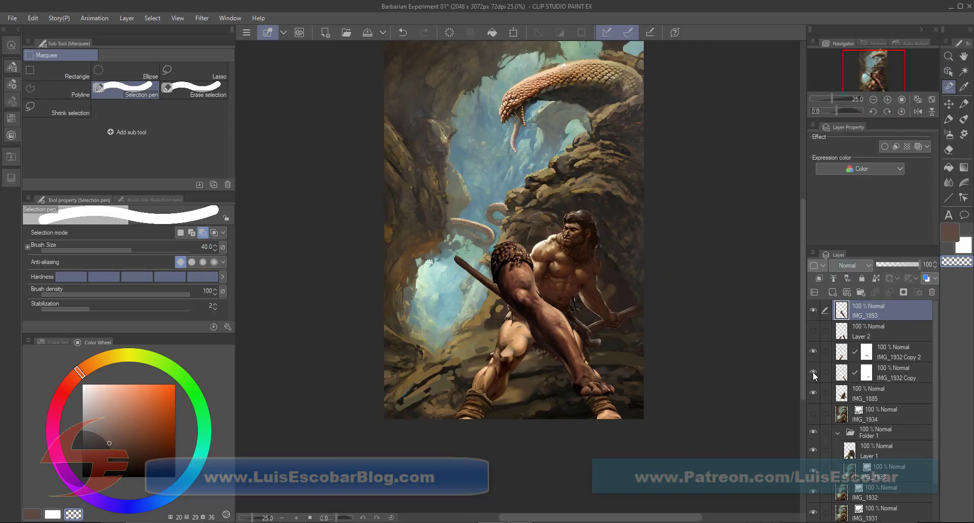
Try to fit the IMG_1893 outstretched leg to the barbarian's rear hip at 80 percent scale.
key("k")
key("ctrl+t")
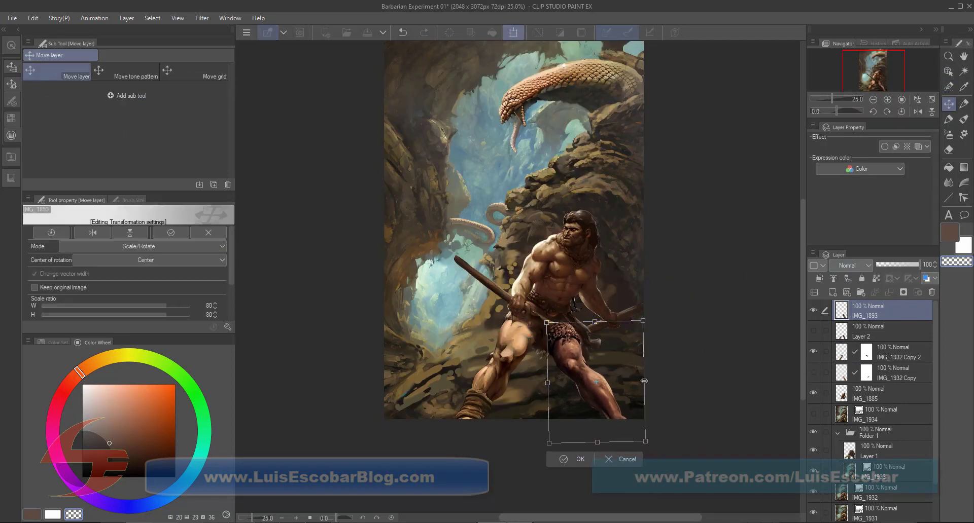
key("Escape")
Bring in the other leg from IMG_1893, cut it out, and scale it to 71 percent, rotated to fit the rear hip.
key("alt+Tab")
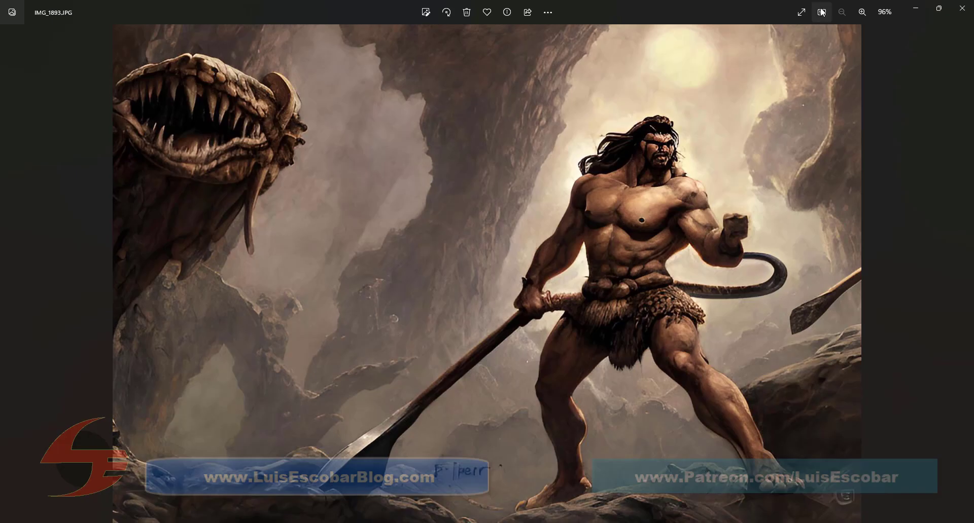
key("alt+Tab")
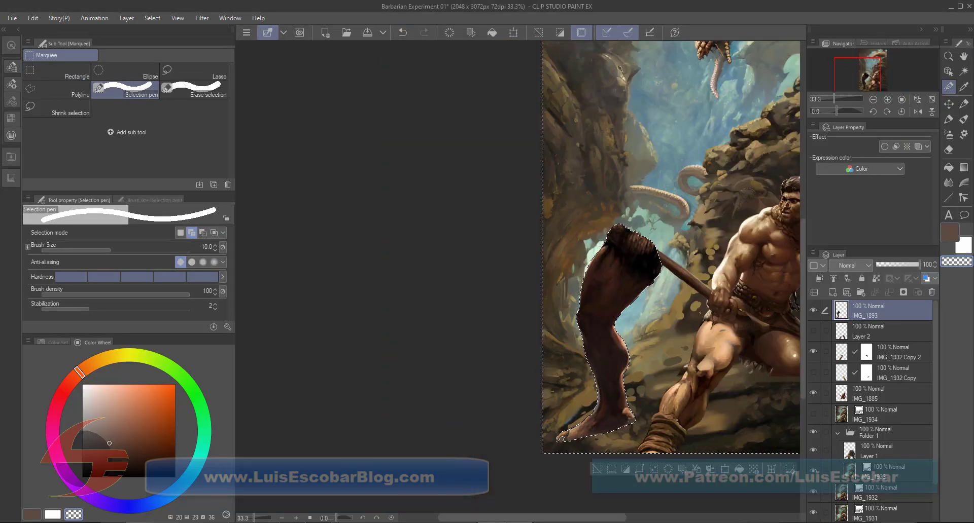
key("ctrl+t")
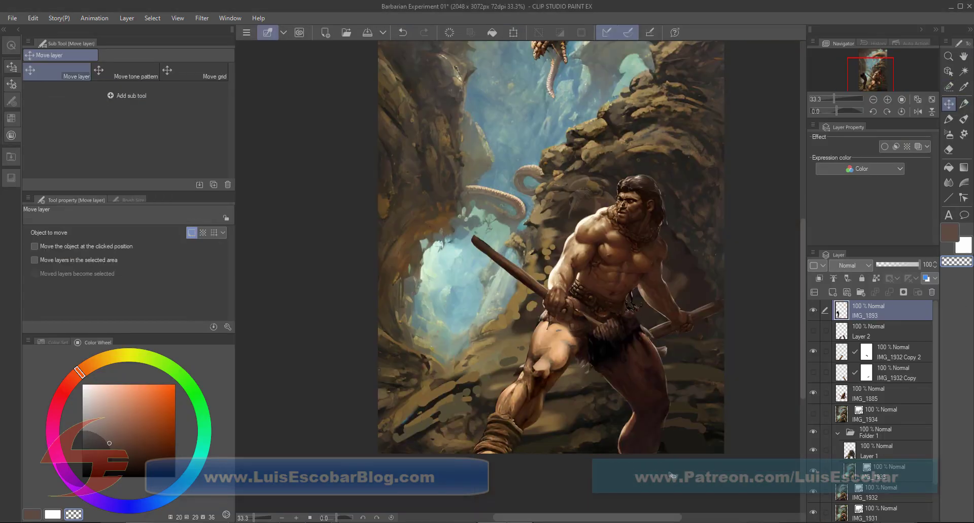
left_click_drag(634, 421, 658, 415)
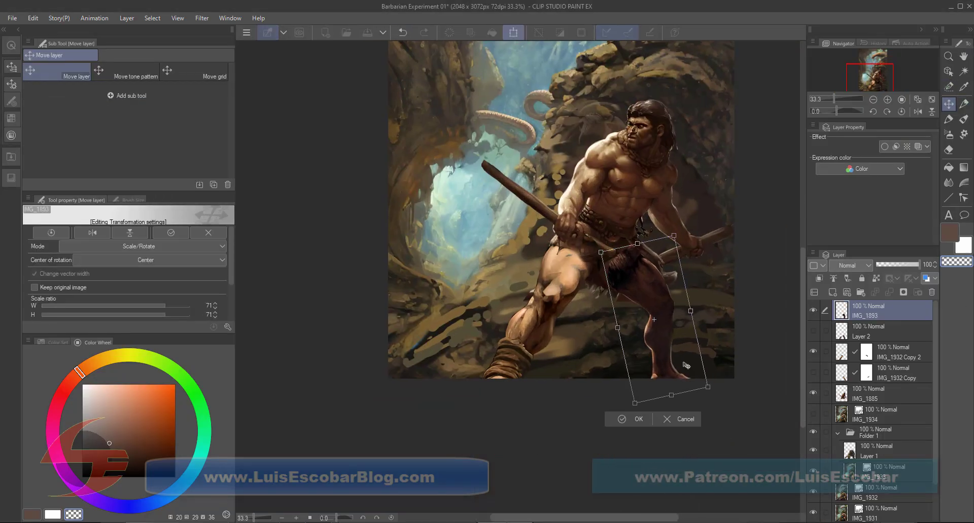
key("Return")
key("ctrl+t")
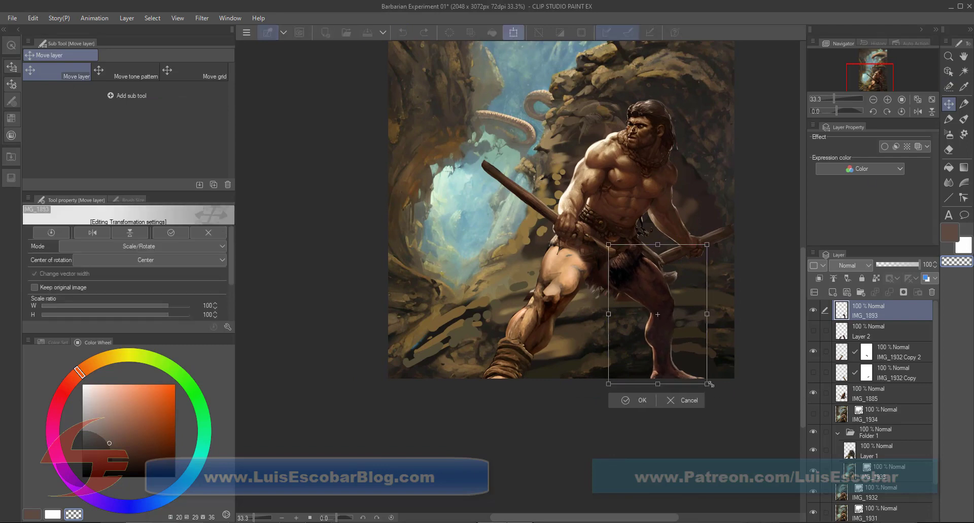
Reshape the upper part of the IMG_1893 leg with a mesh transformation and blend its edges with a layer mask.
key("ctrl+shift+t")
left_click_drag(608, 273, 594, 275)
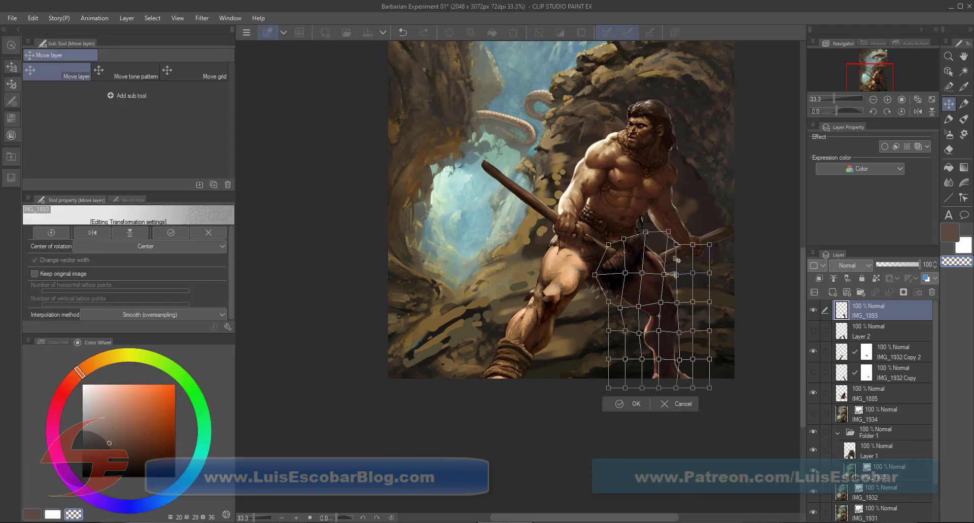
key("Return")
key("b")
key("k")
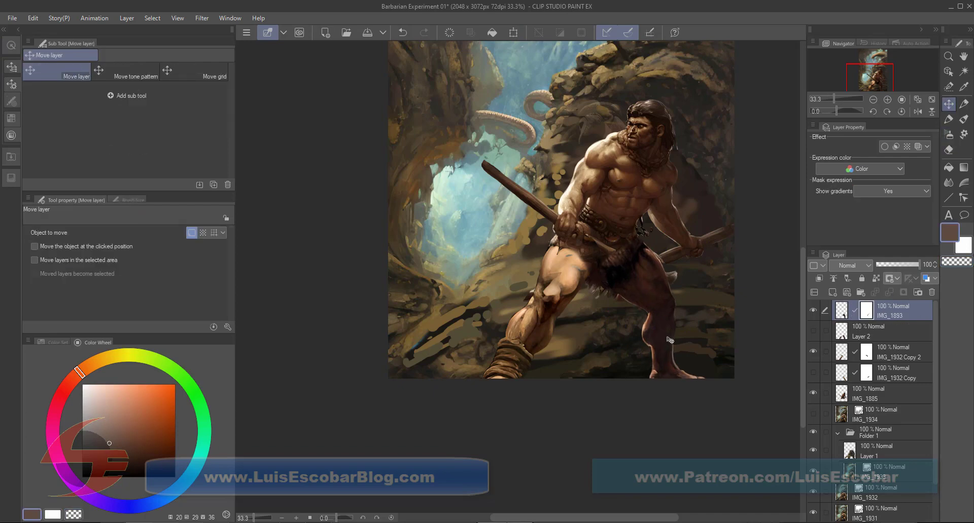
Transform the forward leg in IMG_1932 Copy 2 so its foot fits inside the canvas.
scroll(442, 443, "down", 3)
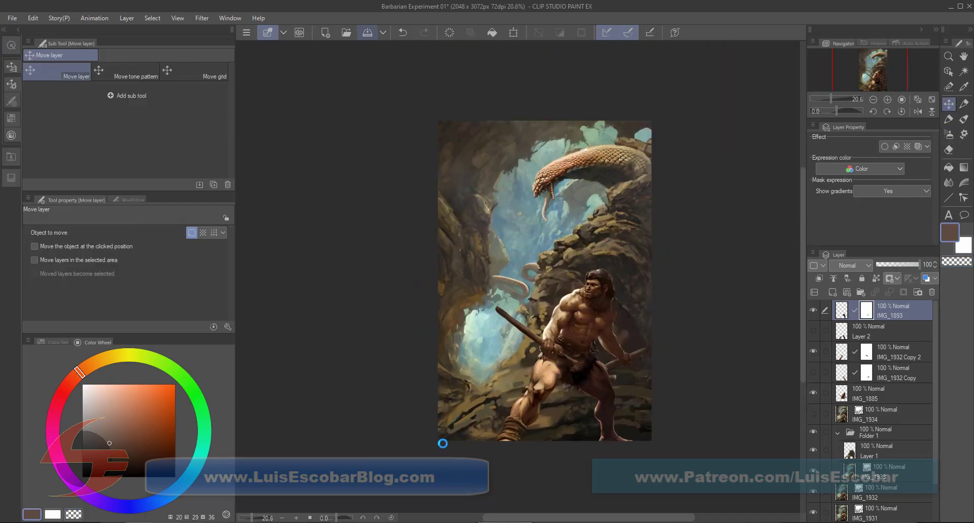
left_click(902, 357)
key("ctrl+t")
left_click(499, 446)
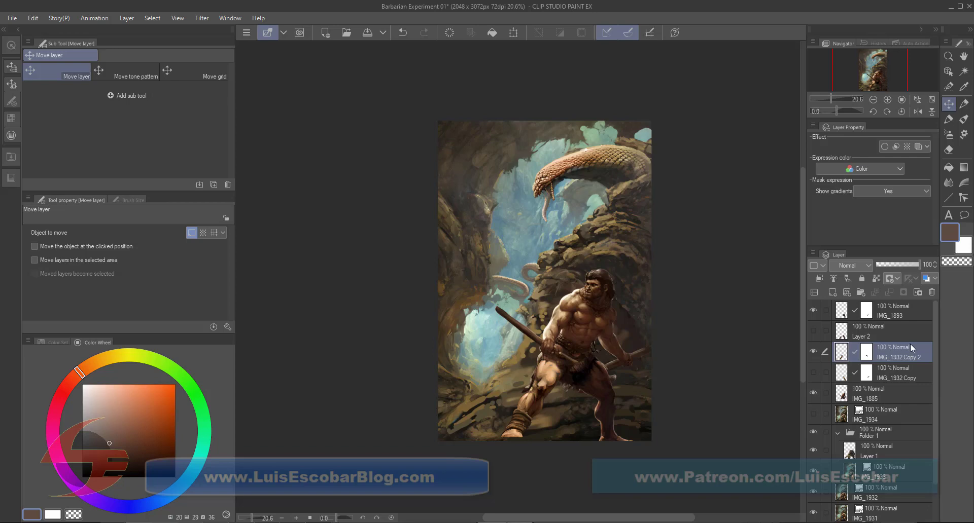
Mask out leftover parts of the IMG_1885 barbarian around the hips using the Fill-in-mono pen with transparent color.
left_click(892, 393)
key("p")
scroll(493, 369, "up", 2)
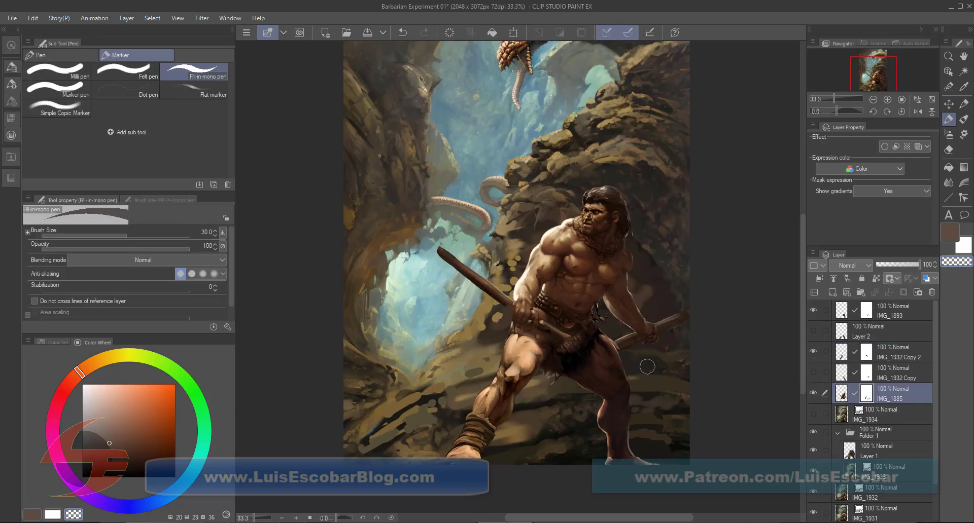
Try a mesh transformation of the IMG_1893 leg with 6 horizontal and 7 vertical lattice points.
left_click(893, 310)
key("ctrl+shift+t")
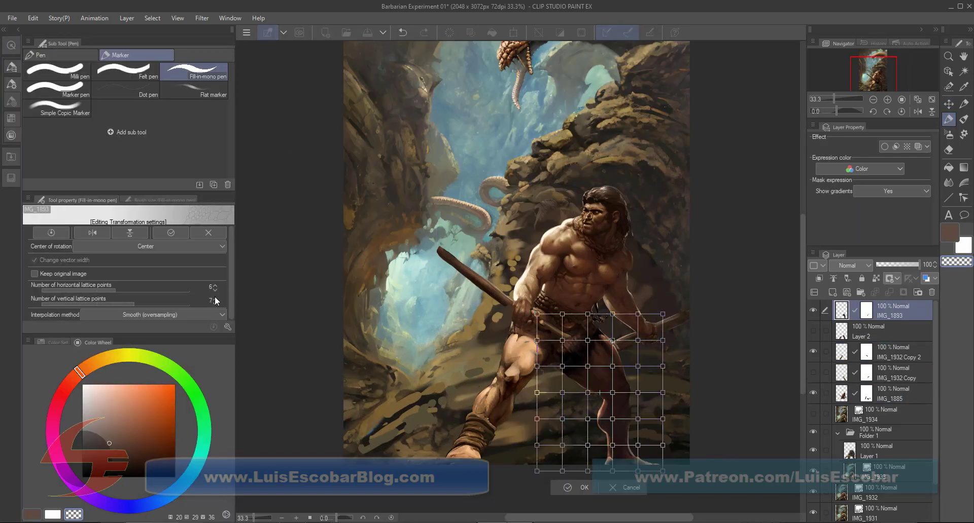
left_click_drag(613, 340, 610, 344)
key("Escape")
Group the barbarian's layers from IMG_1885 up to IMG_1893 in a folder and transform the whole figure.
left_click(893, 394)
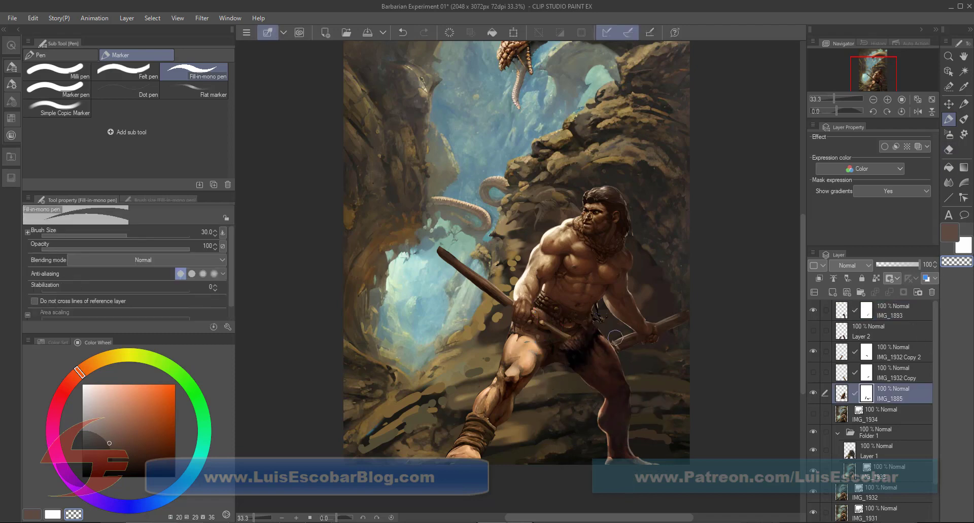
left_click(838, 308, "shift")
key("ctrl+g")
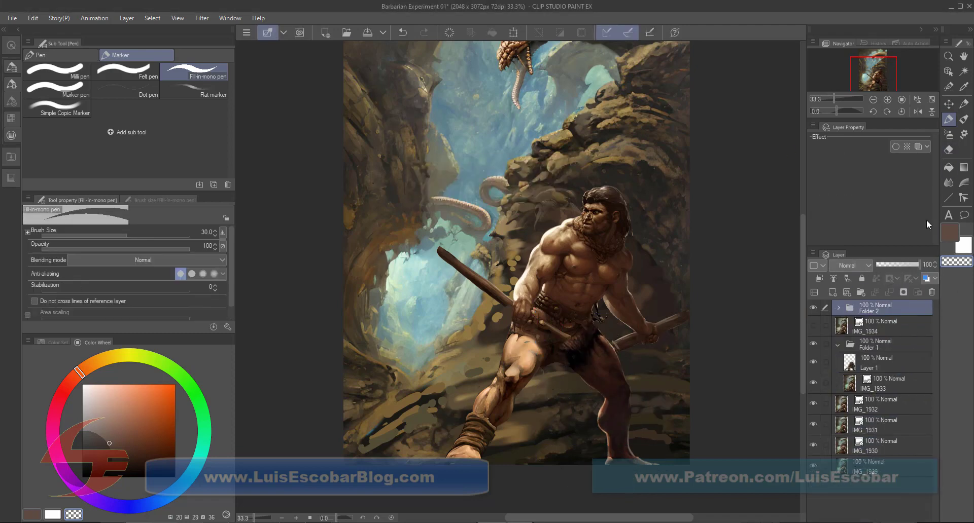
key("ctrl+t")
left_click(526, 494)
Clean up the barbarian's edges on the layer mask of IMG_1885.
scroll(748, 358, "up", 2)
left_click(874, 373)
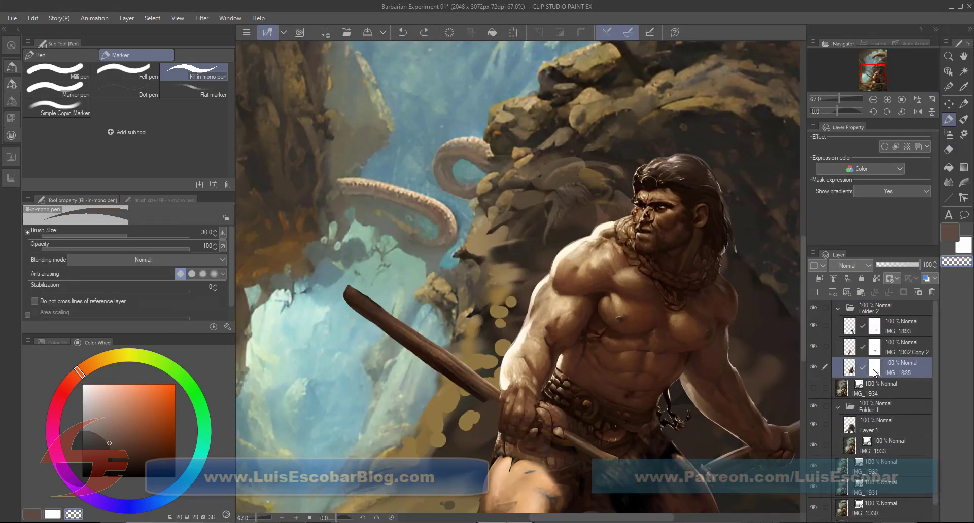
scroll(501, 437, "down", 2)
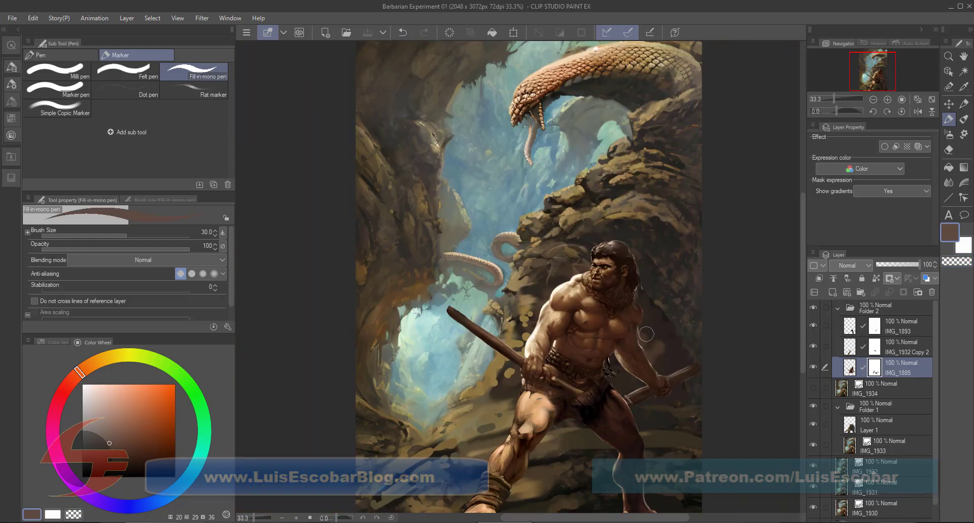
key("ctrl+0")
Compare the composition with and without the Folder 1 background by hiding and showing it, and collapse both folders.
left_click(838, 407)
left_click(815, 404)
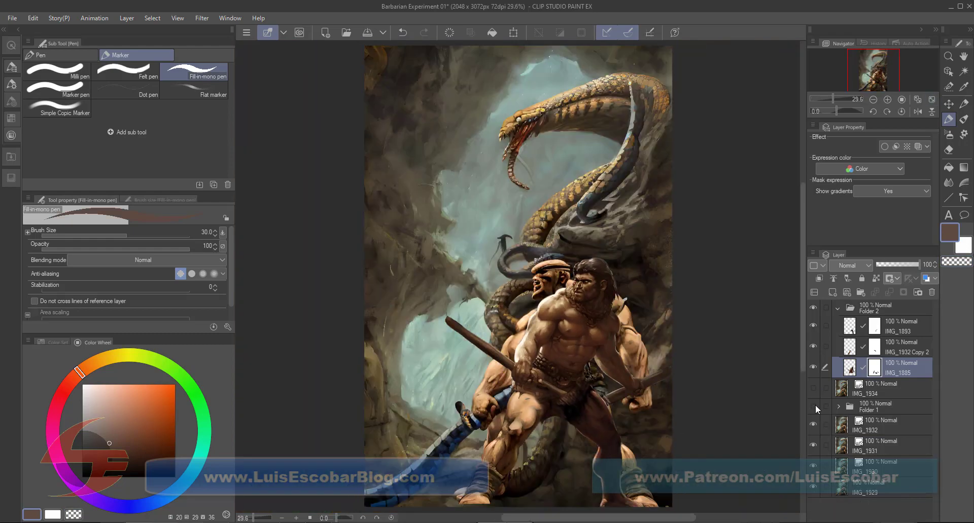
left_click(814, 404)
left_click(814, 405)
left_click(813, 407)
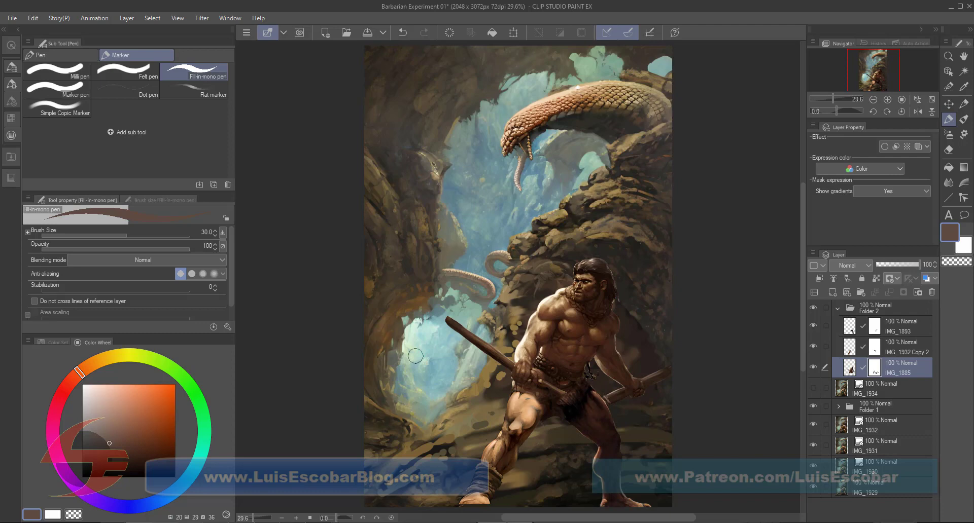
left_click(837, 308)
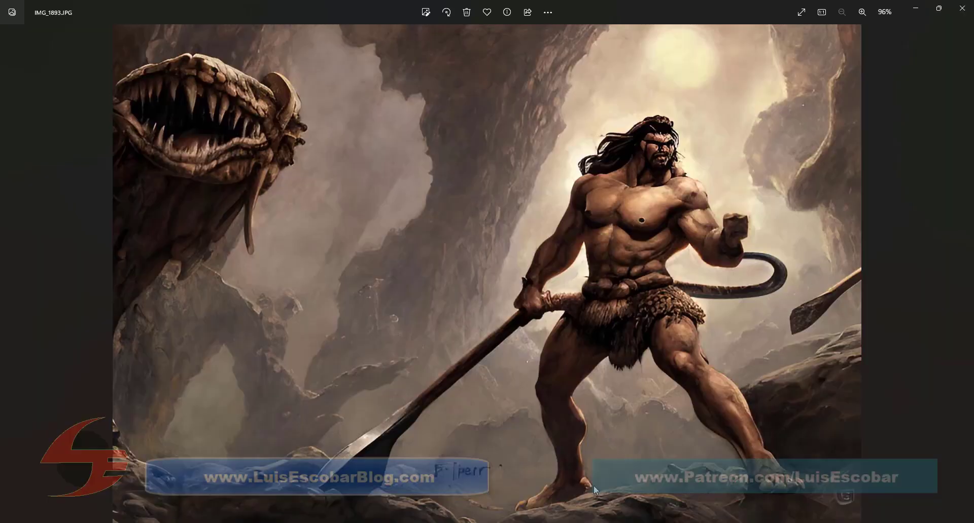
Bring IMG_1902 in from the image viewer as the top layer and position it over the lower part of the canvas.
key("Right")
key("Right")
key("Right")
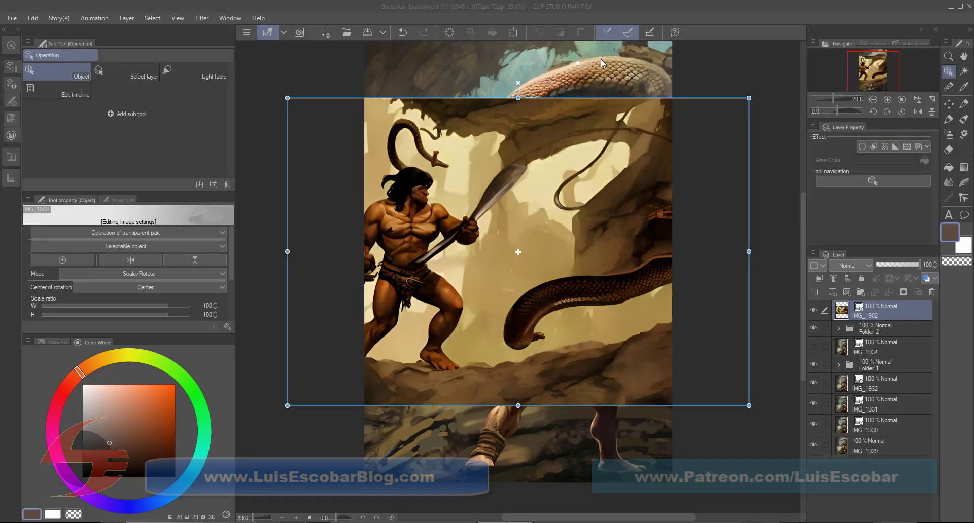
mouse_move(588, 104)
left_mouse_down()
mouse_move(589, 213)
mouse_move(631, 195)
left_mouse_up()
left_click(849, 266)
left_click(857, 31)
left_click(847, 266)
left_click(847, 16)
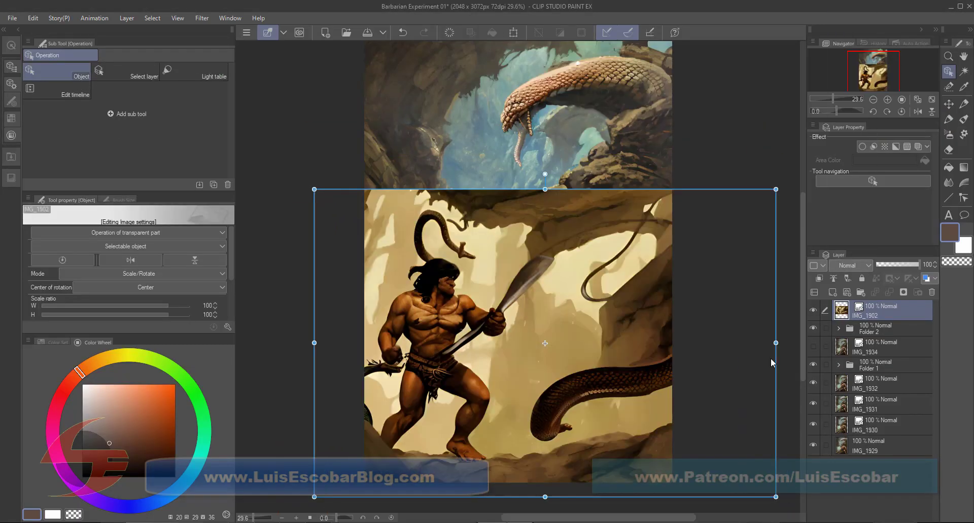
key("Return")
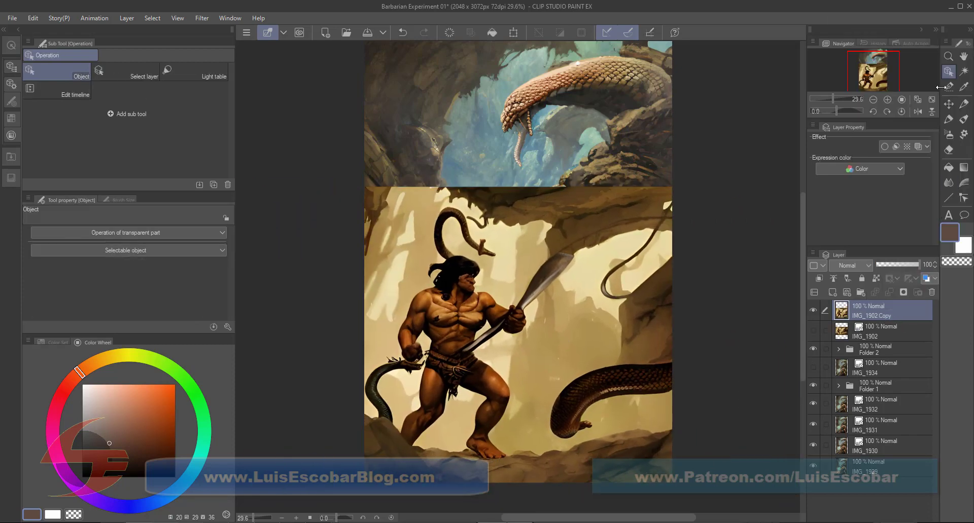
Cut the IMG_1902 copy down to its foreground rocks with the Selection pen and place it beneath the barbarian's folder.
key("m")
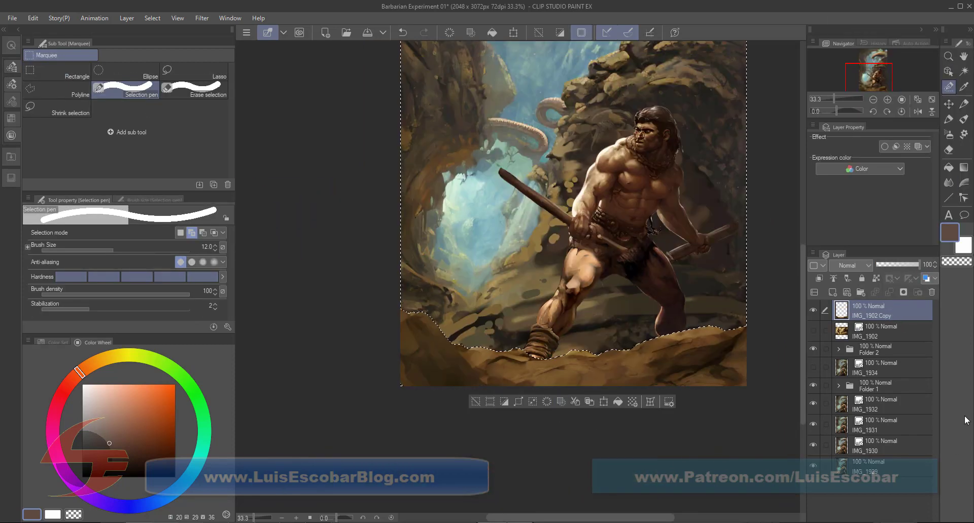
key("ctrl+[")
key("ctrl+[")
key("ctrl+d")
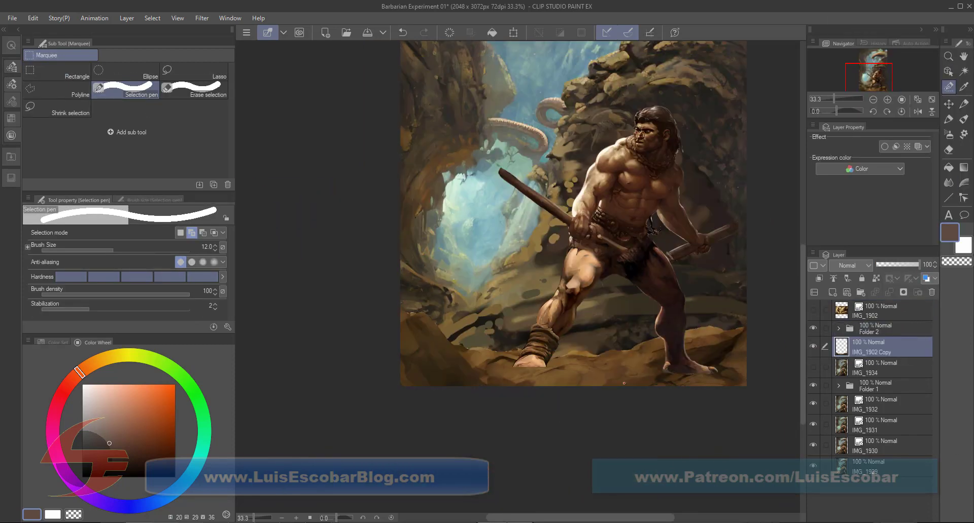
Add a Hue/Saturation/Luminosity correction to the foreground rocks with luminosity lowered to about -17.
right_click(903, 318)
left_click(776, 152)
left_click_drag(796, 178, 778, 178)
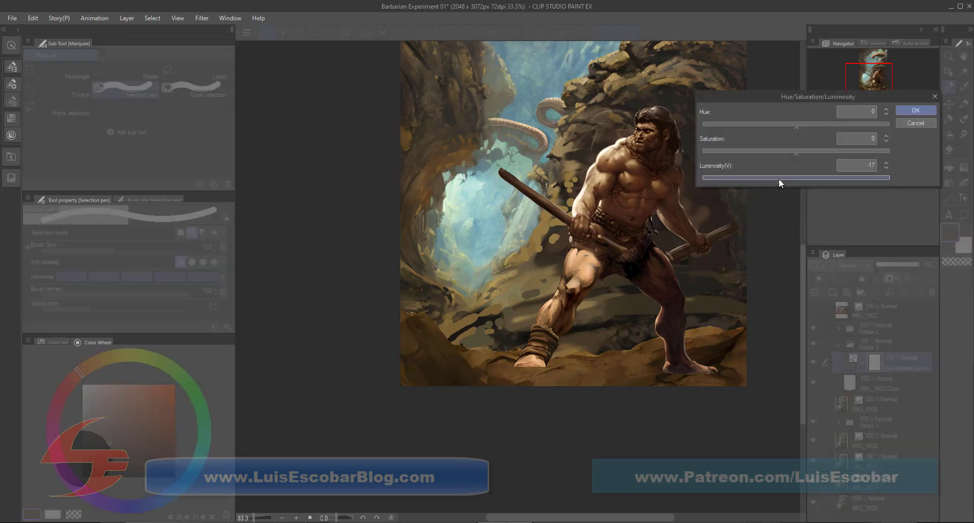
key("Return")
Create a new layer at the top of Folder 2 and block in the missing parts of both feet with sampled skin colors.
left_click(837, 345)
left_click(838, 329)
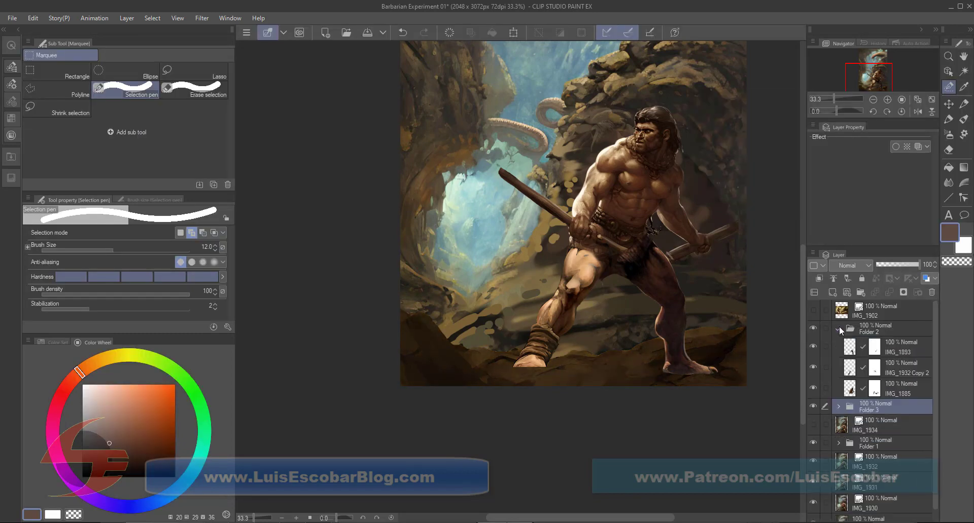
key("ctrl+shift+n")
key("p")
left_click(520, 367, "alt")
left_click(522, 364, "alt")
left_click(670, 373, "alt")
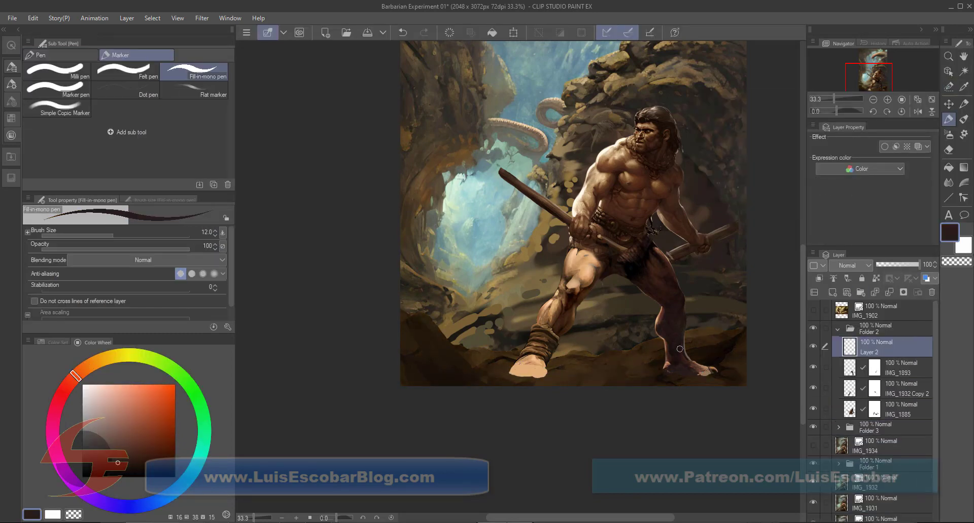
Paint the toes and shading on both feet with the Rough pencil and Colored pencil using sampled colors.
left_click(530, 374, "alt")
key("p")
left_click(522, 355, "alt")
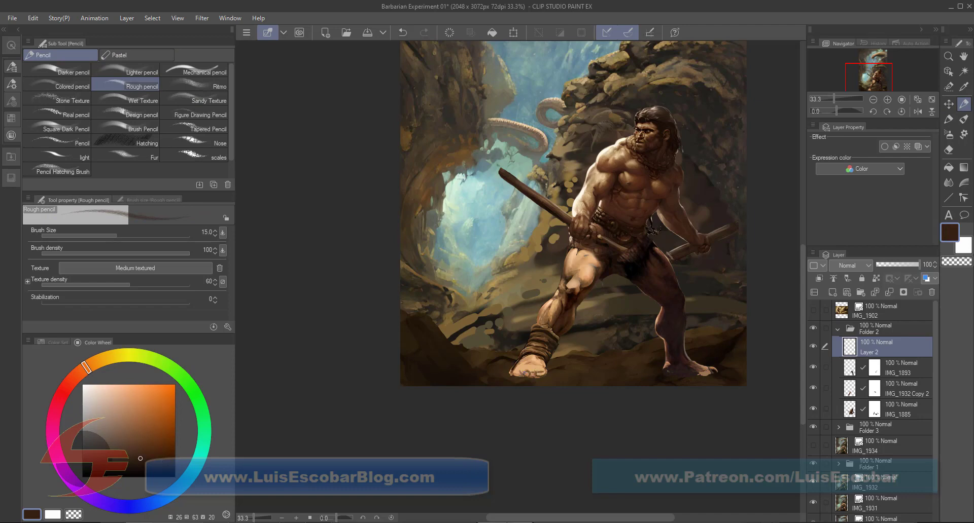
left_click(703, 371, "alt")
key("comma")
left_click(690, 376, "alt")
left_click(703, 371, "alt")
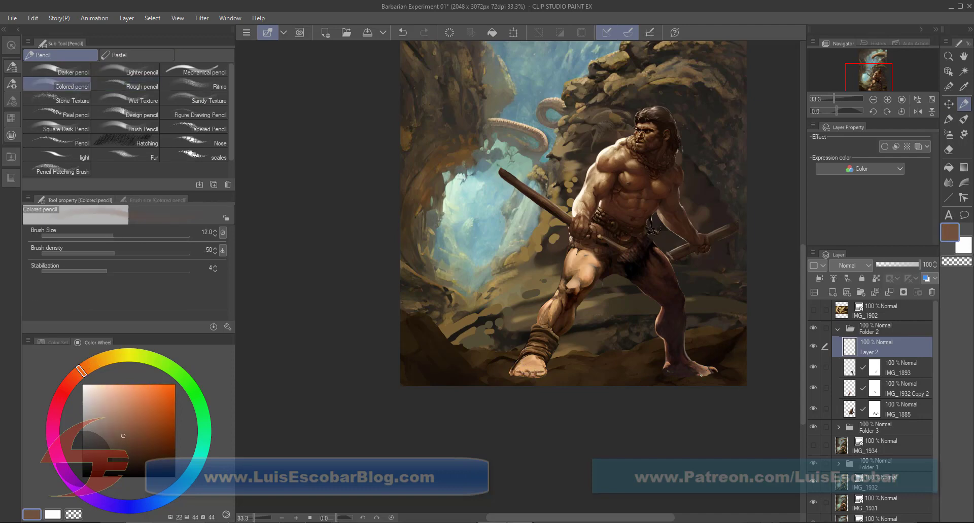
left_click(690, 376, "alt")
left_click(523, 375, "alt")
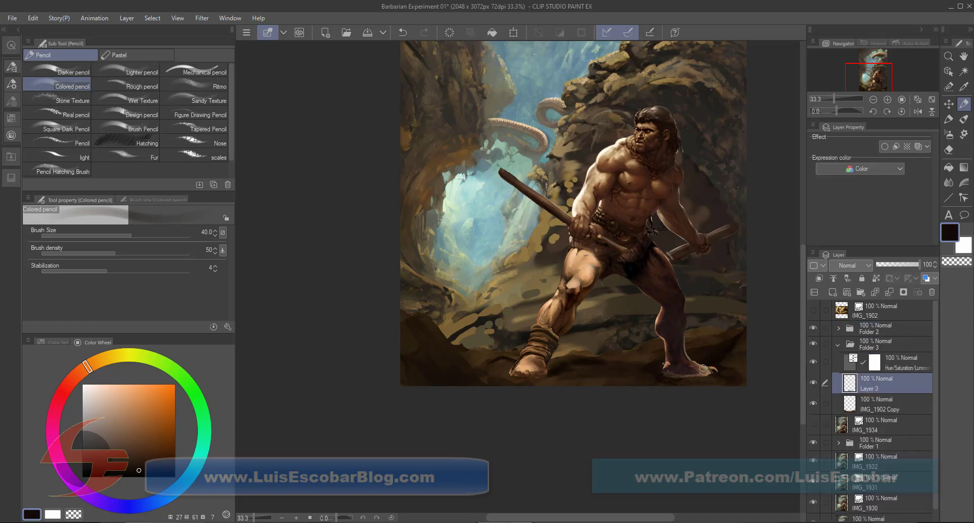
Add a layer above the rocks' correction layer and paint ochre details on the foreground rocks with pencil brushes.
key("ctrl+shift+n")
left_click(574, 370, "alt")
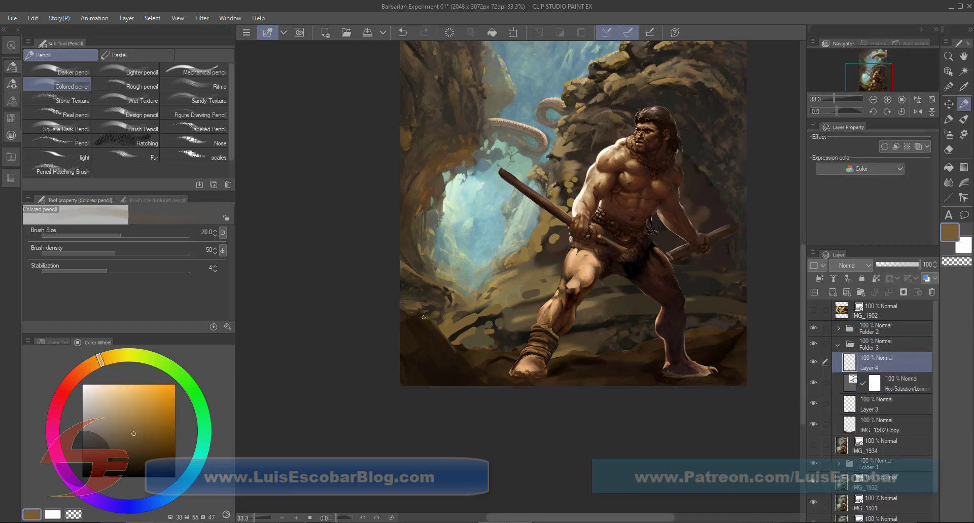
key("comma")
key("comma")
key("comma")
key("ctrl+shift+n")
Readjust the foreground rocks' luminosity correction and paint blue shadows near the feet on a Multiply layer below it with the Darker pencil at size 300.
left_click(795, 184)
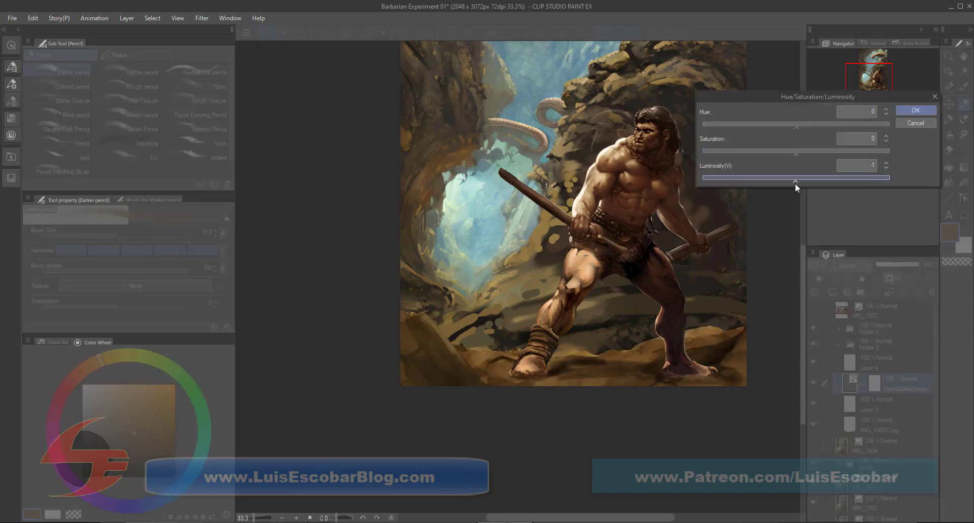
key("Return")
left_click_drag(630, 380, 735, 355)
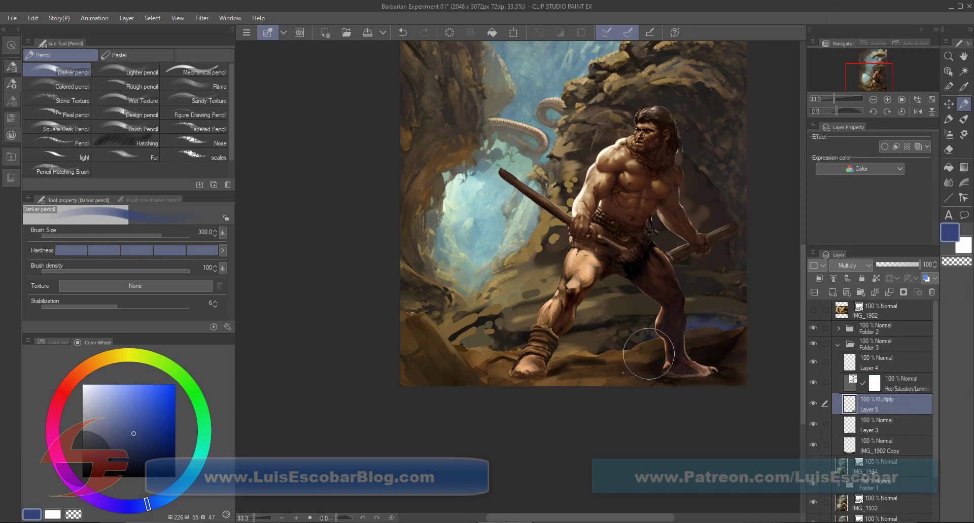
left_click_drag(659, 365, 558, 396)
Place the clipped Multiply shadow layer below Layer 2 in Folder 2 and lower its opacity to 69%.
left_click_drag(883, 404, 905, 428)
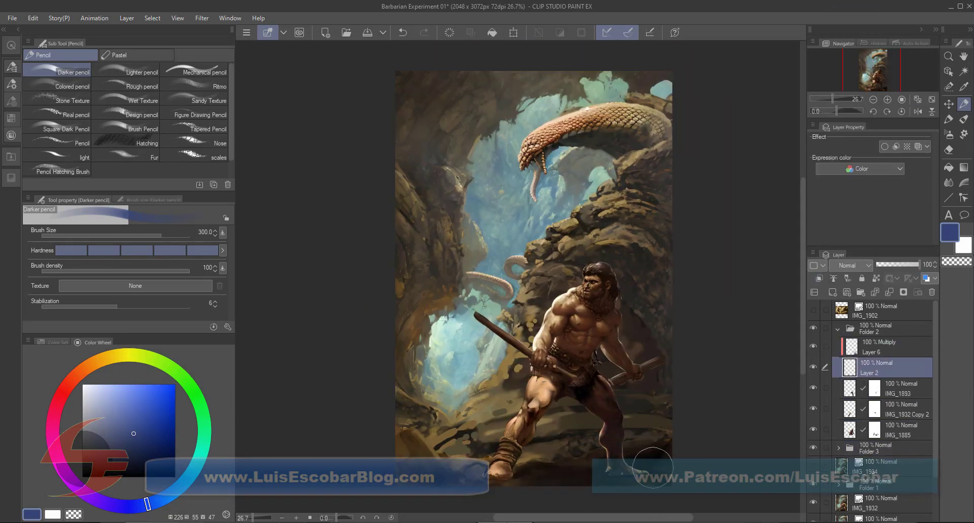
left_click_drag(896, 265, 881, 265)
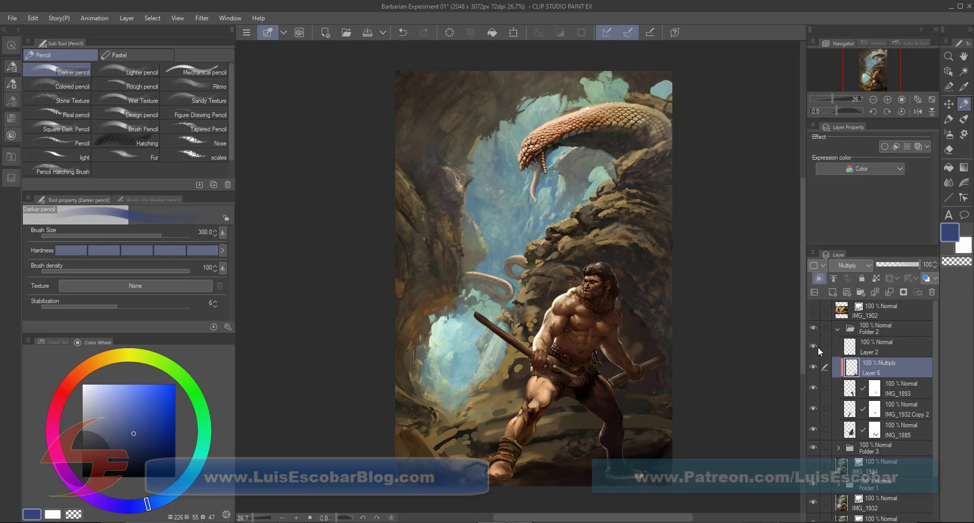
left_click(842, 347)
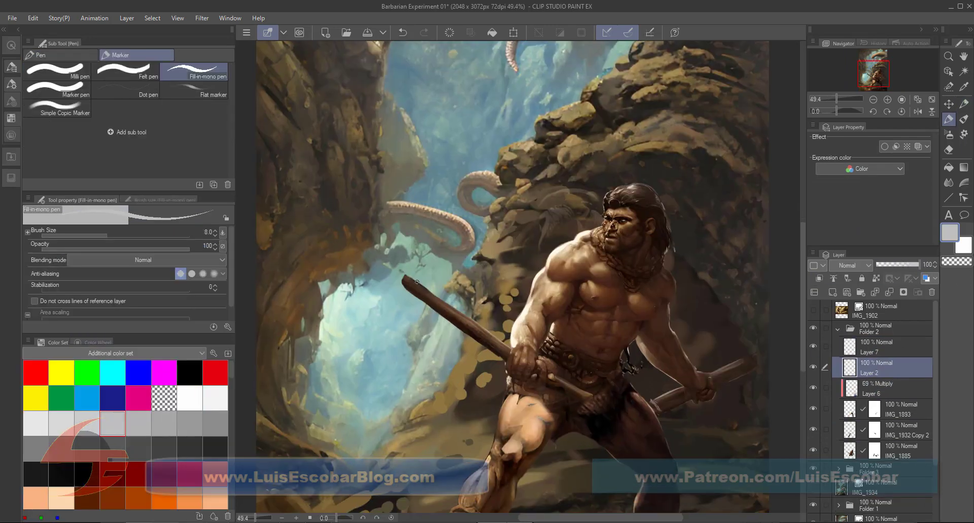
Block in two swords over the wooden clubs on Layer 2 with the Fill-in-mono pen, using gray blades, orange crossguards and dark grips.
left_click_drag(404, 278, 476, 339)
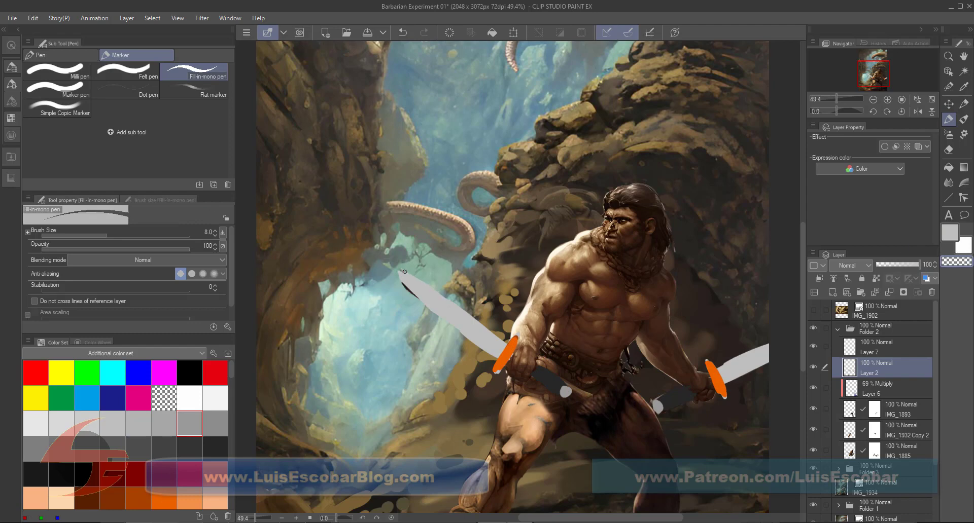
key("p")
key("ctrl+minus")
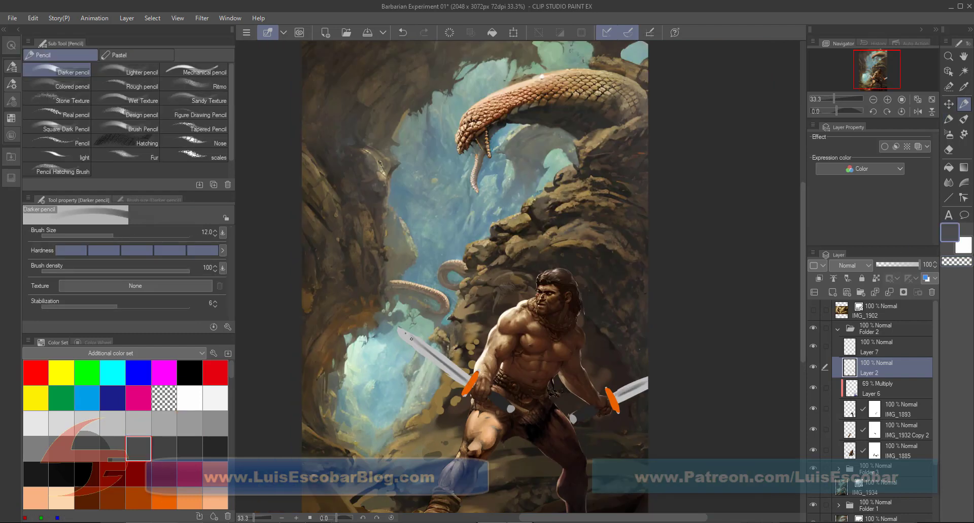
Set Layer 7 to Multiply and shade the swords with the Darker pencil, adding white highlights on Layer 2.
left_click(887, 347)
left_click(847, 265)
left_click(847, 30)
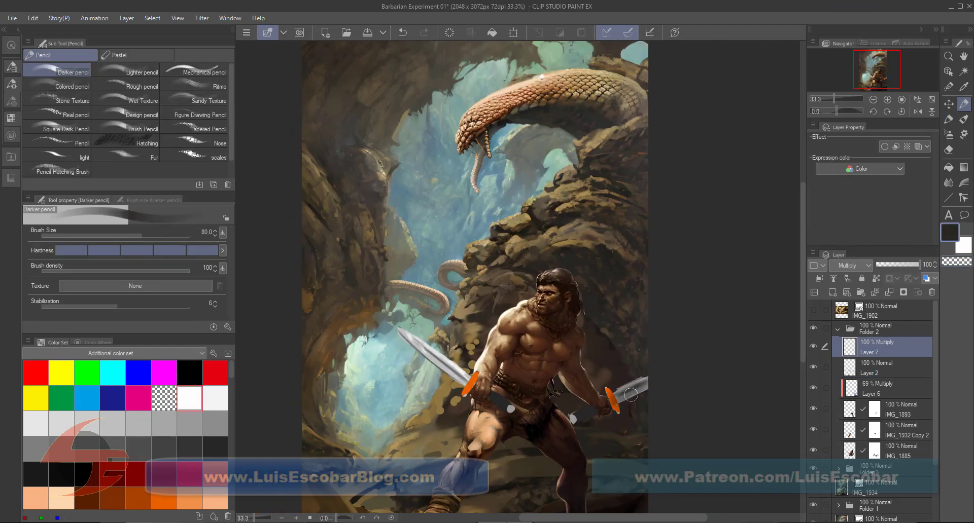
left_click(887, 368)
key("ctrl+0")
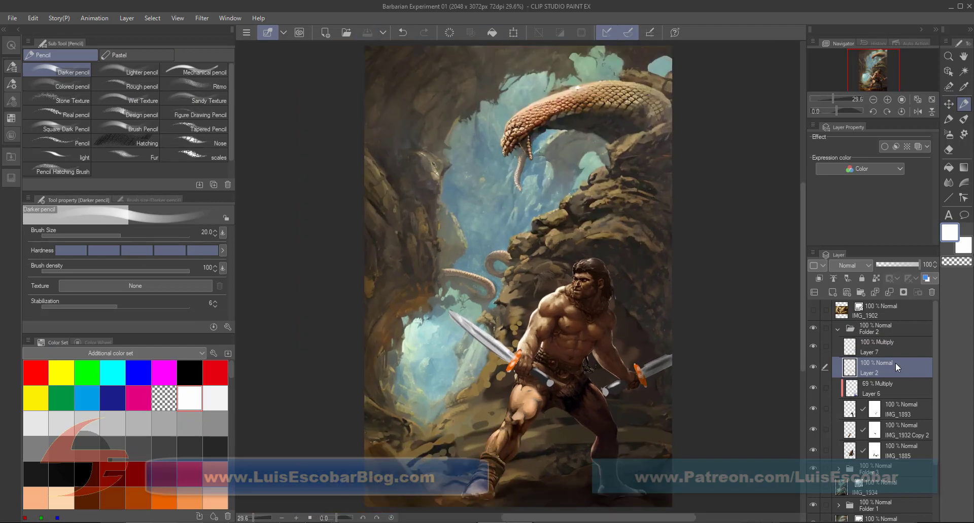
Browse the generated images in the image viewer for a sword, bring IMG_1901 in above Folder 2 and rasterize it.
key("c")
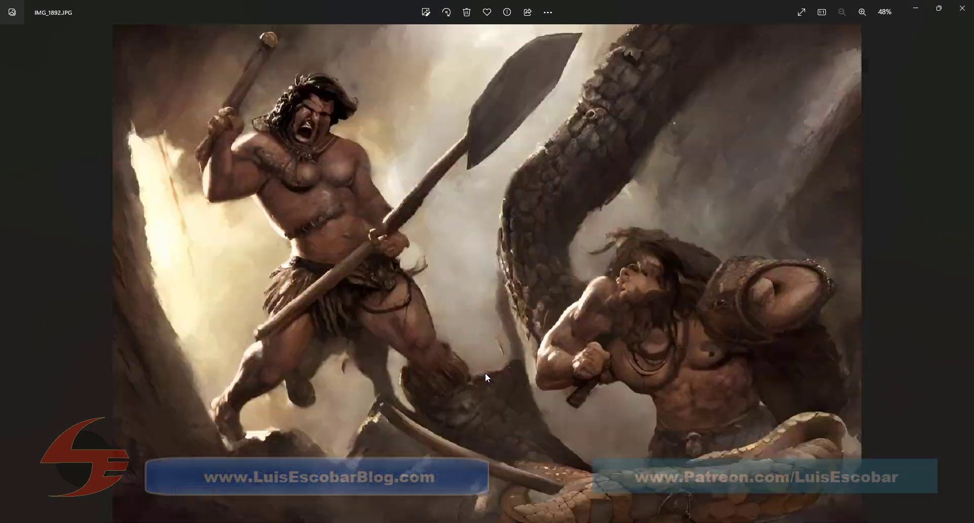
key("Right")
key("Right")
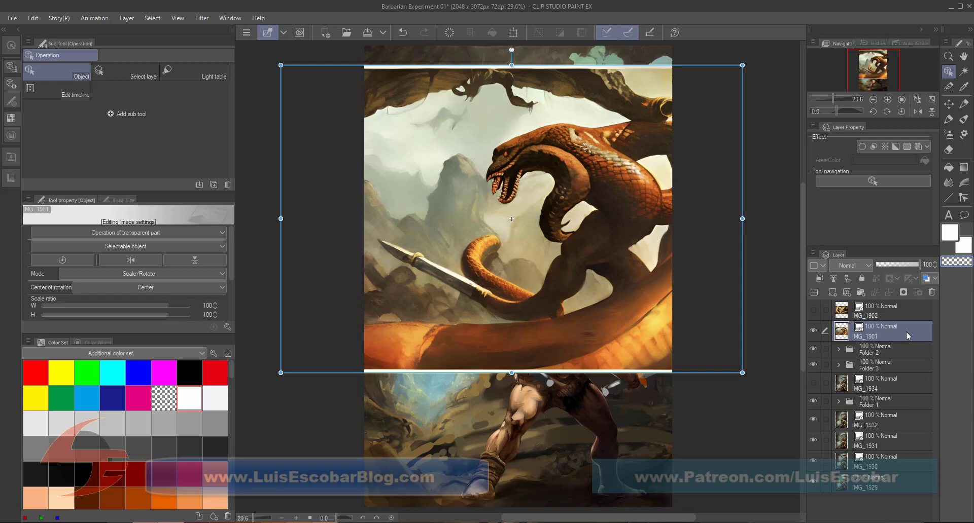
right_click(907, 336)
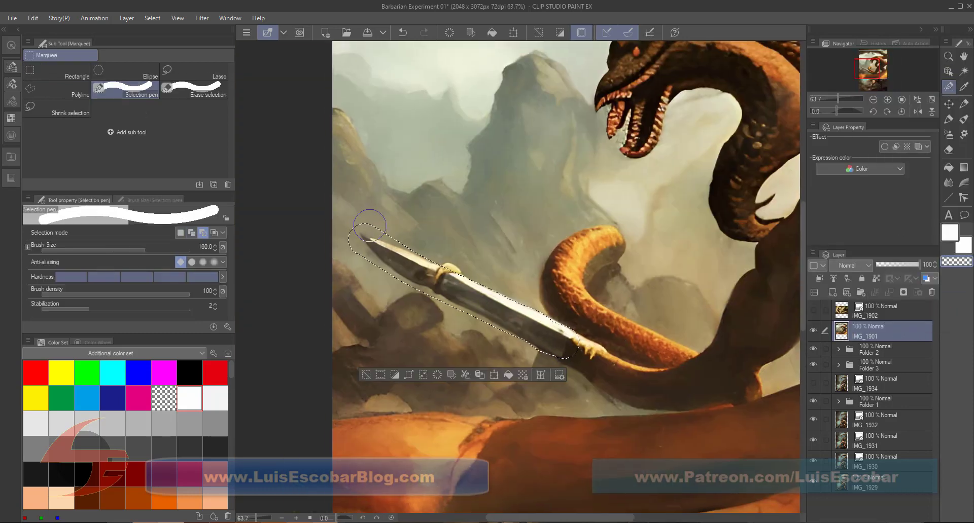
Refine the selection around the sword in IMG_1901 with the Selection pen and remove everything outside it.
key("bracketleft")
key("bracketleft")
key("bracketleft")
mouse_move(351, 229)
left_mouse_down()
mouse_move(393, 236)
mouse_move(370, 261)
left_mouse_up()
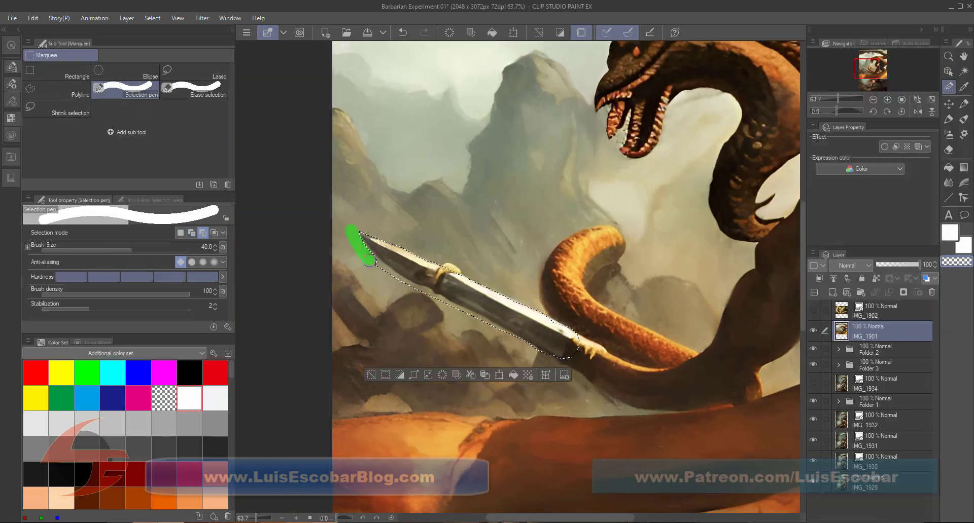
left_click_drag(570, 333, 577, 357)
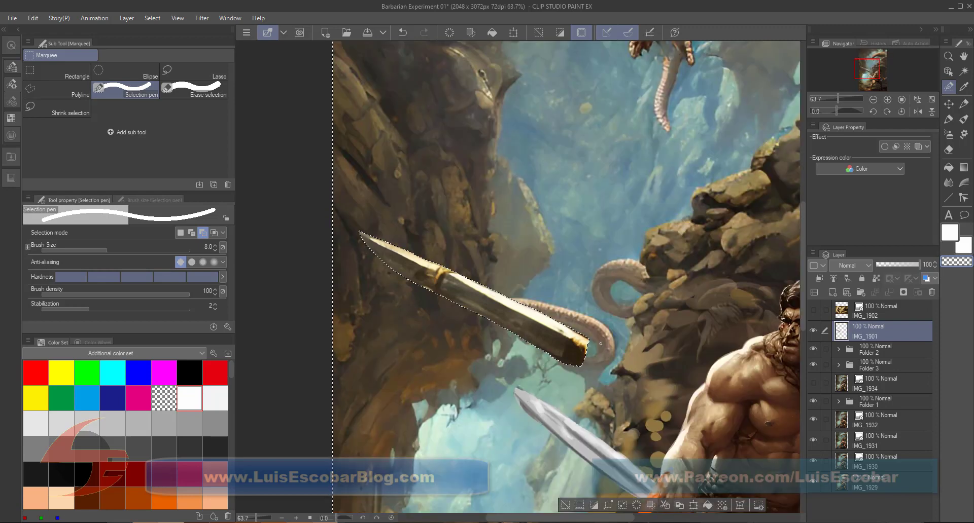
Move the cut-out blade onto the painted sword in the barbarian's front hand.
key("ctrl+t")
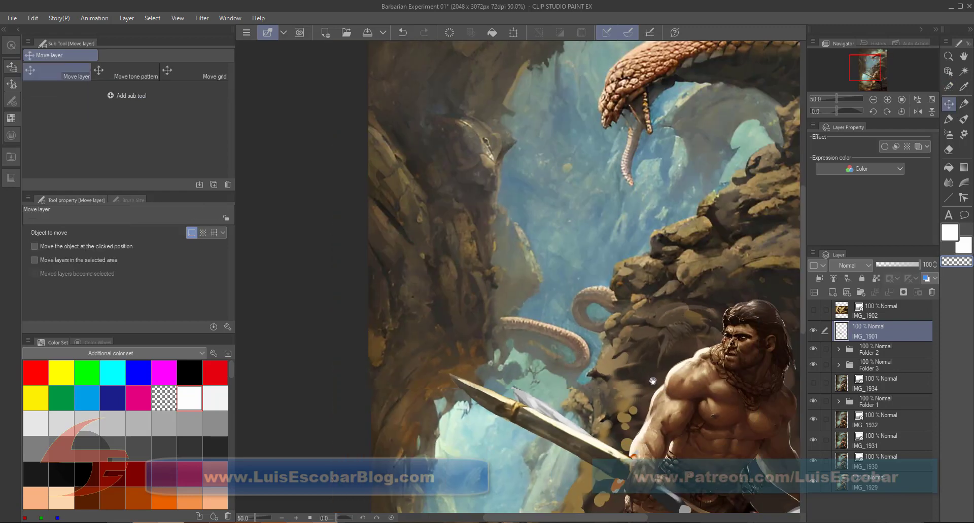
key("Return")
key("ctrl+minus")
Duplicate the blade layer and transform the copy to fit the sword in the barbarian's rear hand.
key("ctrl+c")
key("ctrl+v")
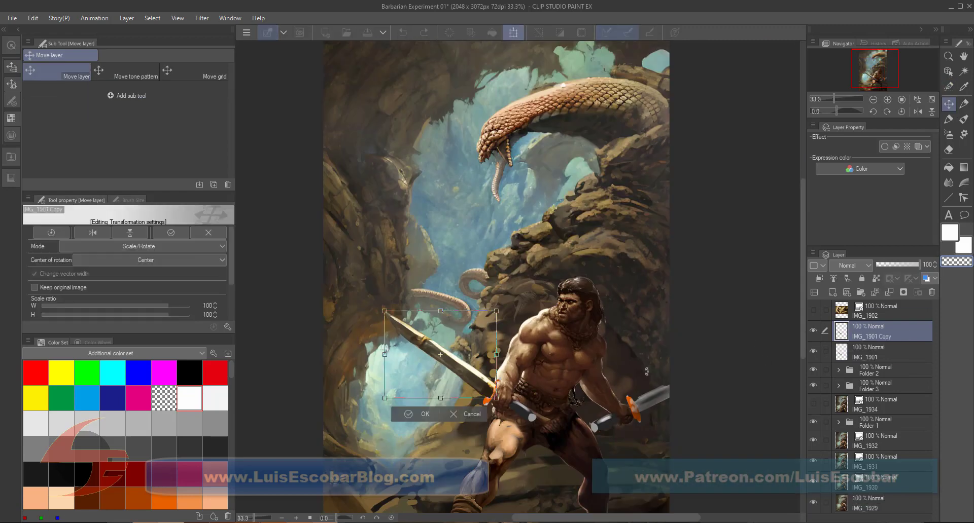
key("ctrl+t")
left_click_drag(660, 386, 700, 330)
key("Return")
Add a layer mask to the original blade, blend it at the hand with the Hard airbrush, and reshape the blade to fit the grip.
left_click(883, 352)
key("b")
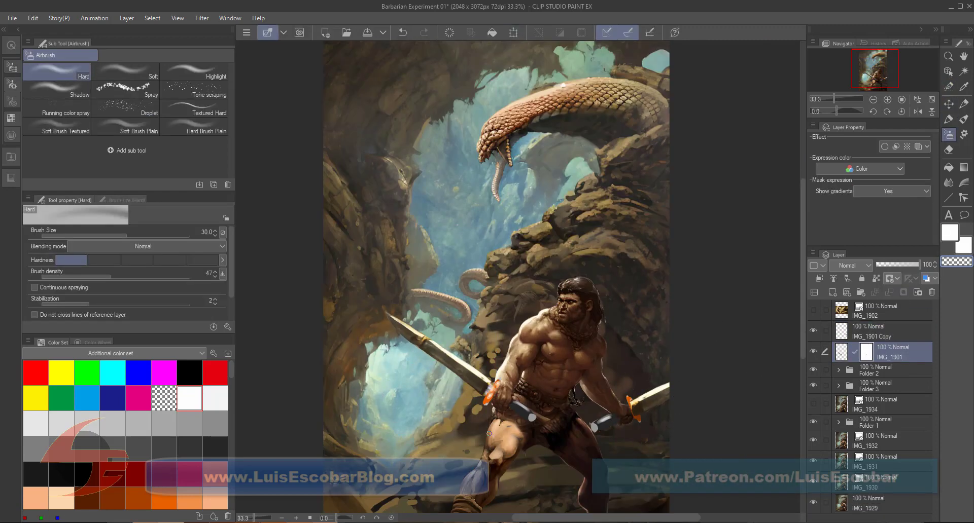
key("ctrl+t")
left_click_drag(400, 398, 383, 419)
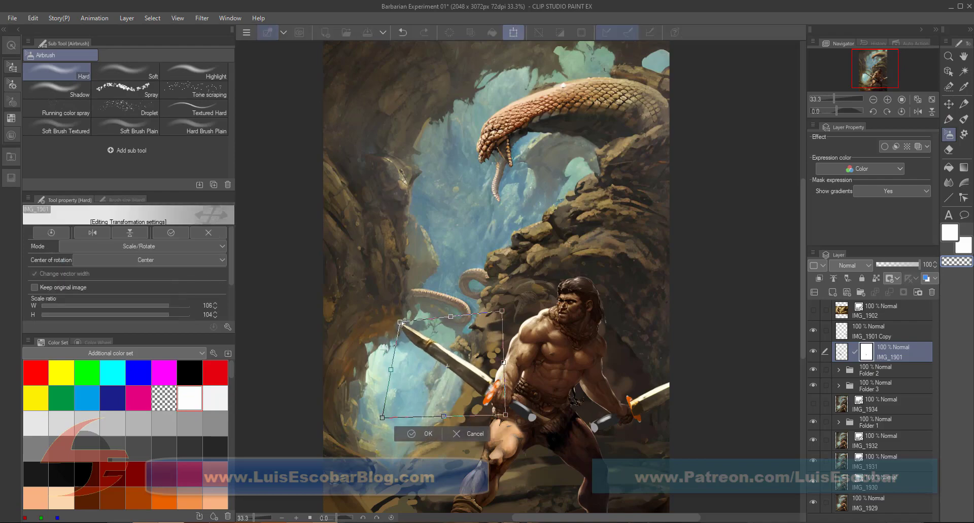
key("Return")
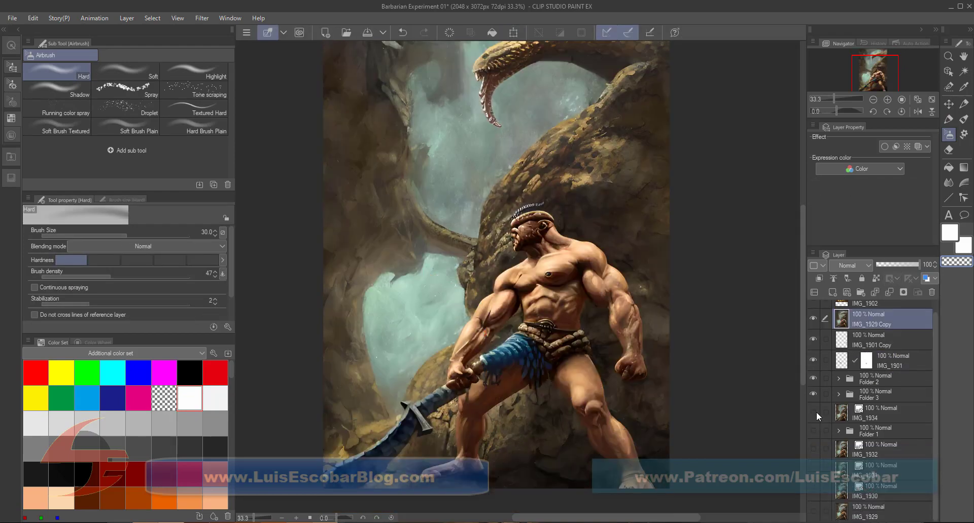
Copy IMG_1929 to the top of the sword layers, cut out its crossguard and move it toward the front sword.
scroll(405, 441, "up", 5)
key("m")
left_click_drag(400, 329, 440, 390)
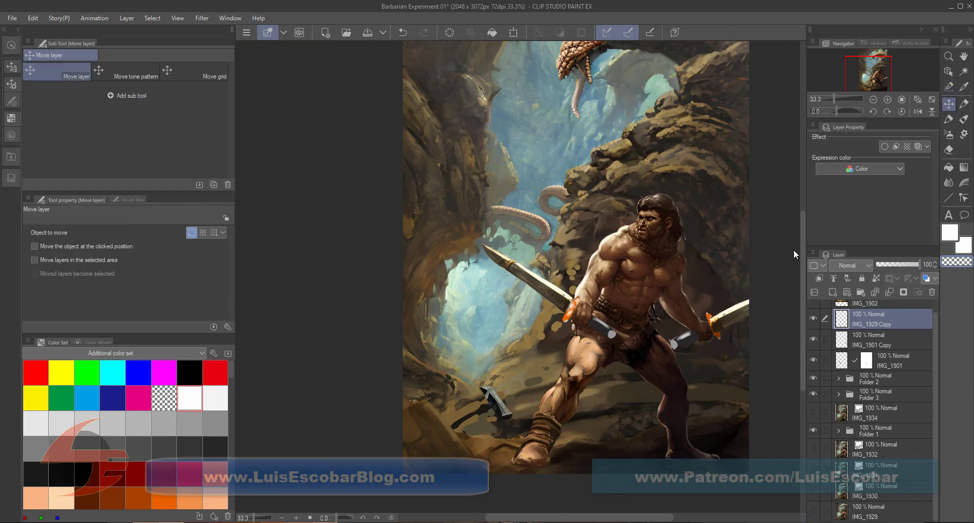
Fit the crossguard to the front sword, add a horizontally flipped copy at about 68% on the rear sword, and move the rear blade layer above it.
key("ctrl+t")
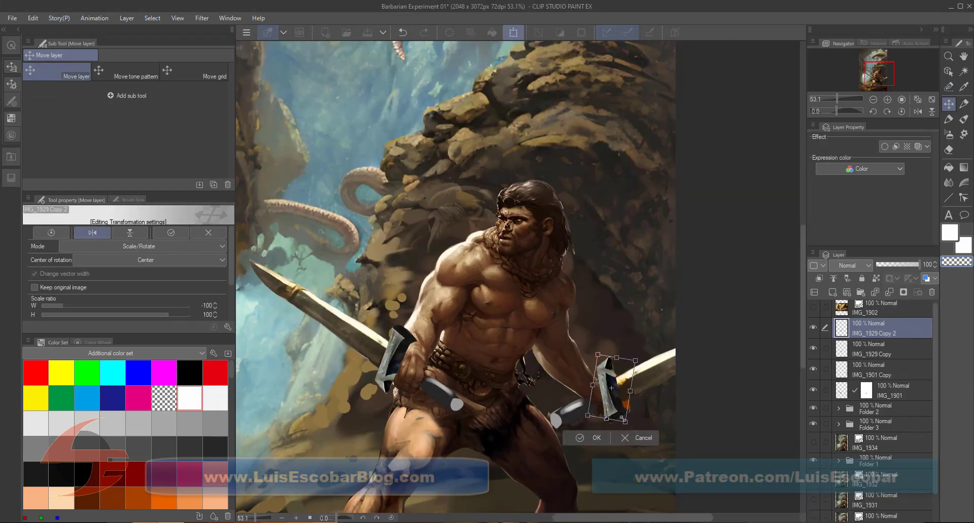
key("Return")
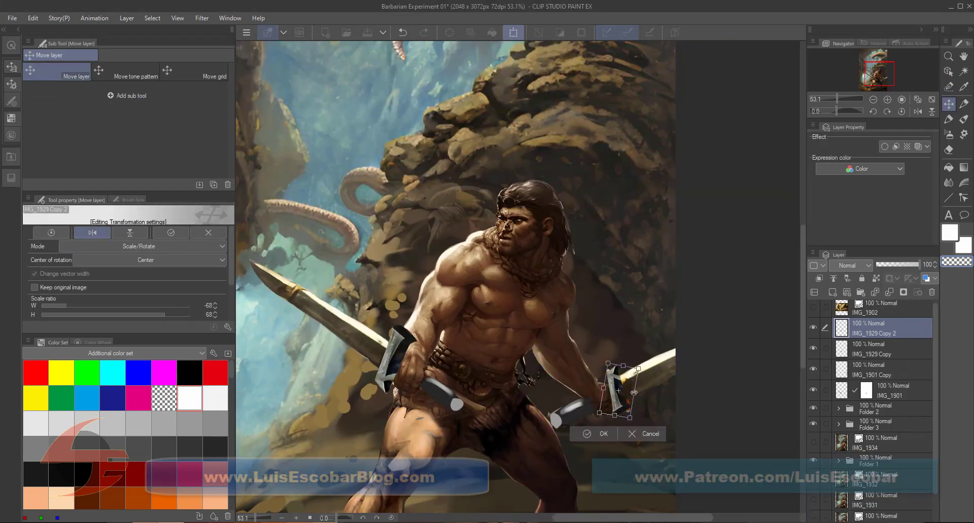
left_click(905, 367)
left_click_drag(885, 371, 882, 321)
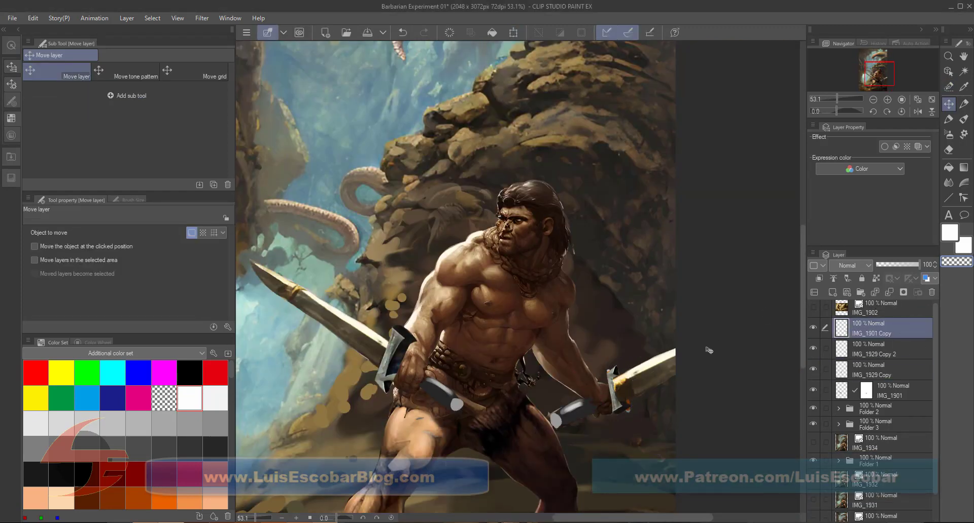
Rename the four sword layers as Right blade, Right crossguard, Left Crossguard and Left Blade.
type("Right blade")
double_click(879, 349)
type("Right crossguard")
double_click(880, 372)
type("Left Crossguard")
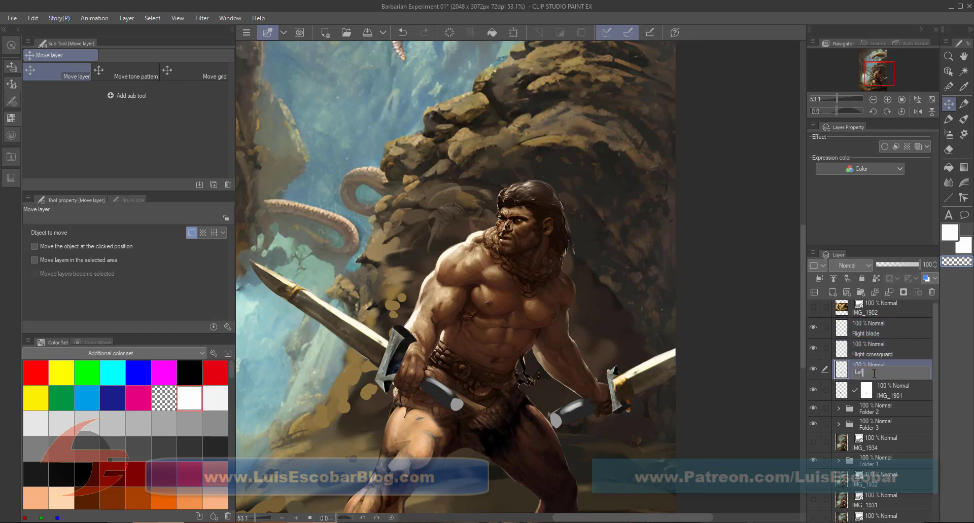
double_click(883, 393)
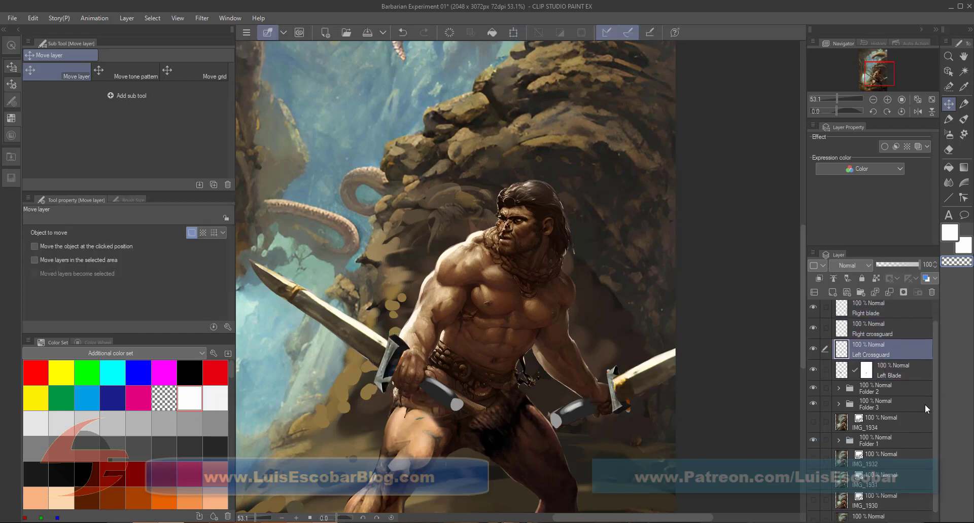
Expand Folder 2 and hide Layer 2 and Layer 7, which hold the hand-painted swords.
left_click(924, 409)
left_click(838, 409)
scroll(825, 342, "down", 3)
left_click(813, 338)
scroll(862, 366, "up", 3)
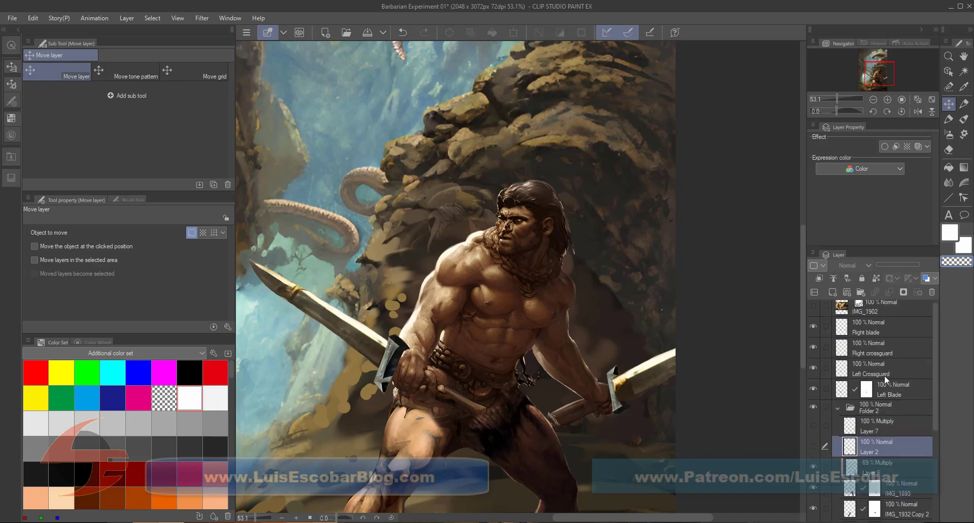
Mask the Left Crossguard layer and blend it around the gripping hand with the Hard airbrush.
left_click(884, 375)
key("b")
scroll(646, 459, "down", 2)
left_click_drag(646, 459, 627, 478)
Collapse Folder 2, rename Folder 3 as Ground FG and move it above the sword layers.
left_click(837, 407)
scroll(924, 443, "down", 1)
left_click(876, 395)
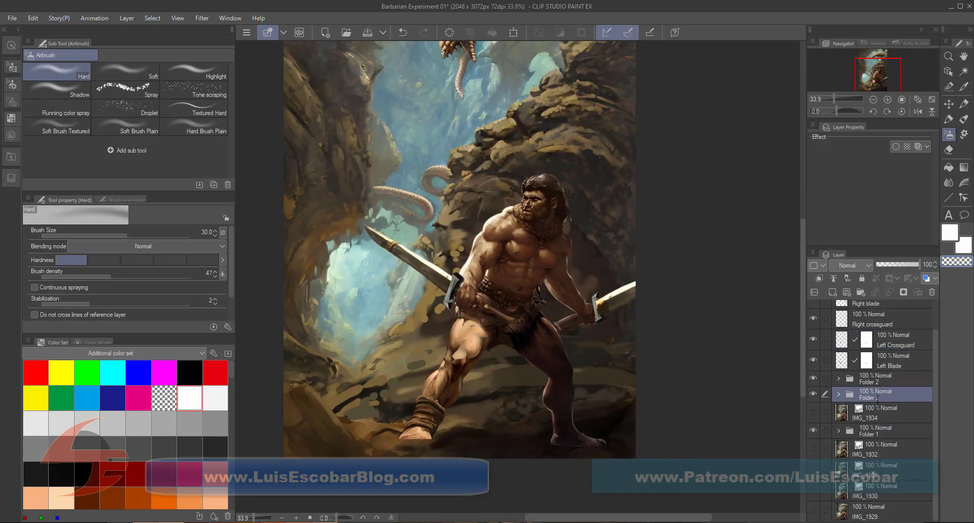
type("Ground FG")
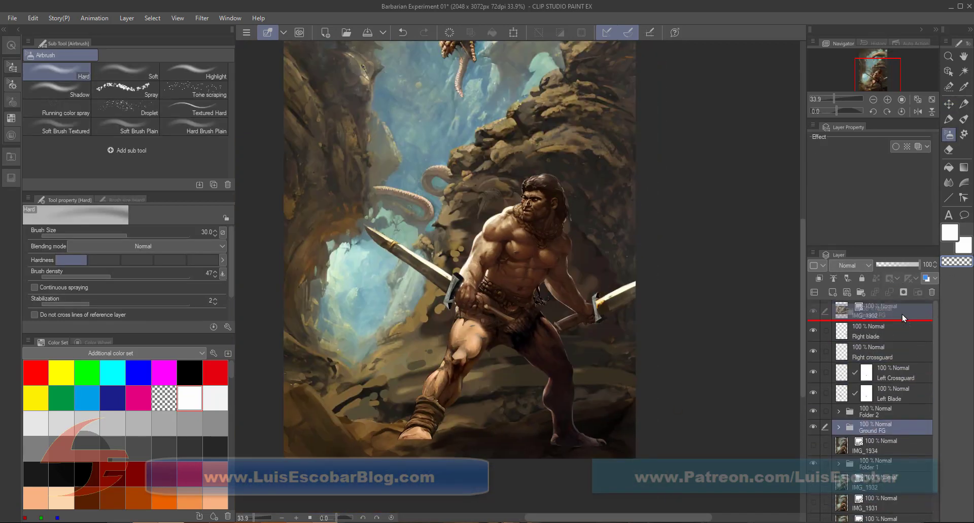
key("ctrl+shift+n")
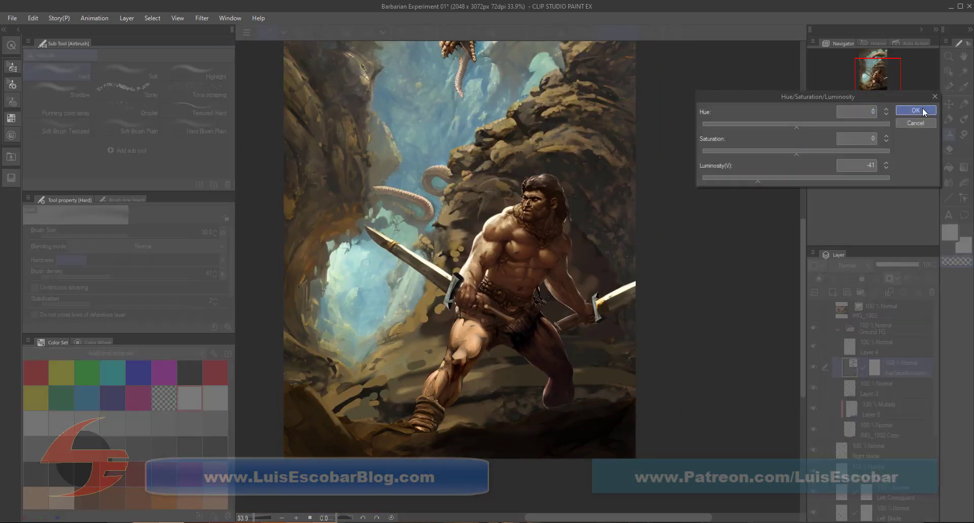
Set the Ground FG correction layer to luminosity -70 and saturation about -4, and save the illustration.
left_click(859, 107)
double_click(853, 366)
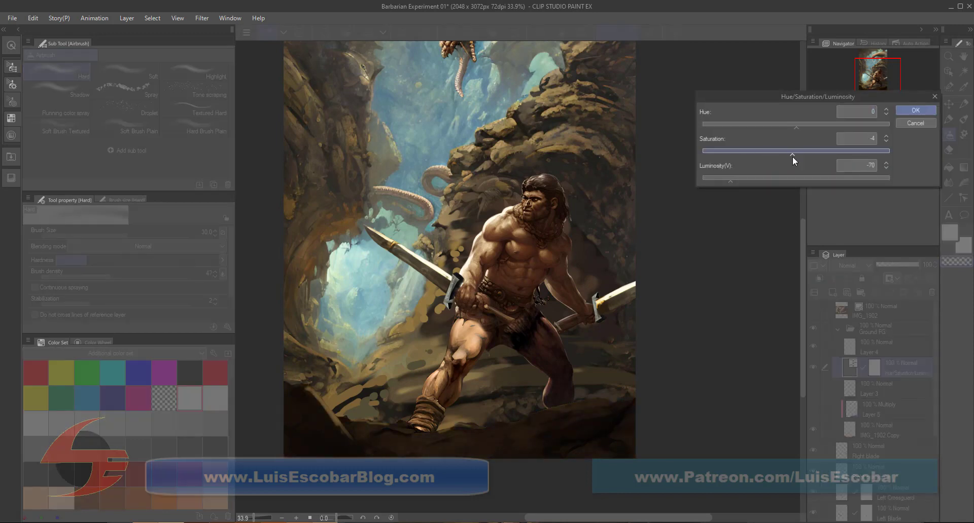
key("Return")
scroll(670, 413, "down", 2)
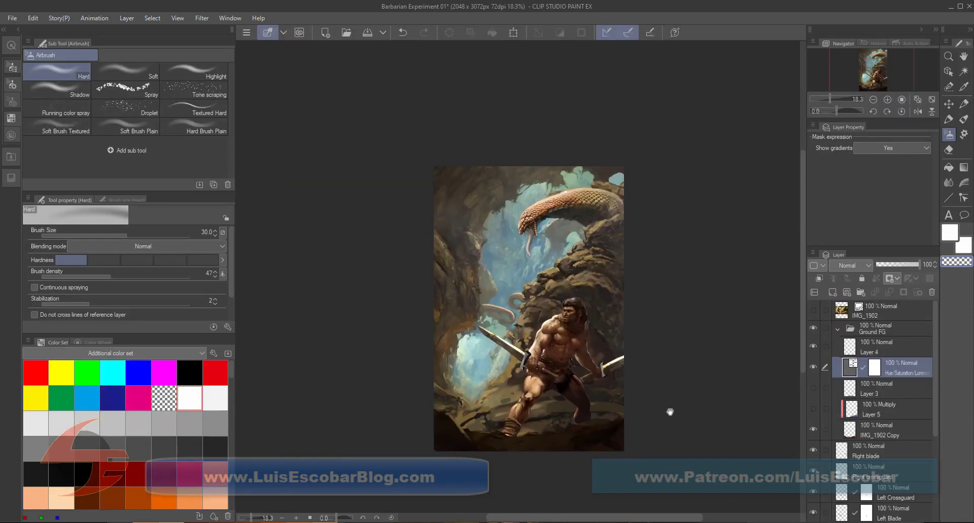
key("ctrl+s")
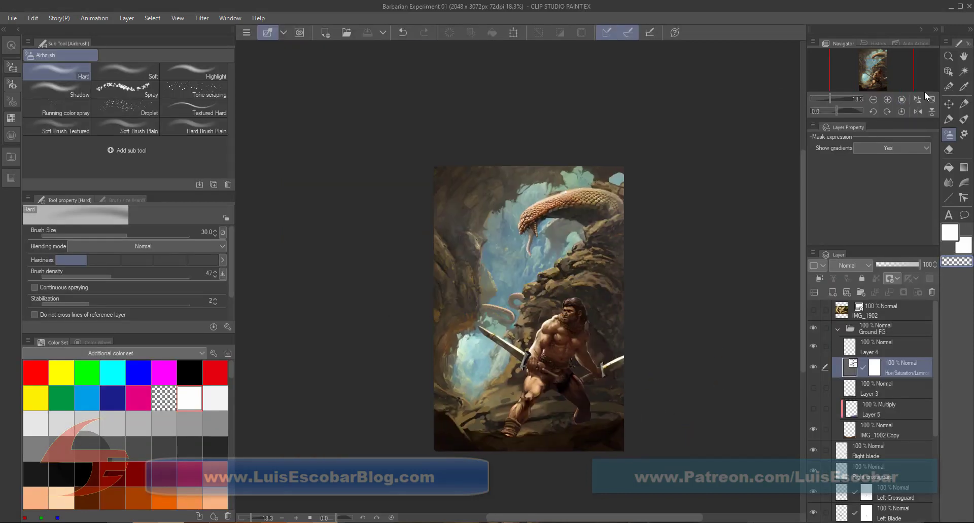
Switch to the image viewer and look through the generated snake images from IMG_1955 onward for head and body references.
scroll(652, 232, "up", 2)
left_click(710, 494)
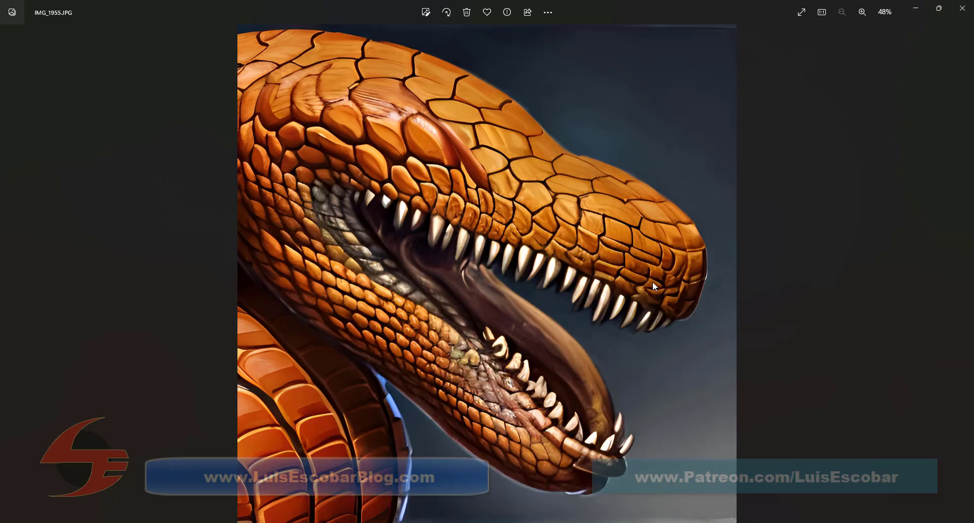
key("Right")
key("Right")
key("Right")
key("Right")
key("Right")
key("Right")
key("Right")
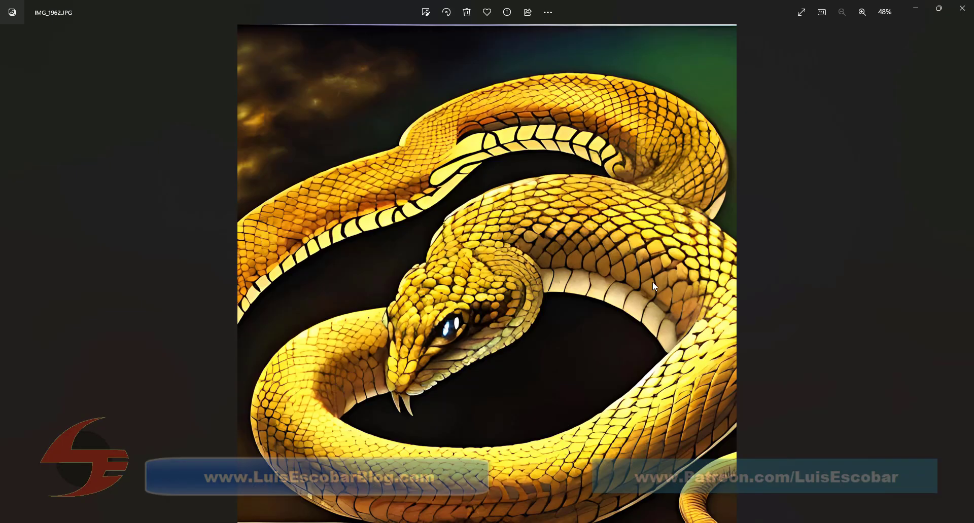
key("Right")
key("Right")
key("Right")
key("alt+Tab")
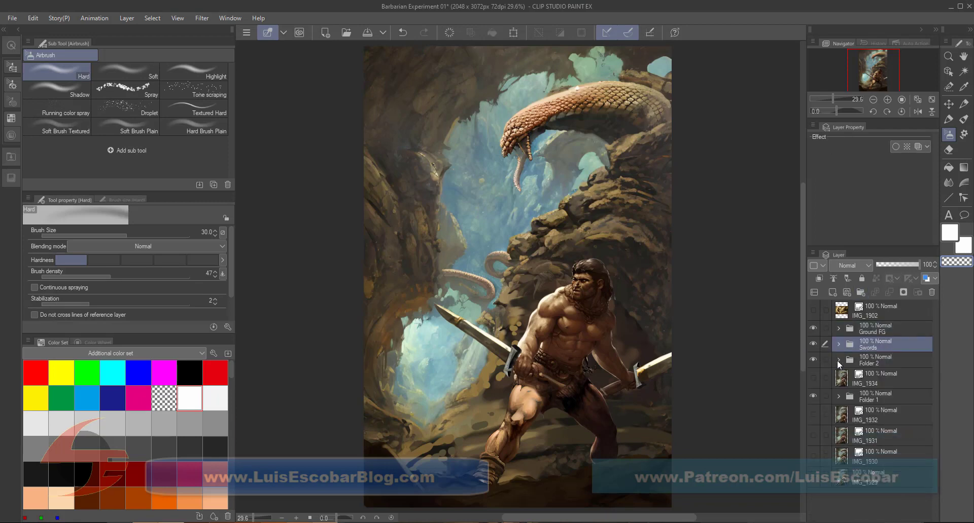
Expand Folder 2, rename it Barbarian and move the Swords folder inside it.
left_click(837, 361)
double_click(871, 361)
type("Barbarian")
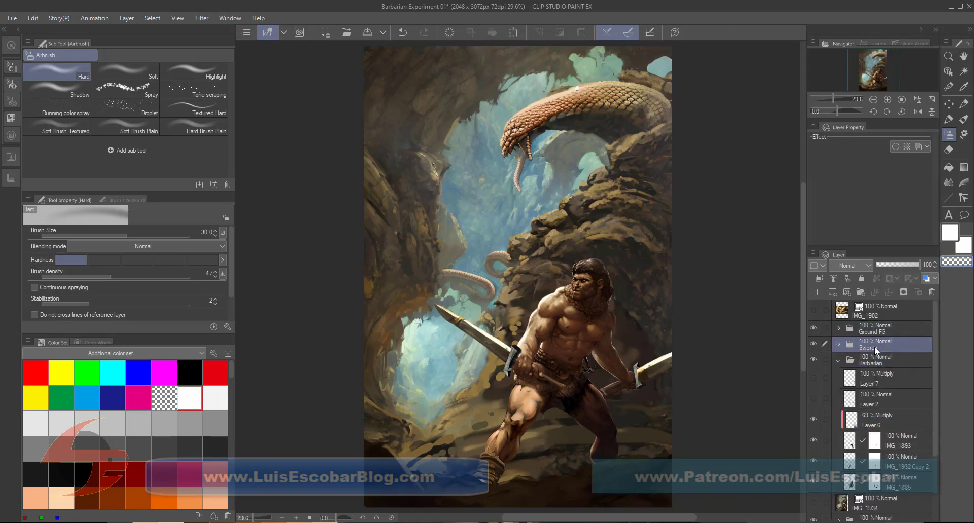
Show Layer 7 in the Barbarian folder and sample a dark brown near the sword hand for retouching with the Darker pencil.
left_click(863, 399)
left_click(849, 386, "shift")
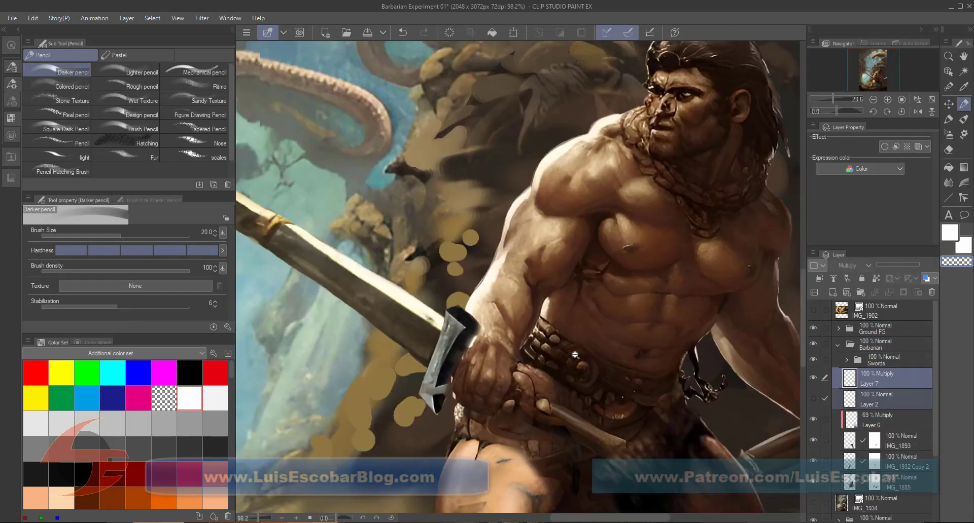
left_click(514, 393, "alt")
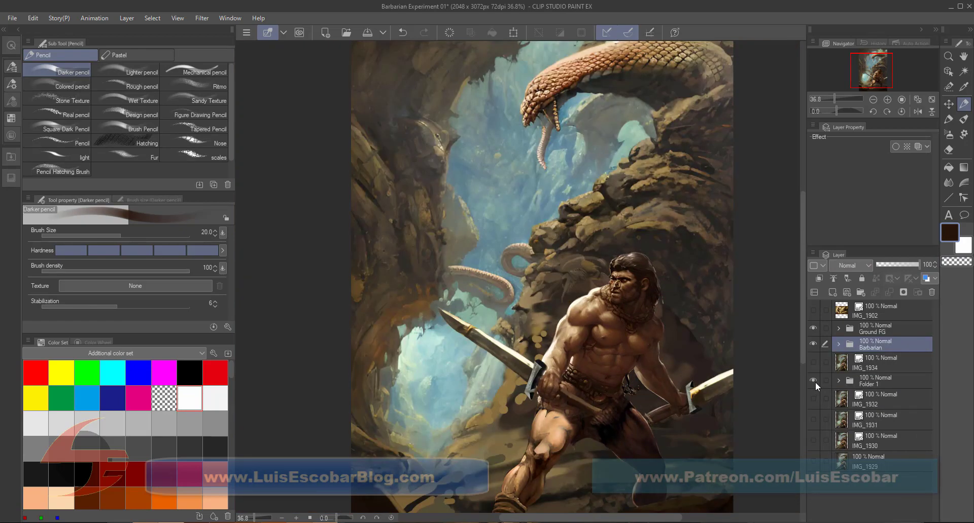
Hide Folder 1, duplicate IMG_1931 above the Ground FG folder and rasterize the copy.
left_click(820, 380)
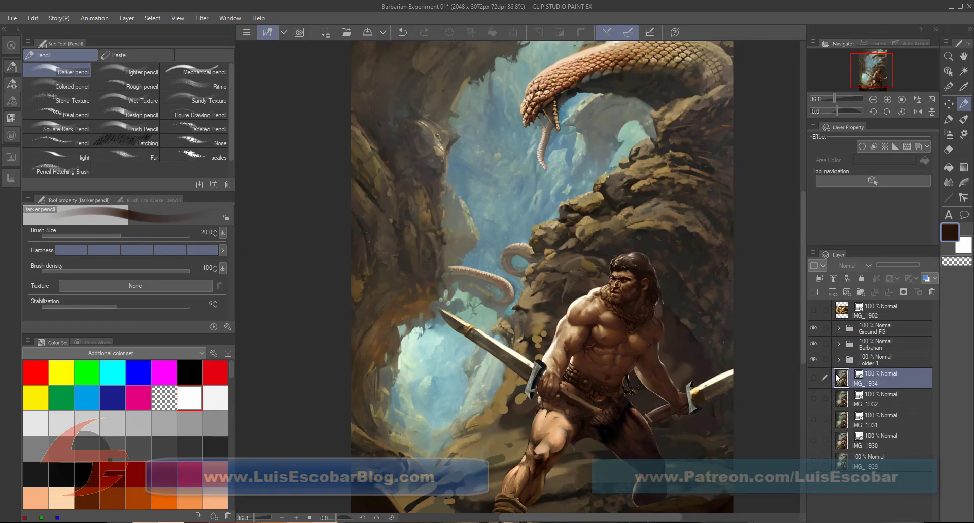
left_click(813, 359)
left_click(813, 420)
right_click(878, 420)
left_click(885, 239)
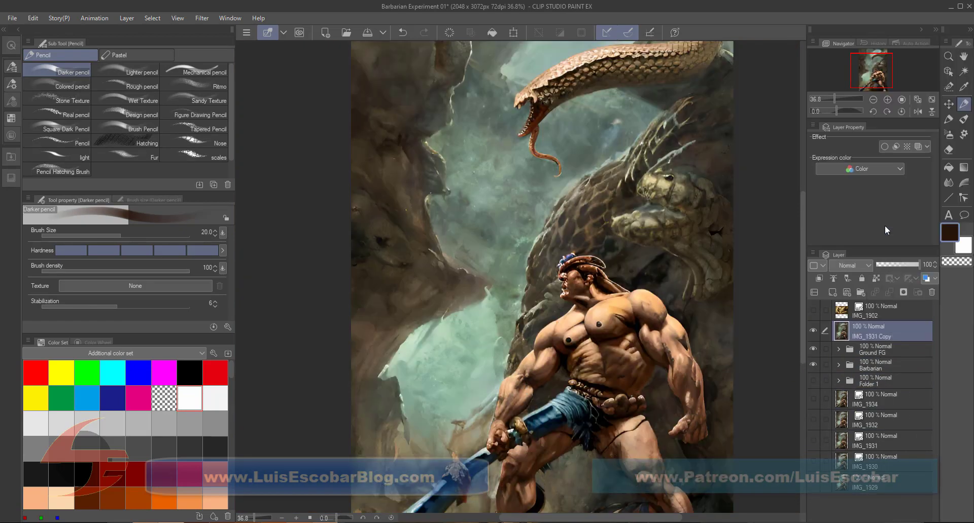
Lasso the dark snake body in the IMG_1931 copy and subtract the second snake's head with the Selection pen at size 50.
key("m")
left_click_drag(730, 83, 532, 307)
mouse_move(645, 240)
left_mouse_down()
mouse_move(733, 192)
mouse_move(623, 267)
left_mouse_up()
key("m")
key("bracketright")
key("bracketright")
key("bracketright")
key("bracketright")
left_click_drag(634, 212, 650, 206)
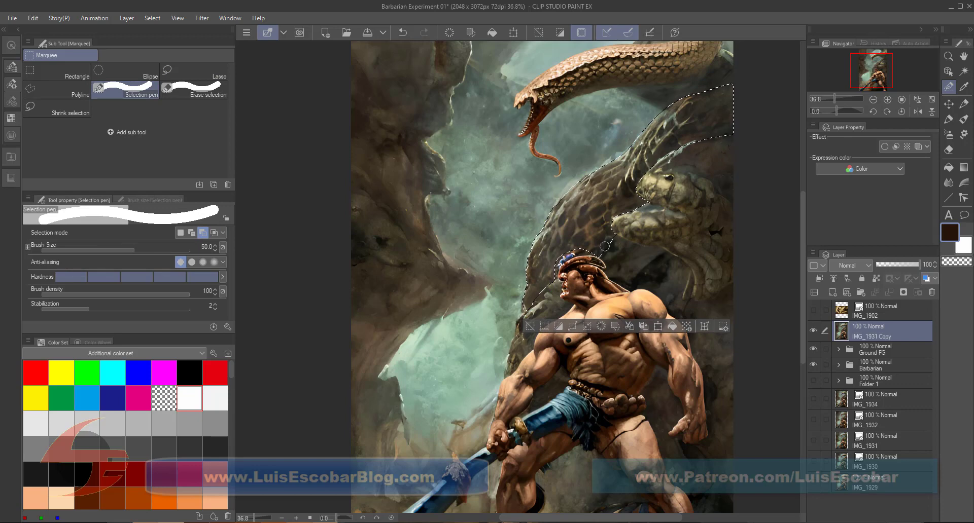
Refine the snake body selection with a smaller Selection pen and clear everything outside it.
key("bracketleft")
key("bracketleft")
key("bracketleft")
left_click_drag(529, 306, 528, 308)
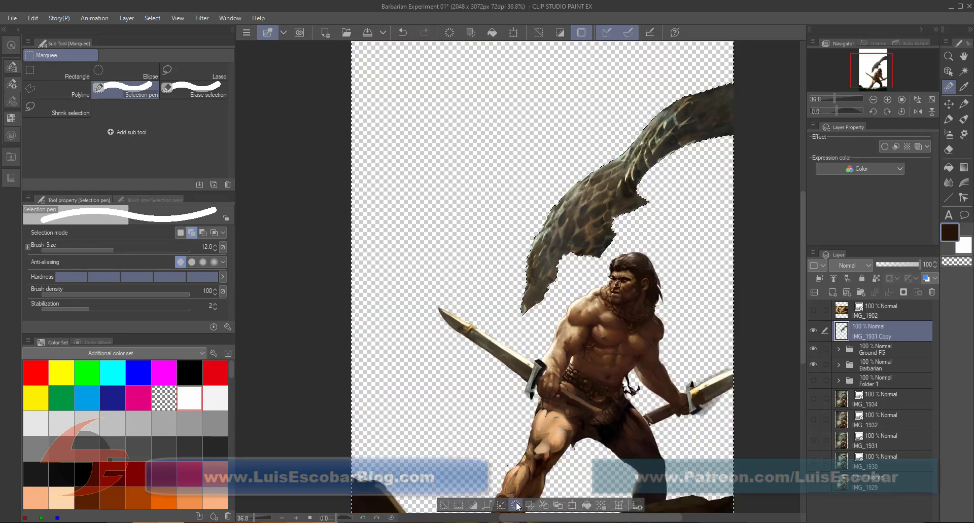
Show Folder 1 again, fit the cut-out snake body over the rock with Scale/Rotate and add a layer mask to it.
left_click(814, 380)
key("ctrl+t")
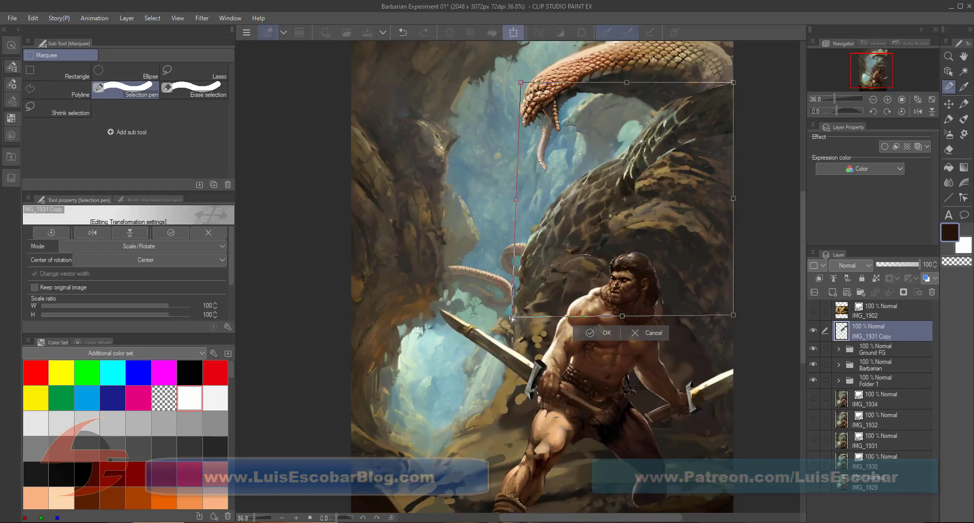
key("Return")
key("ctrl+shift+m")
key("p")
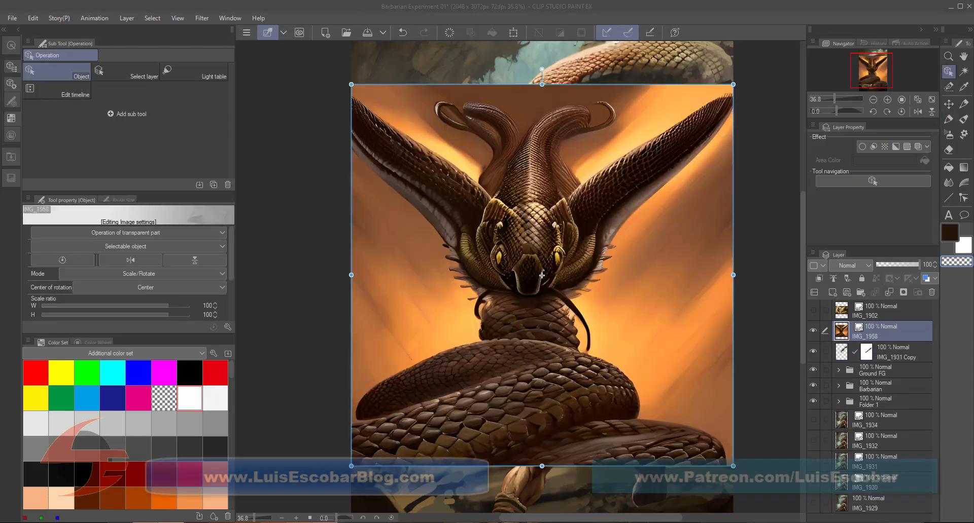
Rasterize the imported IMG_1958 layer, lasso its lower snake coils and choose the Selection pen.
right_click(883, 331)
left_click(883, 95)
key("m")
left_click_drag(347, 478, 350, 479)
left_click(127, 90)
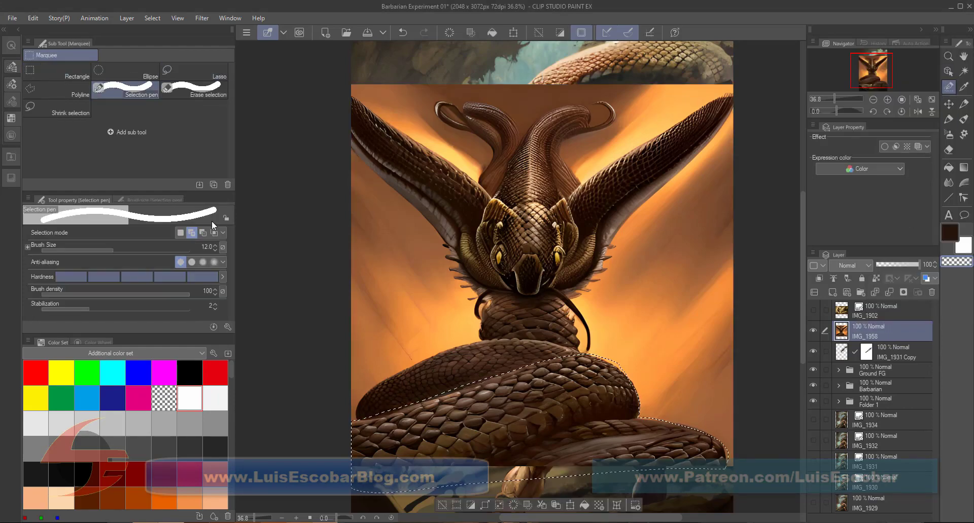
Refine the edges of the coil selection in IMG_1958 with the Selection pen at size 17.
scroll(509, 302, "up", 3)
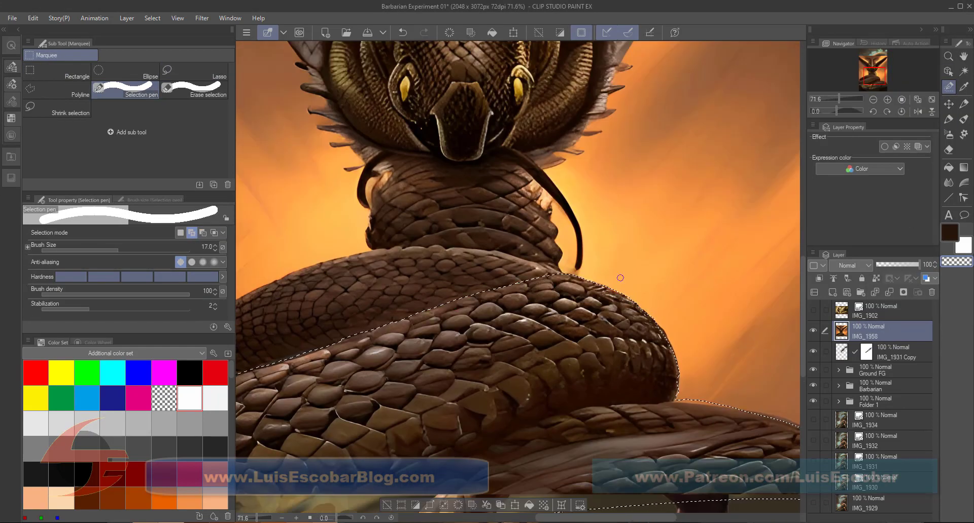
scroll(608, 264, "down", 3)
left_click_drag(434, 387, 619, 399)
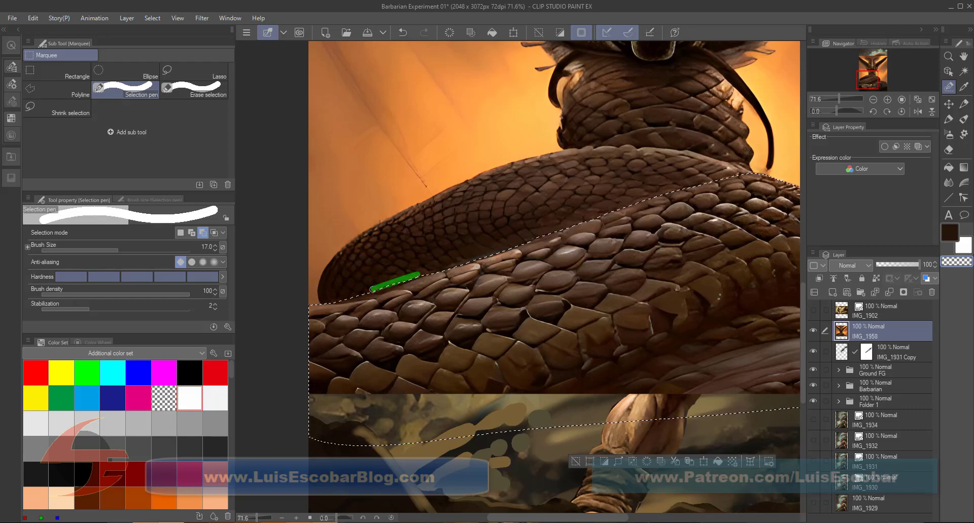
left_click_drag(419, 275, 615, 266)
scroll(614, 265, "right", 5)
scroll(628, 275, "down", 3)
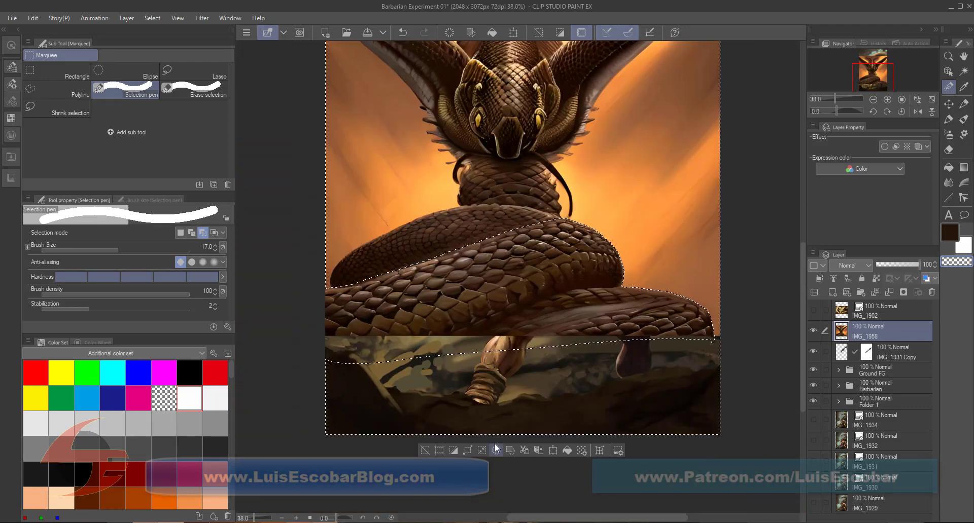
Clear everything outside the selected coils, deselect and transform the coils over the rock below the snake's head.
key("Delete")
key("ctrl+d")
key("ctrl+t")
left_click_drag(658, 321, 721, 284)
key("Return")
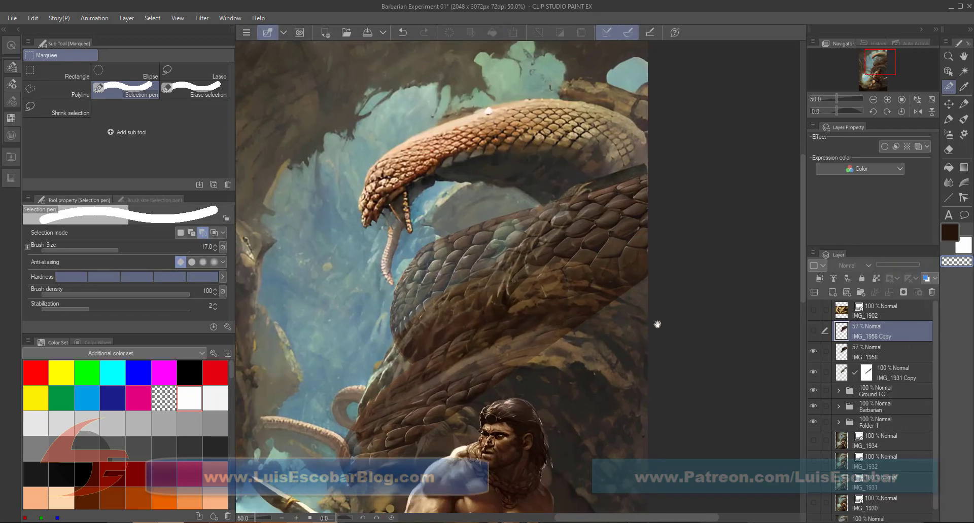
Start a mesh transformation of the IMG_1958 coils with a 5 by 5 lattice and pull the outer upper corner inward.
key("alt+[")
key("ctrl+t")
left_click_drag(728, 133, 680, 143)
left_click(142, 246)
left_click(60, 262)
left_click(217, 287)
left_click(217, 300)
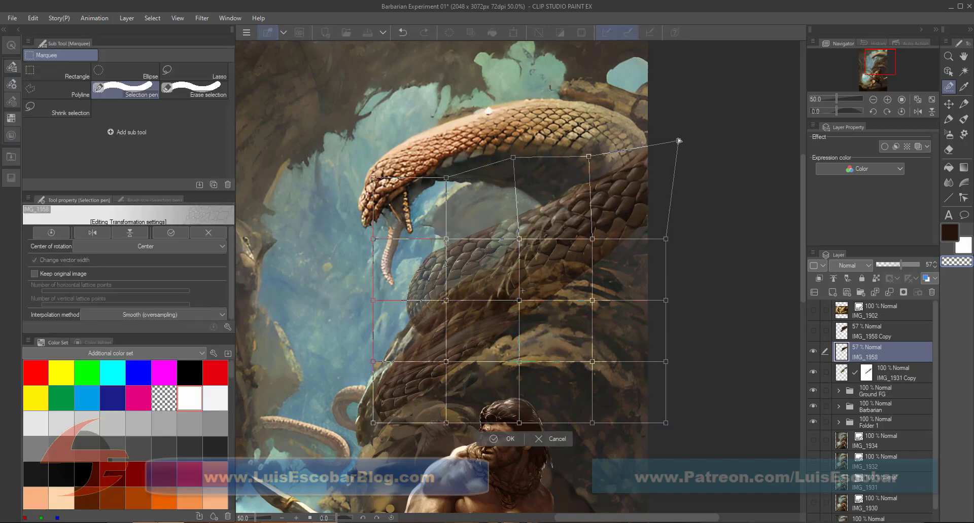
Warp the coil mesh so the snake's body wraps around the rock edge and extends past the canvas border.
left_click_drag(373, 362, 348, 366)
left_click_drag(445, 239, 447, 252)
left_click_drag(373, 423, 379, 407)
left_click_drag(446, 362, 435, 342)
left_click_drag(519, 301, 514, 285)
left_click_drag(519, 361, 521, 350)
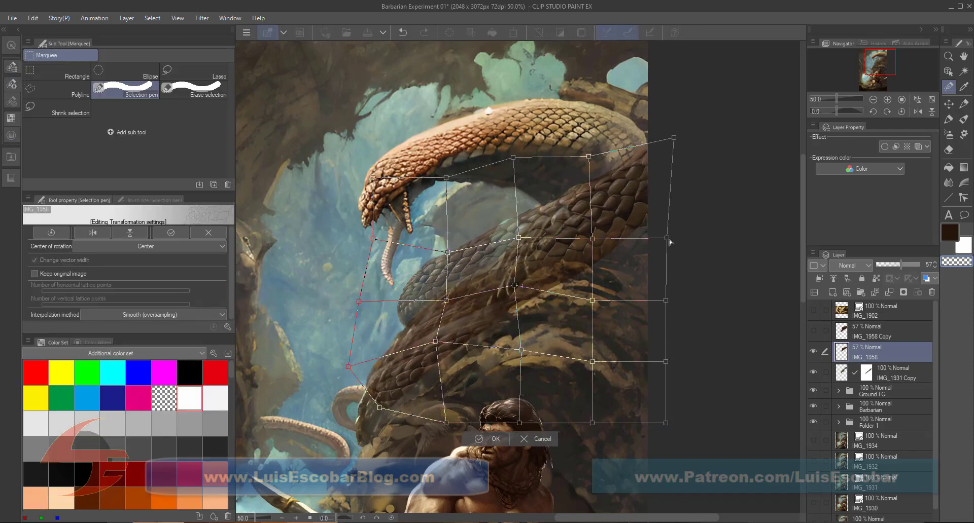
left_click_drag(666, 238, 683, 251)
left_click_drag(673, 137, 684, 136)
left_click_drag(446, 301, 451, 302)
left_click_drag(362, 304, 359, 301)
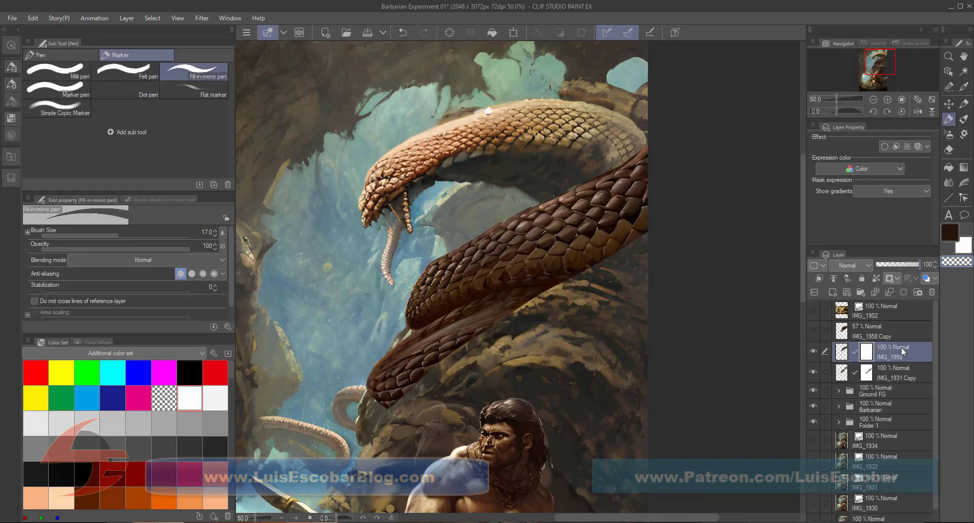
Blend the masked coils with the Hard airbrush at size 60, then lasso the lower coil and reshape it with Mesh Transformation.
key("b")
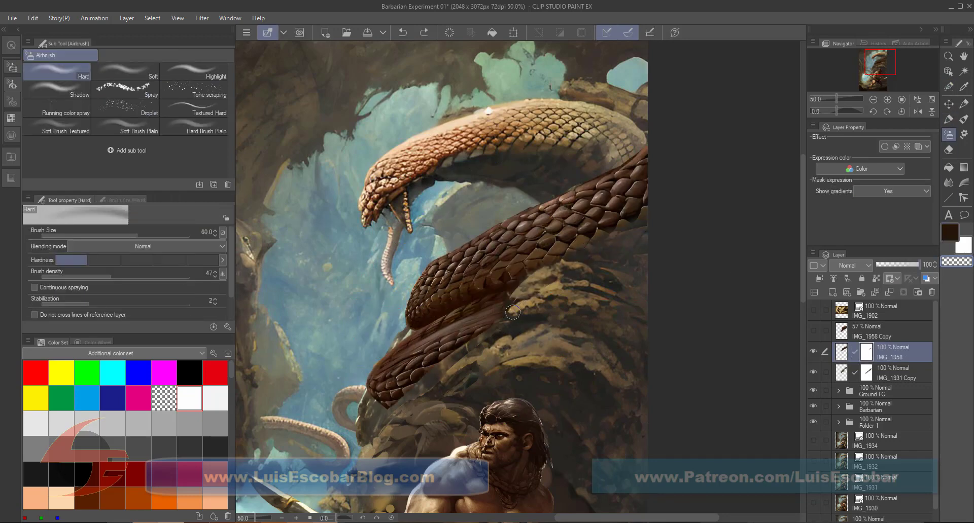
left_click(948, 88)
key("ctrl+shift+t")
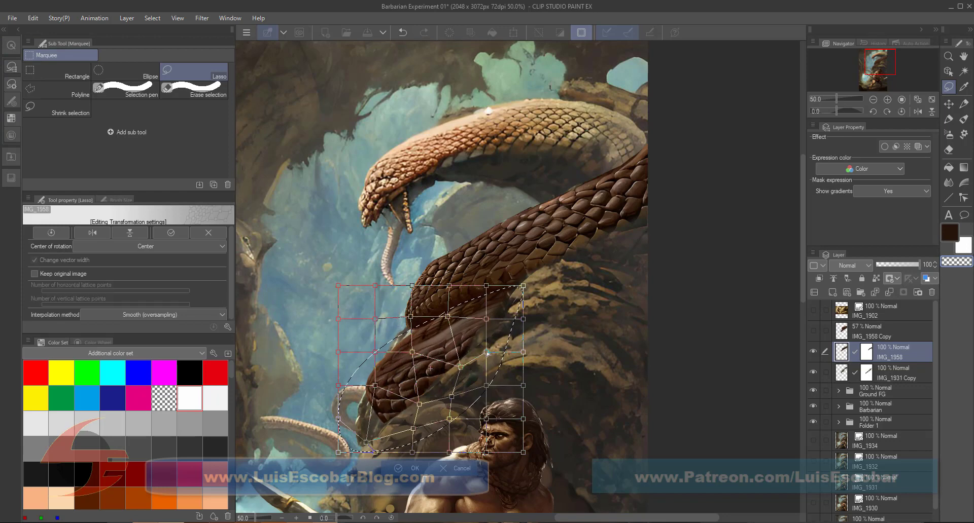
key("Return")
Clean up the coil mask along the rock with the Hard airbrush and Fill-in mono pen, and put IMG_1958 in a new folder.
key("b")
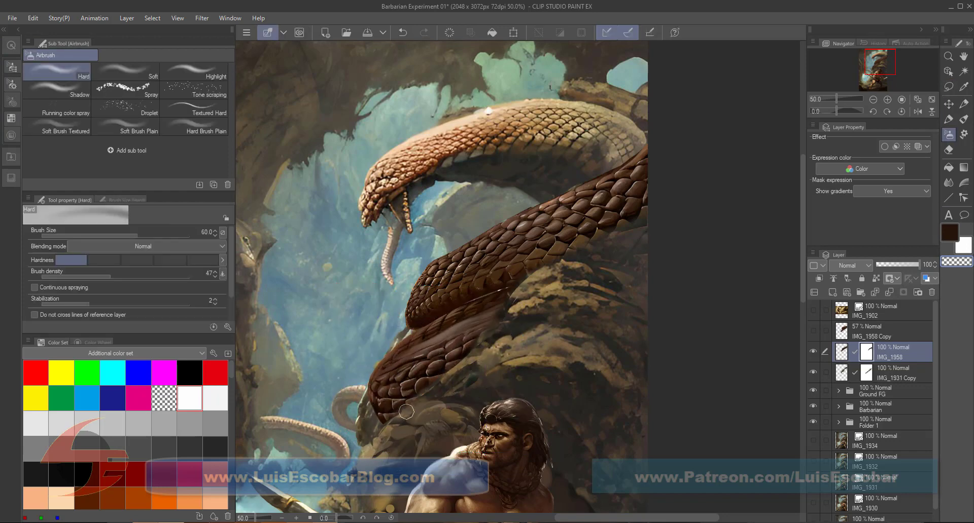
key("p")
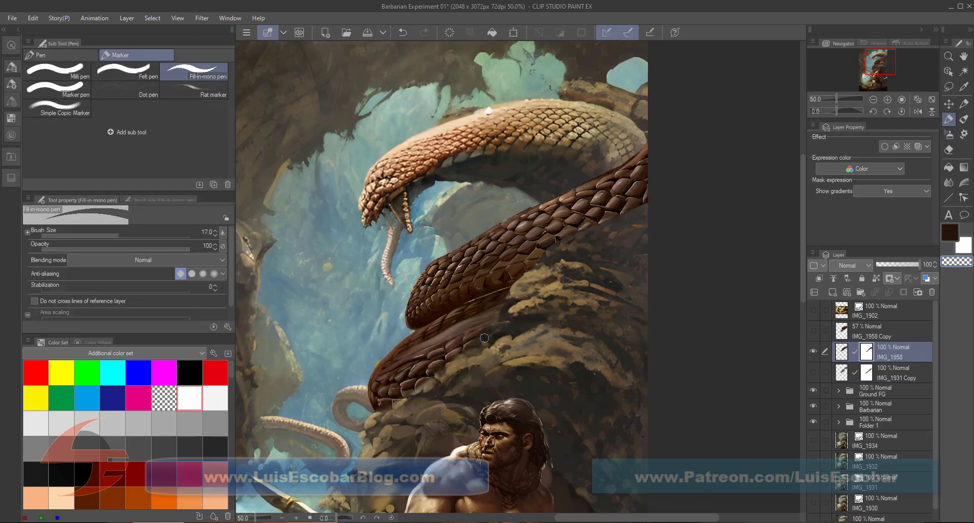
scroll(484, 338, "down", 3)
left_click_drag(901, 352, 902, 357)
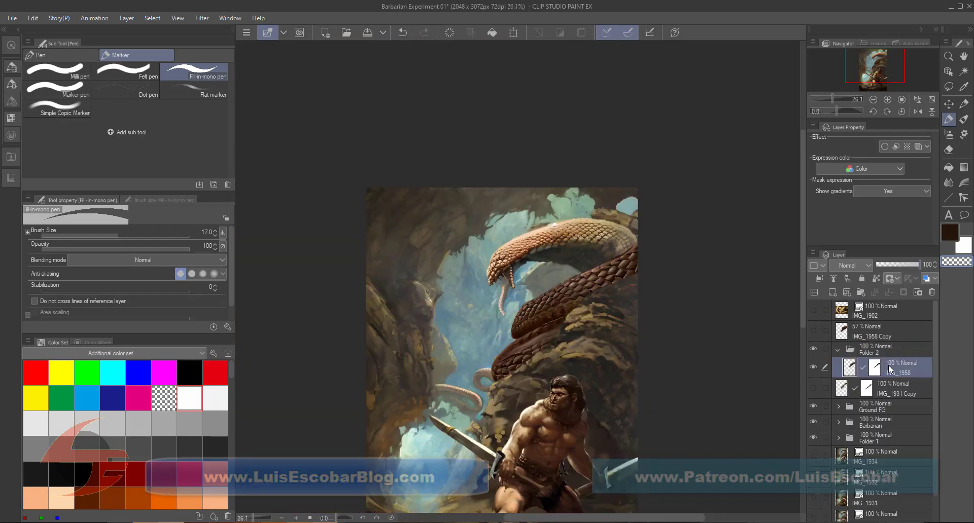
Add a new Lighten layer above IMG_1958 and airbrush white over the coils with the Hard airbrush at size 300.
key("ctrl+u")
key("Escape")
key("ctrl+shift+n")
key("b")
left_click(850, 266)
left_click(846, 72)
left_click_drag(598, 264, 507, 365)
Set the white highlight layer to Soft light at 64% opacity, clip it to the coils and fit the canvas to view.
left_click(850, 265)
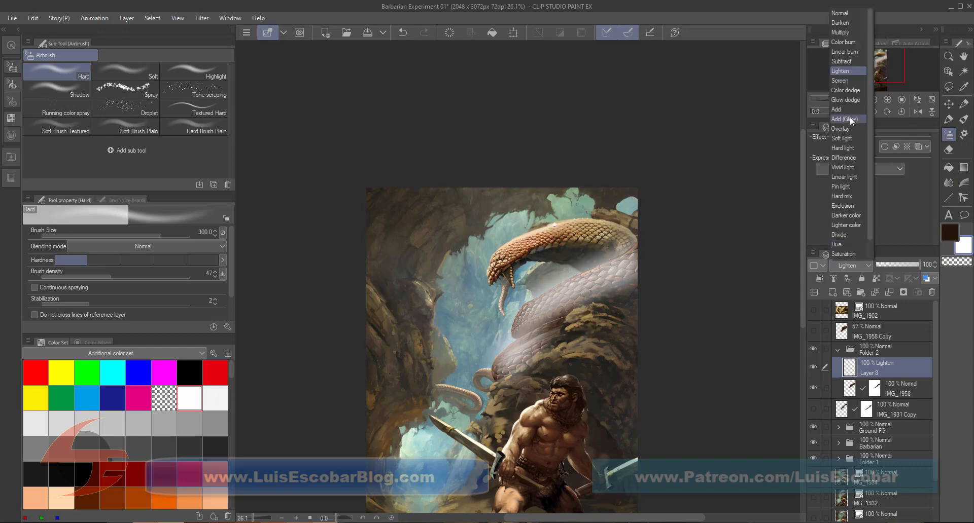
left_click(841, 139)
left_click_drag(915, 264, 904, 265)
left_click(918, 100)
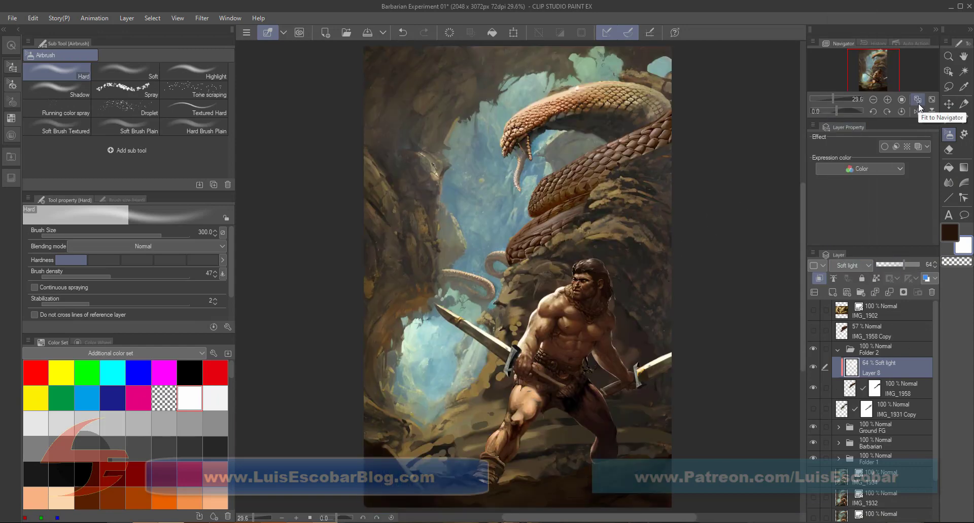
Collapse Folder 2, hide the Barbarian folder and rename Folder 1 as Main Paintin.
left_click(877, 427)
left_click(837, 350)
left_click(813, 380)
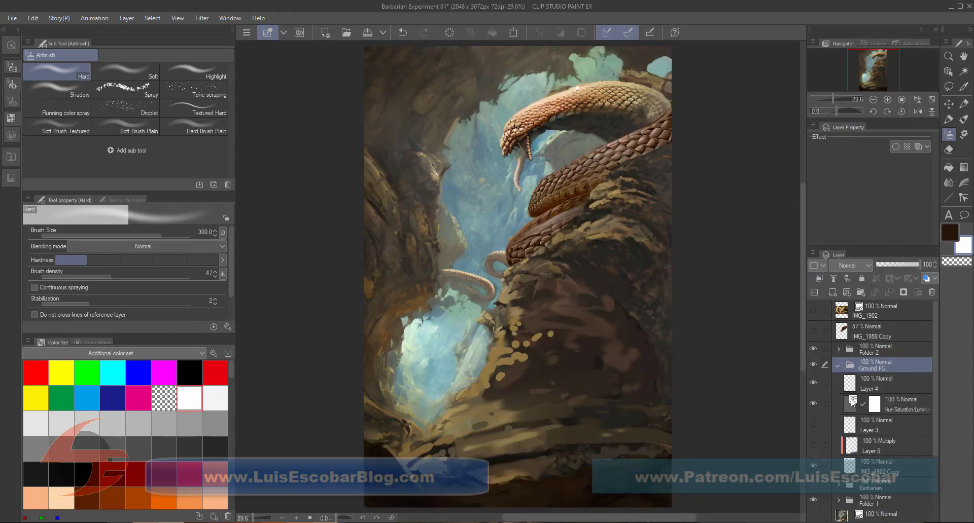
type("Paintin")
key("Return")
Toggle the visibility of the Main Paintin folder and its layers to examine what each one contributes.
left_click(813, 397)
left_click(815, 413)
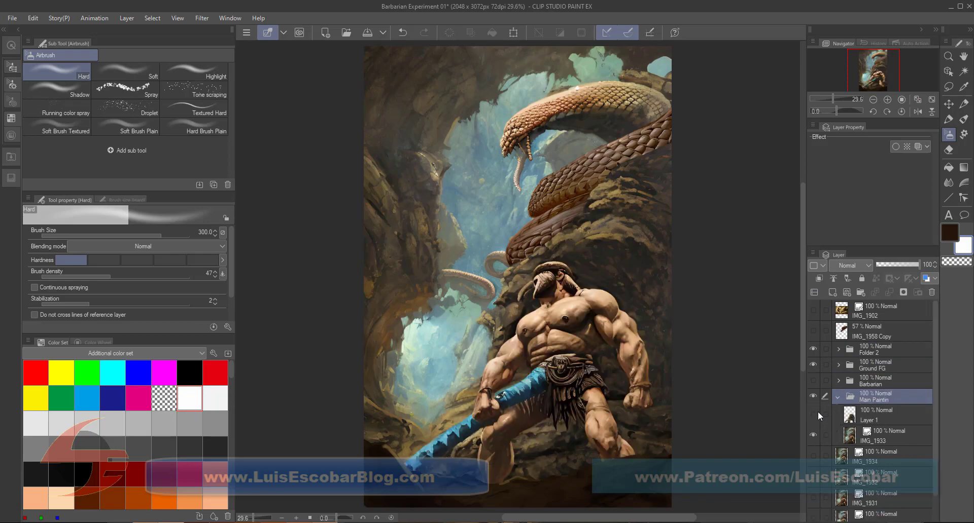
left_click(818, 411)
left_click(812, 498)
left_click(813, 498)
left_click(838, 397)
left_click(813, 396)
Rename Folder 2 as "Serpent on rock\" and hide it.
key("m")
left_click(878, 349)
double_click(872, 353)
type("Serpent on rock\\")
key("Return")
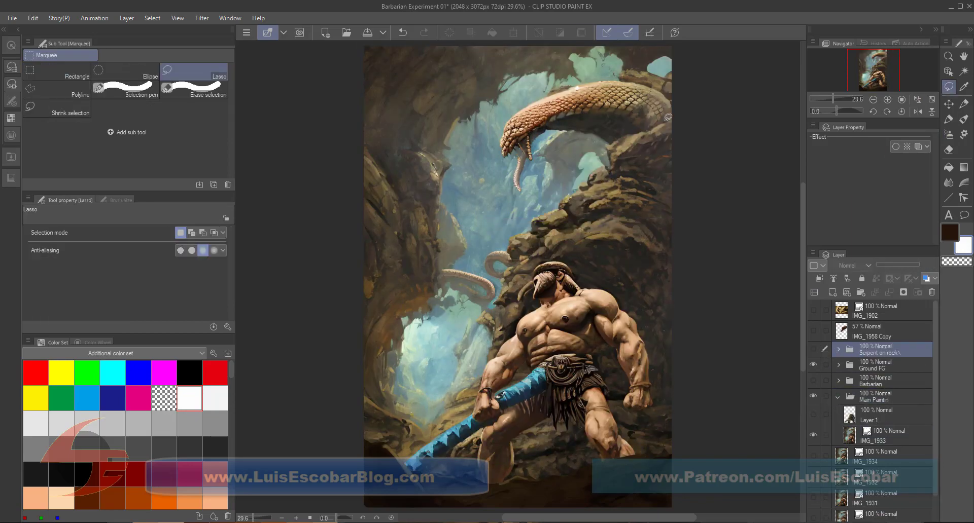
Select the rock wall behind the figure with the Lasso and Selection pen and isolate it in a raster copy of IMG_1933.
left_click_drag(576, 263, 654, 124)
key("m")
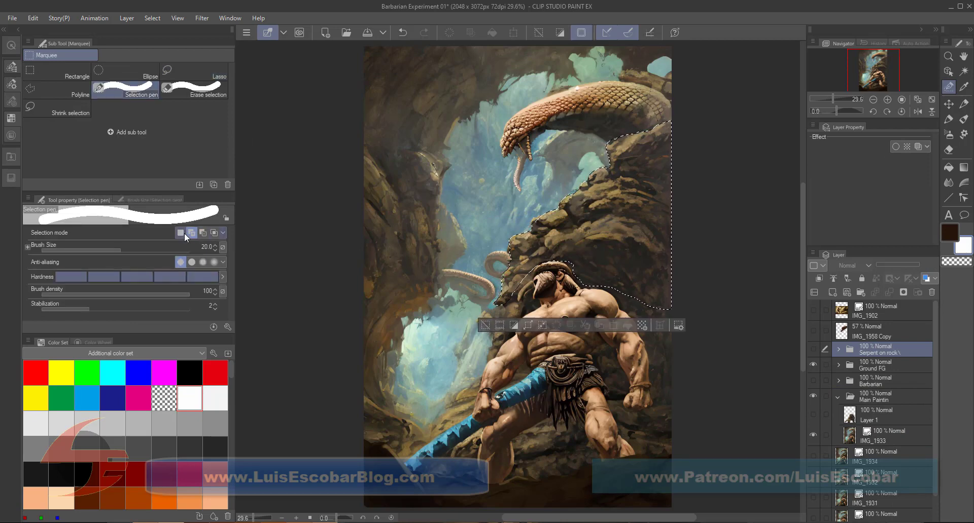
left_click(884, 415)
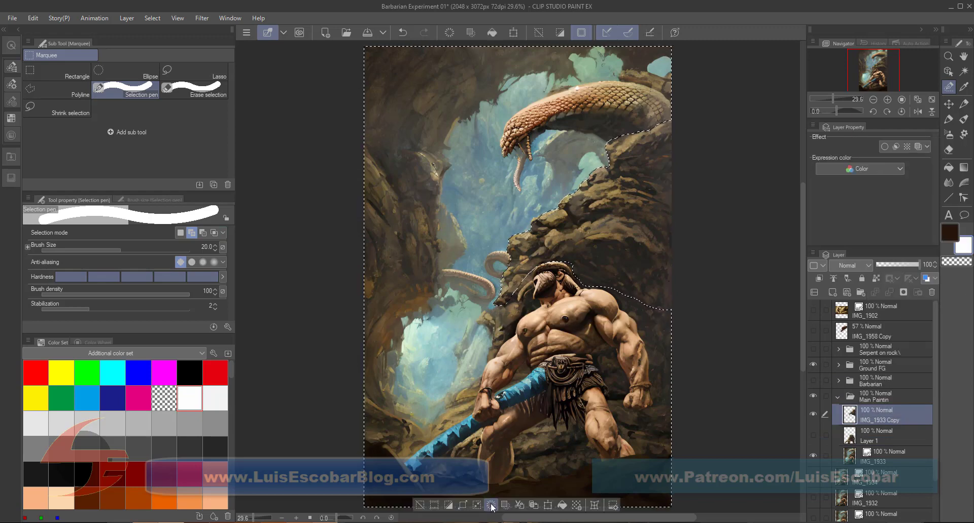
Move and transform the isolated rock copy over the lower part of the rock face and set its opacity to 55%.
key("k")
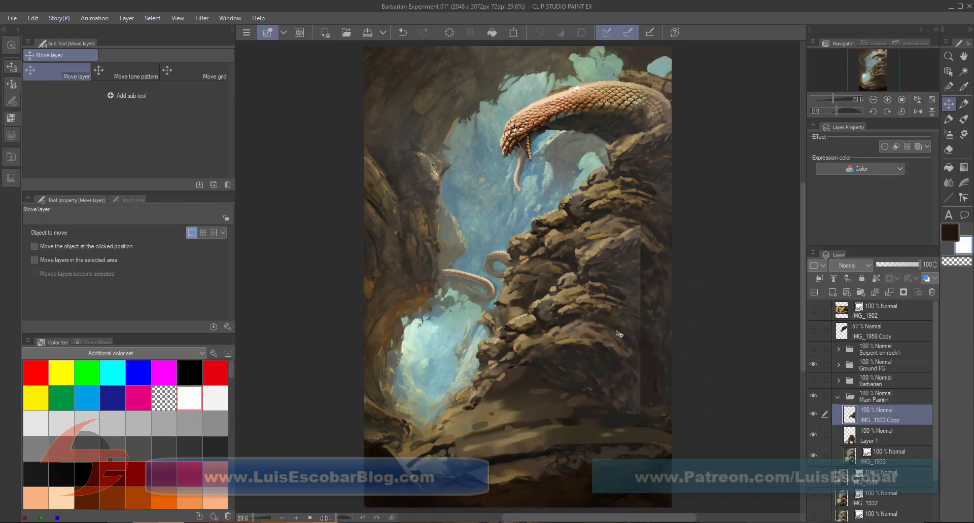
key("ctrl+t")
left_click_drag(603, 385, 696, 387)
key("Return")
left_click(894, 264)
Place a second rock copy beneath the first and rotate it into position over the middle of the rock face.
left_click_drag(883, 415, 882, 439)
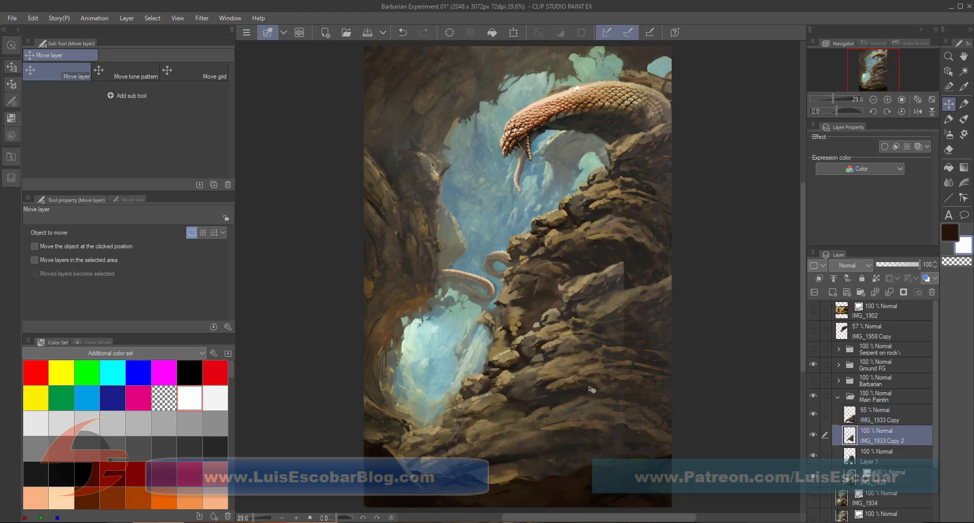
key("ctrl+t")
left_click_drag(592, 389, 624, 431)
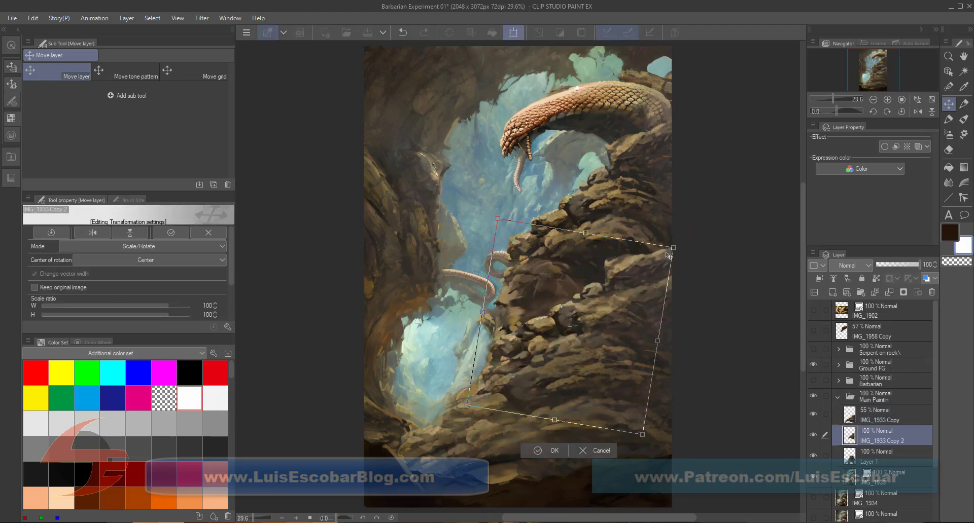
key("Return")
Paste a spare copy of the rotated rock layer and stretch IMG_1933 Copy 2 toward the canvas edge with Mesh Transformation.
left_click(11, 45)
left_click(41, 114)
left_click(145, 115)
left_click(60, 157)
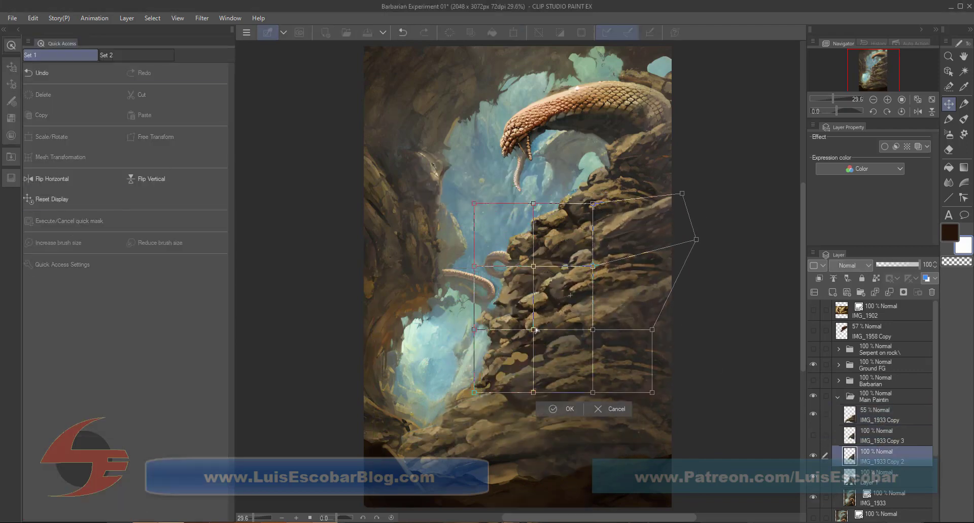
left_click_drag(533, 267, 685, 261)
key("Return")
Set IMG_1933 Copy 2 to 74% opacity and show the Serpent on rock and Barbarian folders again.
left_click(908, 265)
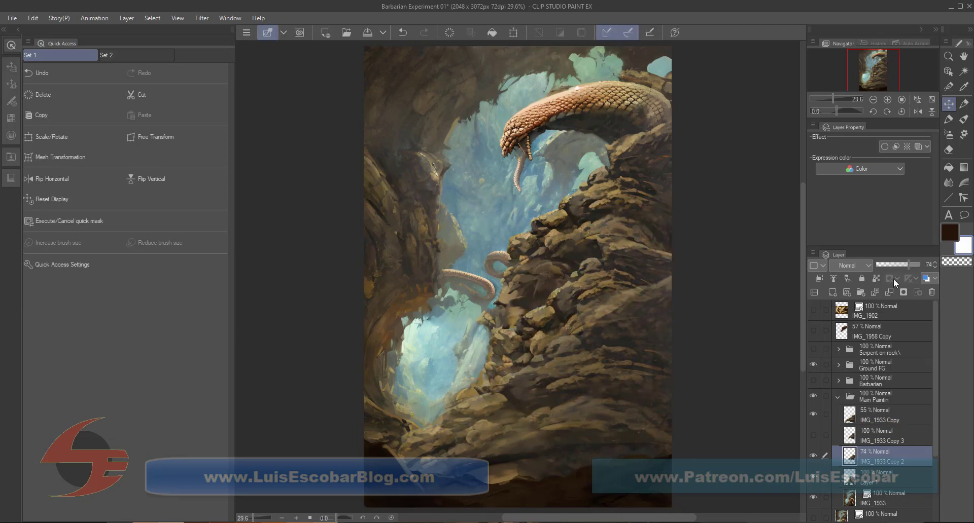
left_click(813, 349)
left_click(813, 380)
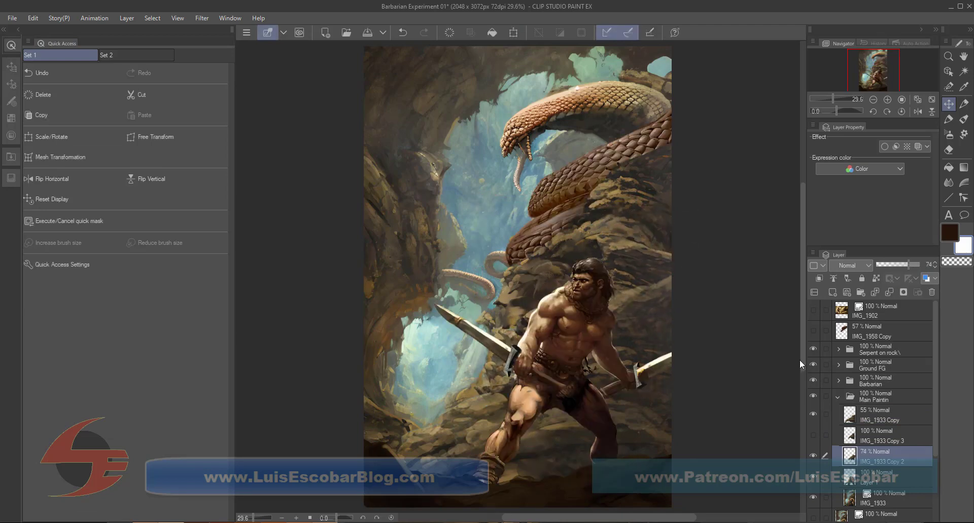
Save the file, collapse the Main Painting folder and place a visible copy of IMG_1932 above the folders.
key("k")
key("ctrl+s")
left_click(838, 397)
left_click_drag(862, 415, 887, 333)
left_click(813, 331)
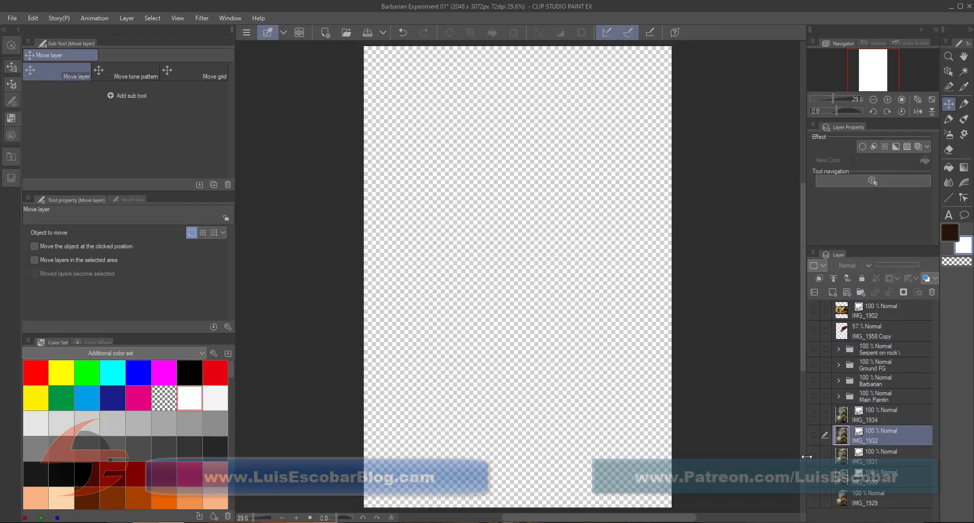
left_click(813, 456)
left_click_drag(813, 417, 813, 369)
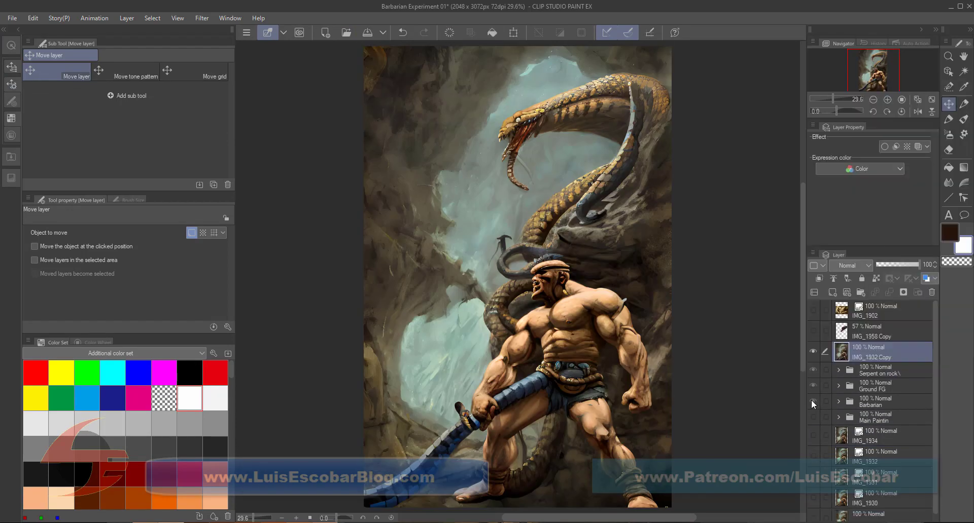
Lasso the orange snake's head and neck on IMG_1932 Copy and trim the selection edge with the Selection pen.
key("m")
left_click_drag(724, 216, 743, 148)
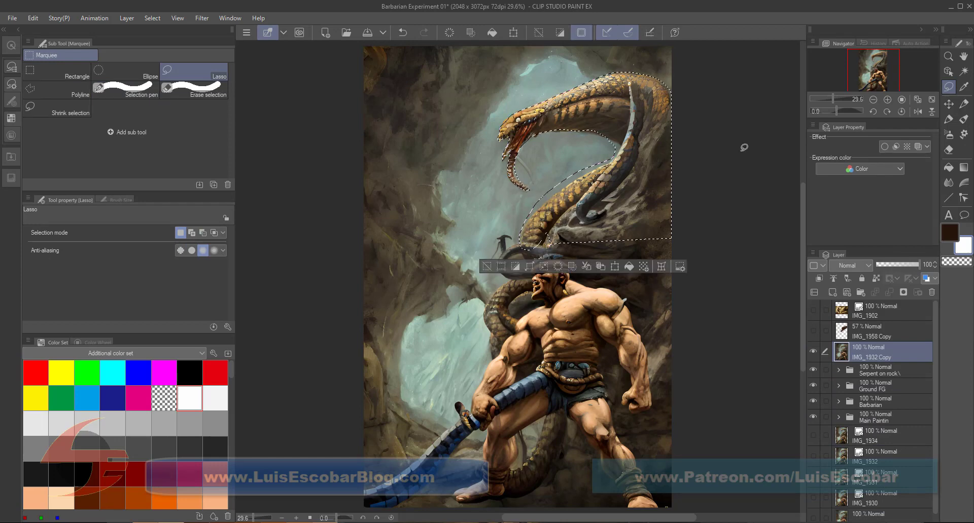
scroll(620, 158, "up", 2)
key("m")
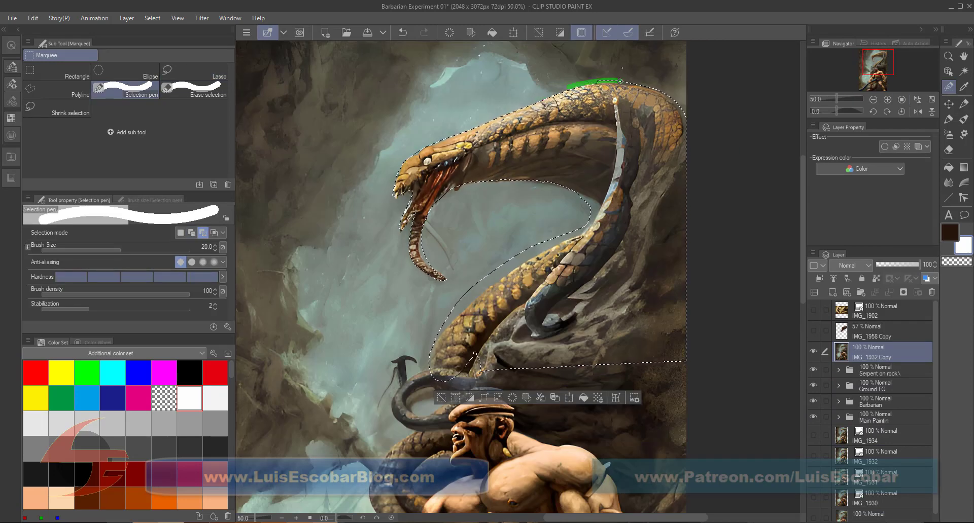
key("bracketleft")
key("bracketleft")
key("bracketleft")
left_click_drag(404, 216, 397, 238)
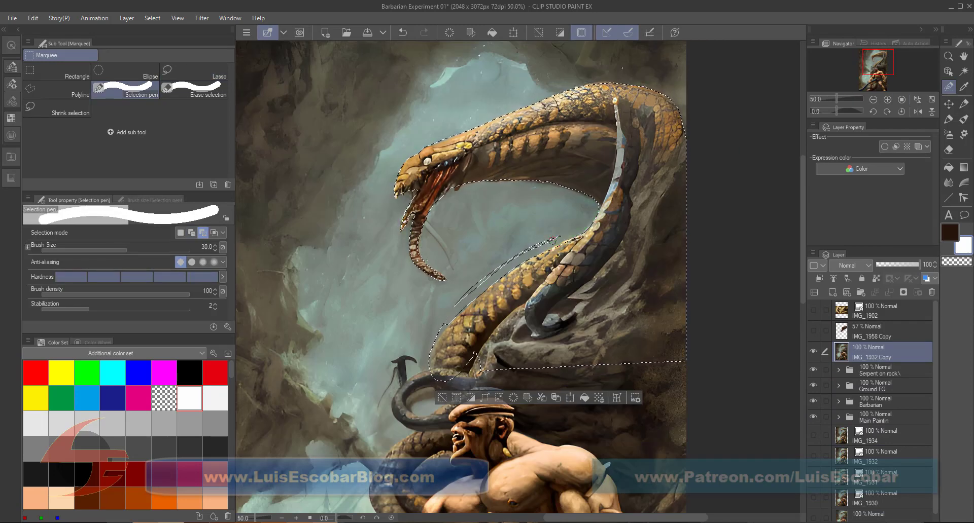
Finish refining the orange snake's selection and clear everything outside it on IMG_1932 Copy.
key("bracketleft")
key("bracketleft")
key("bracketleft")
key("bracketleft")
key("bracketleft")
key("bracketleft")
key("bracketleft")
key("bracketleft")
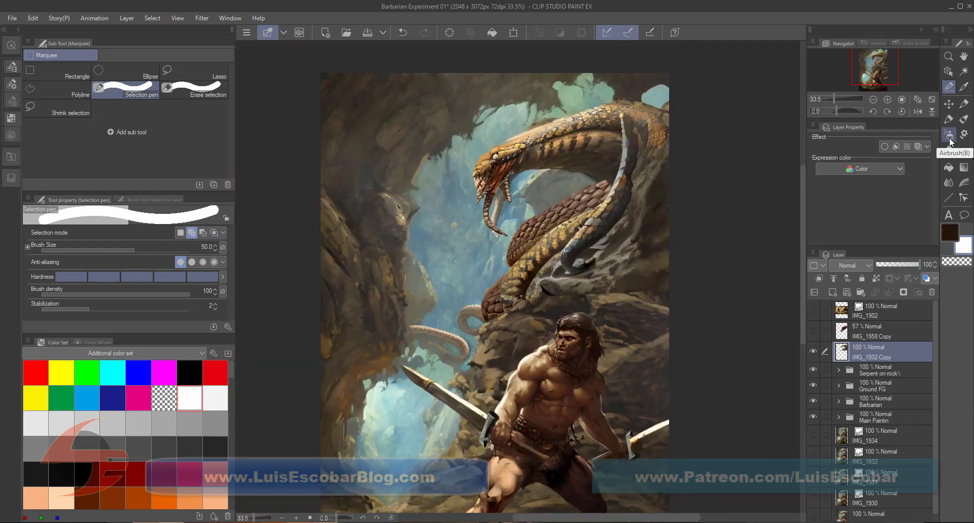
Add a mask to IMG_1932 Copy and hide its lower coil and tail with the Fill-in-mono pen at size 80.
key("p")
key("bracketright")
key("bracketright")
key("bracketright")
key("bracketright")
key("bracketright")
key("bracketright")
key("bracketright")
key("bracketright")
left_click_drag(573, 264, 637, 193)
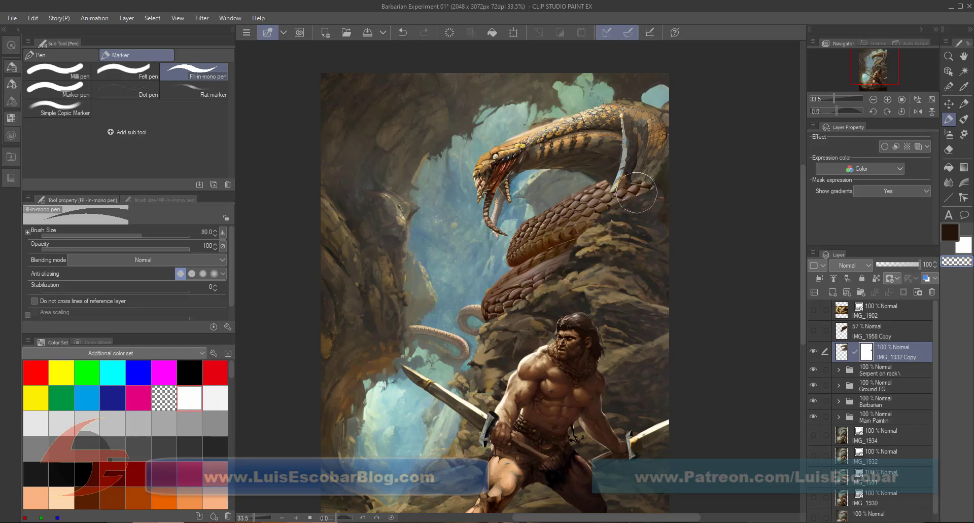
Enlarge the masked orange snake head over the existing head, place its layer below the Serpent on rock folder and hide it.
key("k")
key("ctrl+t")
left_click_drag(609, 363, 548, 386)
key("Return")
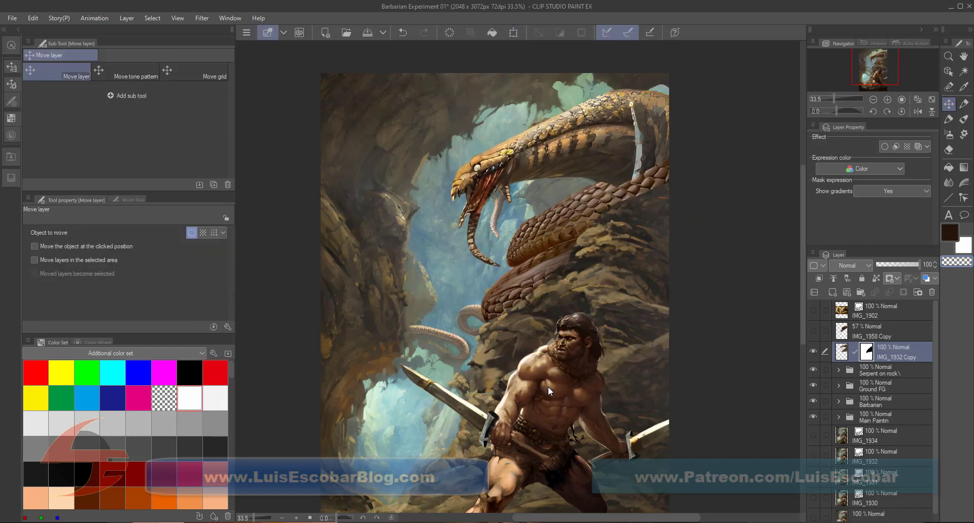
left_click_drag(893, 355, 877, 377)
scroll(697, 402, "down", 2)
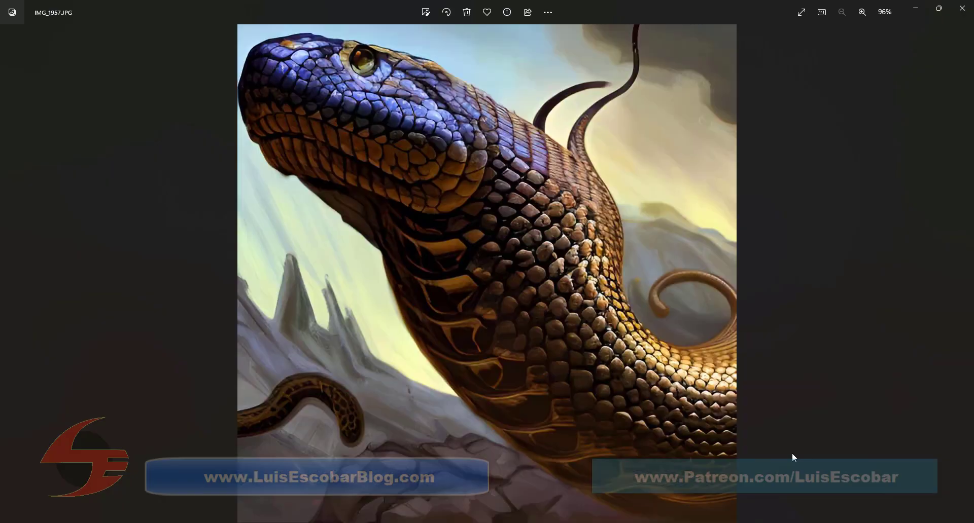
Browse the generated snake pictures in the image viewer and paste IMG_1960 and IMG_1964 into the illustration.
key("Right")
key("Right")
key("Right")
key("Right")
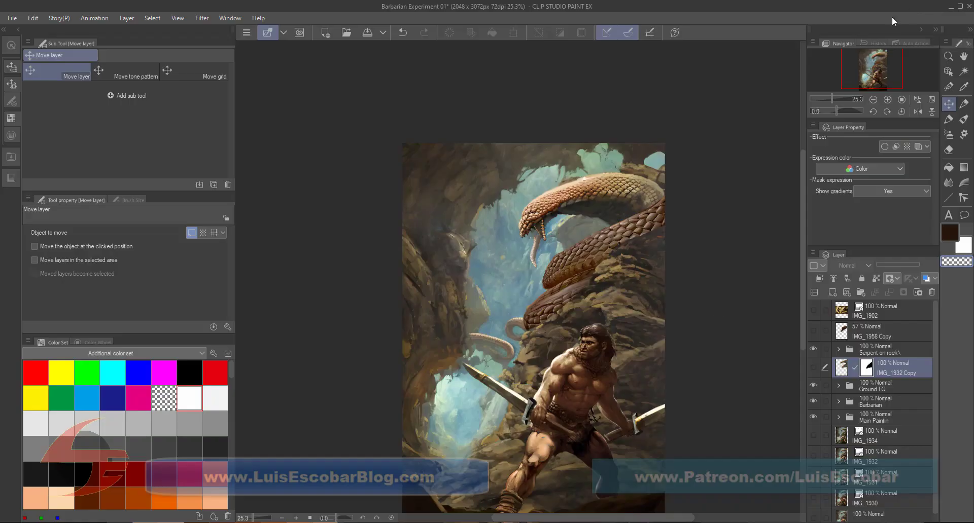
key("ctrl+v")
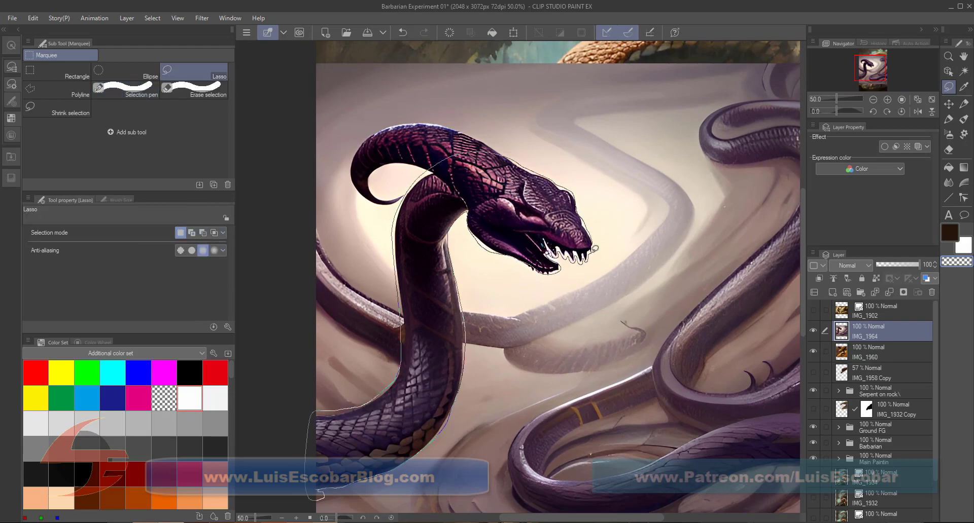
Lasso the purple snake's head and neck on IMG_1964 and trim the selection with the Selection pen at size 15.
left_click_drag(594, 249, 597, 247)
left_click(127, 89)
scroll(518, 274, "up", 5)
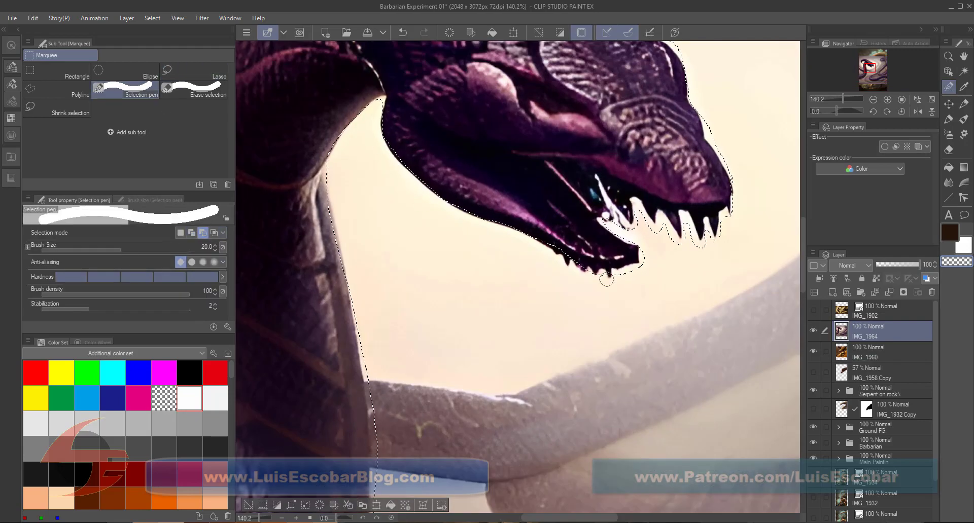
key("bracketleft")
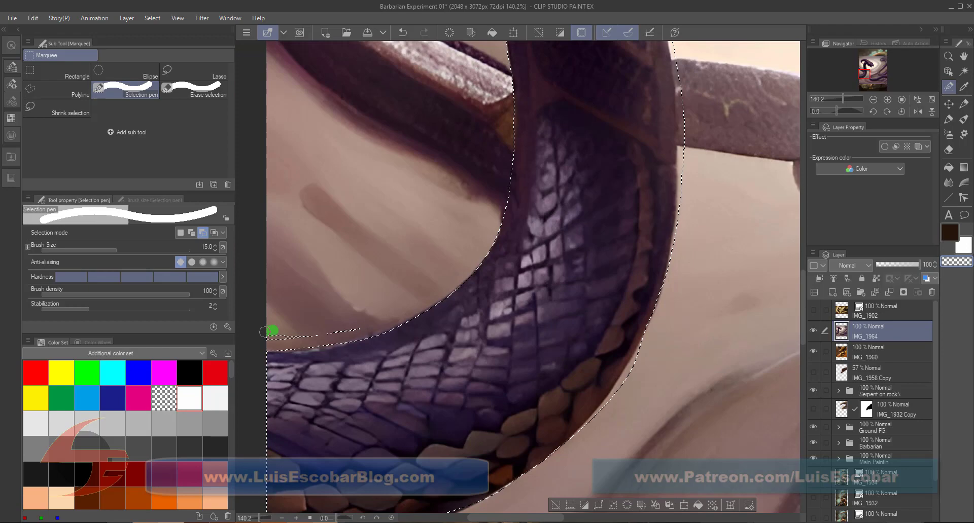
mouse_move(462, 79)
left_mouse_down()
mouse_move(463, 319)
mouse_move(424, 285)
mouse_move(517, 280)
mouse_move(482, 315)
mouse_move(462, 294)
left_mouse_up()
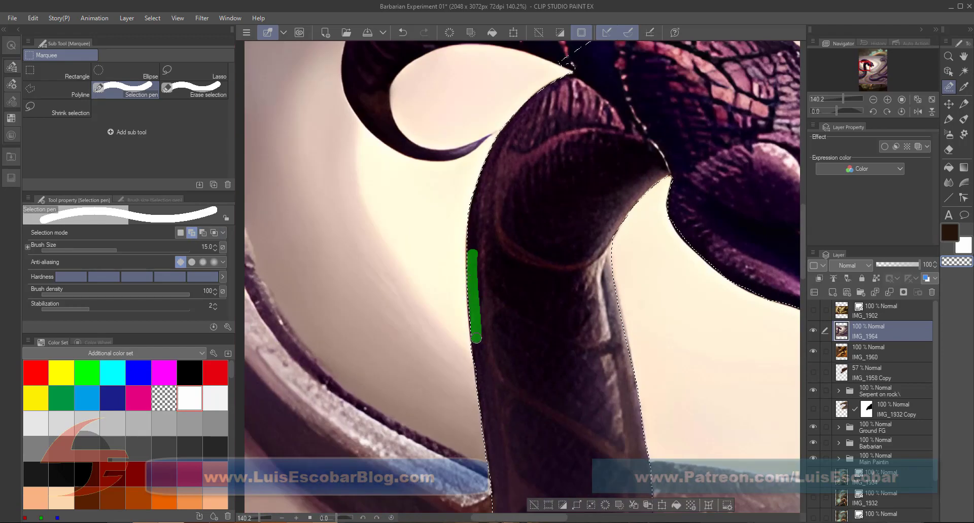
Refine the selection around the purple snake's neck and teeth, clear the background of IMG_1964 and hide the layer.
left_click_drag(476, 338, 342, 250)
left_click_drag(517, 244, 376, 166)
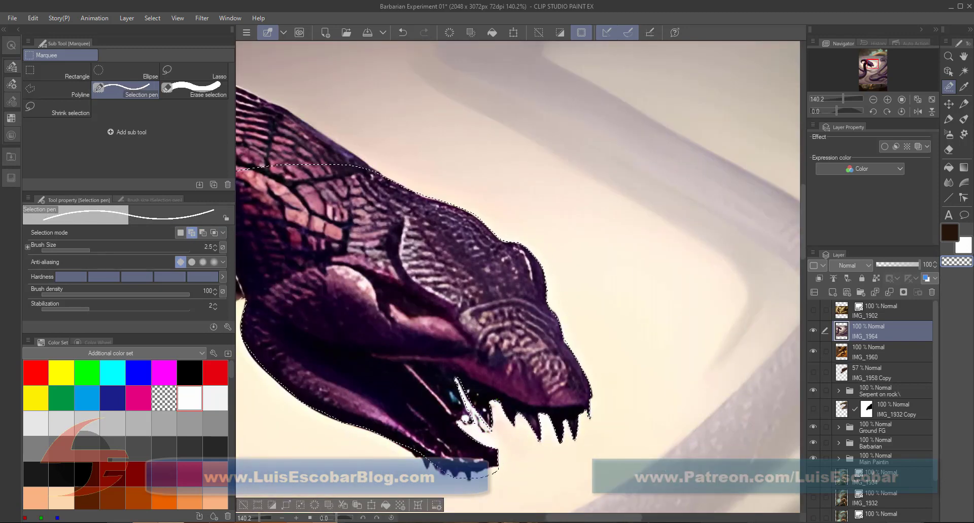
left_click(204, 232)
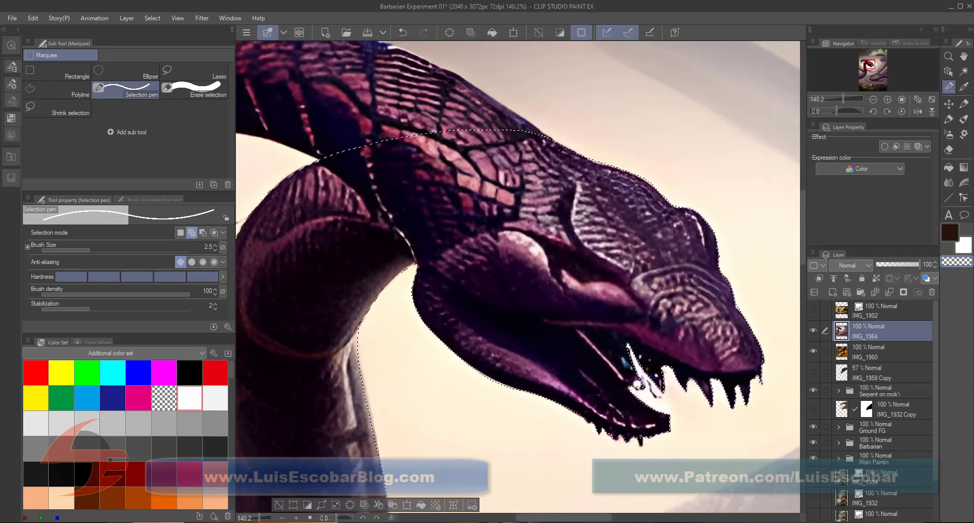
key("ctrl+minus")
left_click(813, 331)
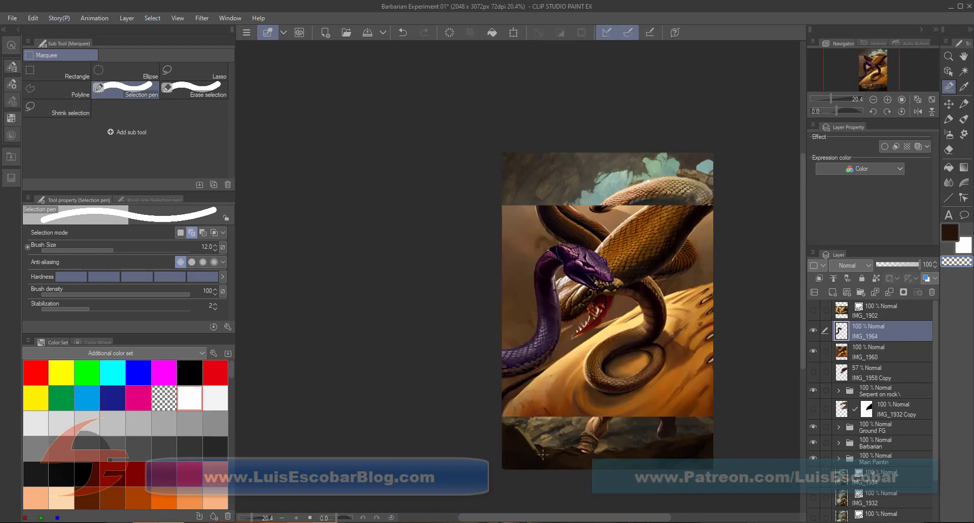
Lasso the brown snake's head and neck on IMG_1960 and trim the edges with the Selection pen.
left_click(194, 71)
left_click(882, 352)
left_click_drag(713, 201, 712, 216)
key("m")
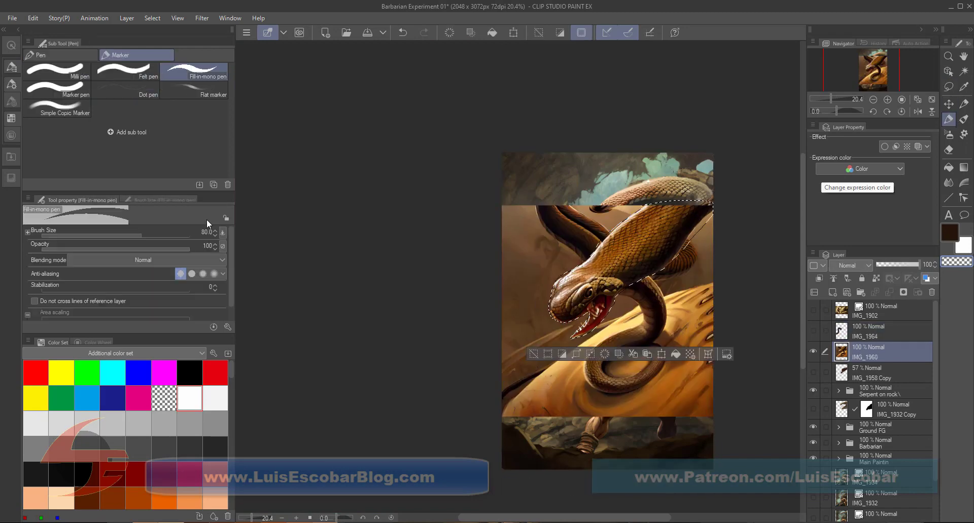
scroll(642, 233, "up", 4)
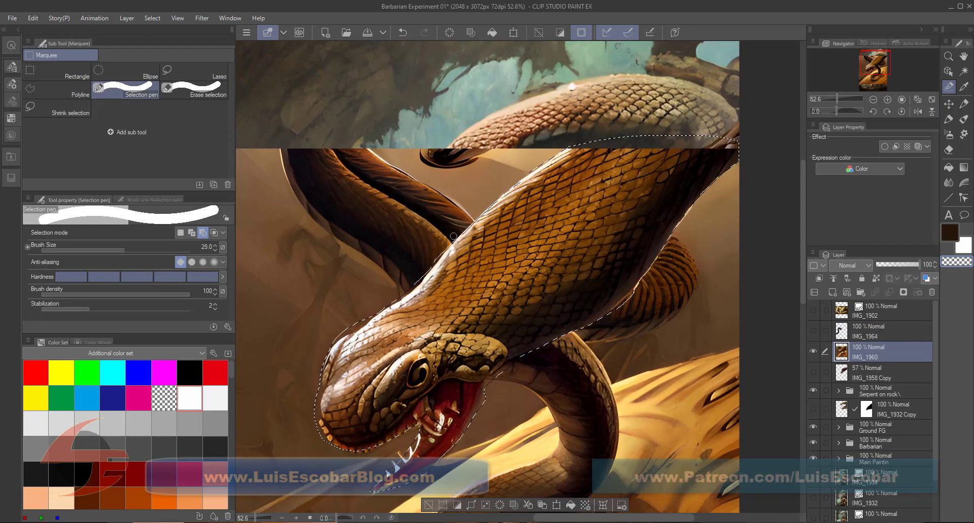
mouse_move(453, 237)
left_mouse_down()
mouse_move(326, 391)
mouse_move(493, 384)
left_mouse_up()
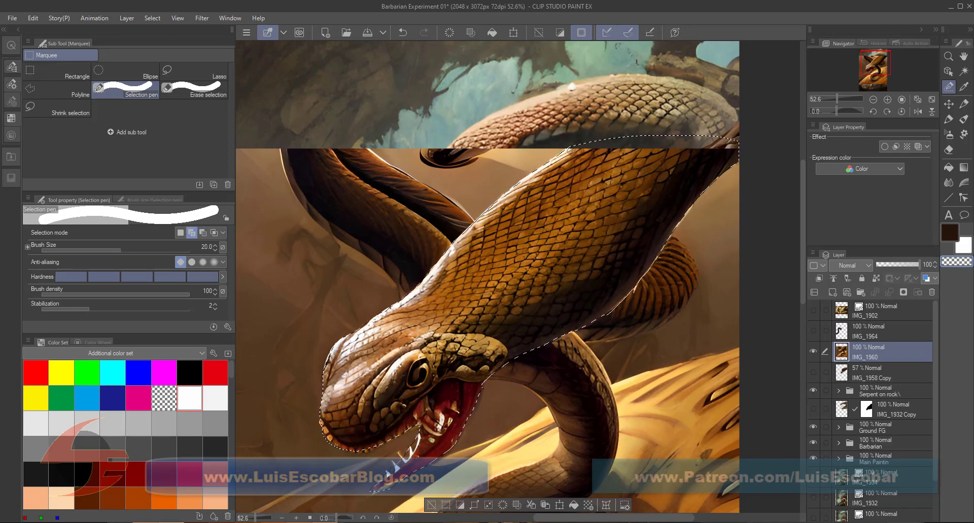
Refine the selection outline around the brown snake's snout with the Selection pen at size 15.
key("bracketleft")
key("ctrl+plus")
key("ctrl+plus")
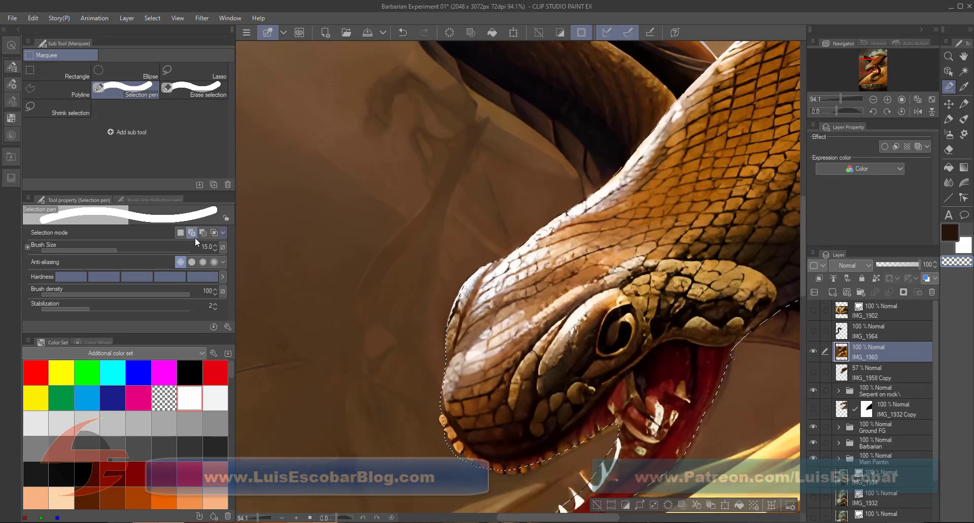
mouse_move(428, 291)
left_mouse_down()
mouse_move(436, 345)
mouse_move(454, 372)
left_mouse_up()
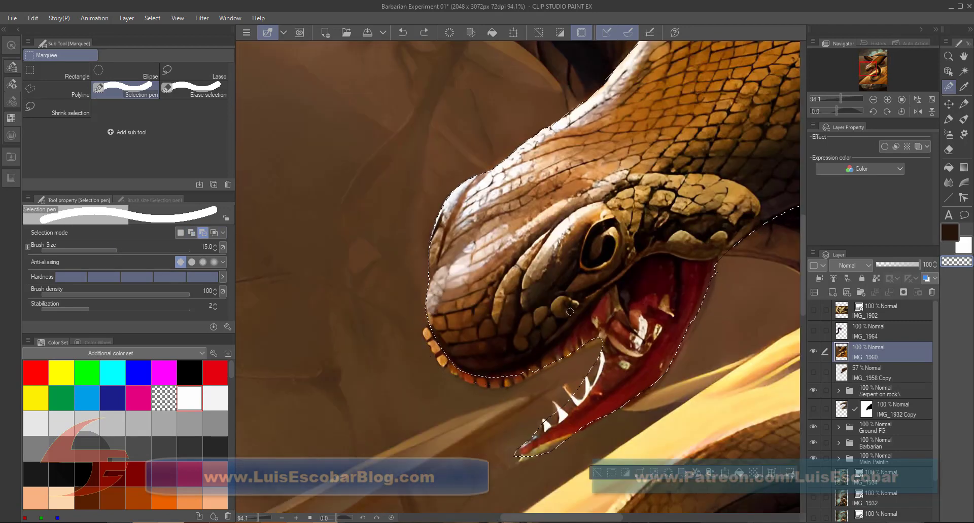
Refine the selection around the brown snake's teeth and jaw at brush size 5 and clear the background of IMG_1960.
key("bracketleft")
key("bracketleft")
key("bracketleft")
key("bracketleft")
key("bracketleft")
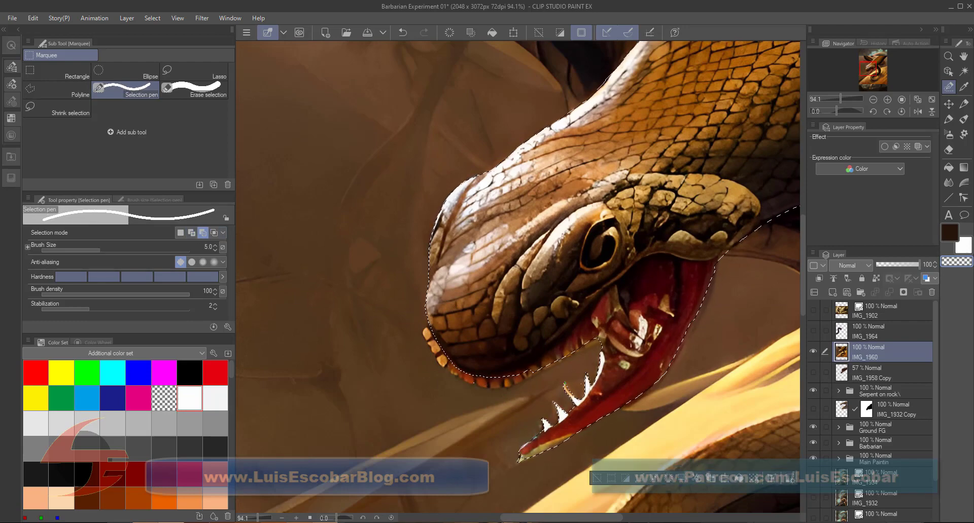
left_click_drag(725, 213, 594, 263)
left_click_drag(797, 152, 597, 261)
scroll(597, 261, "down", 6)
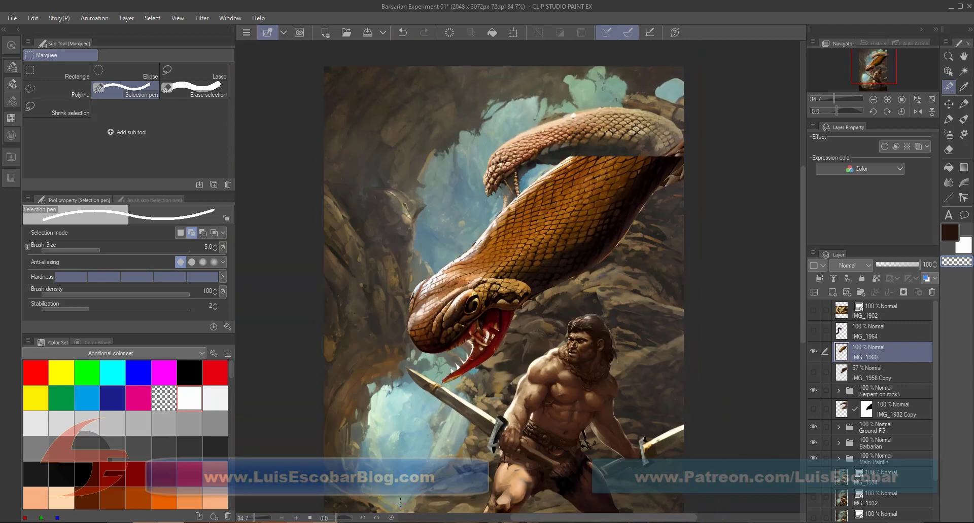
Hide IMG_1960, show IMG_1964, and flip and move the purple snake over the existing snake's head.
key("ctrl+d")
key("k")
left_click(813, 330)
left_click(813, 351)
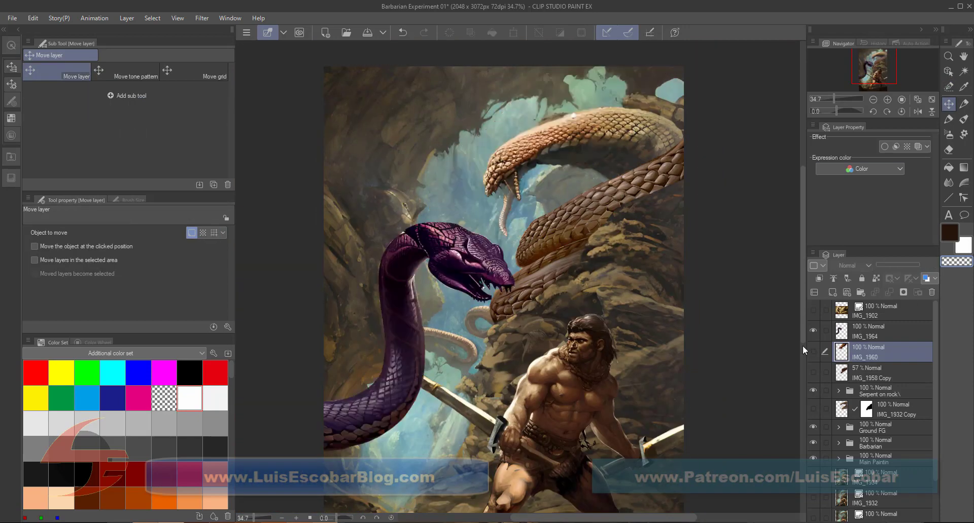
left_click(878, 332)
key("ctrl+t")
key("Return")
left_click_drag(711, 397, 648, 284)
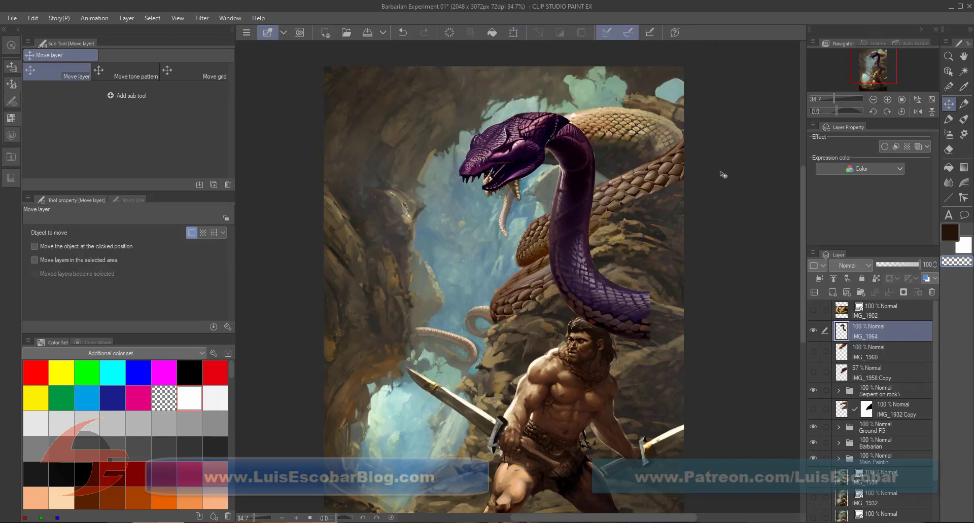
Move IMG_1964 below the Serpent on rock folder and mask out the purple neck so only the head remains.
left_click_drag(890, 440, 891, 441)
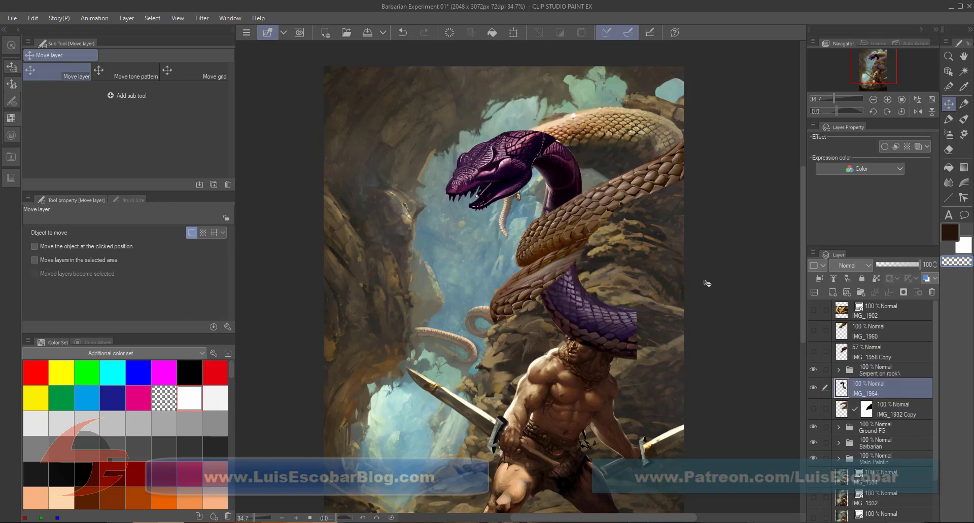
key("p")
left_click(903, 292)
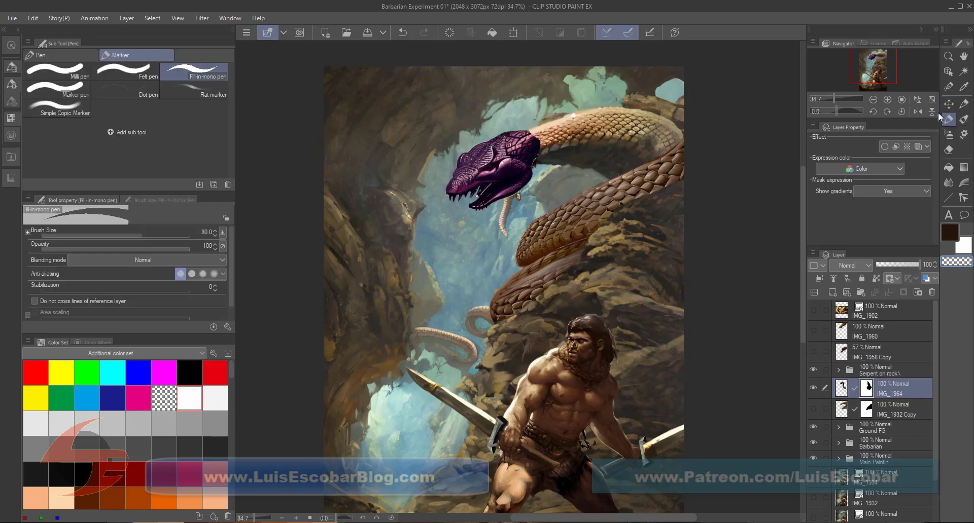
Compare the brown IMG_1960 snake head with the purple IMG_1964 head by toggling their layers.
left_click(813, 388)
left_click(813, 331)
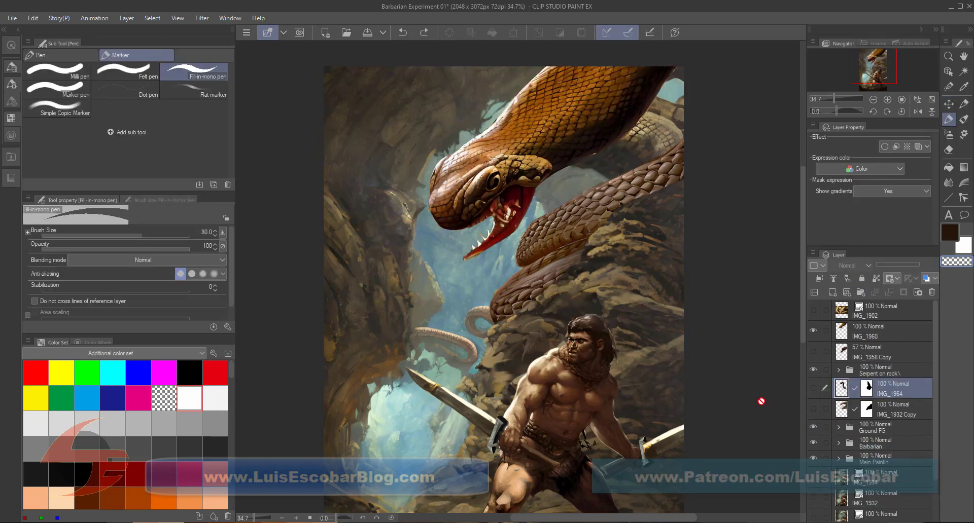
left_click(868, 330)
left_click(813, 330)
left_click(813, 388)
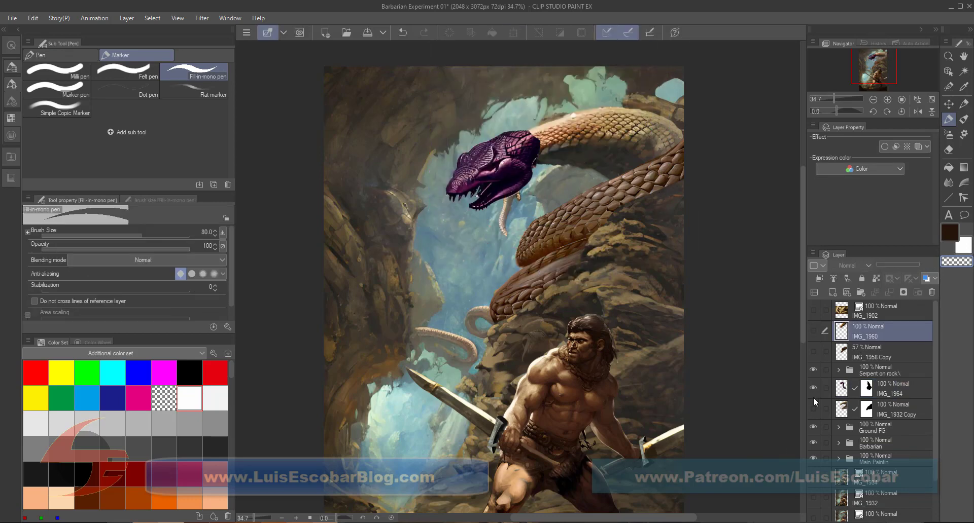
Sample the dark purple from the snake's head and paint it over the upper neck on a new Color-mode layer.
left_click(833, 292)
left_click(487, 167, "alt")
mouse_move(538, 152)
left_mouse_down()
mouse_move(659, 132)
mouse_move(568, 163)
left_mouse_up()
Add a Color-mode layer above Layer 8 in the Serpent on rock folder, paint the coils purple and clip it to the layer below.
left_click(838, 391)
left_click(893, 430)
left_click(832, 292)
left_click(847, 265)
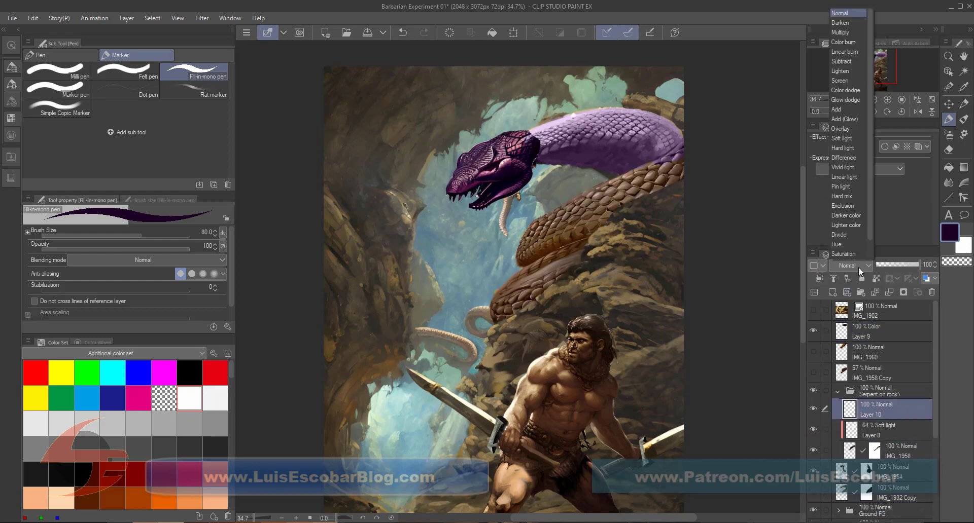
left_click(847, 223)
left_click_drag(583, 253, 673, 203)
key("ctrl+alt+g")
left_click(677, 160, "ctrl+shift")
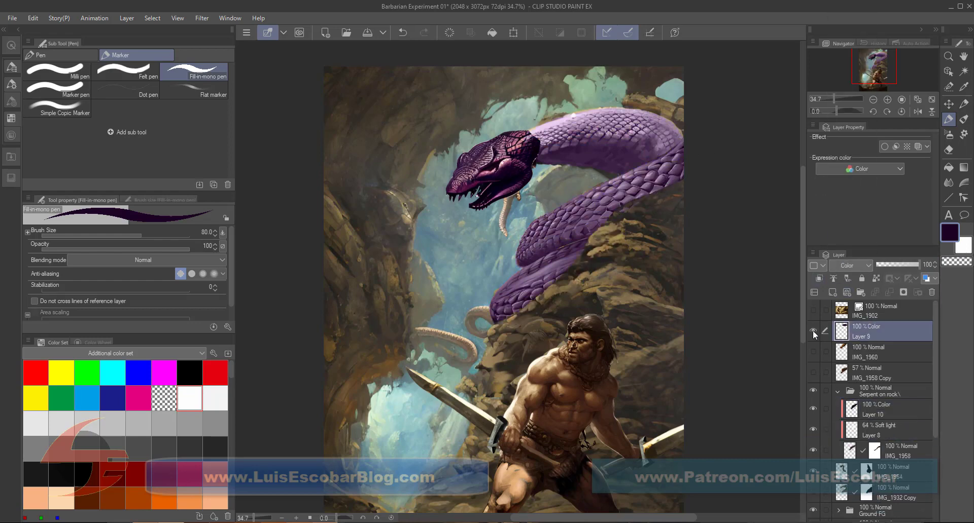
Move the upper neck's purple Color layer down the layer stack and collapse the Serpent on rock folder.
left_click_drag(857, 332, 873, 461)
left_click(837, 369)
scroll(836, 440, "down", 1)
key("Delete")
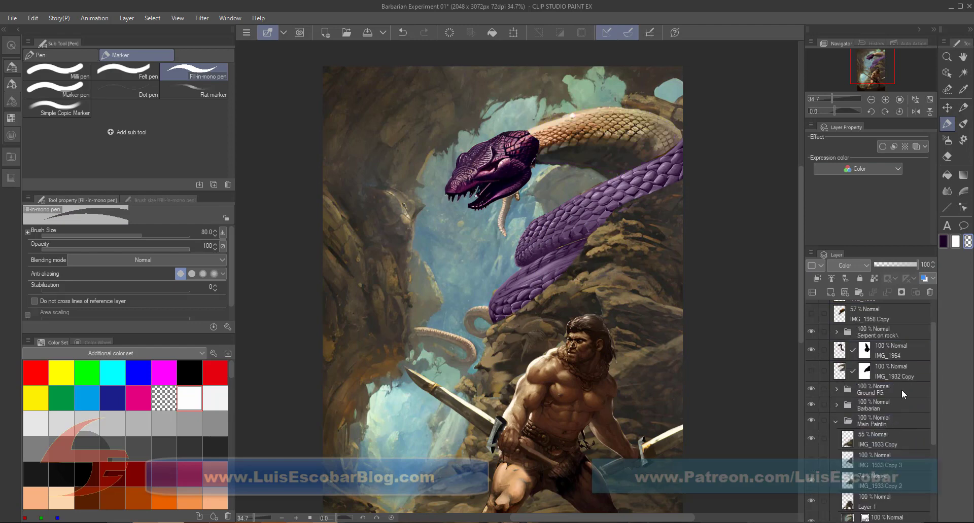
Group IMG_1964 in a new folder inside Serpent on rock and add a clipped Overlay layer above the purple head.
left_click(893, 448)
left_click_drag(893, 448, 901, 395)
left_click(830, 292)
left_click(846, 266)
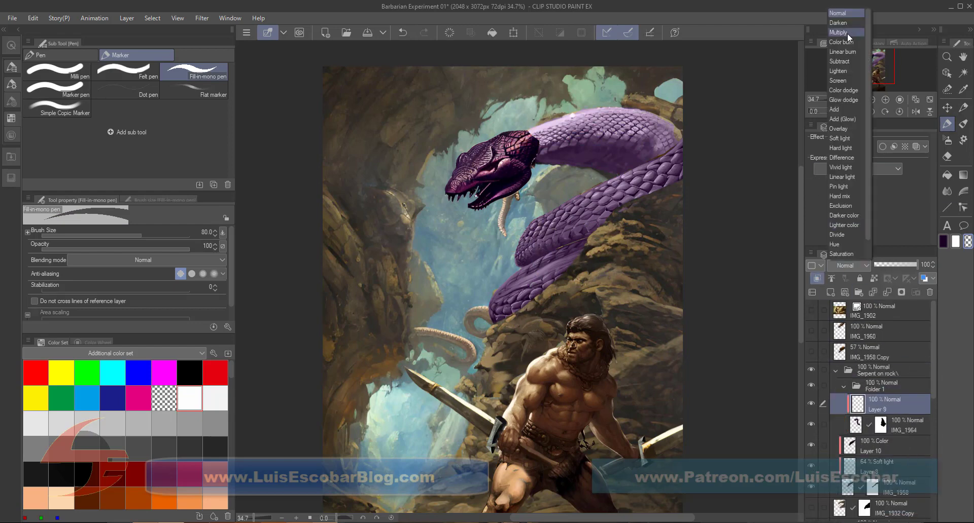
left_click(844, 225)
key("b")
key("b")
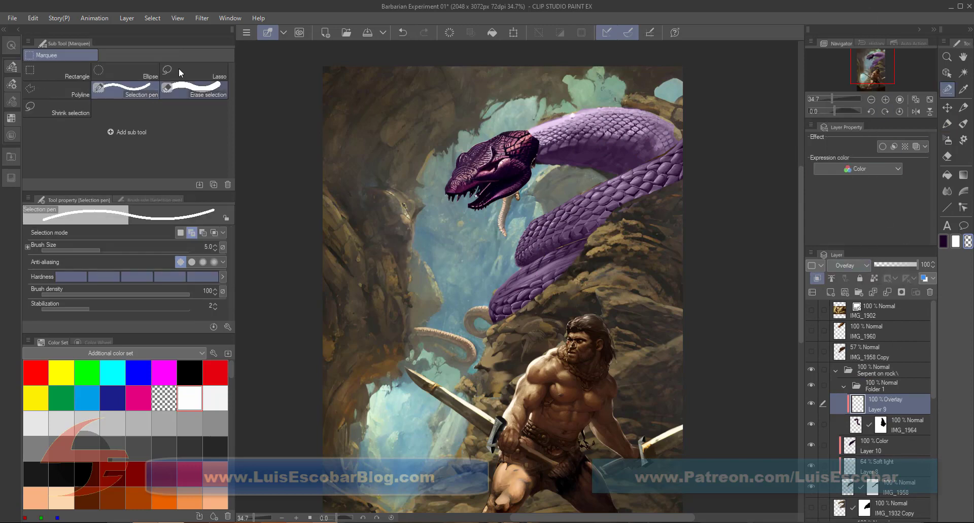
Airbrush a white glow over the snake's head on Layer 9 and set the layer to Lighter color at 41% opacity.
left_click_drag(481, 153, 532, 167)
left_click(846, 266)
left_click(849, 61)
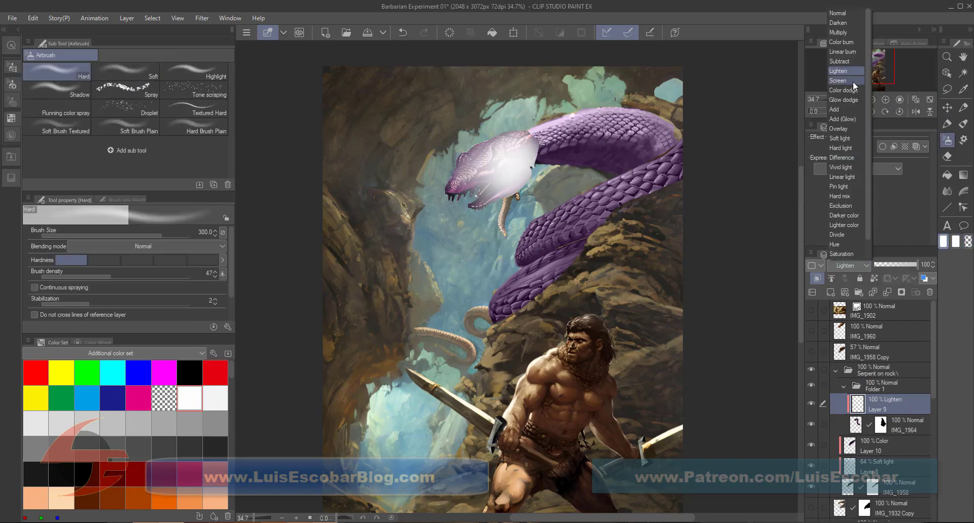
left_click_drag(915, 264, 892, 265)
left_click(846, 265)
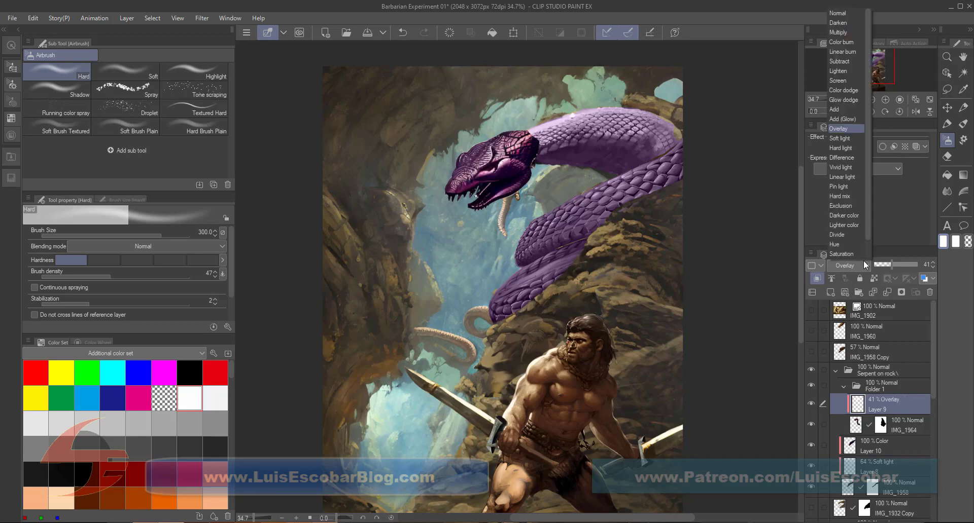
left_click(844, 225)
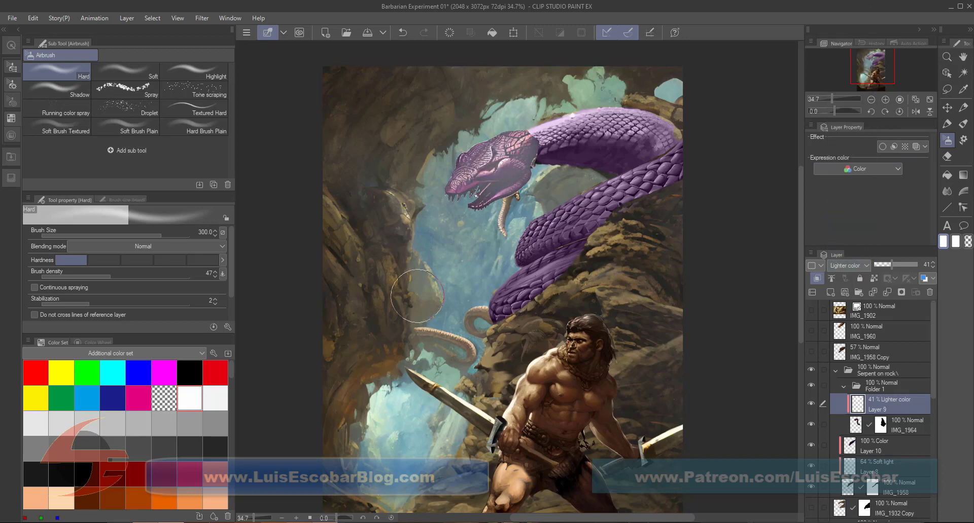
Soften the join between the head and neck on IMG_1964's layer mask with the Hard airbrush in transparent color at size 80.
scroll(424, 94, "up", 4)
key("bracketleft")
key("bracketleft")
key("bracketleft")
key("bracketleft")
key("bracketleft")
key("bracketleft")
key("bracketleft")
key("alt+bracketleft")
left_click(958, 263)
left_click_drag(649, 177, 679, 254)
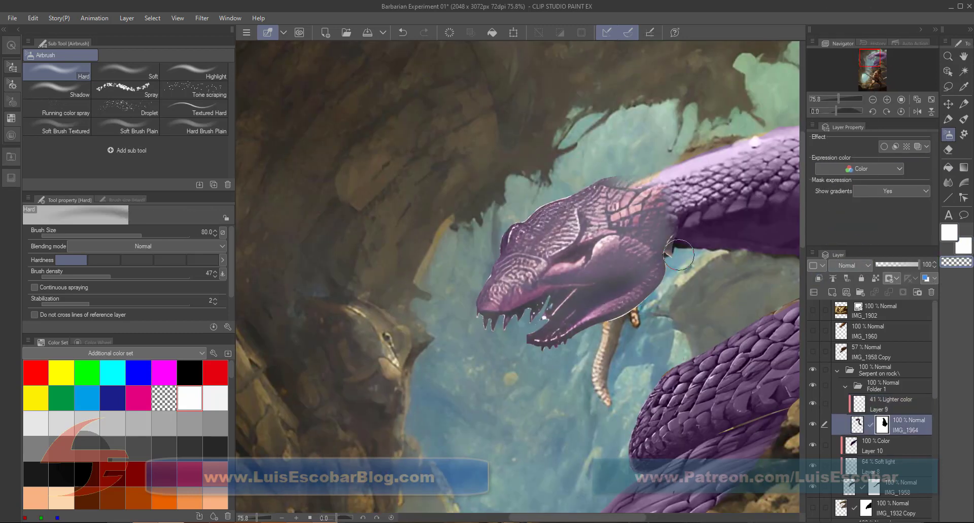
Move IMG_1933 Copy 4 below the snake color layer and lasso around the upper snake to select everything outside it.
scroll(658, 268, "down", 1)
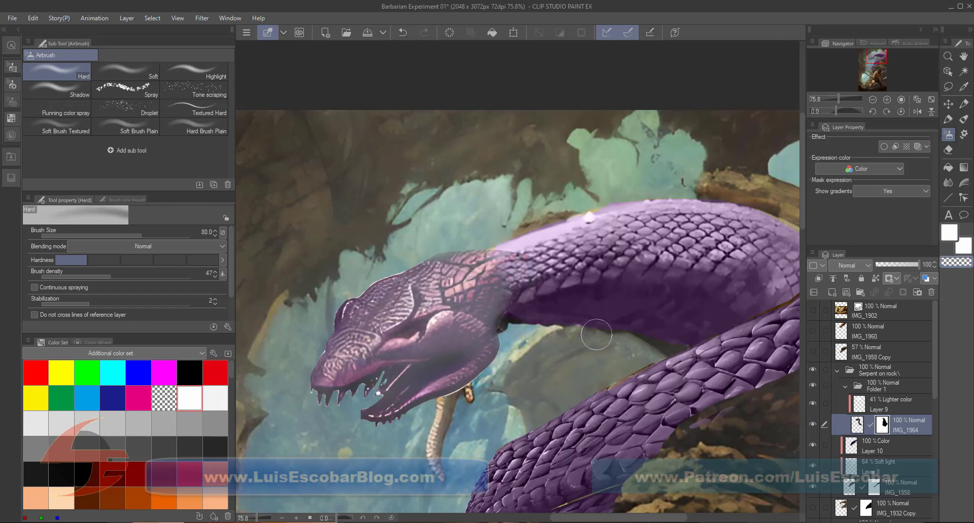
scroll(658, 268, "down", 1)
scroll(930, 413, "down", 5)
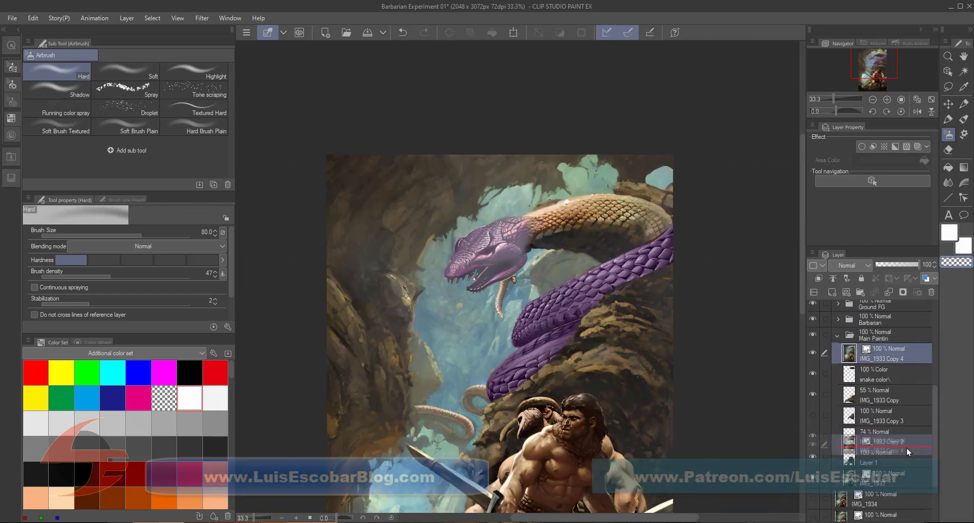
left_click(895, 369)
key("m")
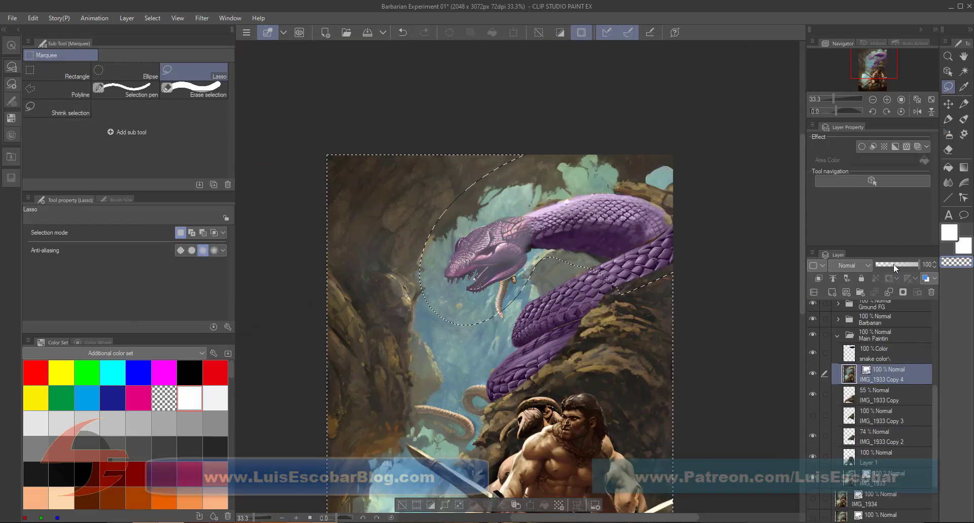
Isolate IMG_1933 Copy 4, erase the background around its upper snake with the Fill-in-mono pen at size 80, and show the other layers again.
left_click(813, 354)
scroll(813, 355, "down", 2)
left_click(812, 446)
key("ctrl+plus")
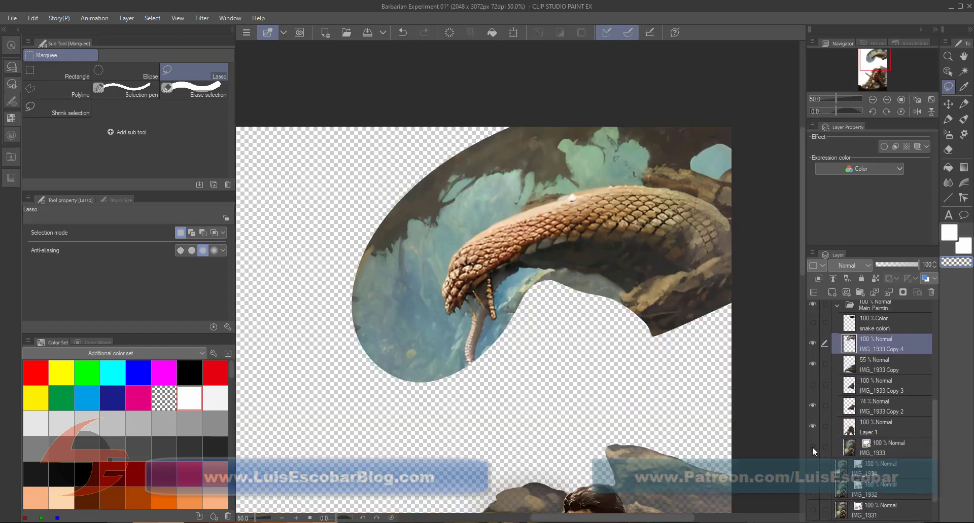
key("p")
scroll(812, 403, "down", 3)
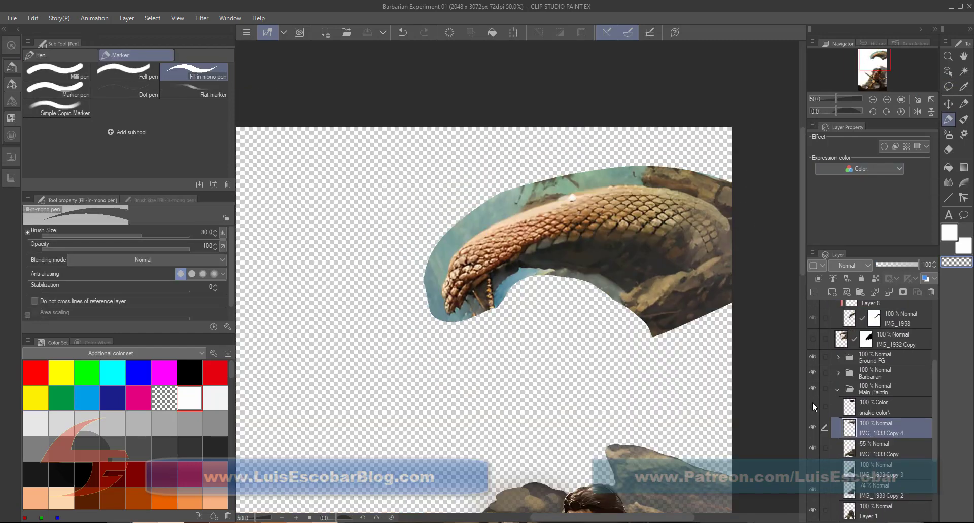
left_click(813, 332)
scroll(814, 412, "up", 1)
left_click(812, 415)
scroll(814, 412, "up", 2)
key("ctrl+shift+t")
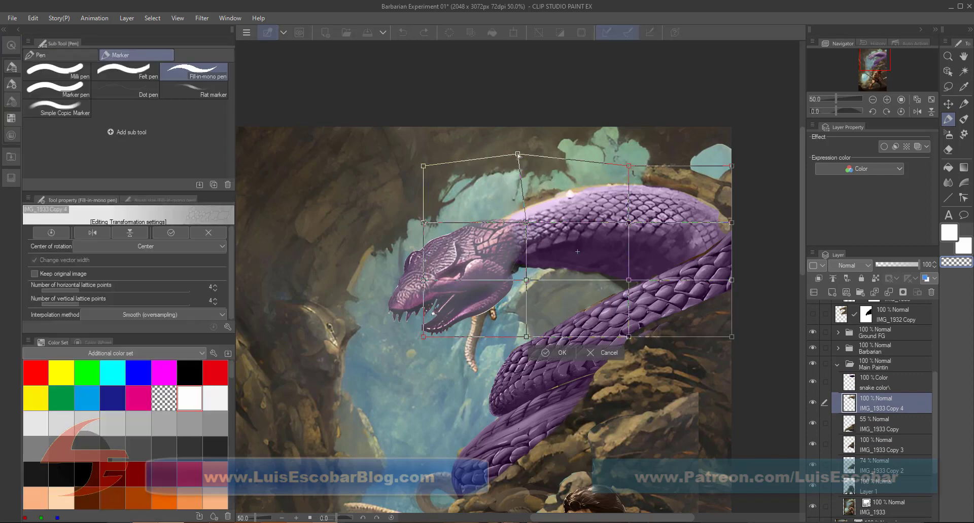
left_click_drag(525, 166, 510, 149)
left_click_drag(628, 280, 628, 267)
key("Escape")
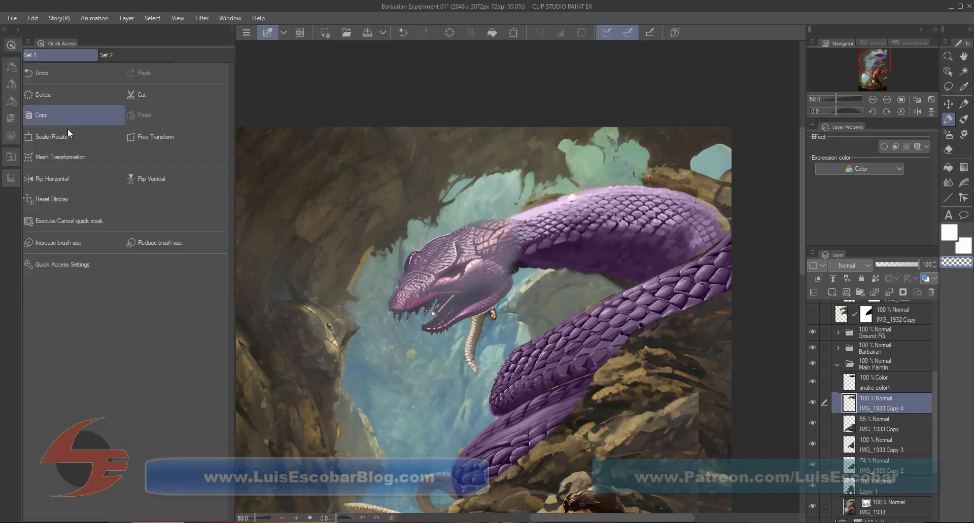
Mesh-transform IMG_1933 Copy 4 so the neck bends up and out behind the purple head.
key("ctrl+shift+t")
left_click_drag(485, 234, 472, 222)
left_click_drag(485, 269, 491, 285)
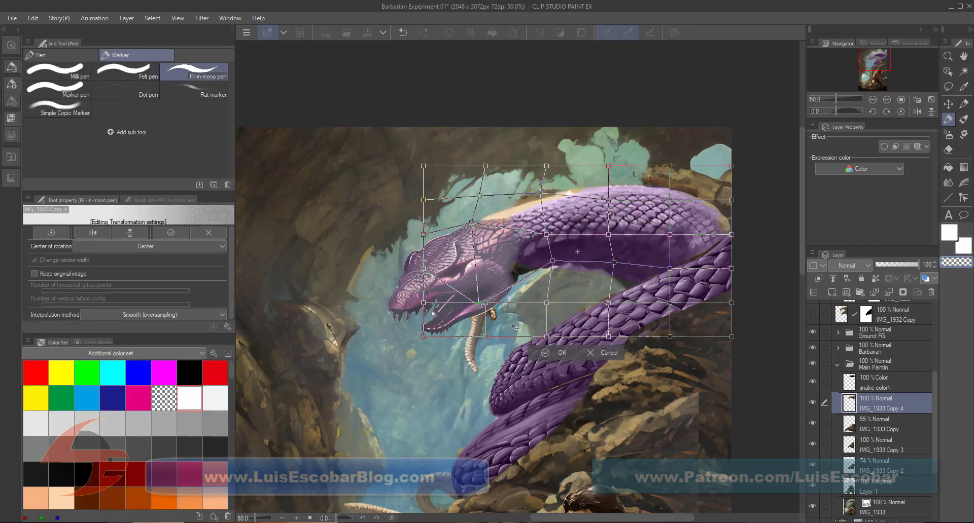
key("Return")
Duplicate the snake color layer and move the copy to the top of the layer stack.
left_click(883, 383)
left_click(948, 134)
scroll(894, 383, "up", 3)
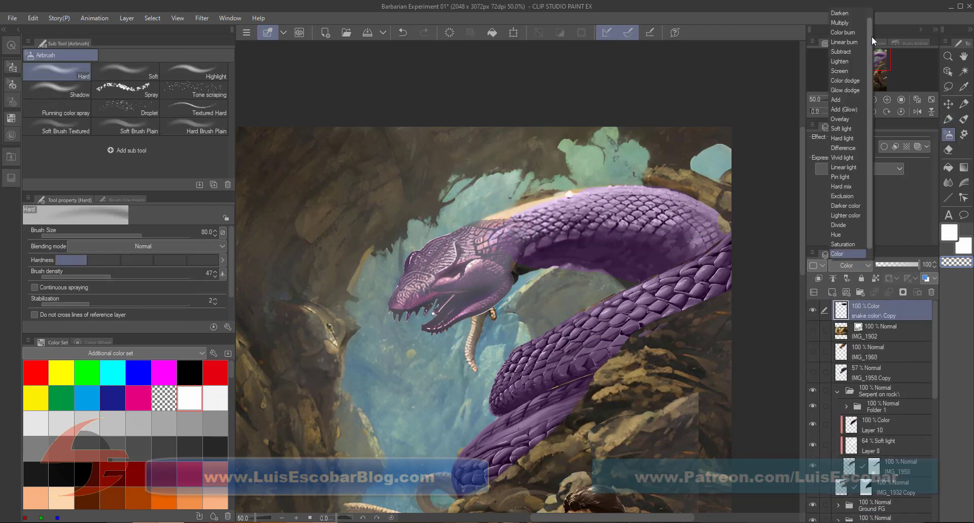
left_click(837, 391)
left_click(883, 476)
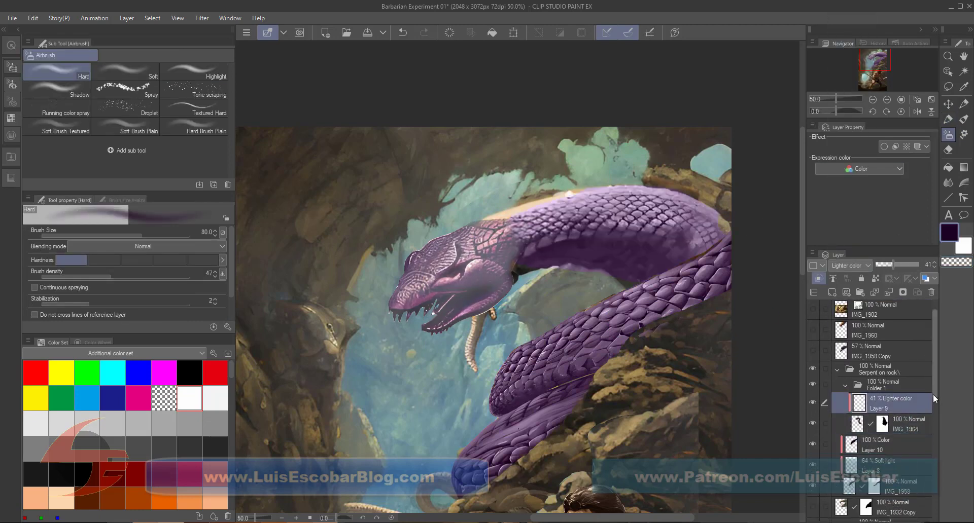
Paint light lavender highlights on the snake on a new layer above IMG_1958 Copy with the Darker pencil.
key("p")
key("p")
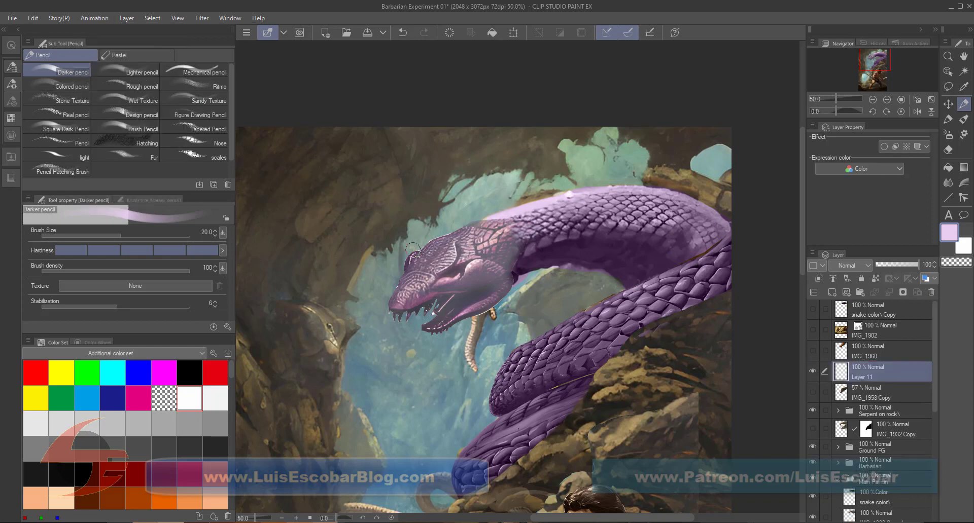
scroll(686, 339, "down", 2)
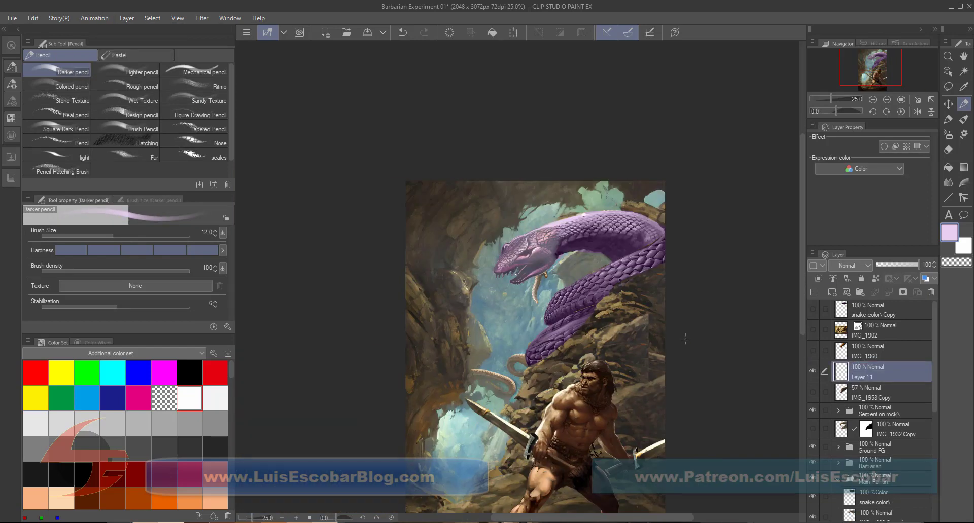
left_click(624, 284, "ctrl+shift")
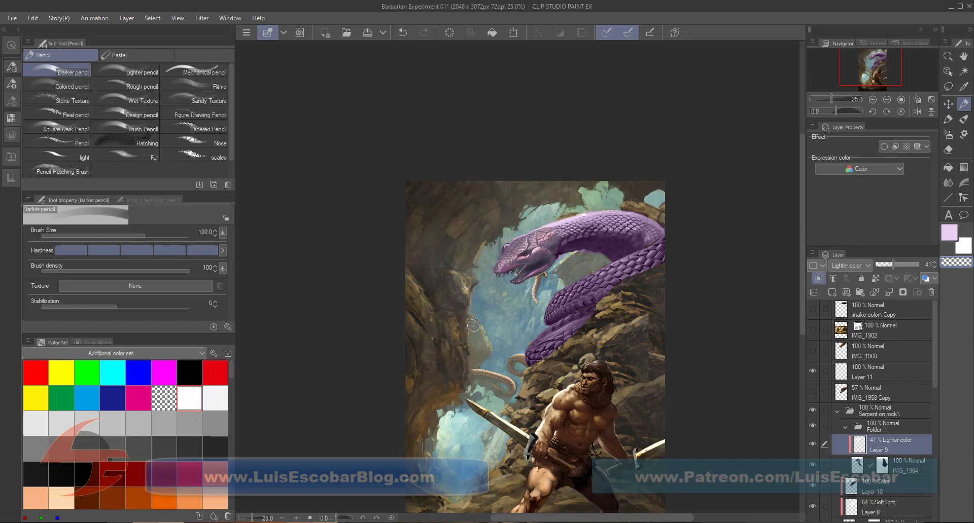
Add a layer atop the Main Paintin folder and paint out the leftover tails with blue and teal sampled from the background.
scroll(882, 406, "up", 5)
left_click(882, 337)
left_click(541, 290, "alt")
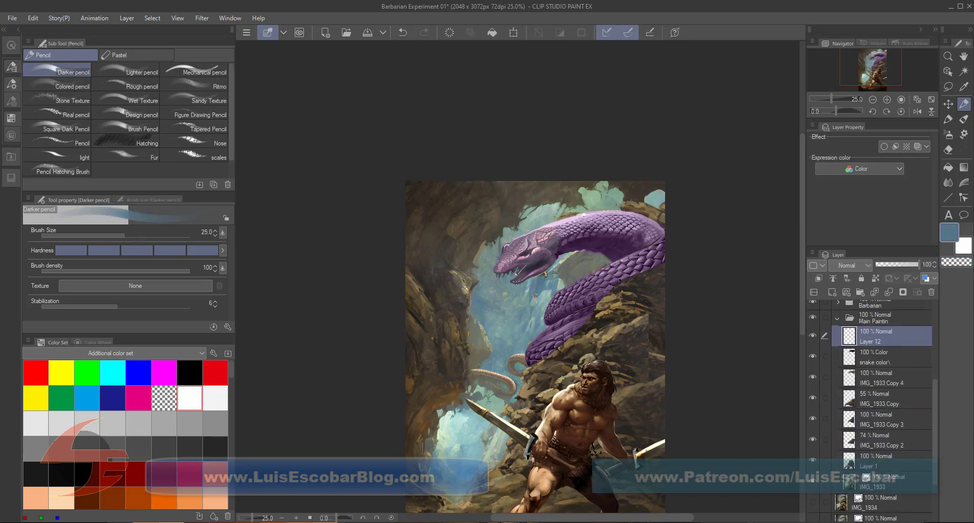
left_click_drag(497, 376, 479, 388)
left_click(479, 389, "alt")
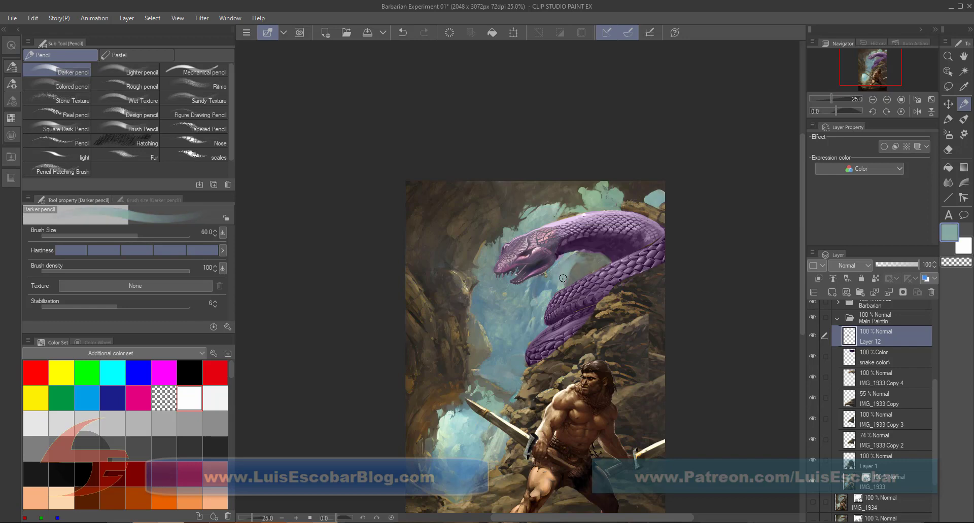
Rename the snake highlight layer "Hightlight" and the background paint-over layer "Fixes".
left_click(679, 374, "alt")
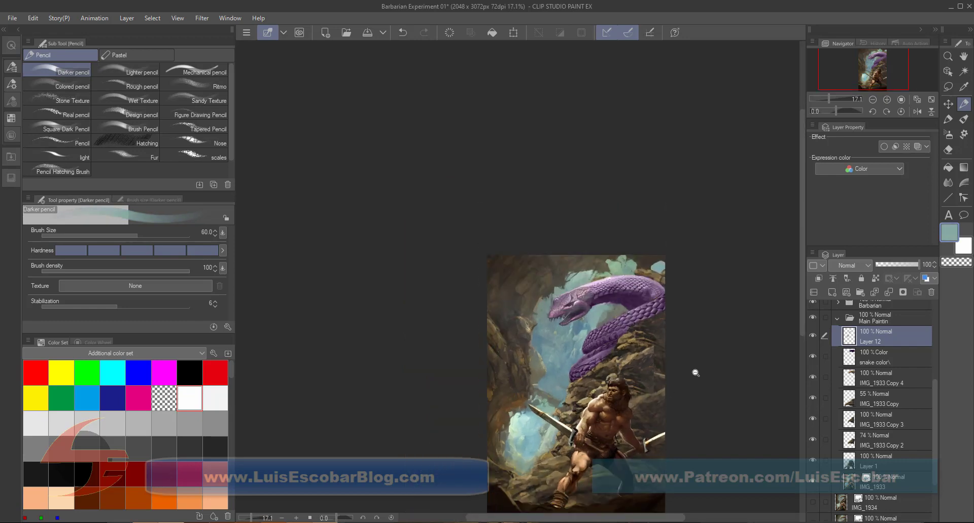
scroll(833, 396, "up", 4)
double_click(863, 376)
left_click(814, 345)
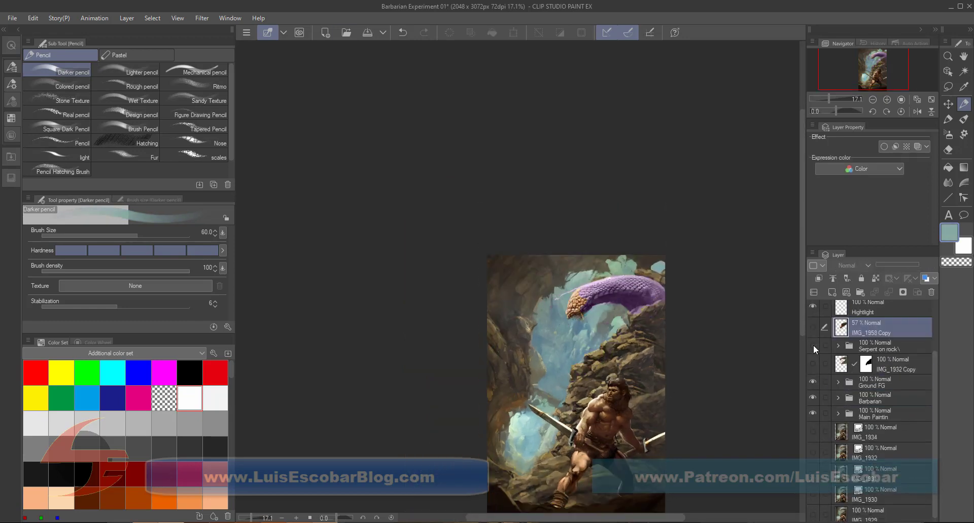
left_click(813, 345)
scroll(818, 360, "up", 1)
left_click(868, 339)
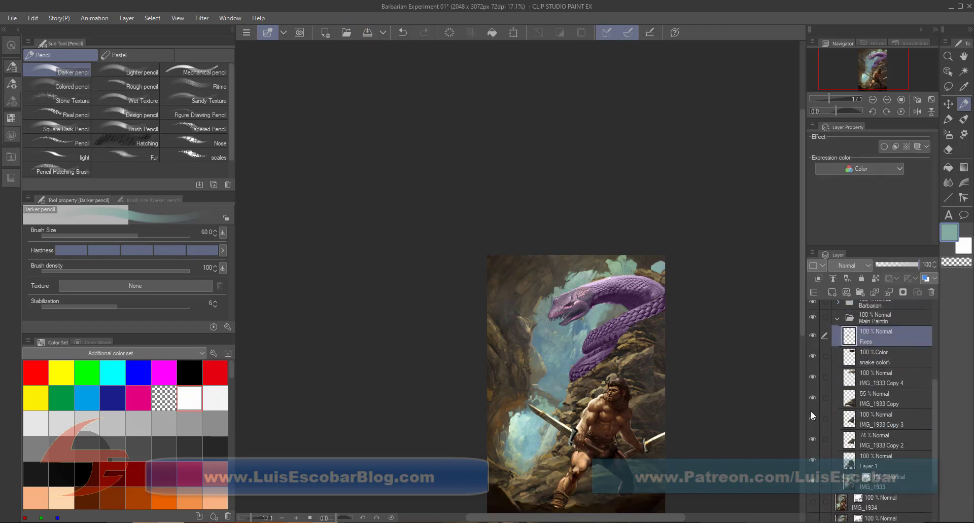
Check Layer 9's effect on the snake's head by toggling its visibility and collapse the Serpent on rock folder.
scroll(863, 397, "up", 6)
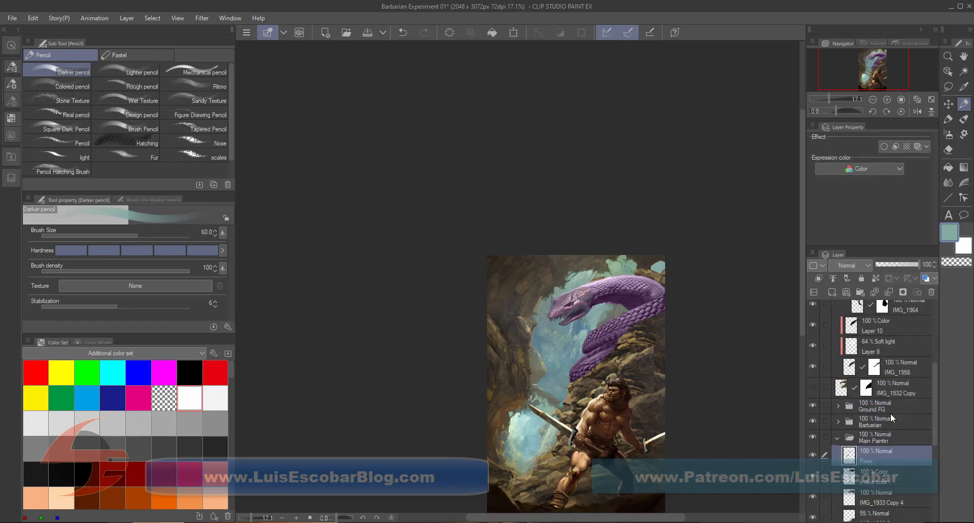
scroll(890, 413, "up", 2)
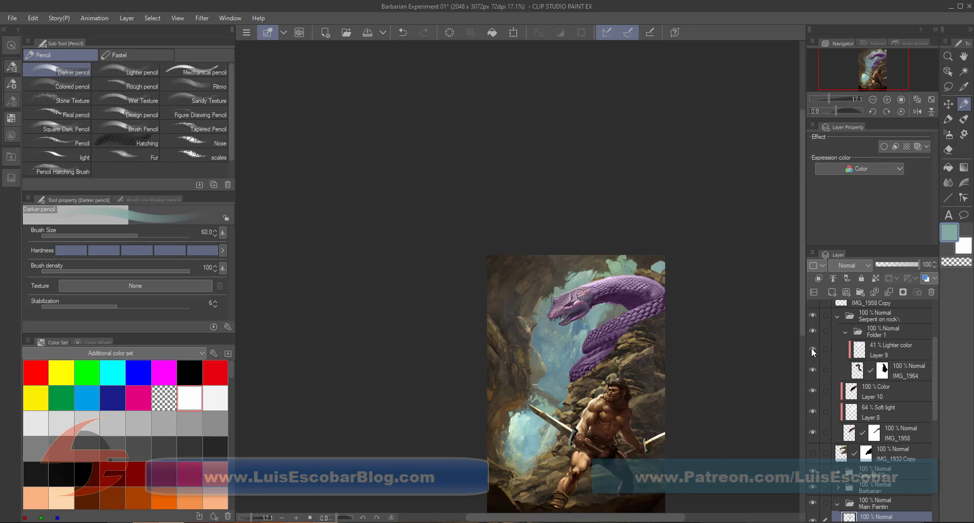
left_click(811, 348)
key("b")
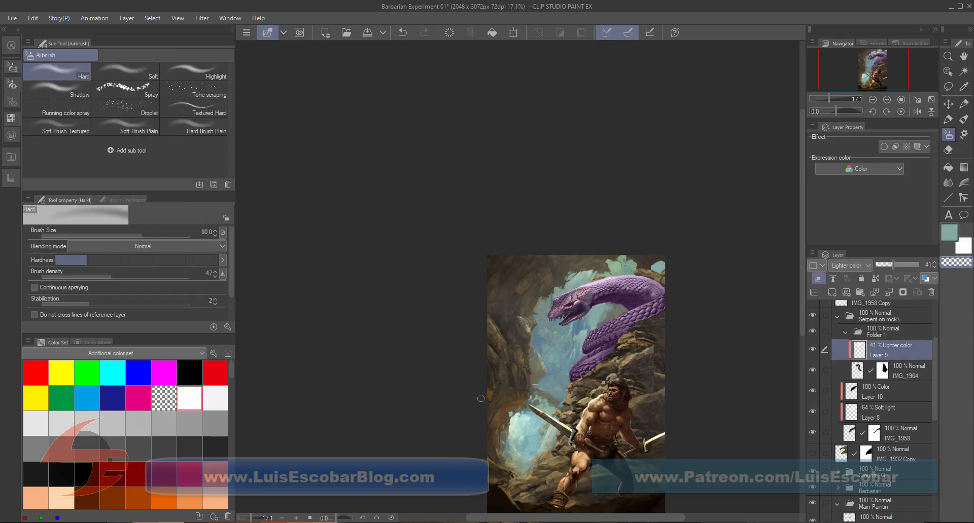
scroll(653, 493, "up", 3)
left_click(837, 316)
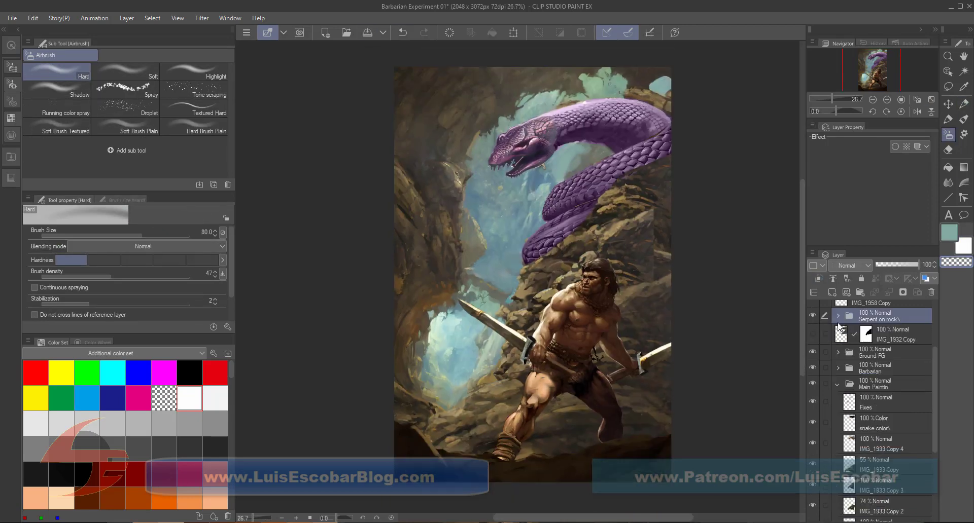
Examine the Barbarian folder's contents and its contribution to the painting by toggling its visibility.
left_click(838, 369)
left_click(812, 368)
left_click(837, 369)
left_click(815, 380)
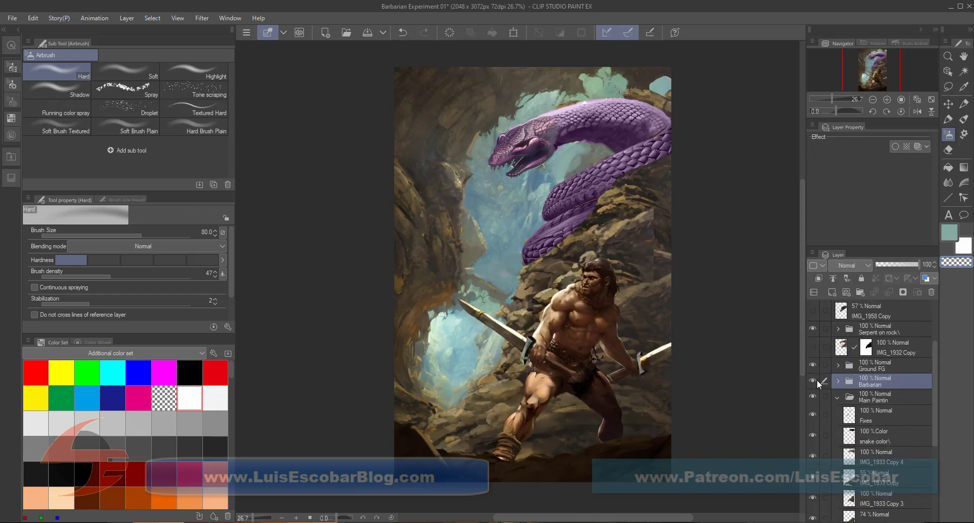
scroll(673, 258, "up", 1)
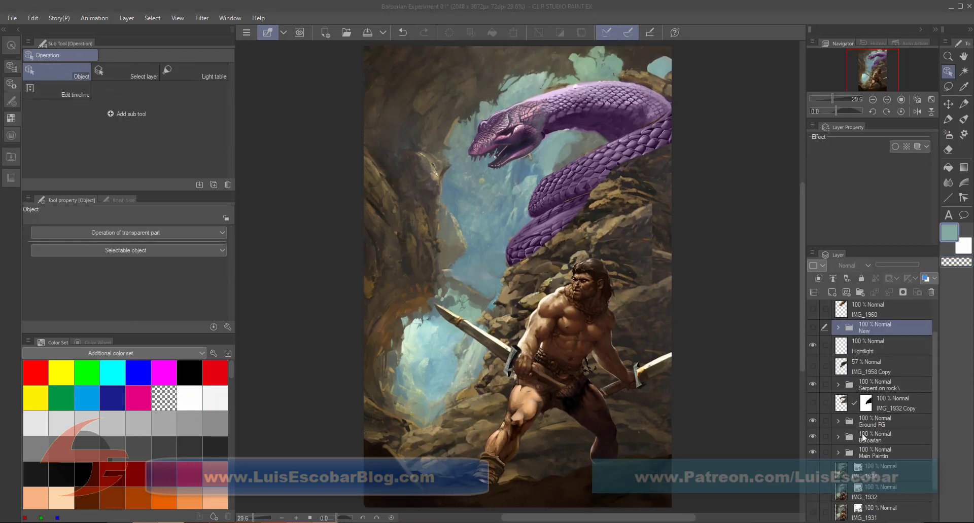
Show IMG_2035 from the New folder, scale it to 23% and place it over the barbarian's head.
left_click(812, 410)
left_click(888, 410)
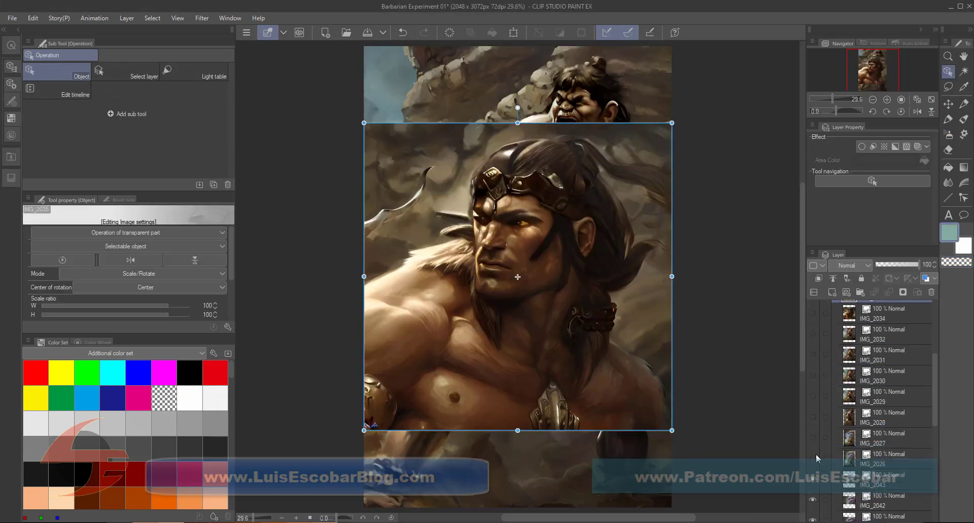
scroll(816, 455, "down", 1)
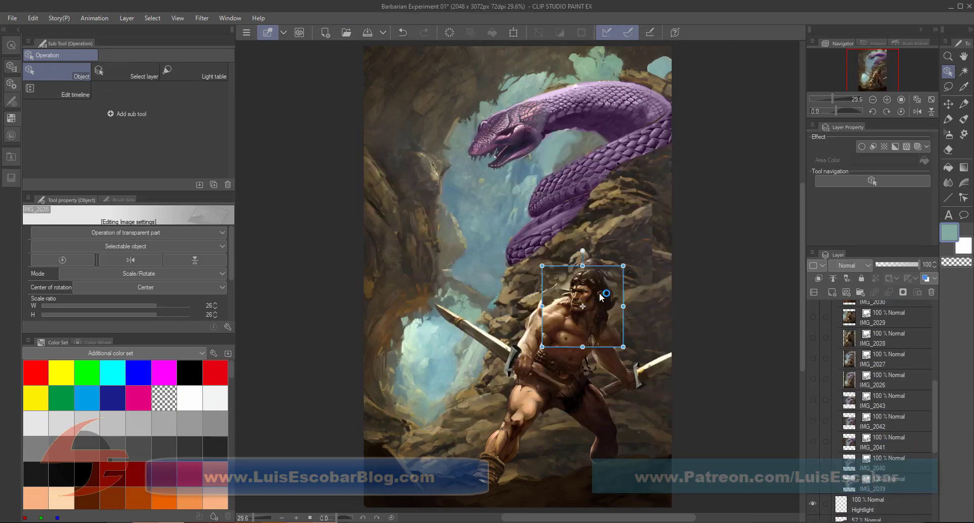
scroll(645, 298, "up", 4)
left_click_drag(645, 298, 621, 301)
scroll(827, 416, "up", 3)
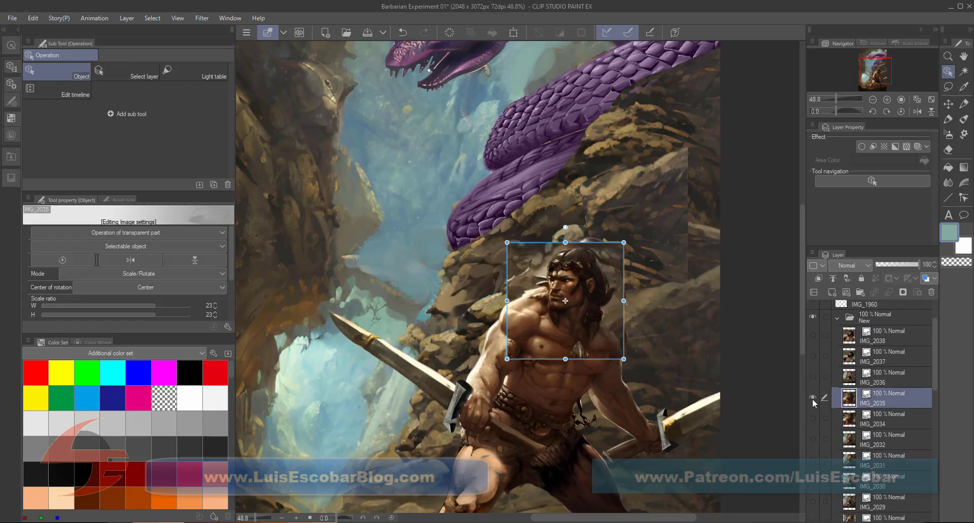
left_click(719, 340)
scroll(719, 340, "down", 2)
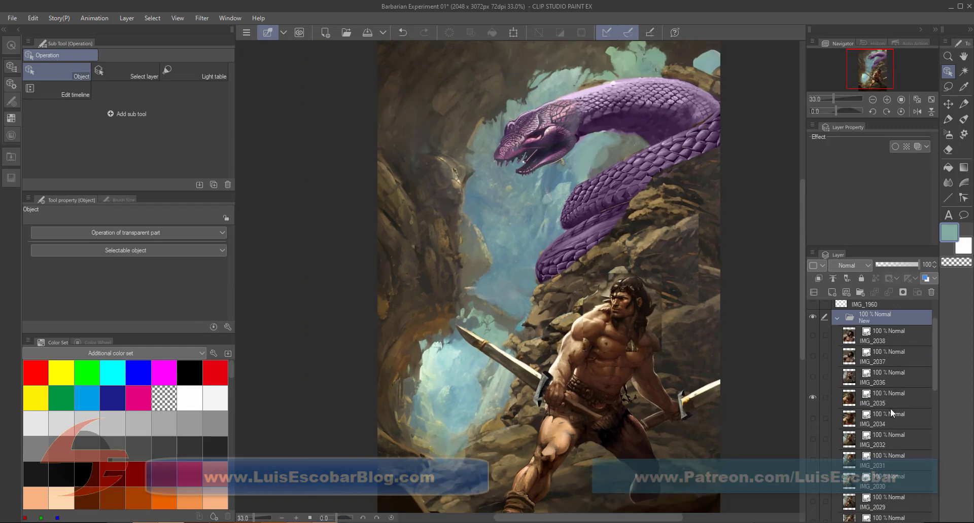
Show IMG_2043 from the New folder, scale it to 68% and align it over the painted snake.
left_click(912, 400)
left_click(924, 317)
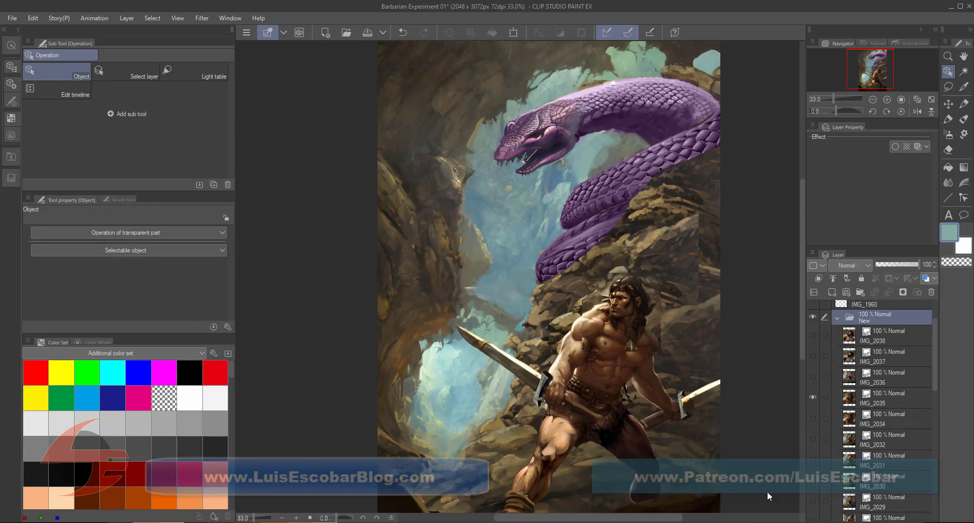
scroll(767, 492, "down", 1)
scroll(812, 399, "down", 5)
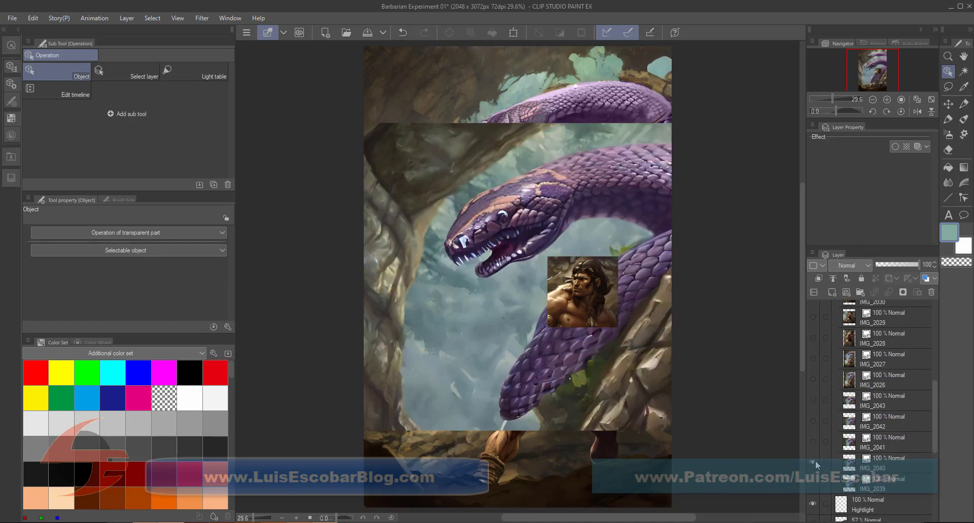
left_click(812, 400)
left_click(892, 401)
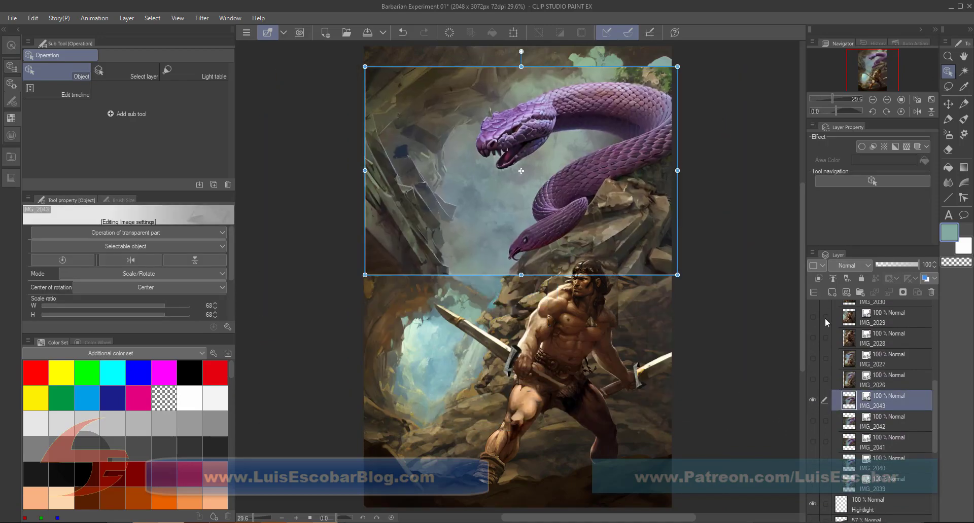
Compare IMG_2043 with the painting beneath and mask it down to the snake and the adjoining rocks.
left_click(813, 402)
left_click(814, 402)
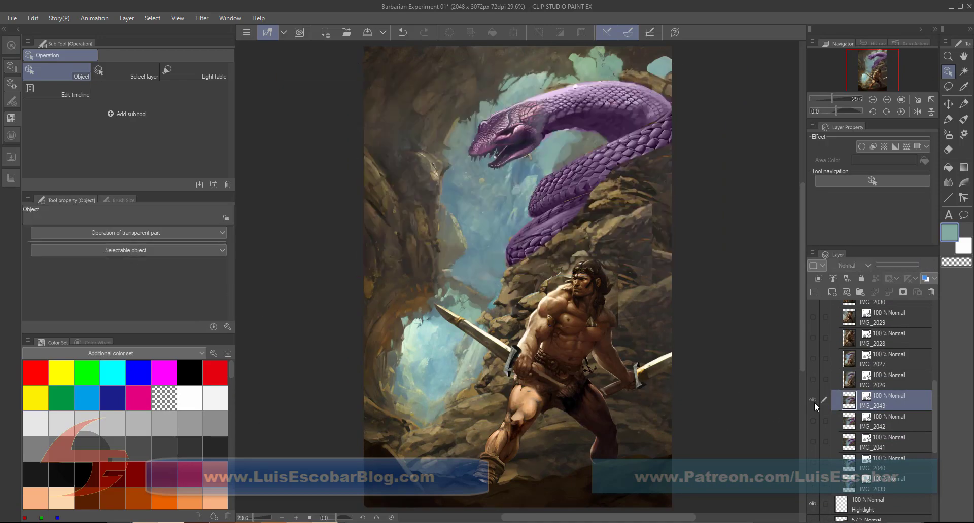
left_click(814, 401)
key("p")
mouse_move(520, 64)
left_mouse_down()
mouse_move(393, 122)
mouse_move(466, 278)
mouse_move(552, 222)
left_mouse_up()
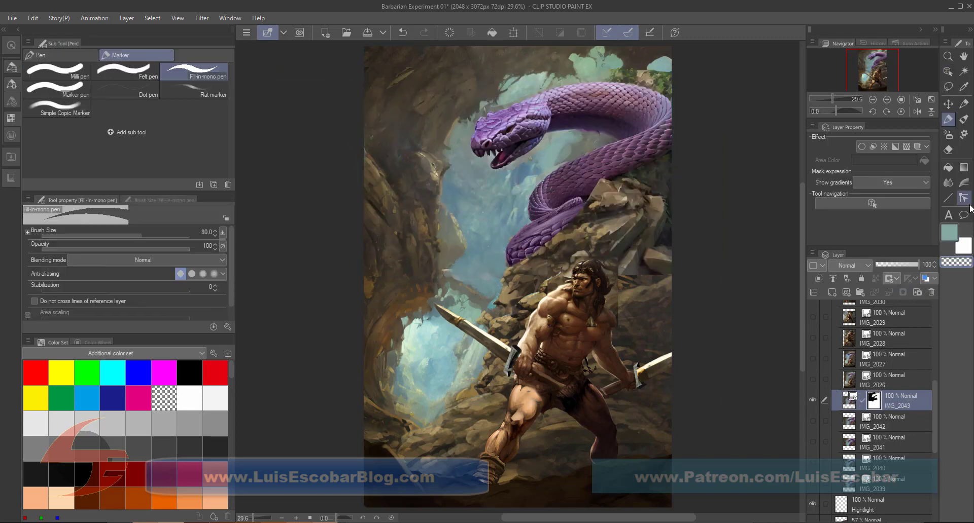
Airbrush IMG_2043's mask with the Hard brush to hide the extra snake head on the lowest coil.
key("b")
key("c")
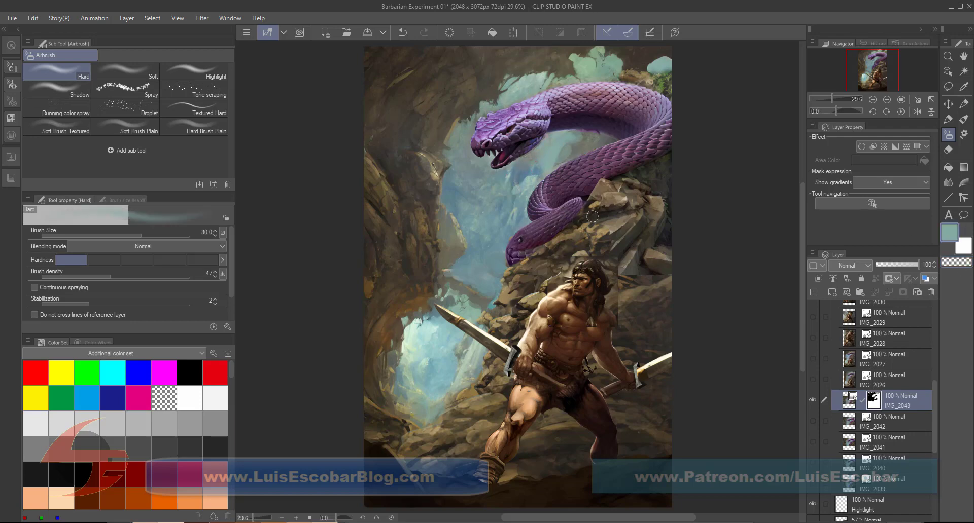
key("c")
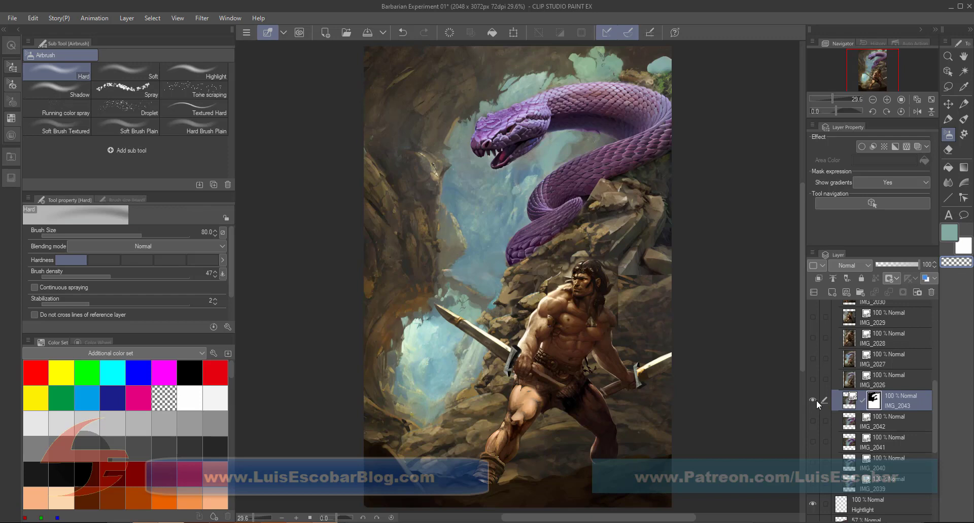
Blend IMG_2035's mask around the barbarian's head with the Hard airbrush and save the document.
scroll(891, 357, "up", 5)
left_click(890, 350)
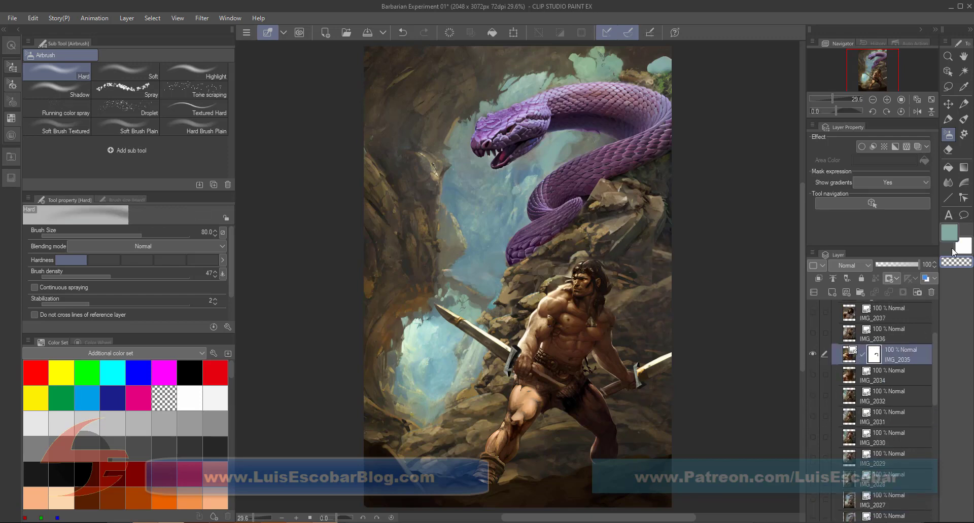
scroll(607, 331, "up", 4)
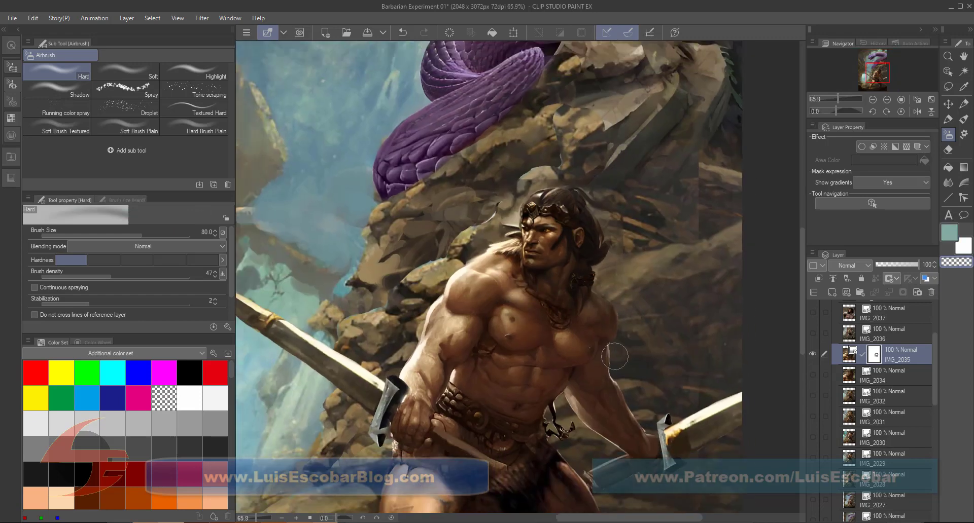
scroll(589, 372, "down", 5)
left_click(932, 361)
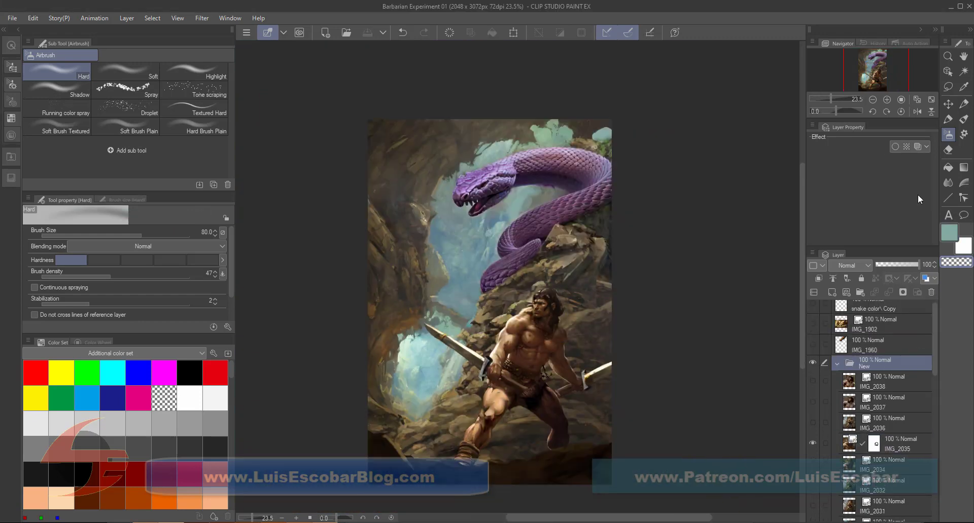
left_click(911, 444)
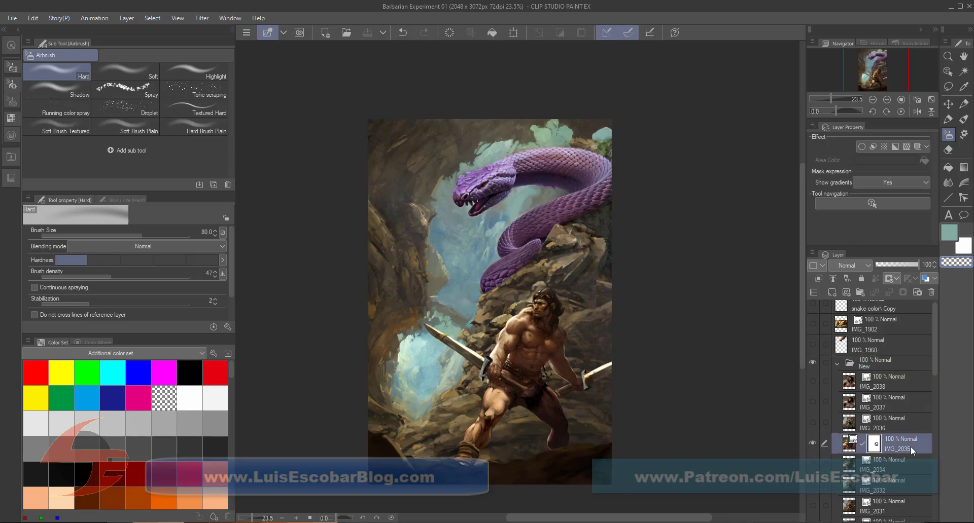
Show IMG_2039, move it directly beneath IMG_2043, scale it to 66% and align it with the painted snake.
scroll(872, 431, "down", 5)
left_click(814, 425)
left_click(817, 465)
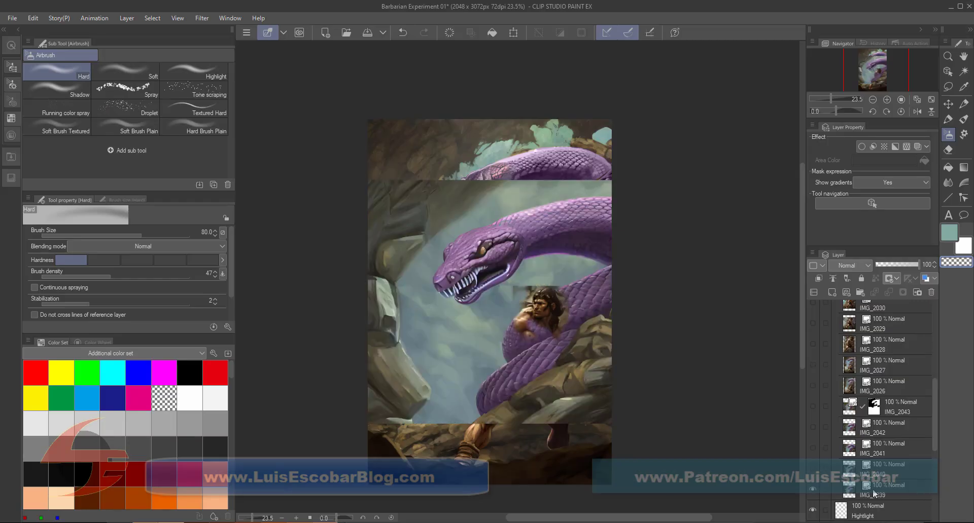
left_click_drag(874, 493, 883, 419)
key("o")
left_click_drag(458, 496, 499, 327)
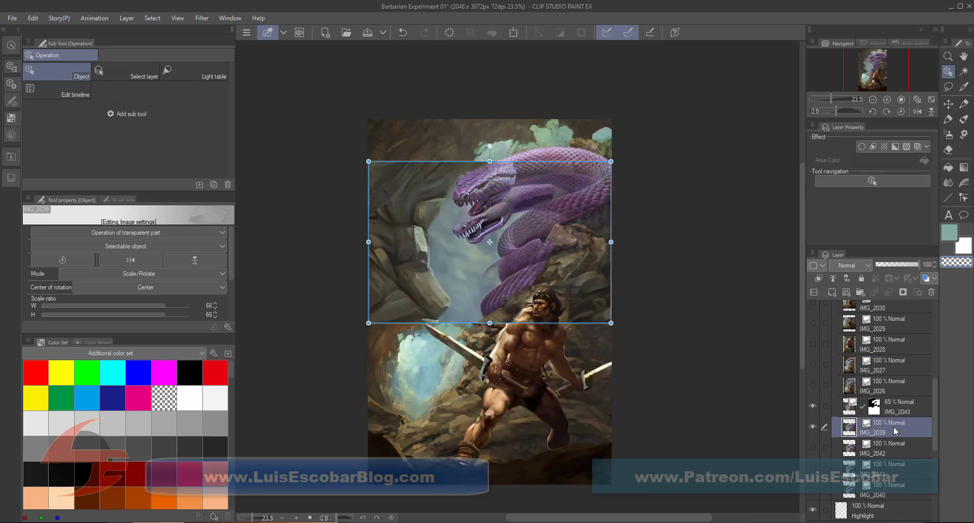
left_click(892, 407)
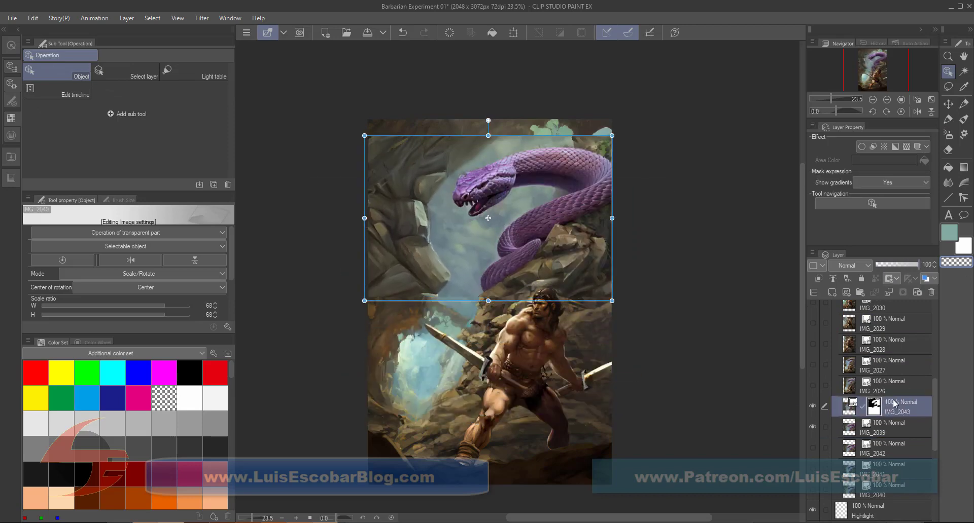
Mask IMG_2039 down to the snake and rocks while IMG_2043 is hidden, and show IMG_2043 again.
left_click(948, 119)
scroll(508, 254, "up", 3)
left_click(812, 407)
left_click(896, 428)
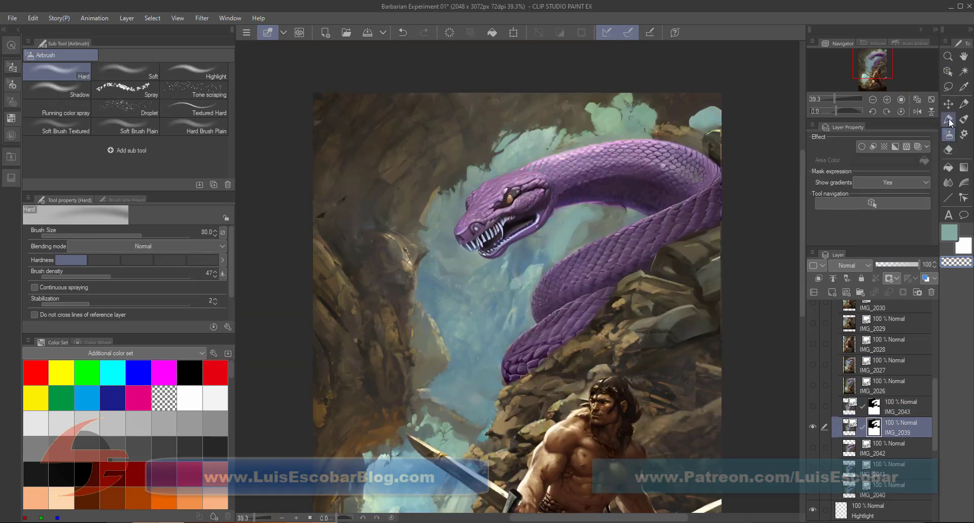
left_click(950, 235)
left_click(813, 406)
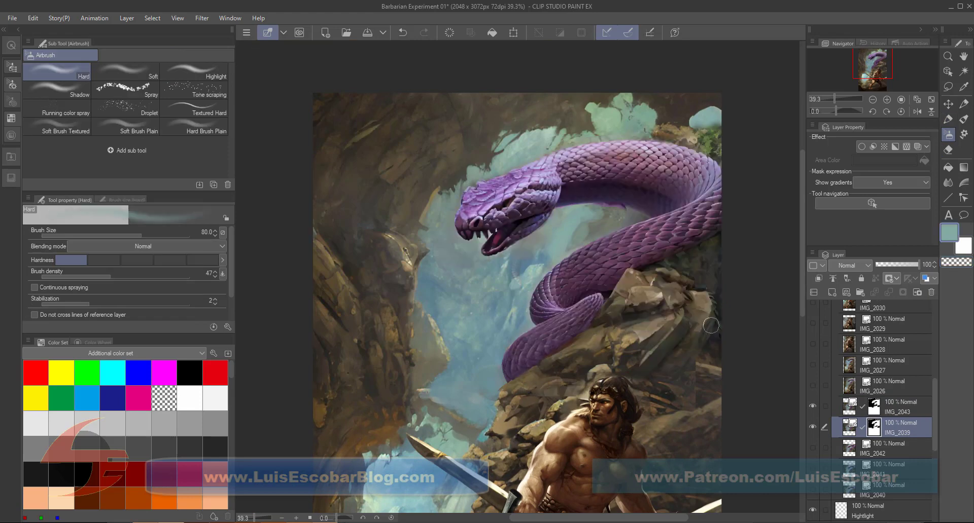
Airbrush IMG_2043's mask to reveal IMG_2039's lower coils and rocks, keeping IMG_2043's foliage beside the upper coil.
left_click(893, 407)
left_click(956, 262)
mouse_move(659, 253)
left_mouse_down()
mouse_move(558, 314)
mouse_move(581, 290)
left_mouse_up()
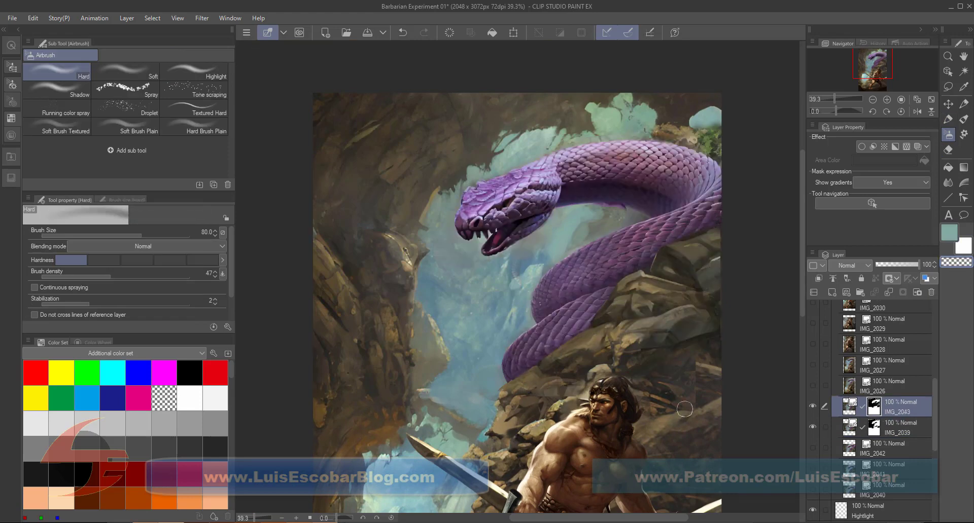
key("c")
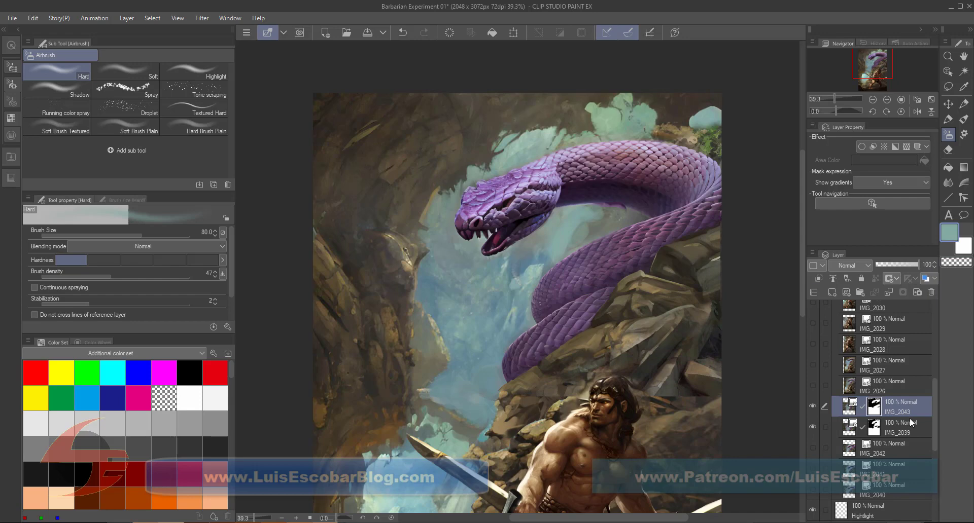
Check the blended snake against the whole painting, save the document and fit the canvas to the view.
scroll(935, 411, "up", 5)
scroll(685, 318, "down", 2)
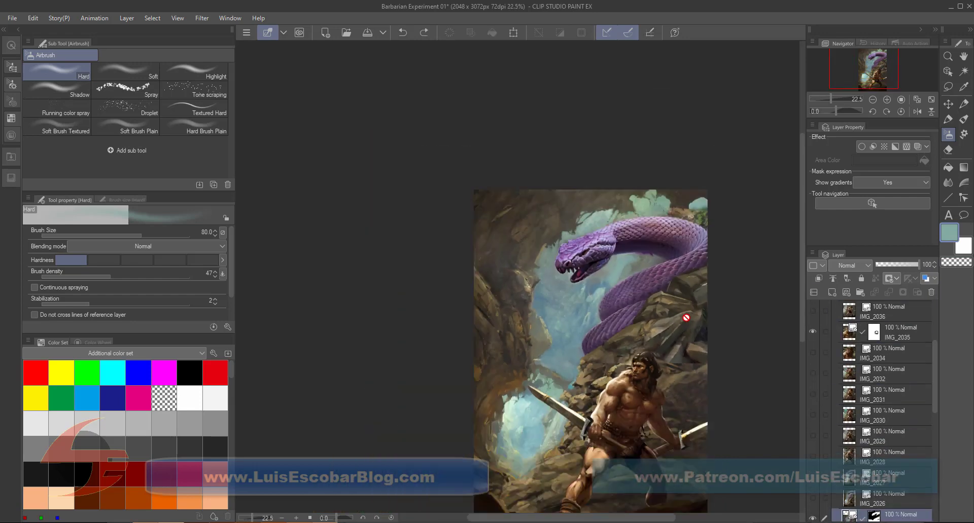
scroll(685, 318, "up", 2)
key("c")
scroll(609, 360, "down", 2)
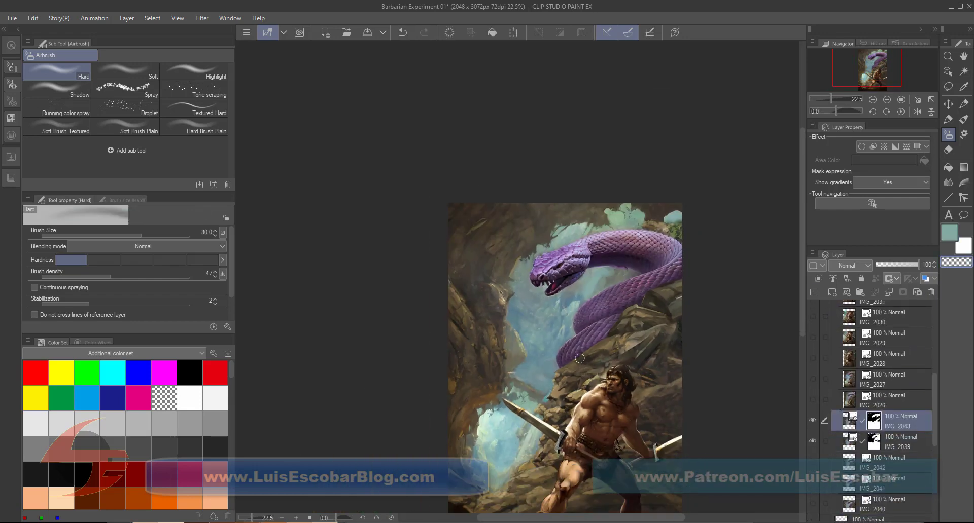
key("ctrl+s")
left_click(930, 101)
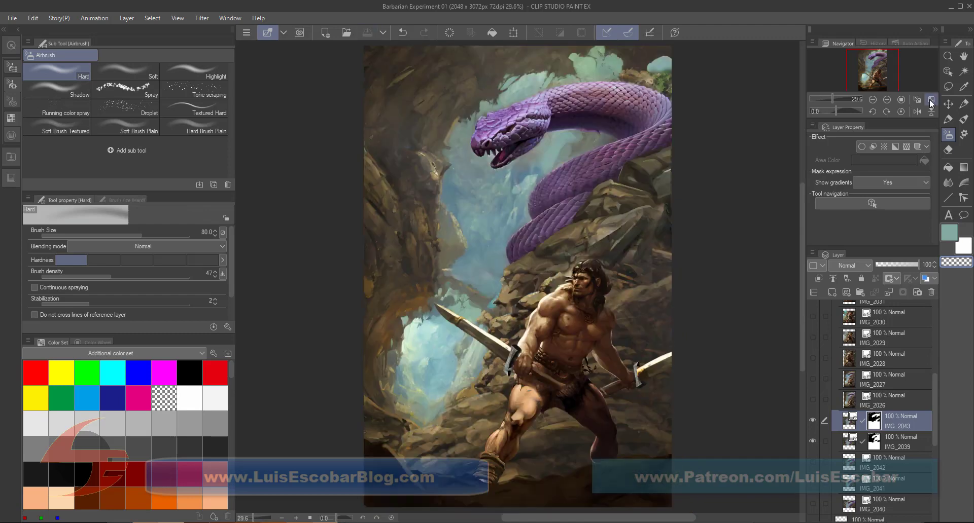
Move IMG_2035, IMG_2043 and IMG_2039 directly above the Ground FG folder and group them in a folder named New 01.
key("ctrl+v")
scroll(900, 332, "up", 3)
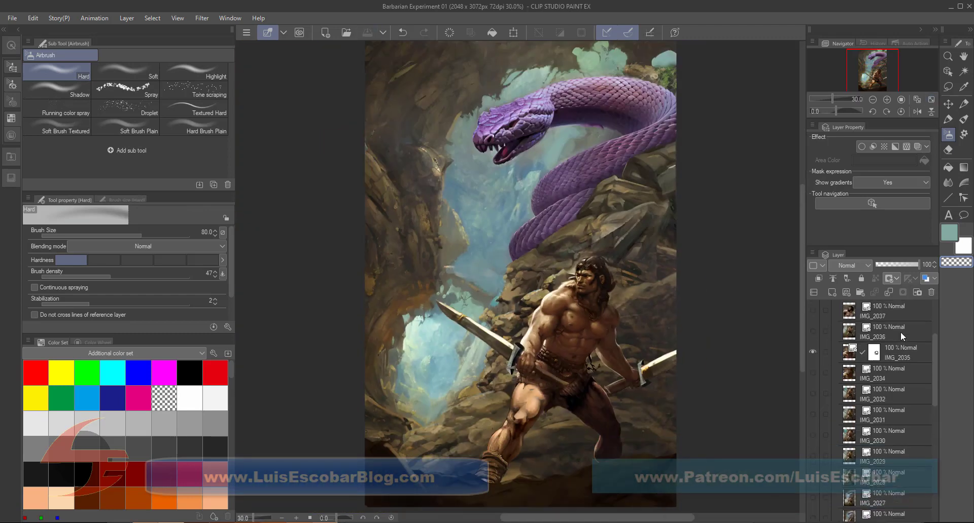
scroll(936, 420, "down", 5)
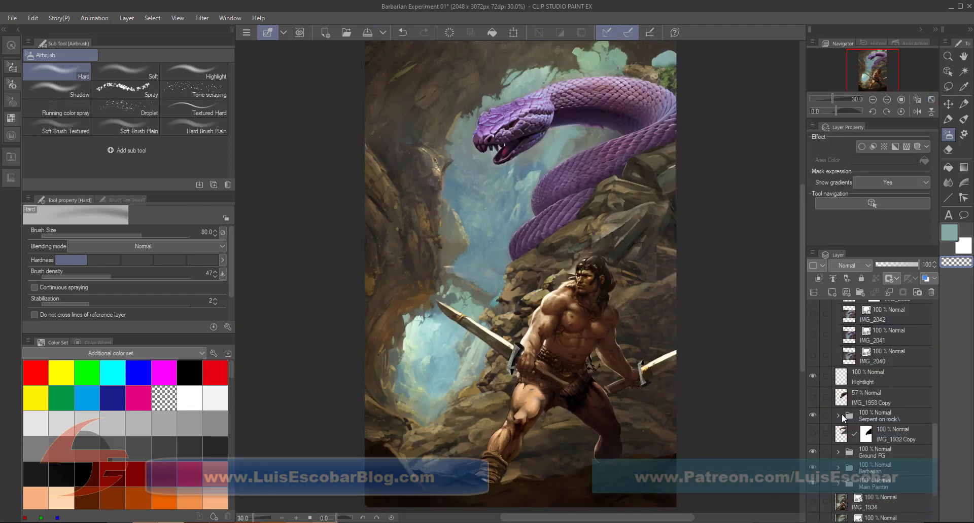
scroll(892, 386, "up", 3)
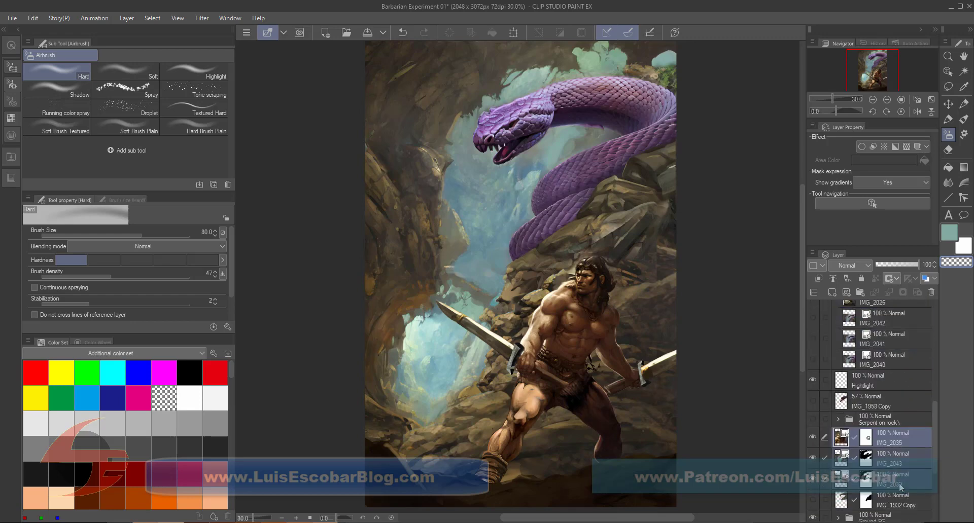
key("ctrl+z")
left_click_drag(903, 319, 917, 401)
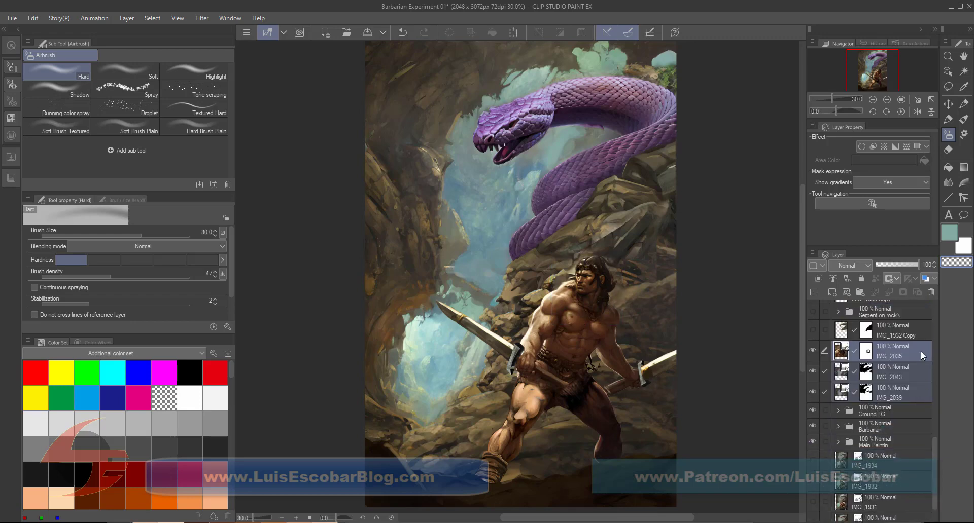
key("ctrl+g")
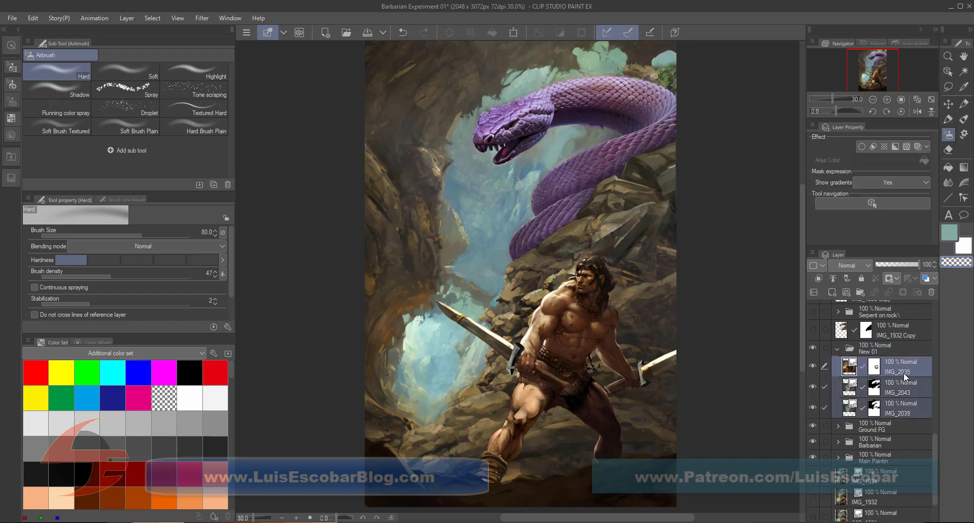
left_click(837, 348)
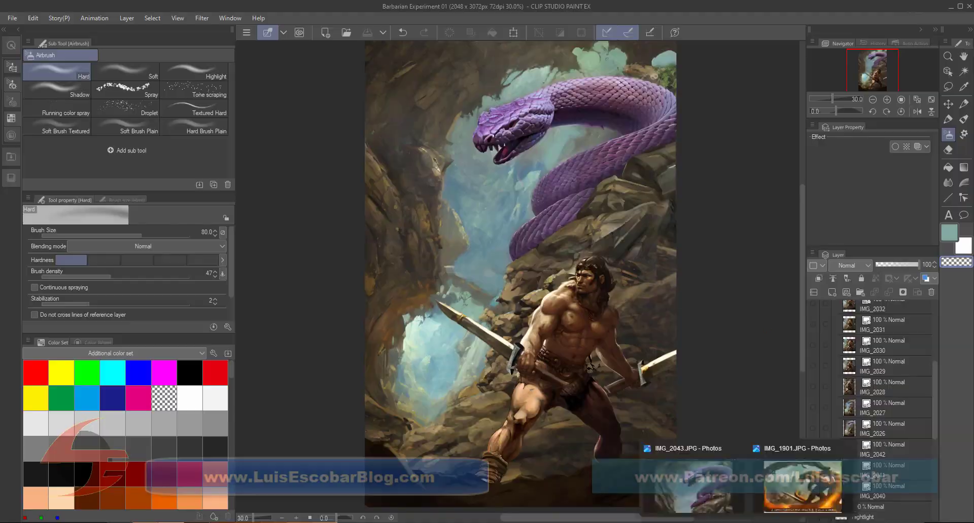
Switch to Photos and browse the generated barbarian and snake images for usable parts, including IMG_2027 and IMG_2037, before returning to Clip Studio Paint.
left_click(685, 487)
key("Right")
key("Right")
key("Right")
key("Right")
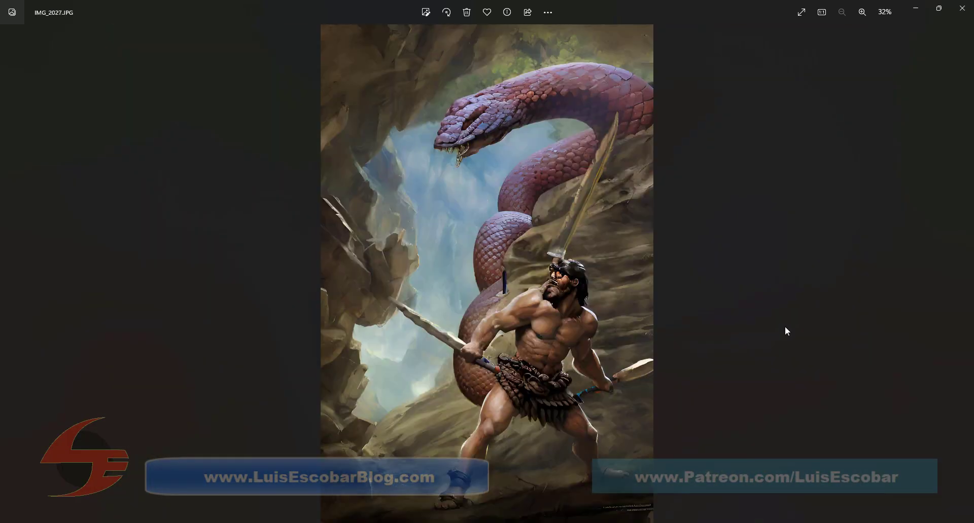
key("Right")
key("Right")
key("Right")
key("Right")
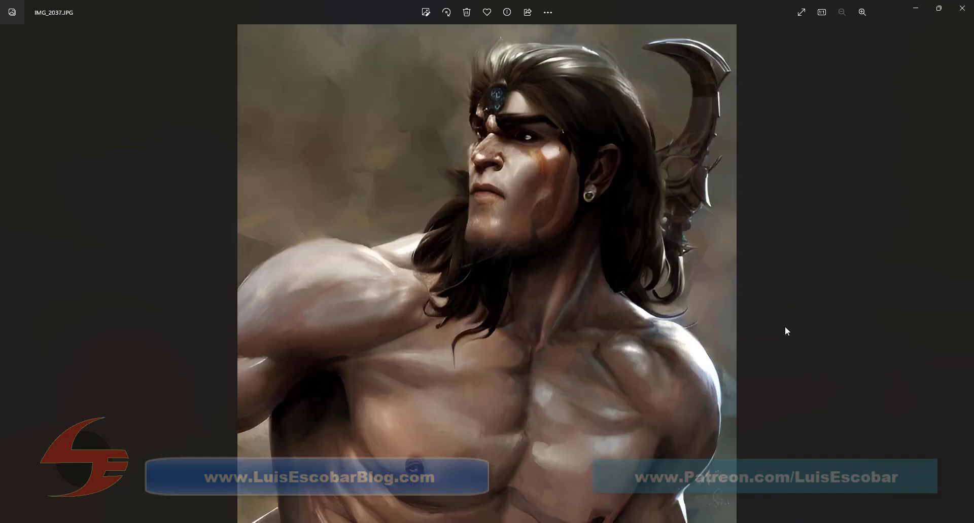
key("alt+Tab")
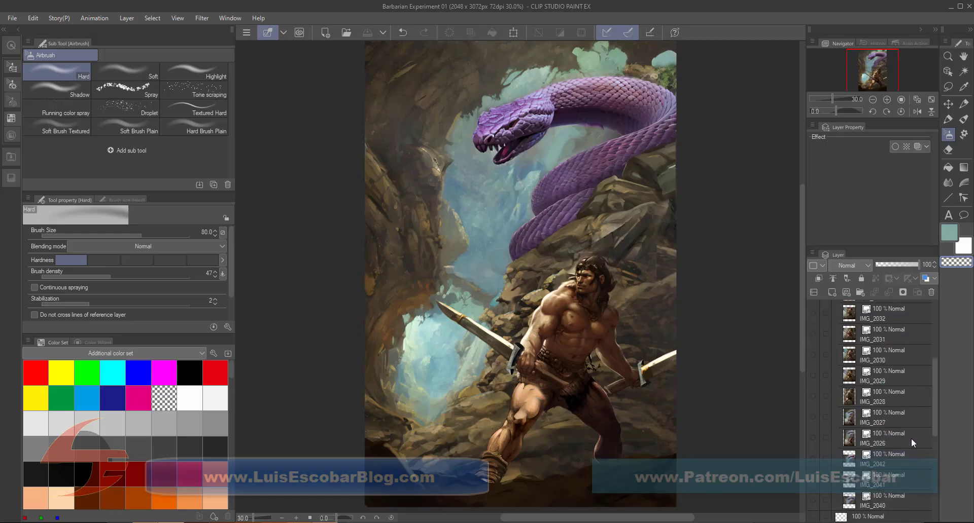
Show IMG_2027, lasso its barbarian with both swords, and delete everything outside that selection on a copy of the layer.
left_click(813, 416)
key("m")
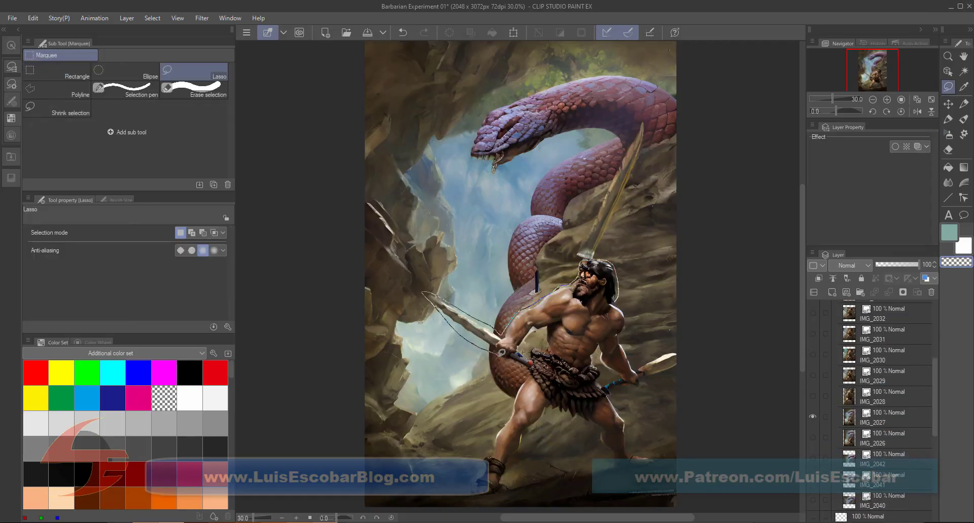
left_click_drag(641, 379, 626, 292)
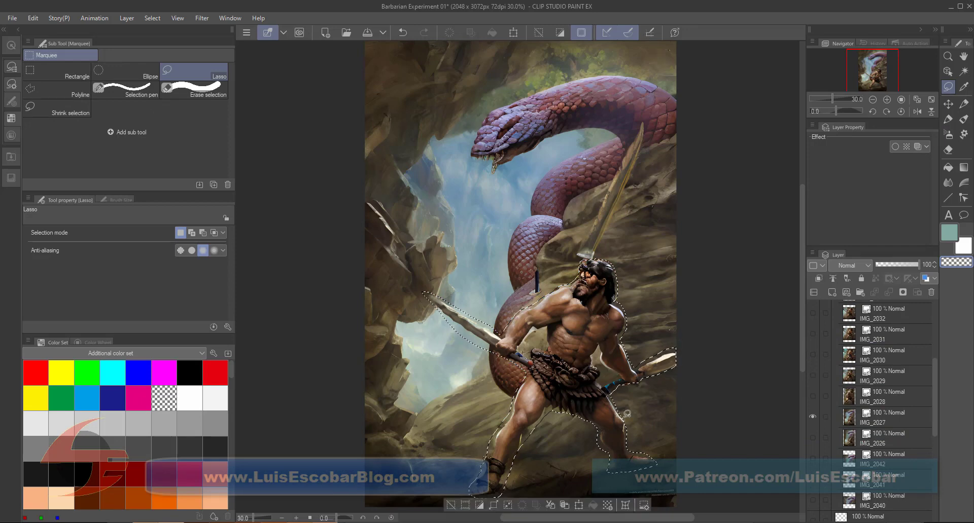
key("ctrl+shift+i")
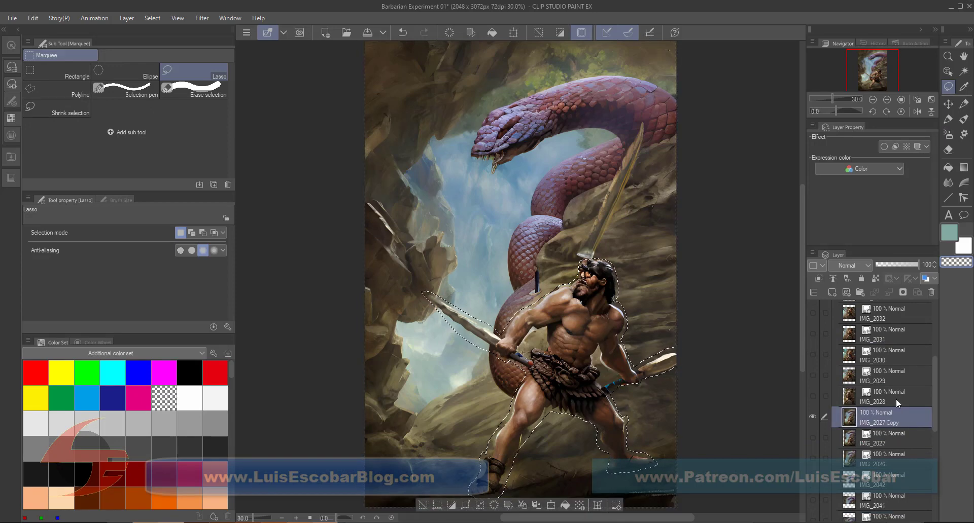
key("Delete")
scroll(929, 461, "down", 5)
scroll(913, 420, "down", 8)
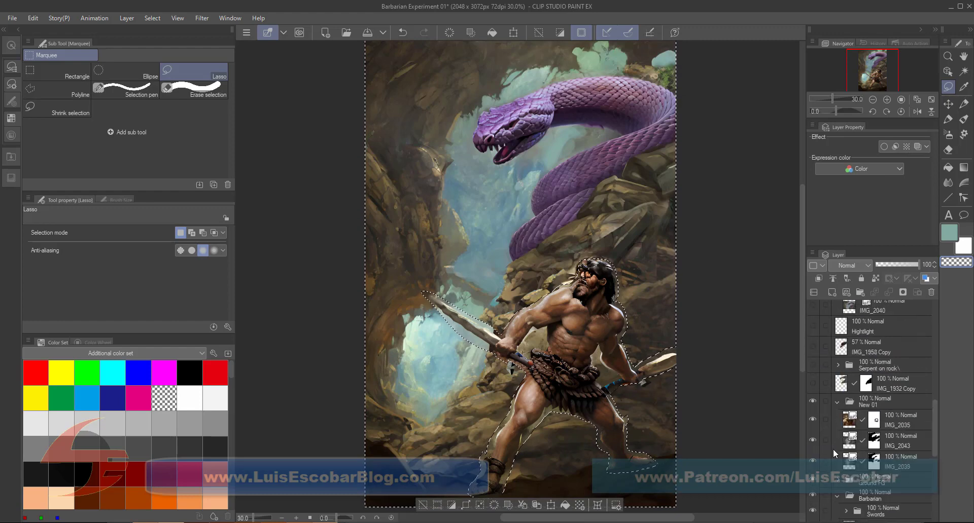
key("ctrl+d")
Mask IMG_2027 Copy and blend its sword hilts into the painted ones with the Hard airbrush.
key("b")
scroll(730, 334, "up", 4)
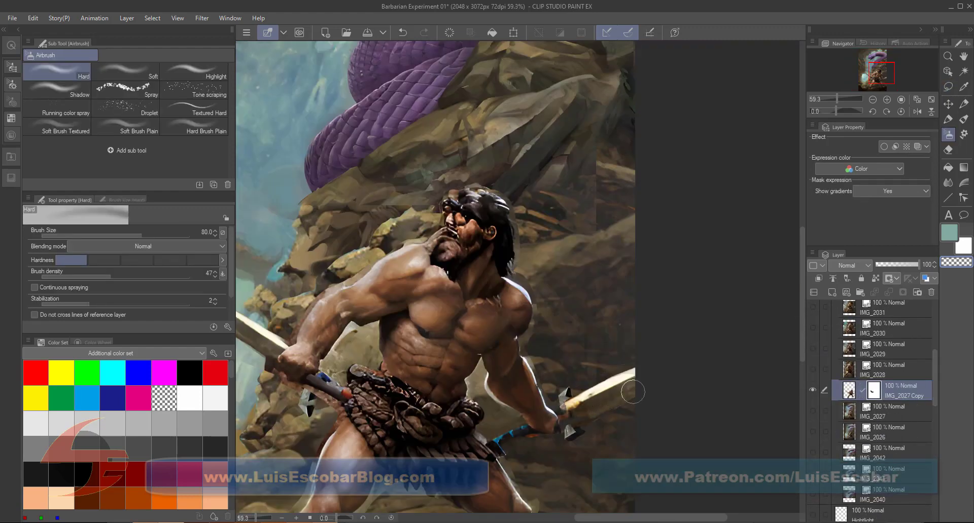
Erase leftover background around the barbarian's arms and legs on the IMG_2027 Copy layer mask with the hard airbrush.
left_click_drag(370, 348, 393, 261)
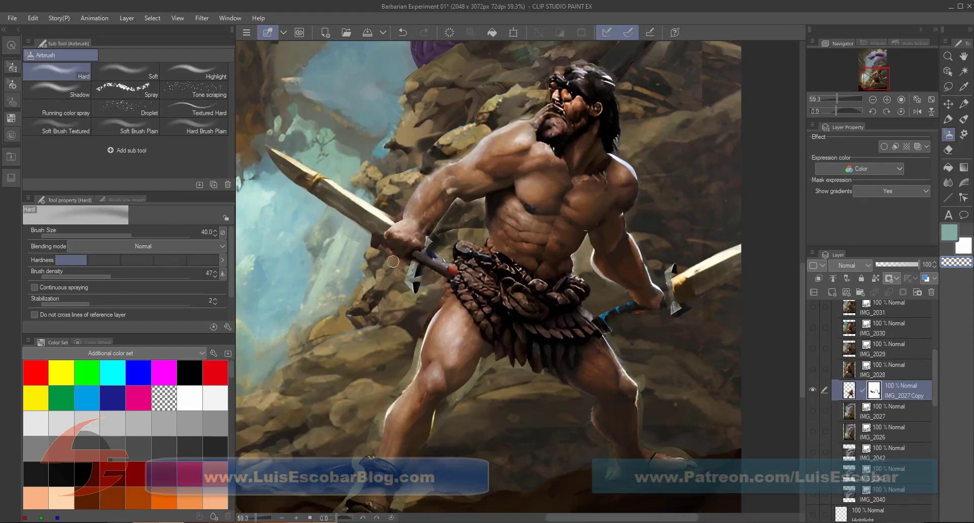
left_click_drag(645, 409, 695, 311)
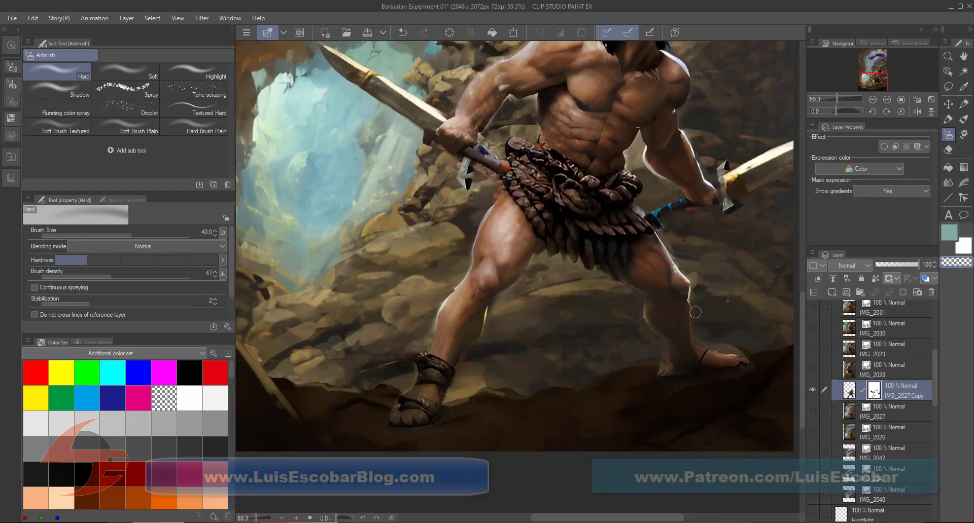
left_click_drag(630, 153, 602, 323)
Show the IMG_2038 layer and position its image over the barbarian's head and chest at 26% scale.
key("ctrl+minus")
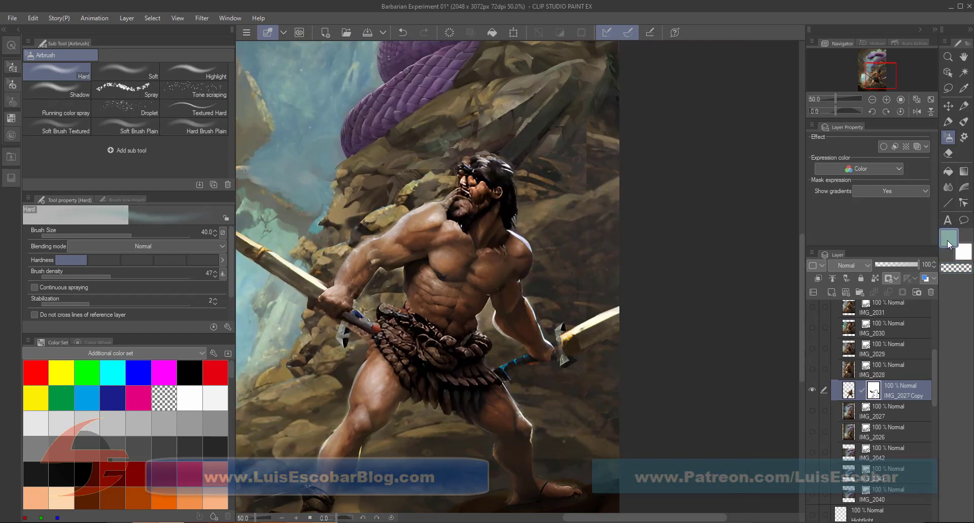
key("ctrl+0")
left_click_drag(900, 391, 904, 305)
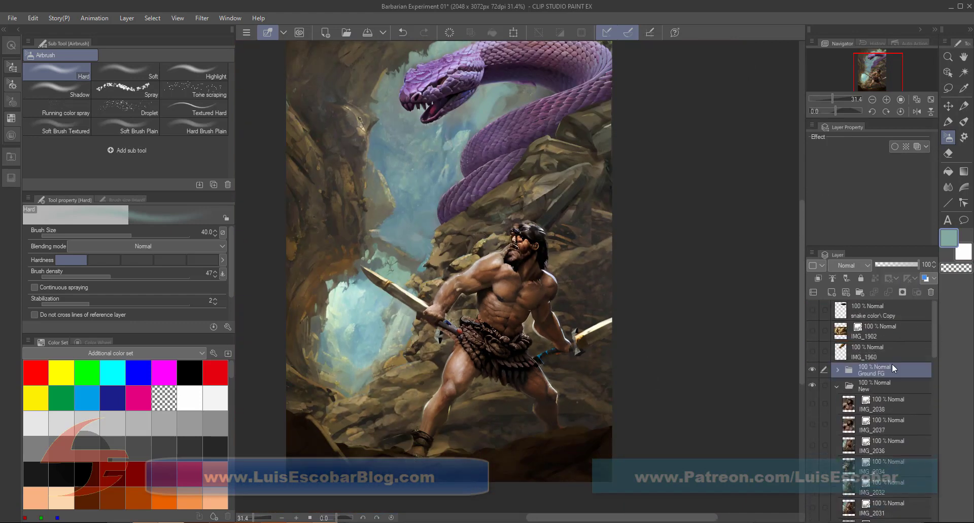
left_click(812, 404)
key("o")
left_click_drag(517, 267, 576, 272)
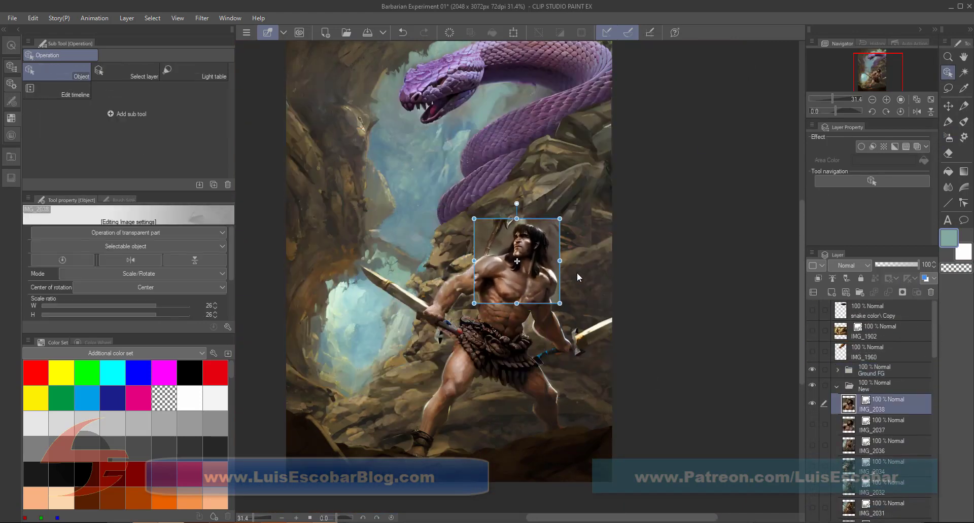
Add a layer mask to IMG_2038 and erase the image area surrounding the new head and shoulders.
key("ctrl+m")
key("p")
mouse_move(480, 224)
left_mouse_down()
mouse_move(591, 274)
mouse_move(502, 294)
mouse_move(558, 315)
mouse_move(591, 269)
left_mouse_up()
key("b")
scroll(479, 309, "up", 2)
key("bracketright")
scroll(591, 258, "up", 2)
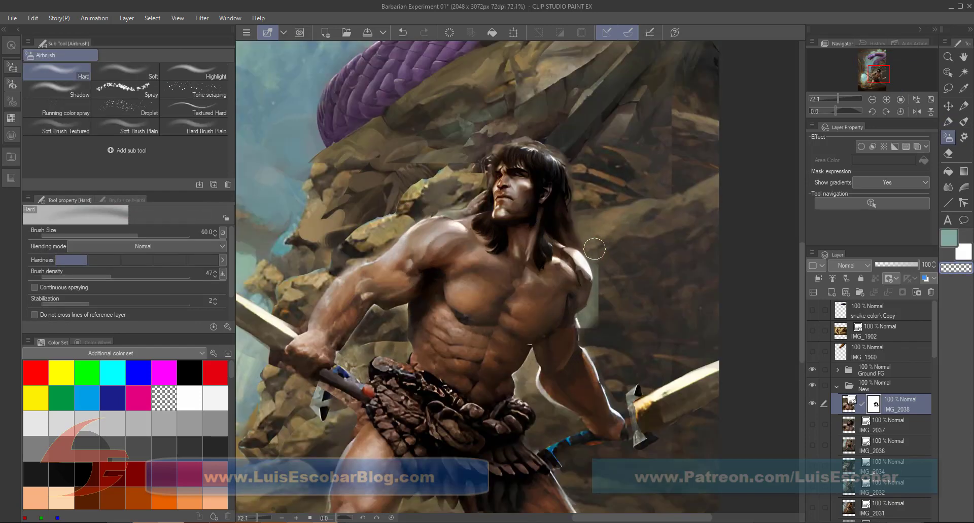
Refine the IMG_2038 mask around the hair, neck and shoulders with a small hard airbrush, enlarging the brush to 17.
left_click(435, 207, "ctrl+shift")
key("p")
left_click(527, 213, "ctrl+shift")
scroll(527, 213, "up", 2)
key("b")
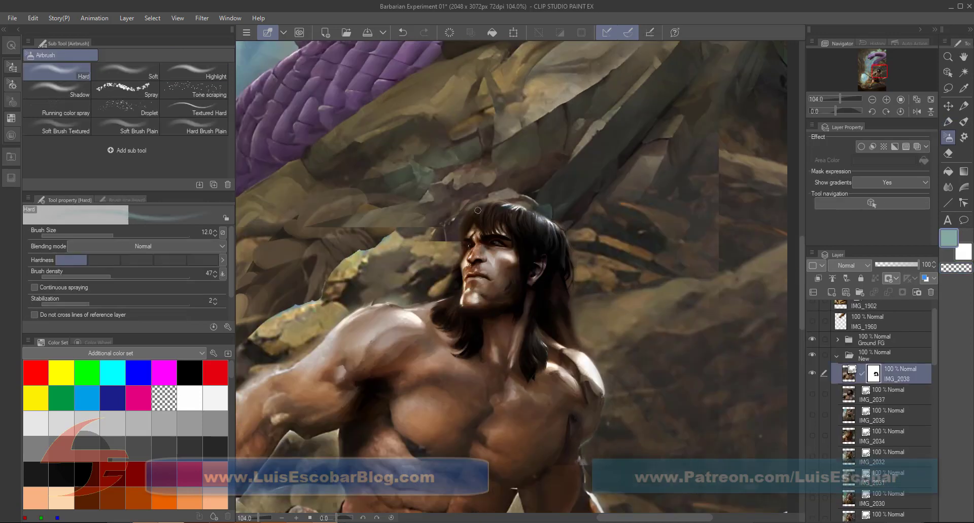
mouse_move(446, 284)
left_mouse_down()
mouse_move(483, 303)
mouse_move(521, 237)
left_mouse_up()
key("bracketright")
key("bracketright")
key("bracketright")
key("bracketright")
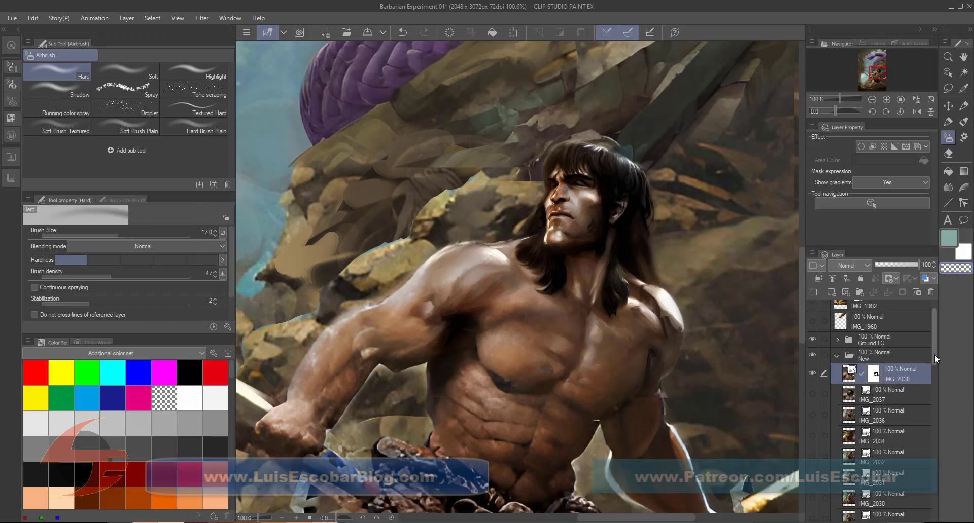
Place the IMG_2027 Copy layer directly beneath IMG_2038 and save the file.
key("ctrl+v")
key("p")
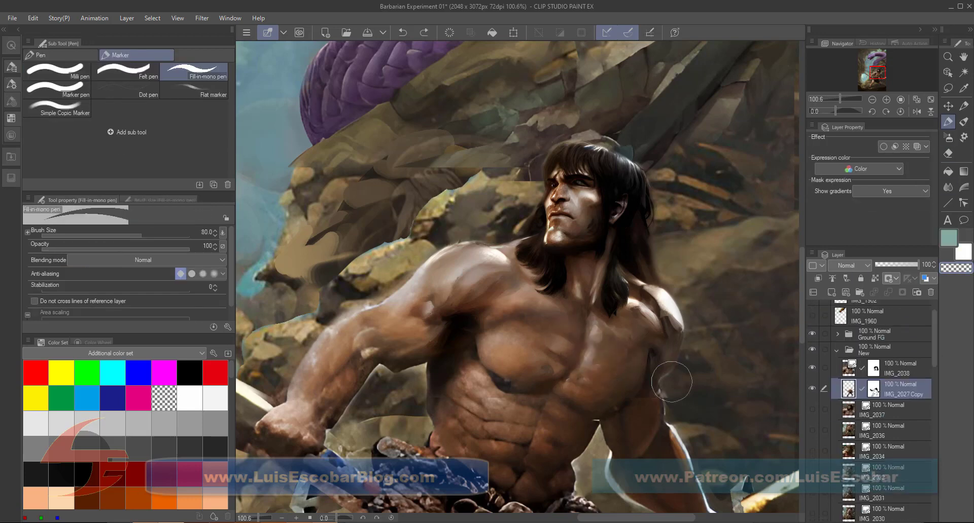
key("b")
key("alt+bracketright")
scroll(668, 352, "down", 5)
key("ctrl+s")
key("ctrl+0")
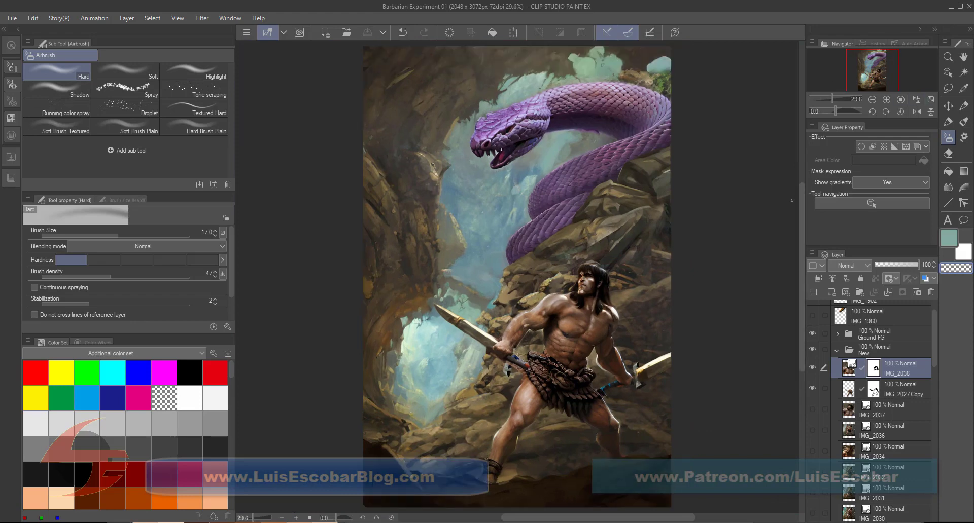
Group the IMG_2038 and IMG_2027 Copy layers into a new folder named Barbarian 02.
left_click(871, 350)
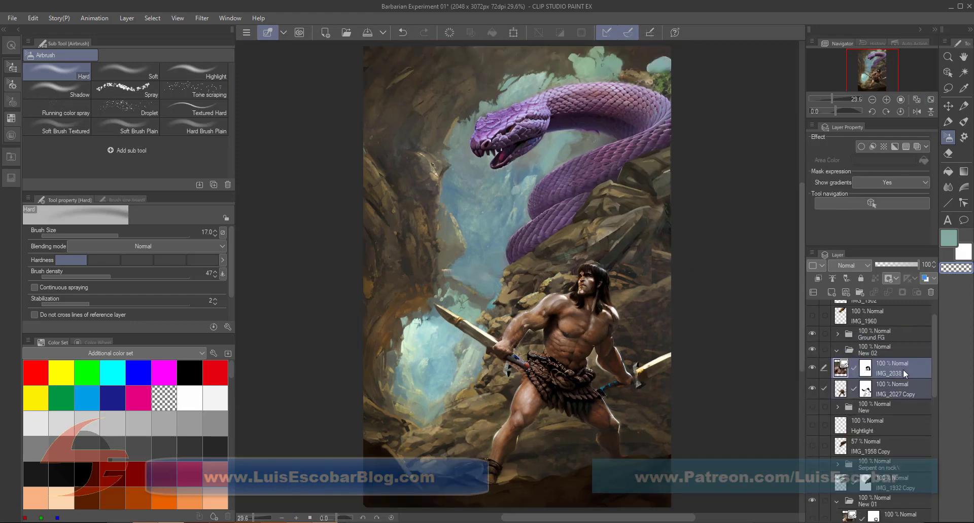
double_click(850, 354)
Hide the old figure layers in the Barbarian folder, leaving the Swords folder visible, and show the Barbarian 02 folder.
scroll(850, 354, "down", 5)
left_click(813, 409)
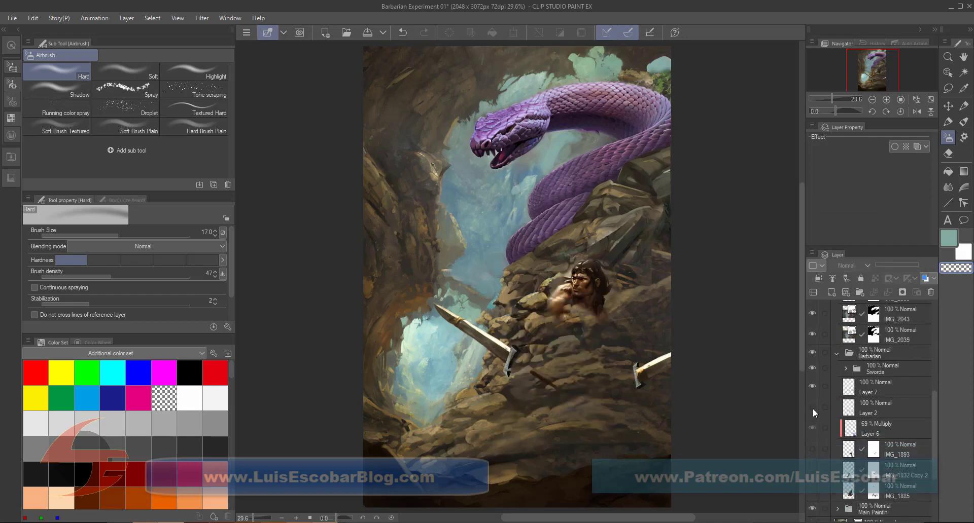
left_click(812, 477)
left_click(812, 449)
scroll(811, 367, "up", 8)
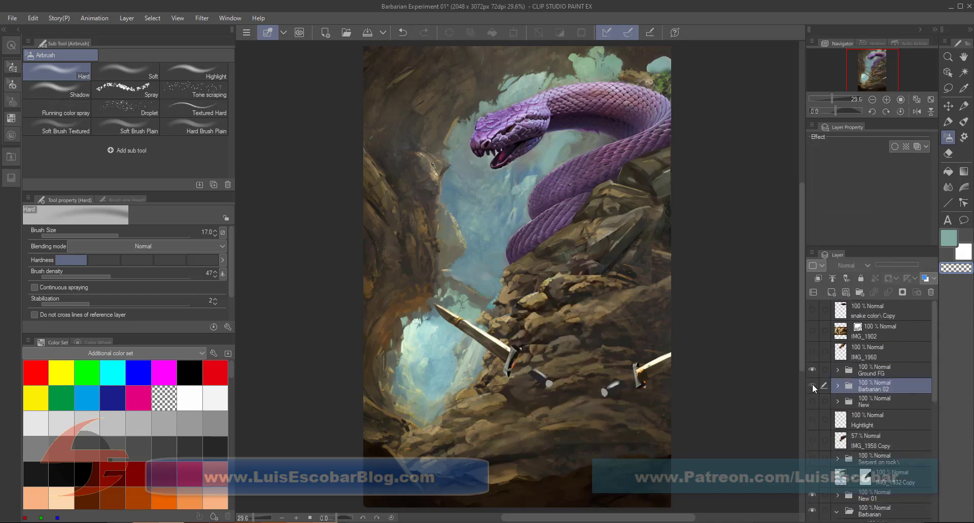
left_click(812, 385)
scroll(814, 388, "down", 4)
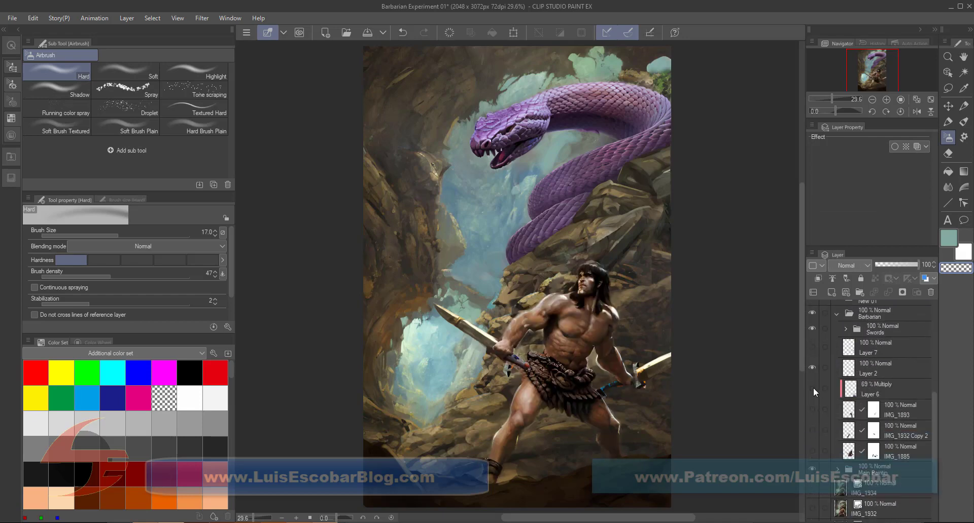
Expand the Swords folder and move the right blade and right crossguard together to fit the barbarian's hand.
left_click(846, 329)
left_click(842, 389)
key("k")
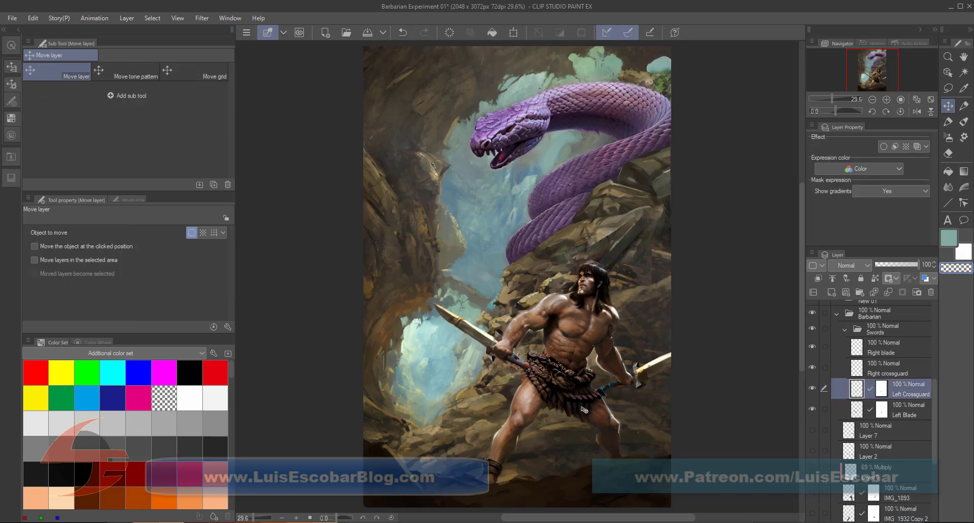
scroll(927, 411, "down", 1)
left_click(899, 332)
left_click(892, 353, "ctrl")
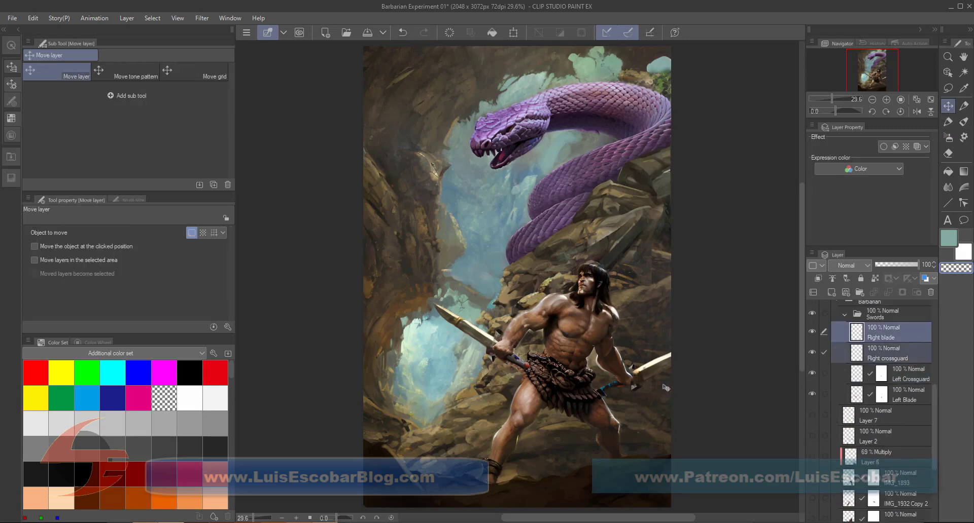
Move the Swords folder into Barbarian 02 below IMG_2038 and mask the left crossguard where the hand overlaps it.
scroll(893, 352, "up", 5)
left_click(903, 422)
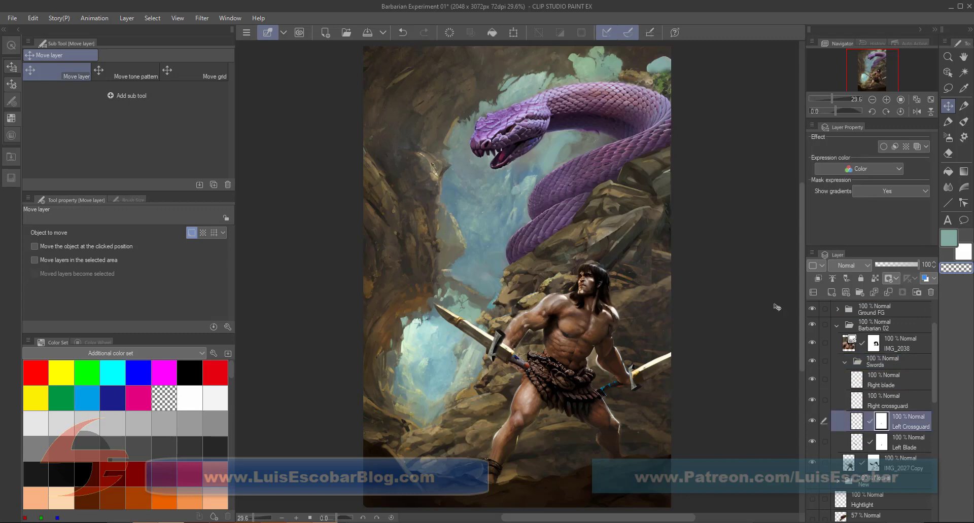
key("p")
left_click(501, 355, "ctrl+shift")
Transform the left blade so it extends farther out from the left crossguard.
key("ctrl+t")
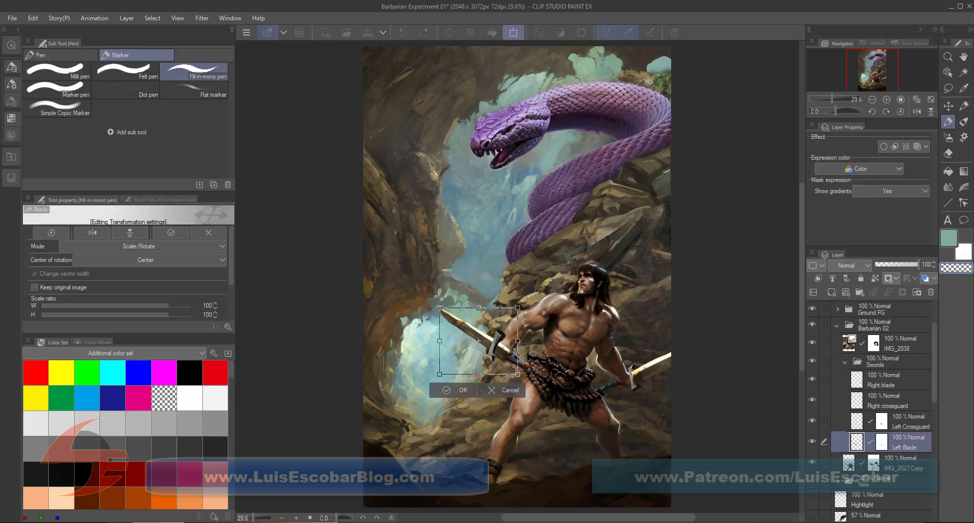
key("Return")
left_click(494, 349, "ctrl+shift")
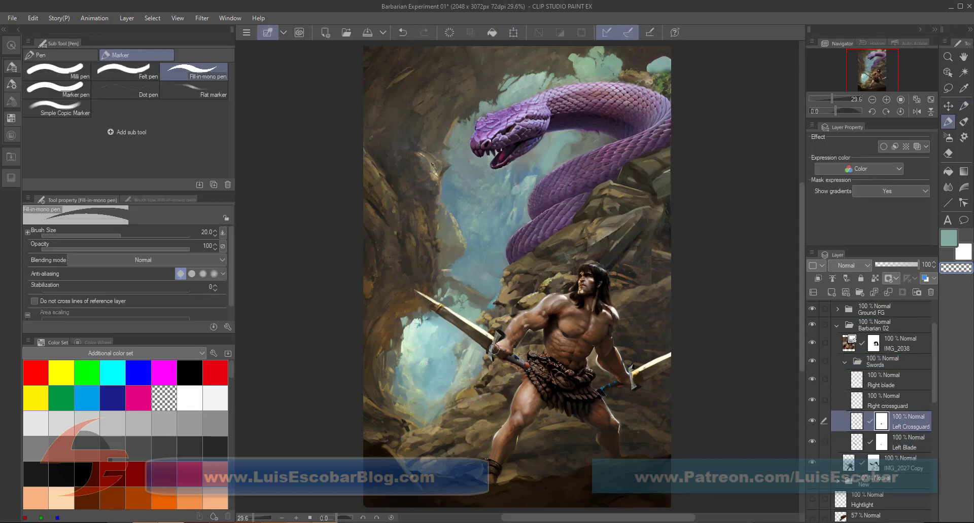
Rename the New 01 folder to Serpent and select the IMG_2027 Copy layer mask for airbrushing.
scroll(929, 424, "down", 3)
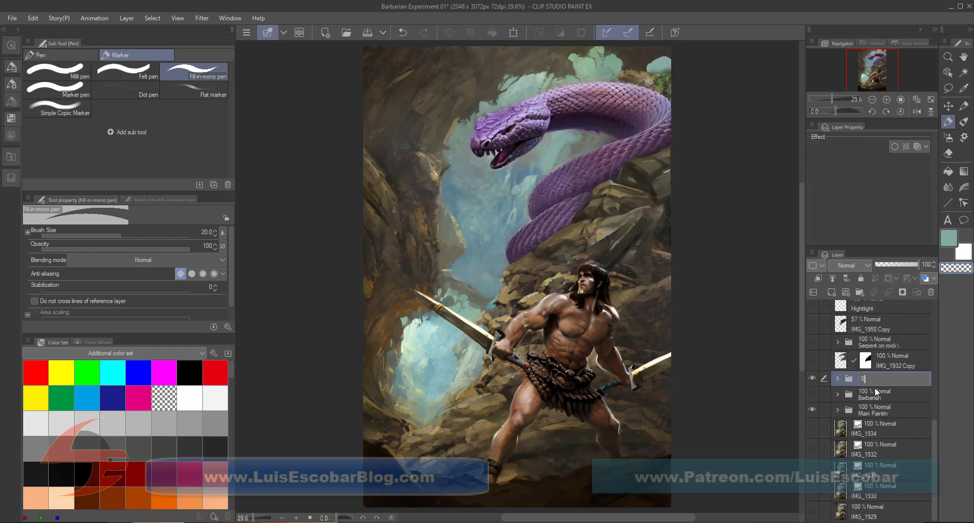
left_click(844, 305)
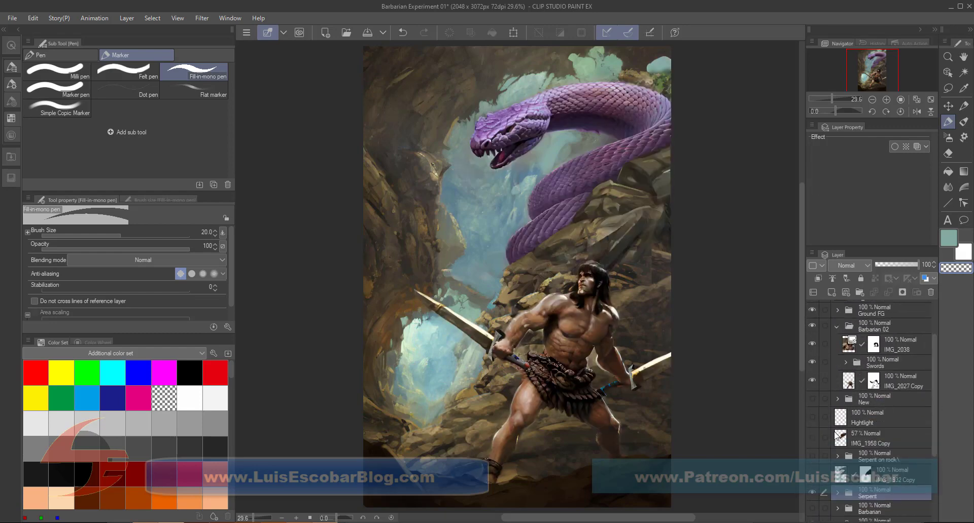
left_click(537, 344, "ctrl+shift")
key("b")
Browse the reference pictures in the image viewer and bring IMG_1937 into the Barbarian 02 folder above IMG_2027 Copy.
scroll(913, 386, "down", 3)
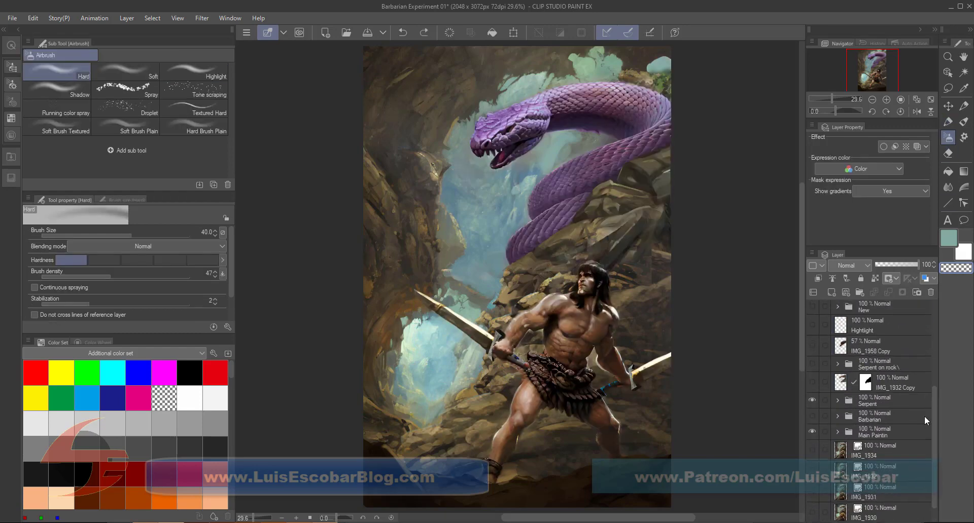
scroll(920, 365, "up", 4)
left_click(837, 409)
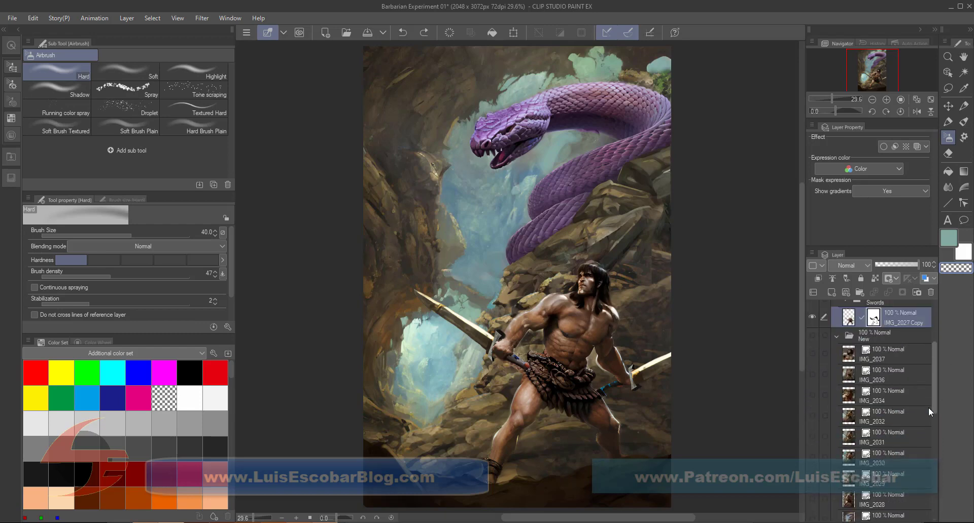
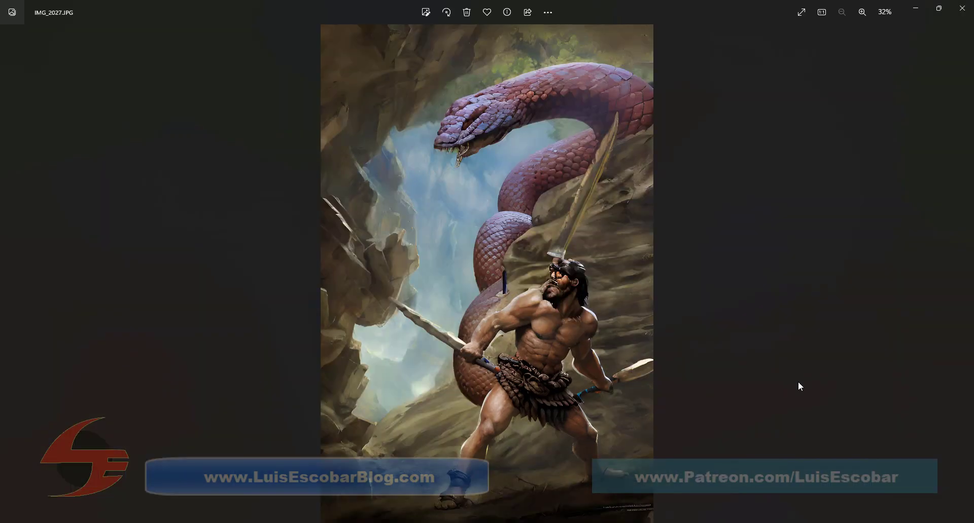
key("Right")
key("Right")
key("Right")
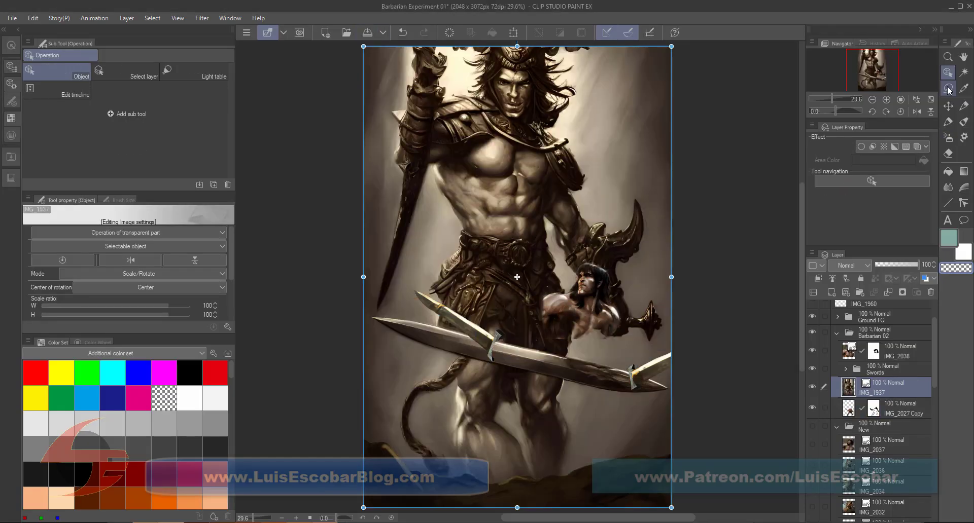
Isolate the long blade from IMG_1937 with the Lasso and add a layer mask to it.
left_click(948, 89)
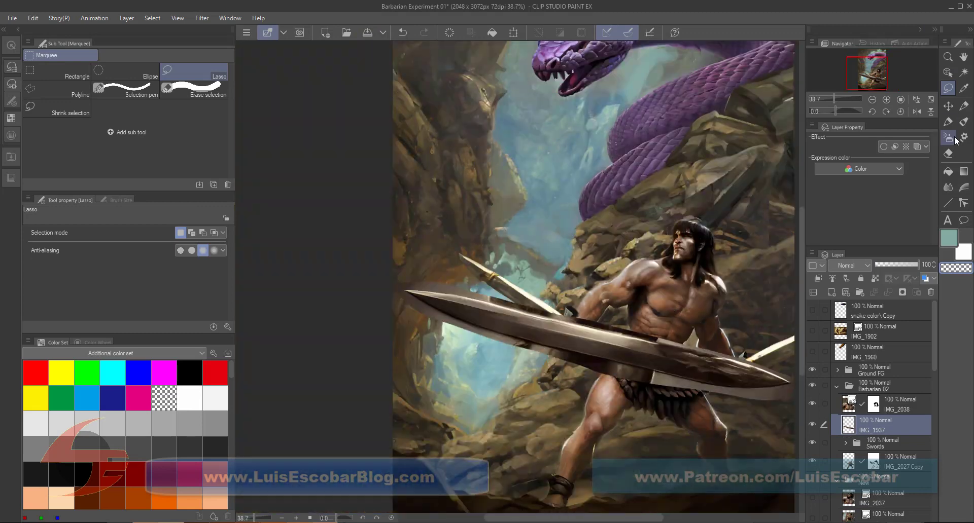
left_click(948, 122)
left_click(902, 292)
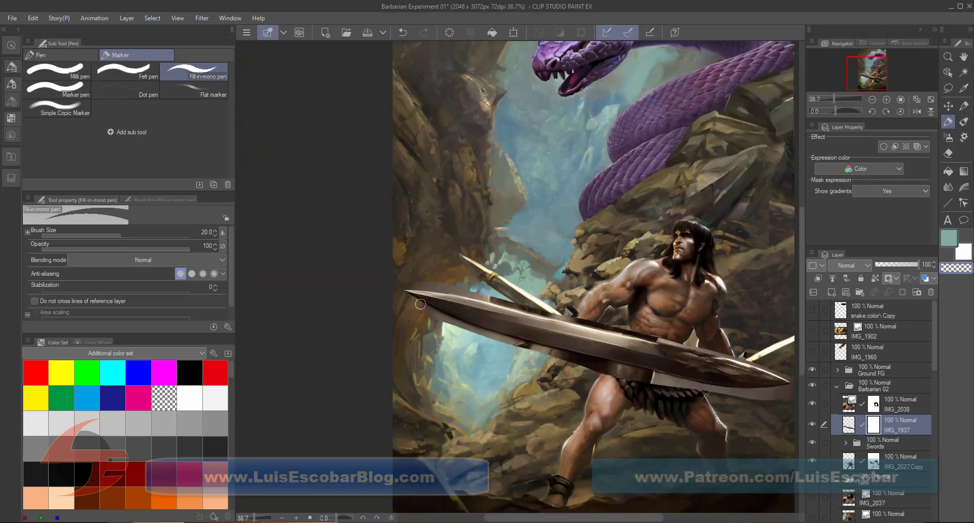
Erase leftover background along the blade's edges on the IMG_1937 mask, reducing the Fill-in mono pen to size 8.
mouse_move(416, 299)
left_mouse_down()
mouse_move(561, 356)
mouse_move(406, 284)
mouse_move(632, 332)
mouse_move(759, 399)
mouse_move(658, 375)
left_mouse_up()
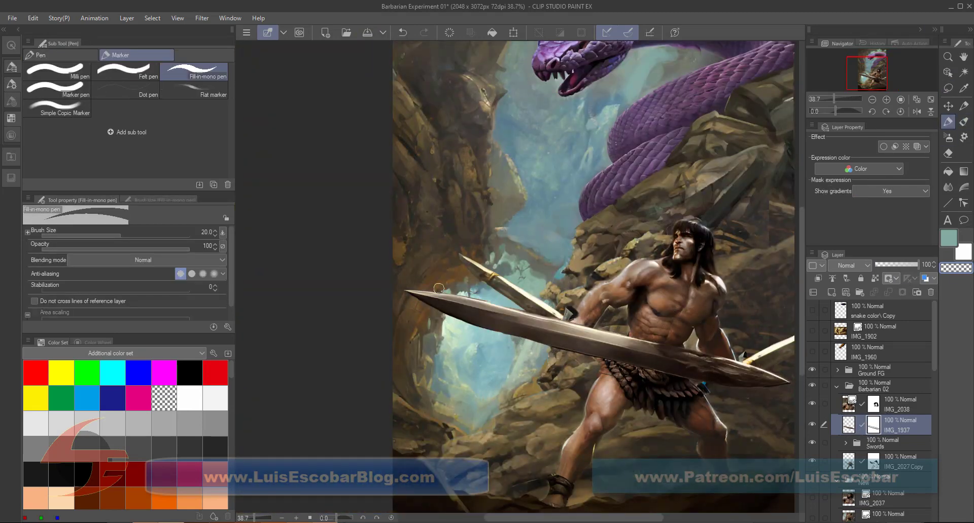
key("bracketleft")
key("bracketleft")
key("bracketleft")
key("bracketleft")
key("bracketleft")
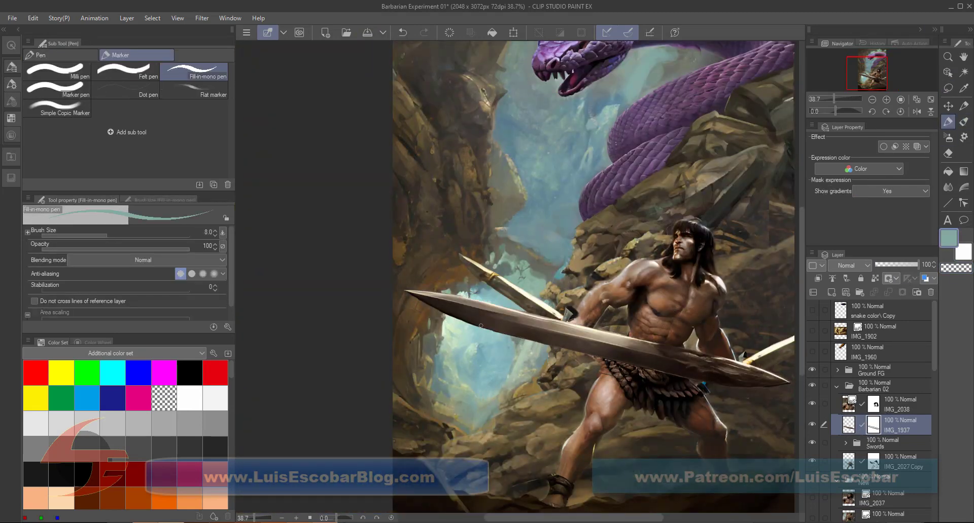
Duplicate the IMG_1937 blade layer, then scale the copy to 57% and rotate it over the barbarian's left sword.
key("ctrl+c")
key("ctrl+v")
key("ctrl+t")
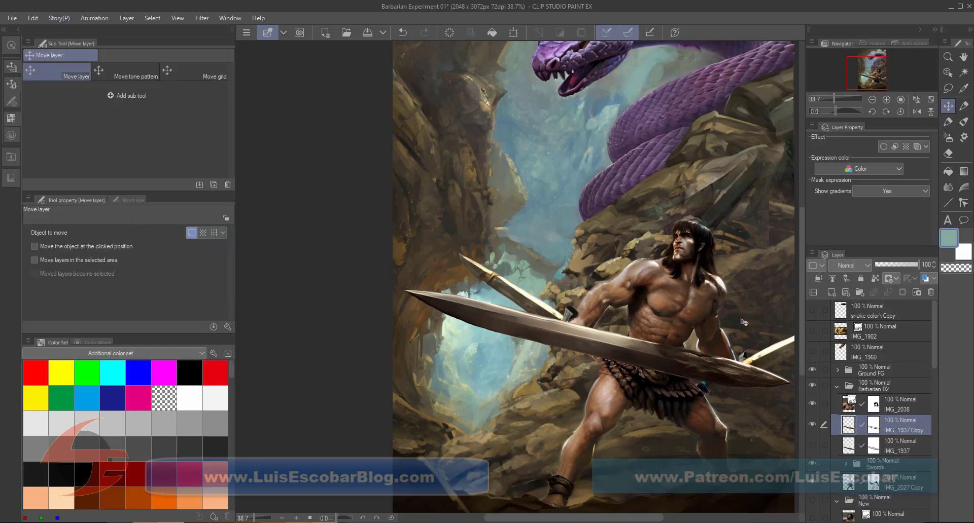
left_click_drag(778, 411, 616, 356)
key("Return")
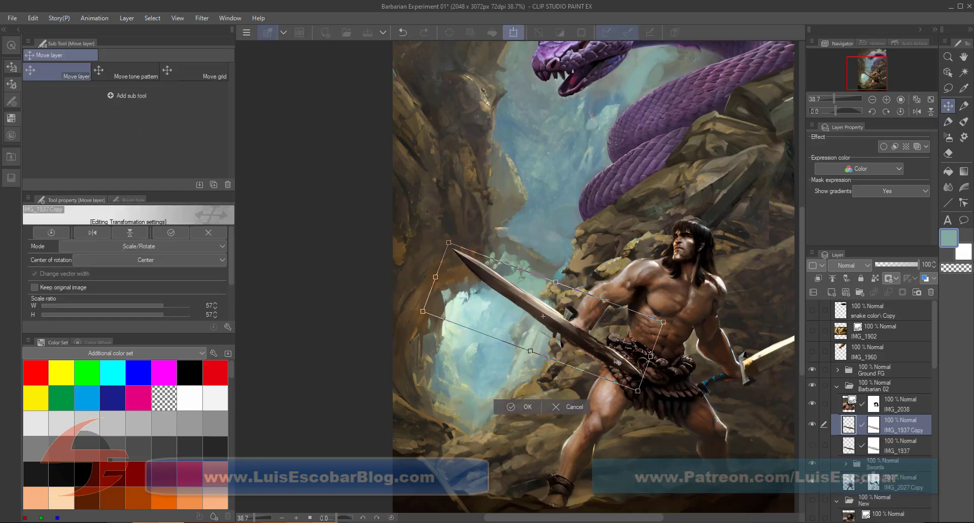
Move the IMG_1937 Copy layer into the Swords folder, between Left Crossguard and Left Blade.
left_click(845, 464)
scroll(835, 486, "down", 2)
left_click_drag(903, 353, 903, 455)
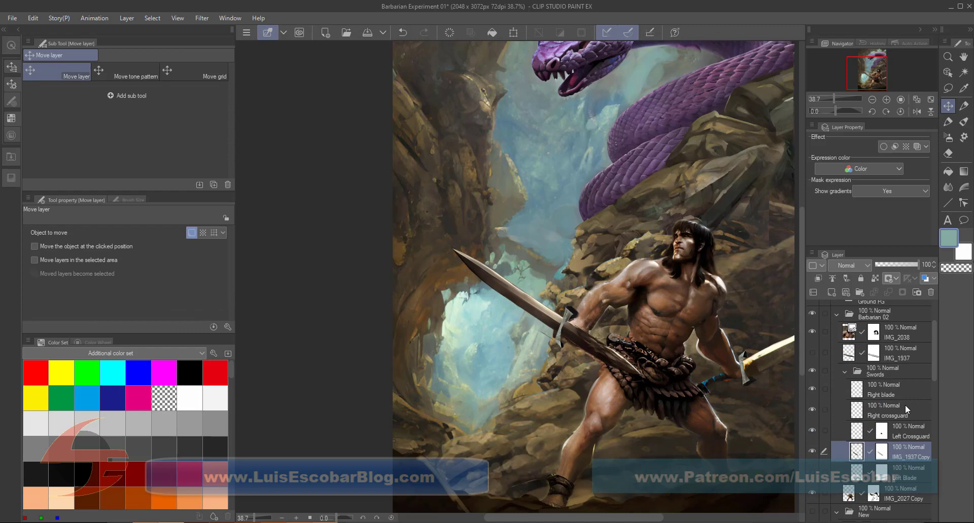
Mask out the part of the IMG_1937 Copy blade that runs past the crossguard over the hand and loincloth.
left_click(902, 353)
left_click_drag(712, 379, 596, 379)
key("p")
left_click_drag(452, 325, 516, 352)
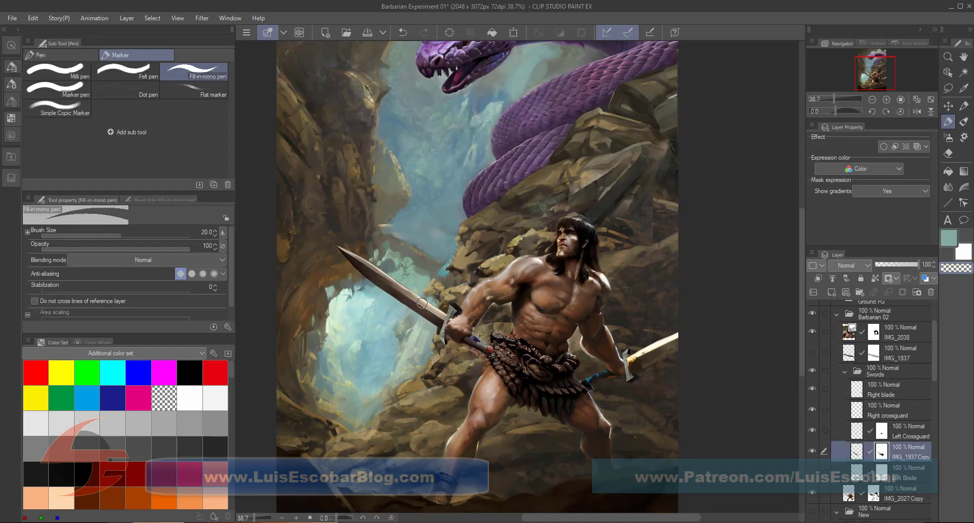
Hide the IMG_1937 Copy layer and view the IMG_1935 sword reference in the photo viewer, rotated 90 degrees.
left_click(811, 451)
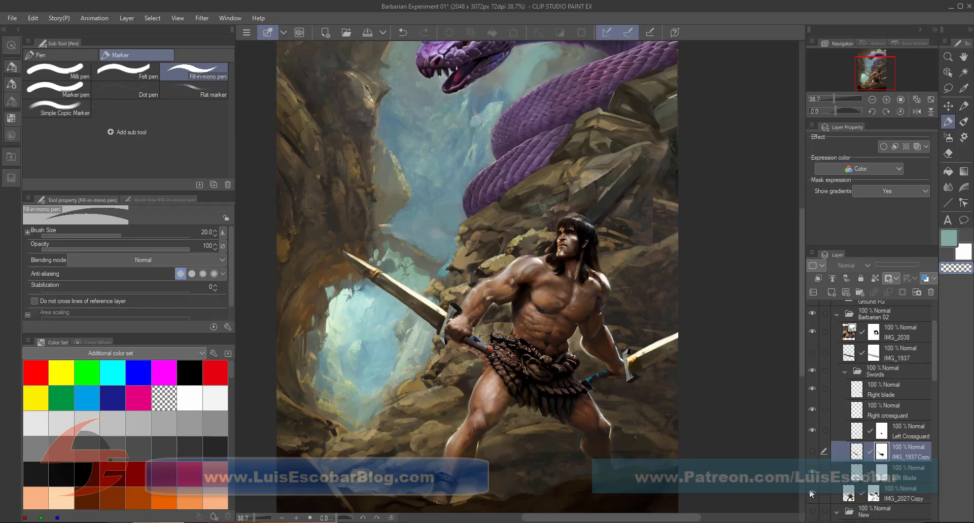
key("alt+Tab")
key("Right")
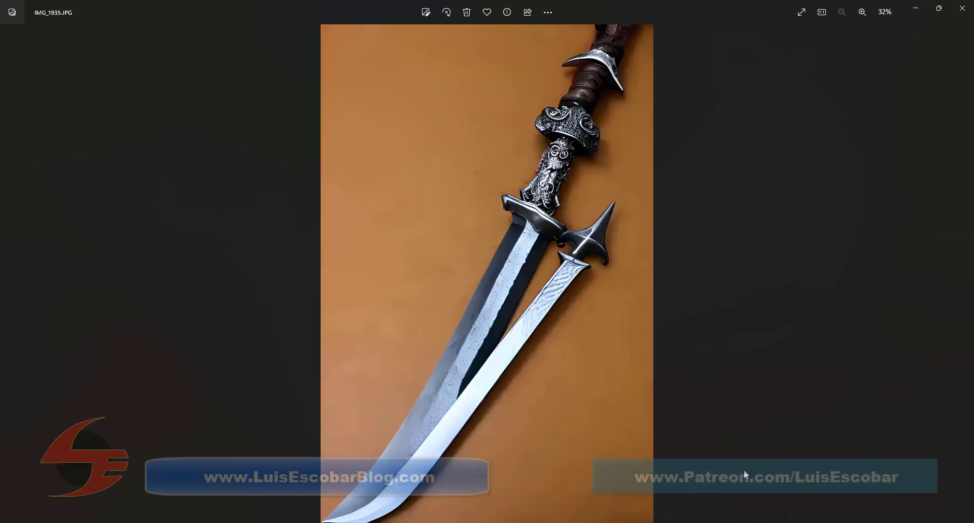
left_click(445, 14)
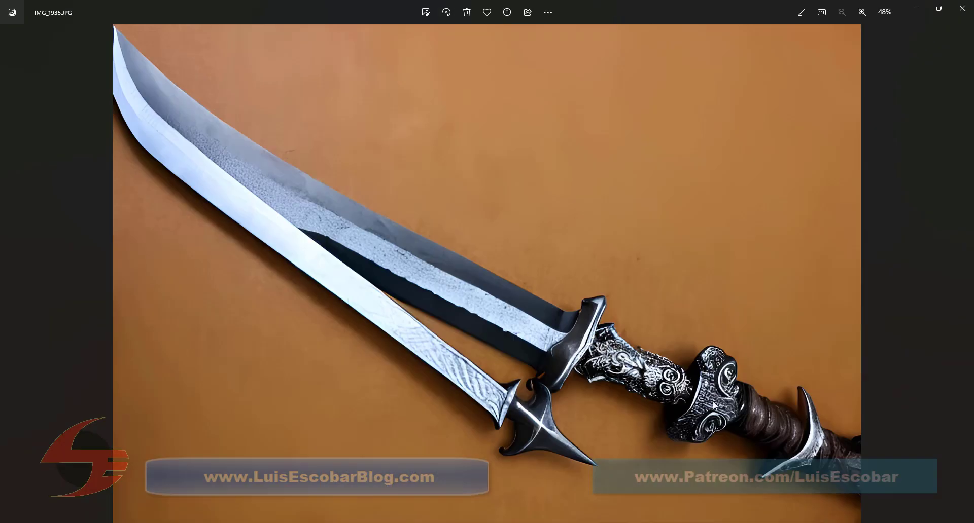
key("alt+Tab")
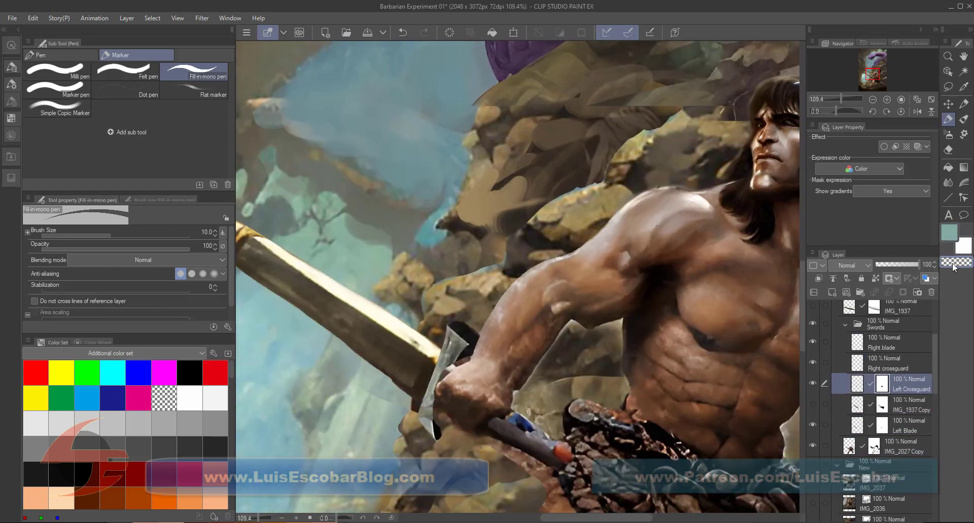
Clean up the Left Blade and Right blade masks in the Swords folder with the transparent Fill-in mono pen at size 10.
left_click(948, 232)
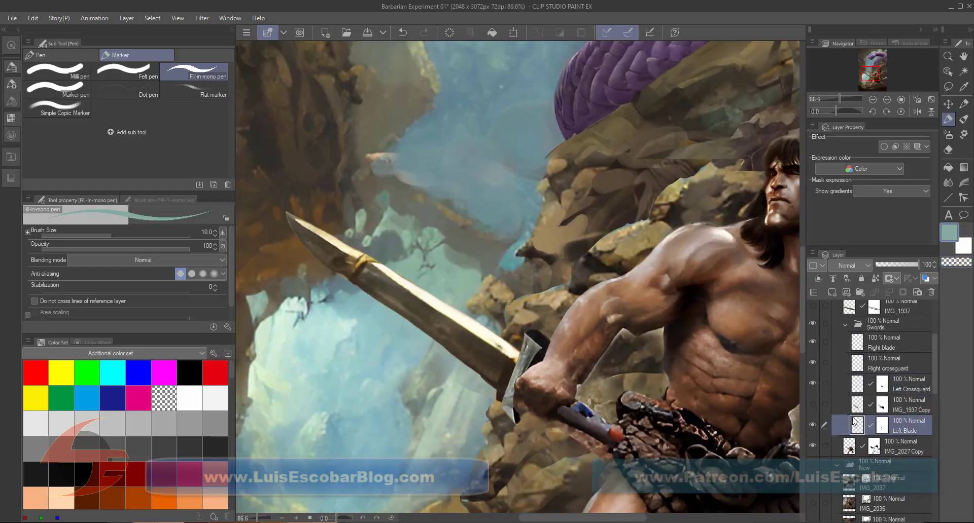
key("c")
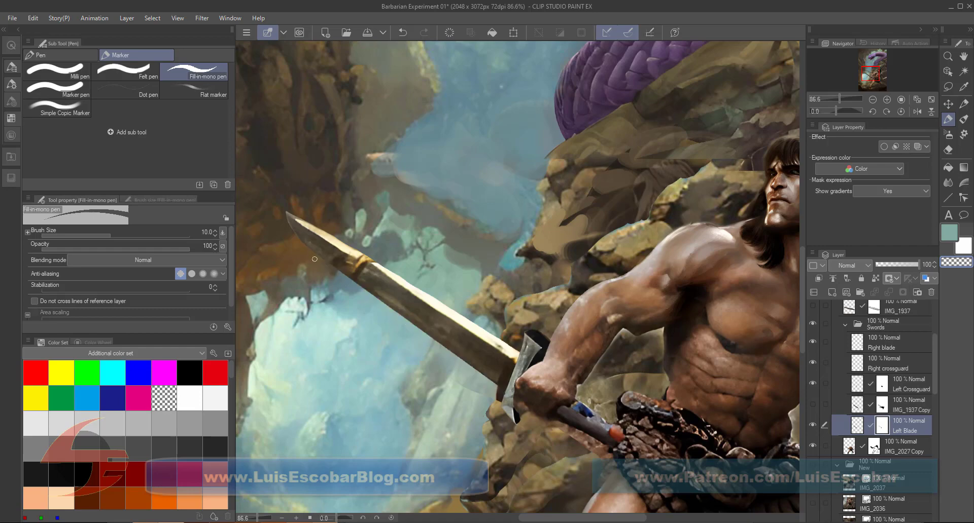
key("ctrl+0")
left_click(906, 343)
scroll(599, 365, "up", 5)
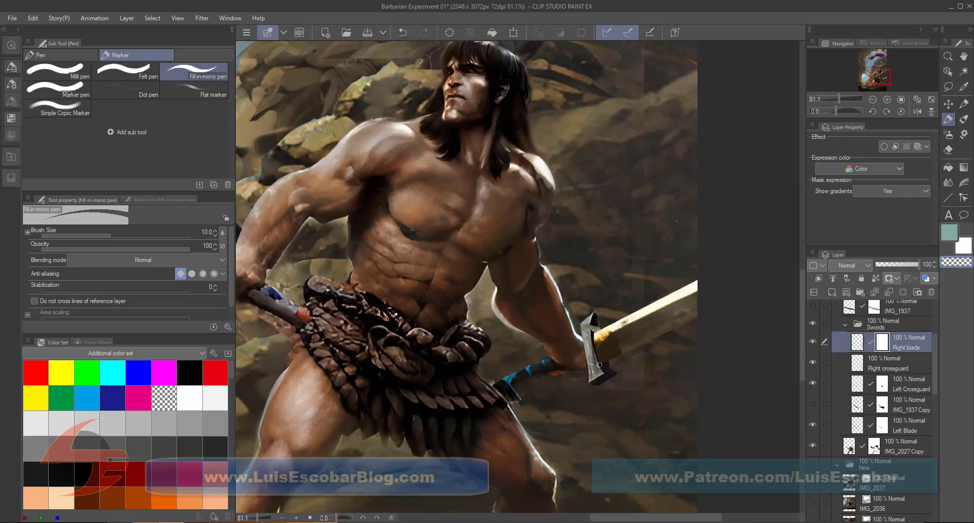
Refine the IMG_2038 head mask around the barbarian's hair, reducing the Fill-in mono pen to size 5.
key("ctrl+0")
left_click(575, 337, "ctrl+shift")
scroll(575, 337, "up", 5)
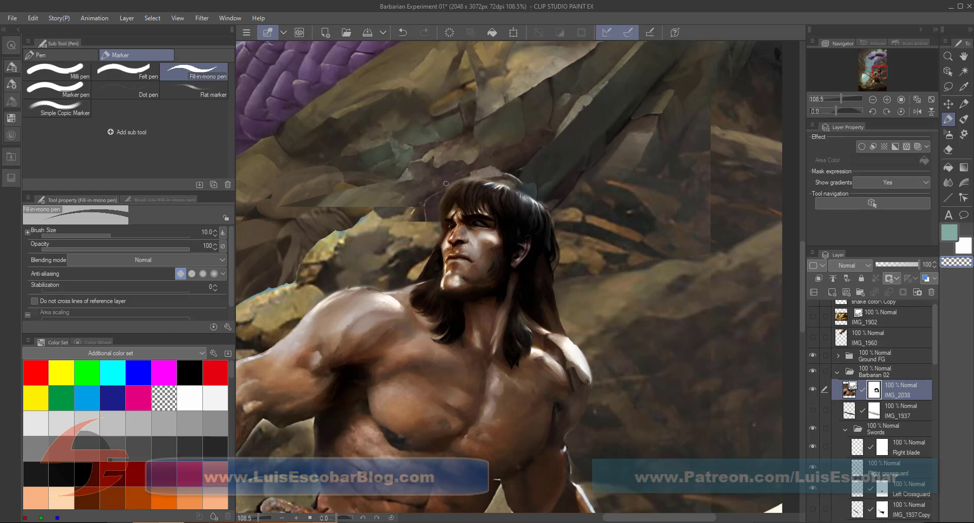
key("bracketleft")
key("bracketleft")
key("bracketleft")
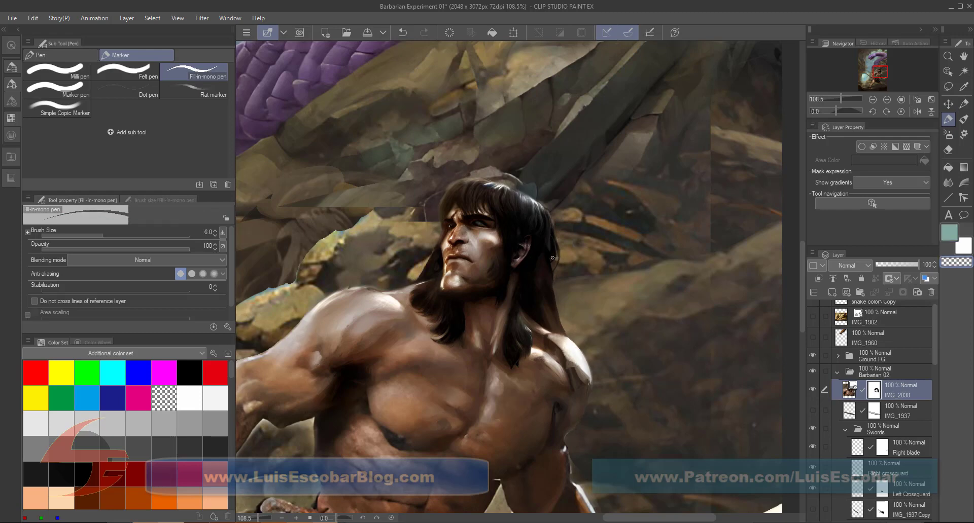
key("bracketleft")
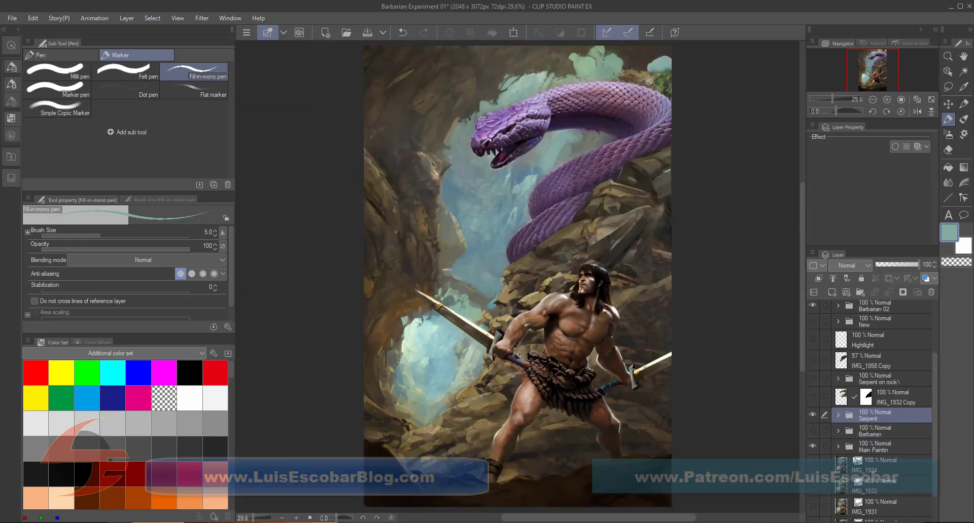
Mask the teal-filled Layer 11 above the Serpent folder to the serpent's shape and set its opacity to 45%.
scroll(903, 401, "down", 3)
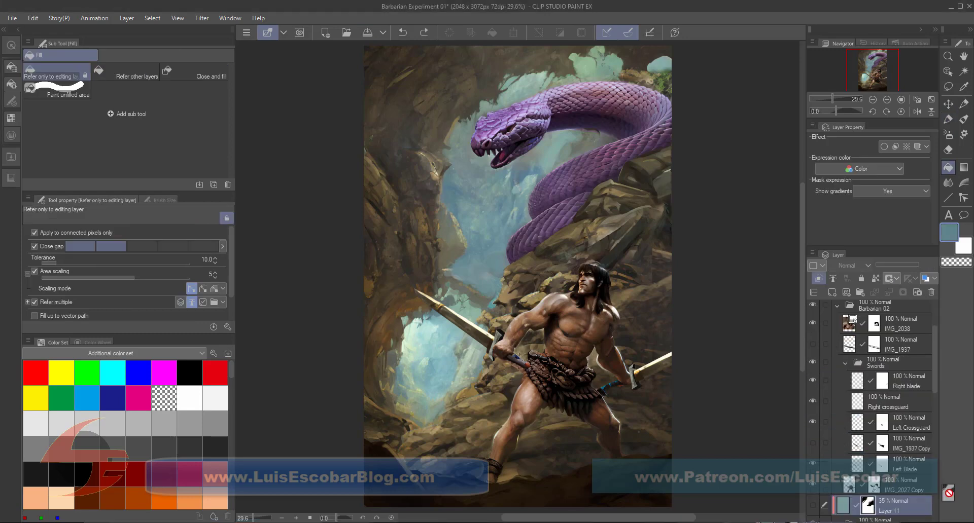
key("ctrl+y")
key("ctrl+z")
key("ctrl+y")
scroll(903, 385, "down", 4)
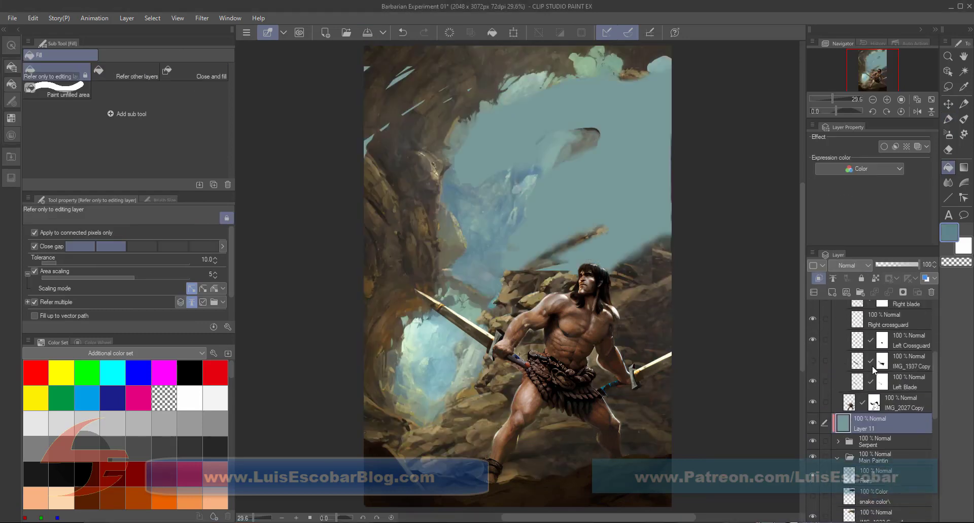
mouse_move(923, 264)
left_mouse_down()
mouse_move(885, 264)
mouse_move(897, 266)
left_mouse_up()
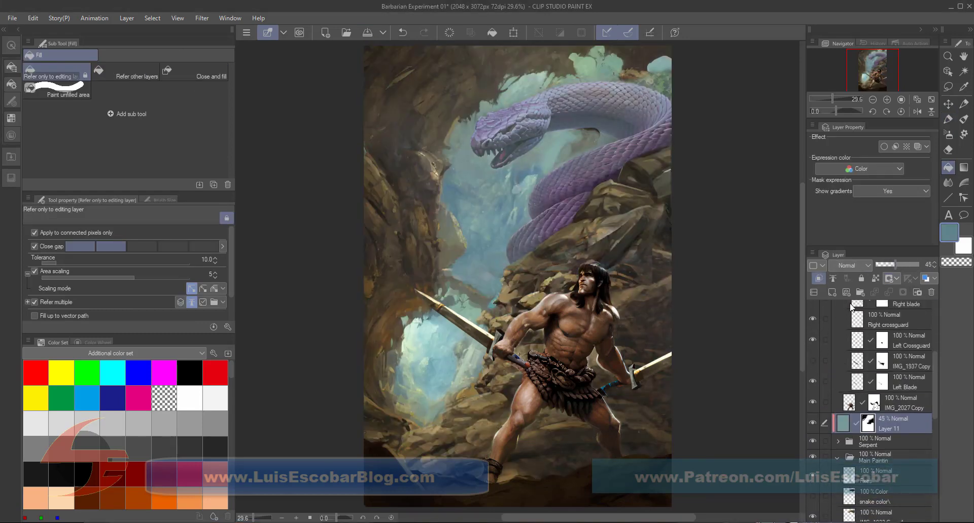
Hide Layer 11 and clean up the IMG_2043 and IMG_2039 serpent masks with the transparent Hard airbrush at size 17.
scroll(539, 178, "up", 2)
key("b")
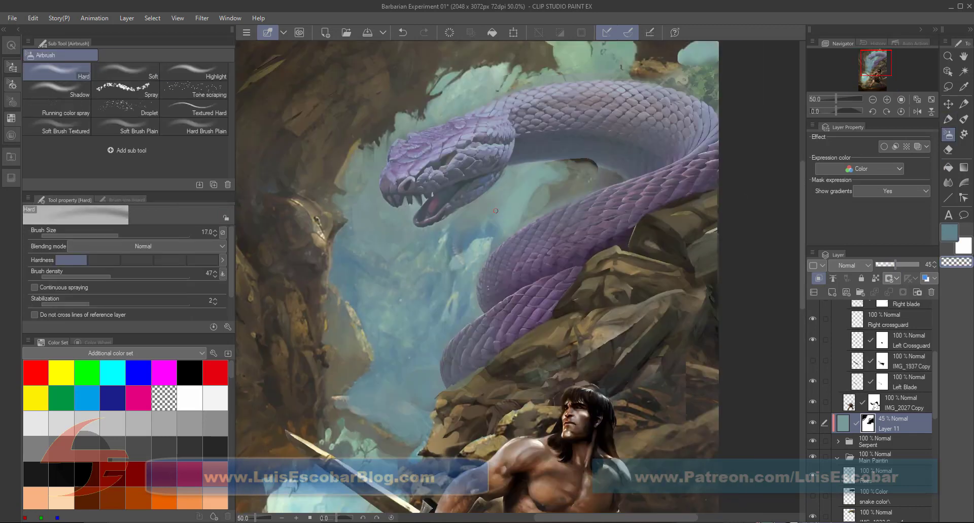
scroll(902, 436, "down", 5)
left_click(837, 333)
left_click(838, 410)
left_click(874, 373)
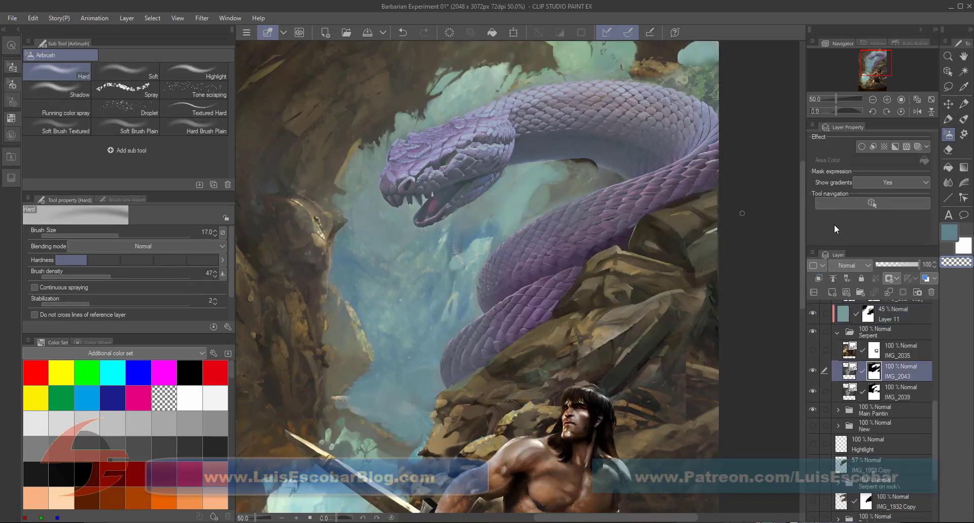
left_click(813, 313)
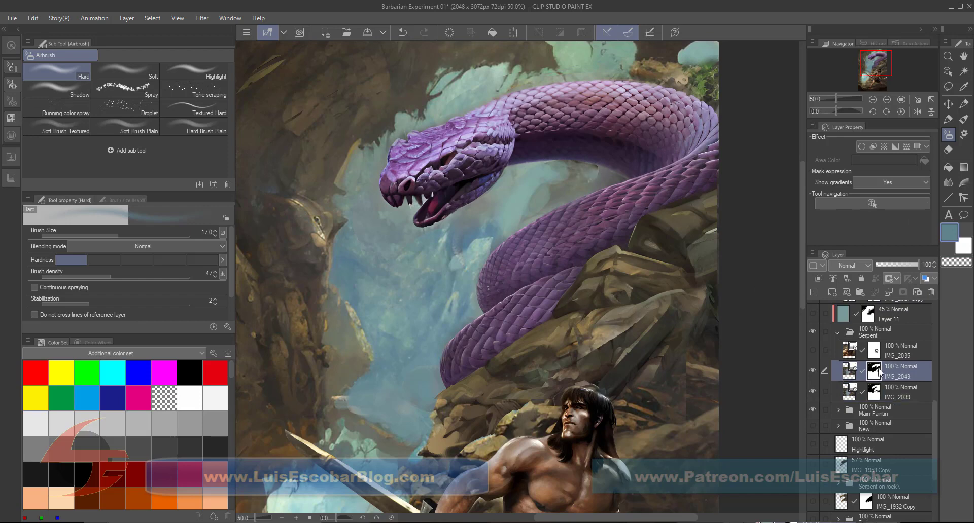
key("c")
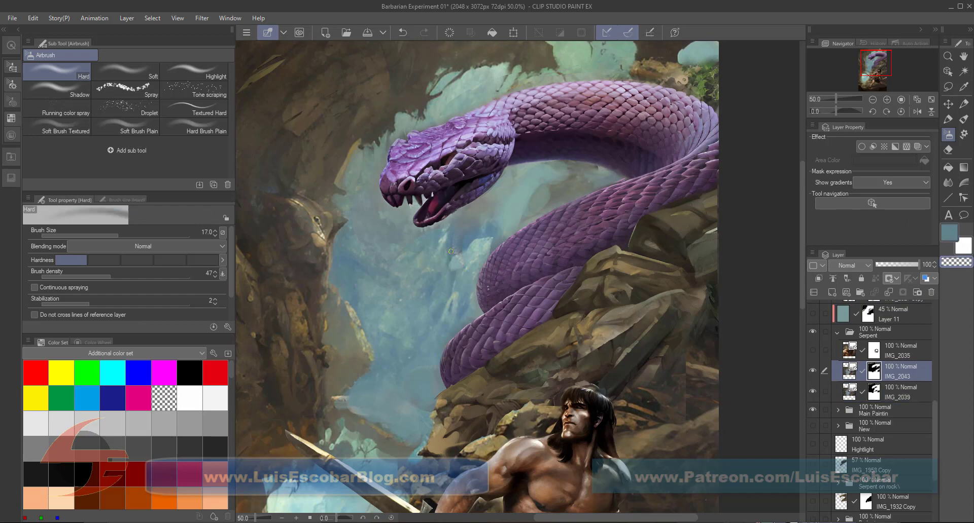
key("alt+bracketleft")
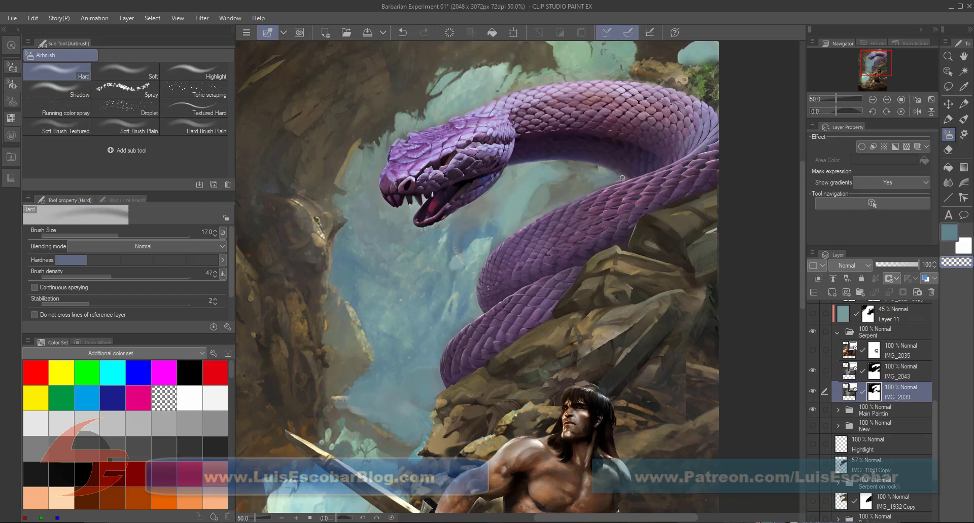
Select Layer 11 and save the painting.
left_click(812, 312)
left_click(825, 314)
scroll(383, 137, "up", 3)
key("ctrl+s")
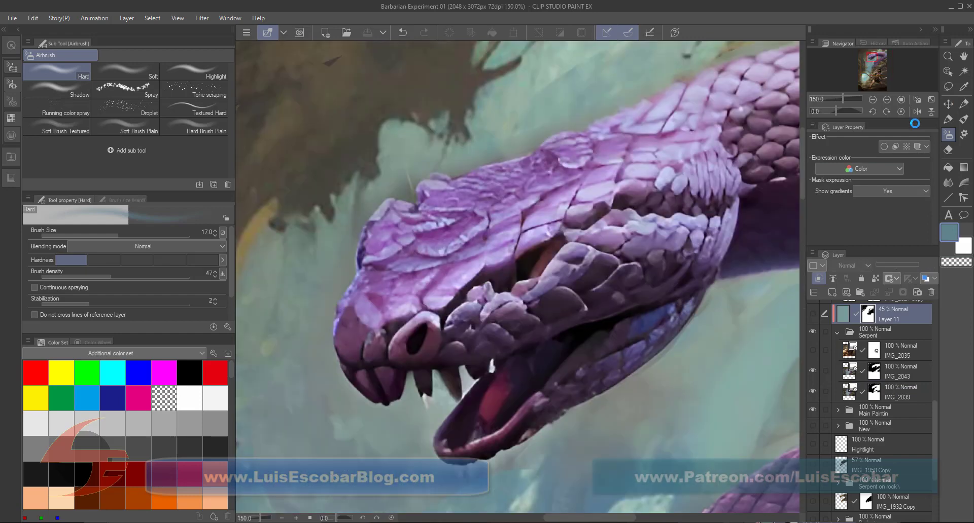
Duplicate IMG_2043, hide the original, and open up the serpent's eye on the copy with Liquify at size 70.
key("j")
left_click(927, 350)
left_click(813, 366)
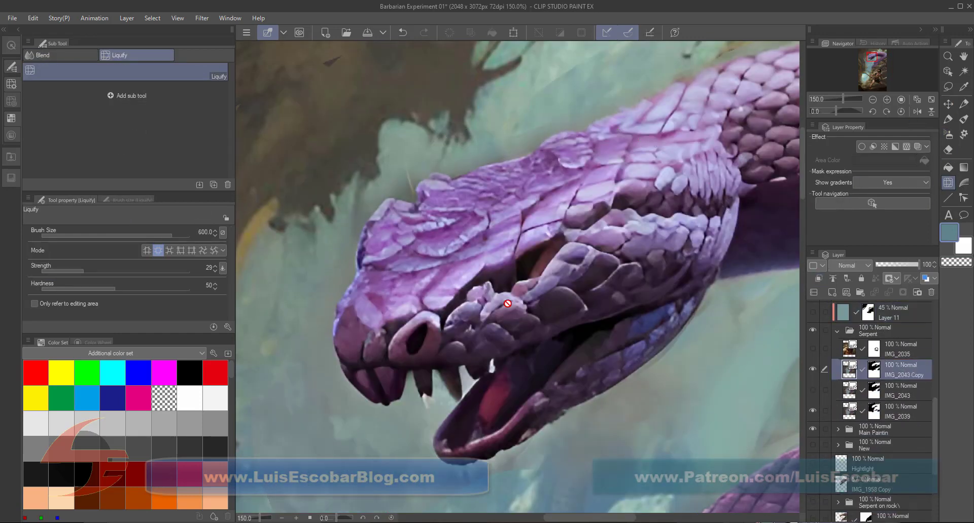
left_click(853, 376)
mouse_move(523, 249)
left_mouse_down()
mouse_move(546, 242)
mouse_move(542, 219)
mouse_move(508, 233)
mouse_move(537, 243)
mouse_move(551, 233)
mouse_move(521, 225)
mouse_move(543, 226)
left_mouse_up()
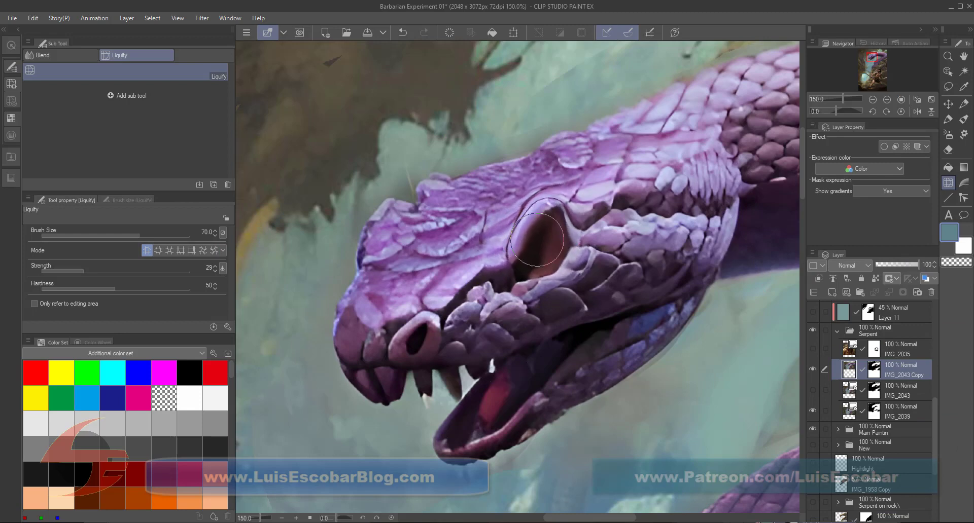
Make the Layer 11 haze over the serpent visible.
key("ctrl+0")
key("ctrl+minus")
left_click(964, 105)
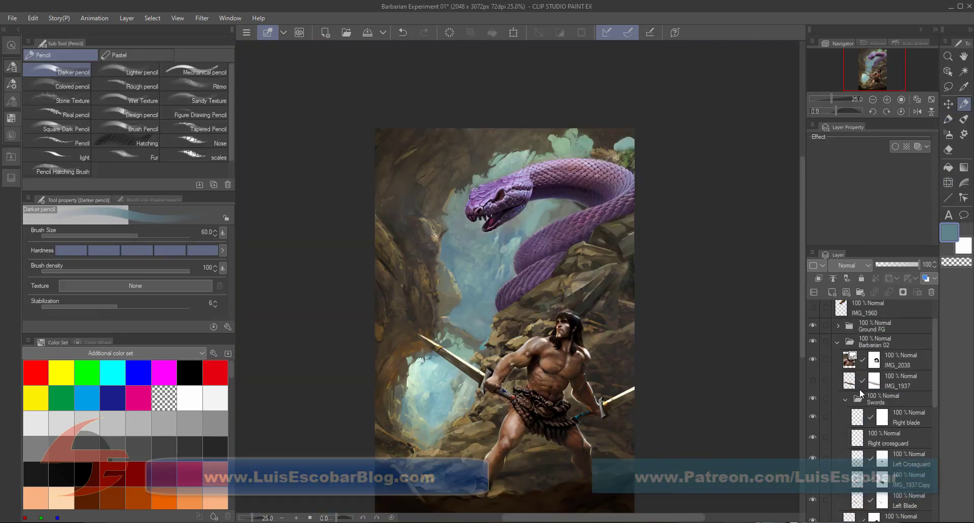
scroll(859, 388, "up", 3)
left_click(504, 191, "ctrl+shift")
left_click(813, 382)
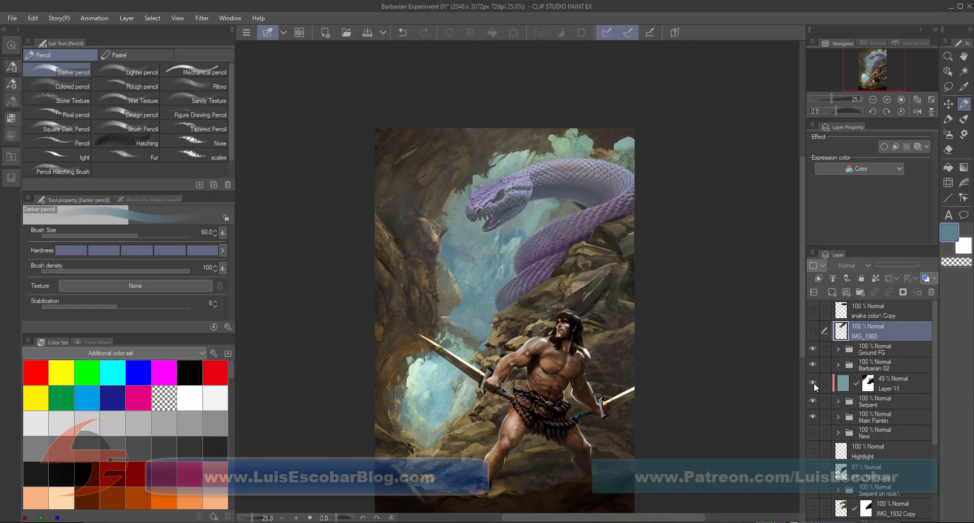
Erase the Layer 11 haze from the serpent's lower coils with the transparent Hard airbrush at sizes 170 and 100, and save the painting.
key("b")
left_click(848, 392)
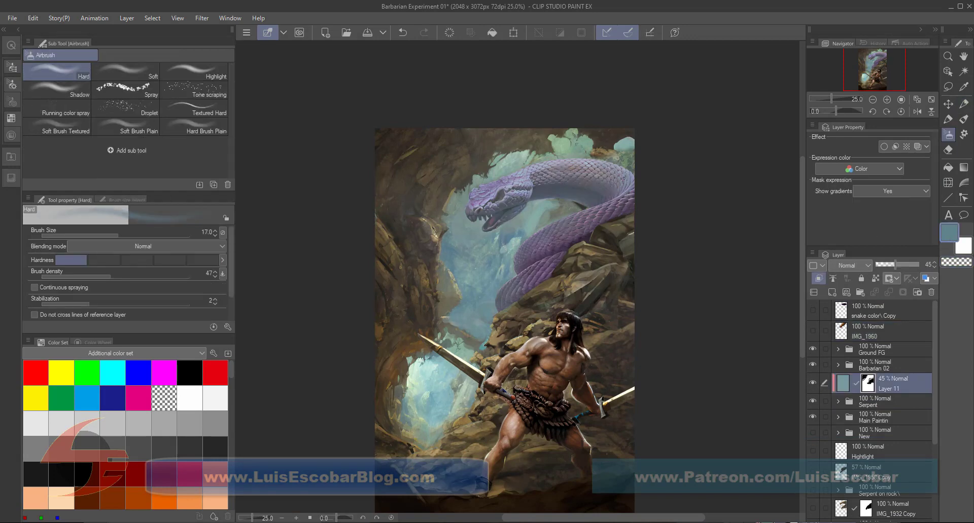
key("ctrl+z")
key("p")
key("b")
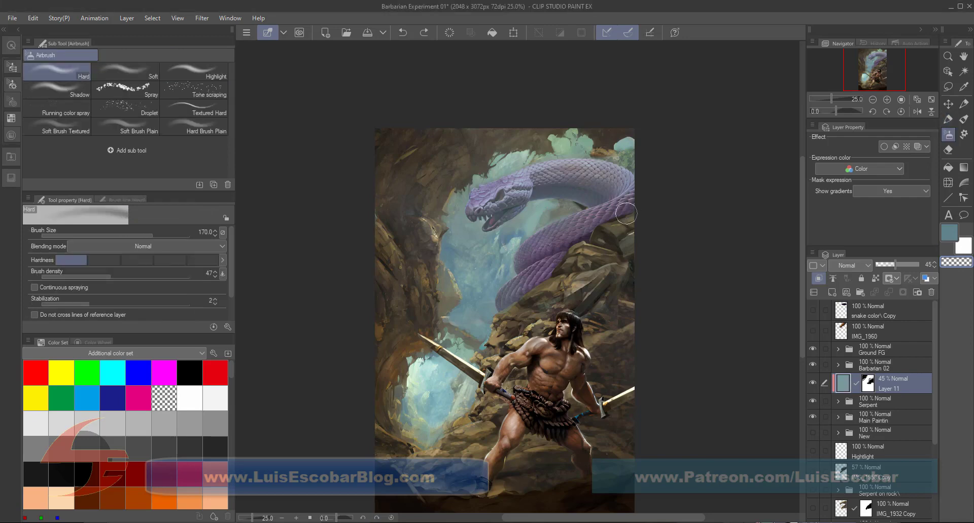
scroll(606, 244, "up", 2)
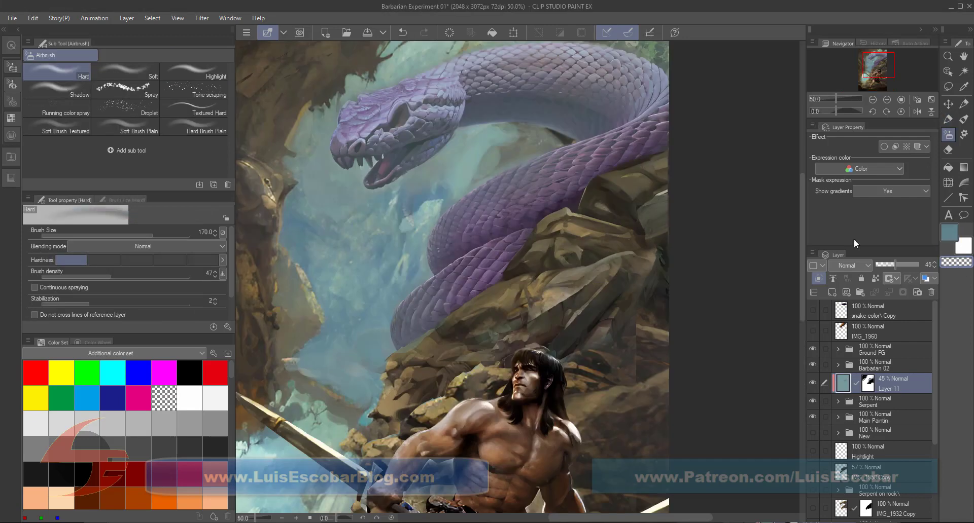
scroll(685, 401, "down", 2)
key("ctrl+s")
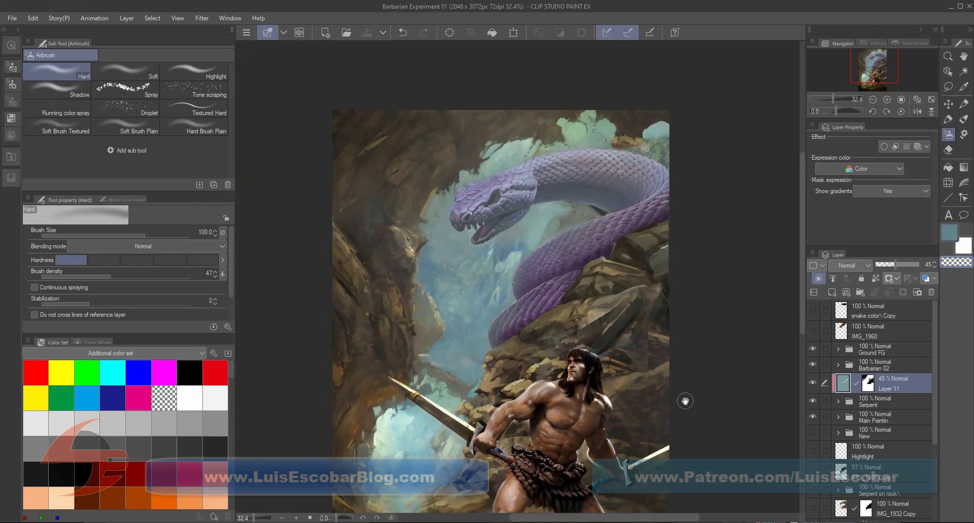
left_click_drag(498, 344, 536, 313)
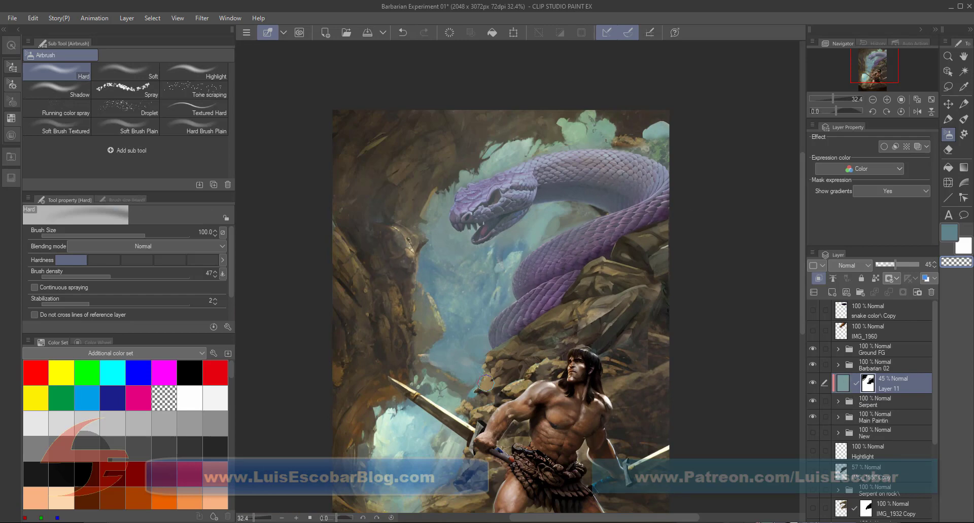
Select a serpent image mask in the Serpent folder with the transparent Fill-in mono pen at size 120, and save the painting.
left_click(838, 400)
left_click(898, 441)
key("p")
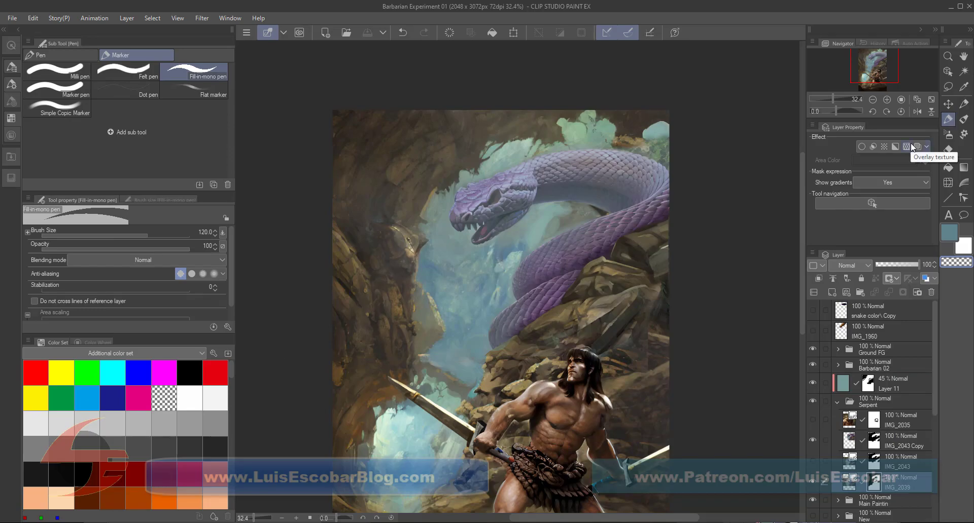
Collapse the Serpent folder and add a new layer above Ground FG for painting on the barbarian with the Darker pencil.
left_click(964, 104)
left_click(883, 350)
left_click(837, 400)
scroll(631, 445, "up", 5)
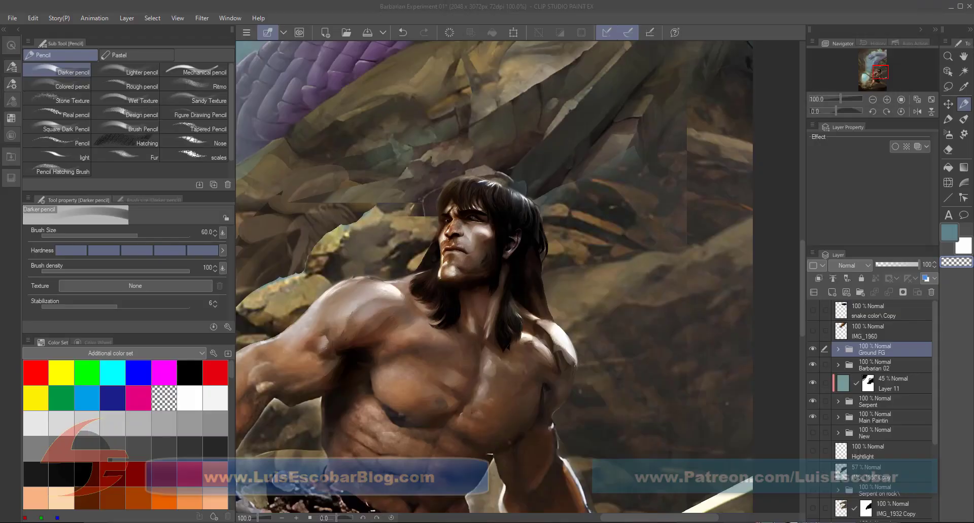
key("bracketleft")
key("bracketleft")
scroll(541, 355, "up", 2)
key("ctrl+shift+n")
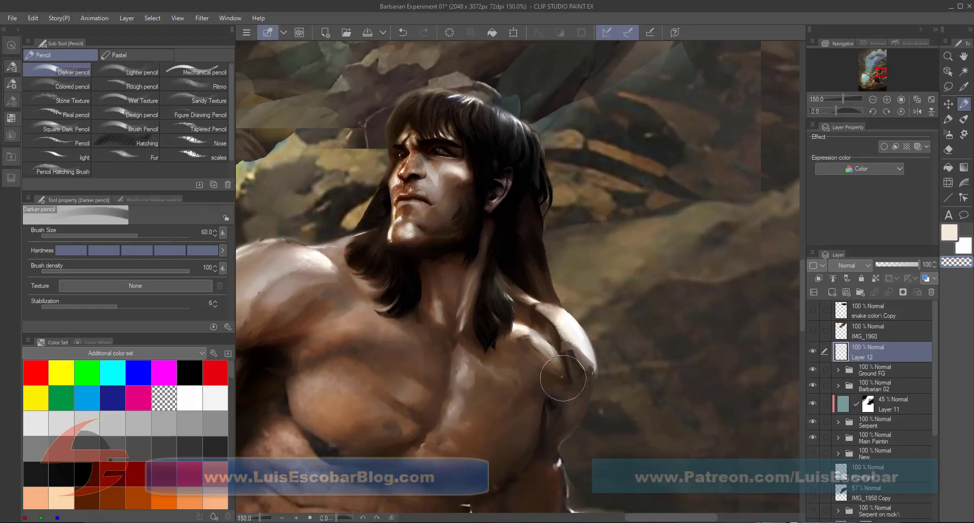
Shade the barbarian's shoulder near the hair with dark brown sampled from the figure, using the Darker pencil at size 8.
left_click(521, 335, "alt")
key("bracketleft")
key("bracketleft")
left_click(557, 470, "alt")
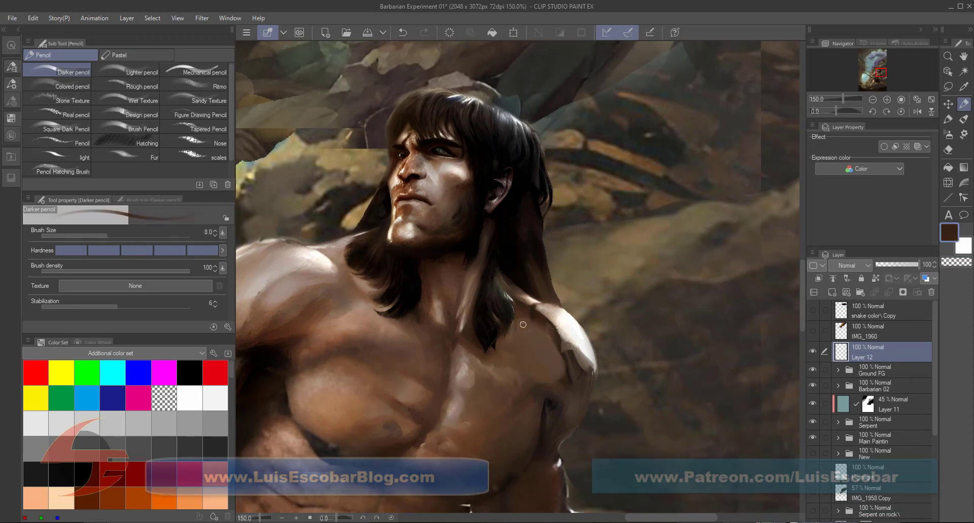
Blend the barbarian's shoulder and upper chest with sampled brown skin tones, using the Darker pencil at sizes 17 and 6.
key("bracketleft")
key("bracketleft")
key("bracketleft")
key("bracketleft")
key("bracketleft")
key("bracketleft")
key("bracketright")
key("bracketright")
left_click(535, 358, "alt")
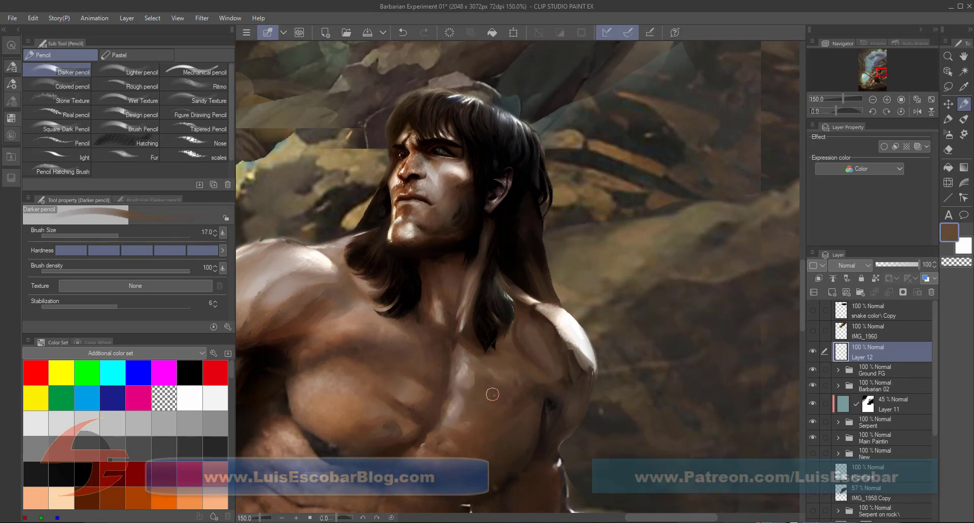
left_click(510, 324, "alt")
left_click(511, 324, "alt")
left_click(512, 324, "alt")
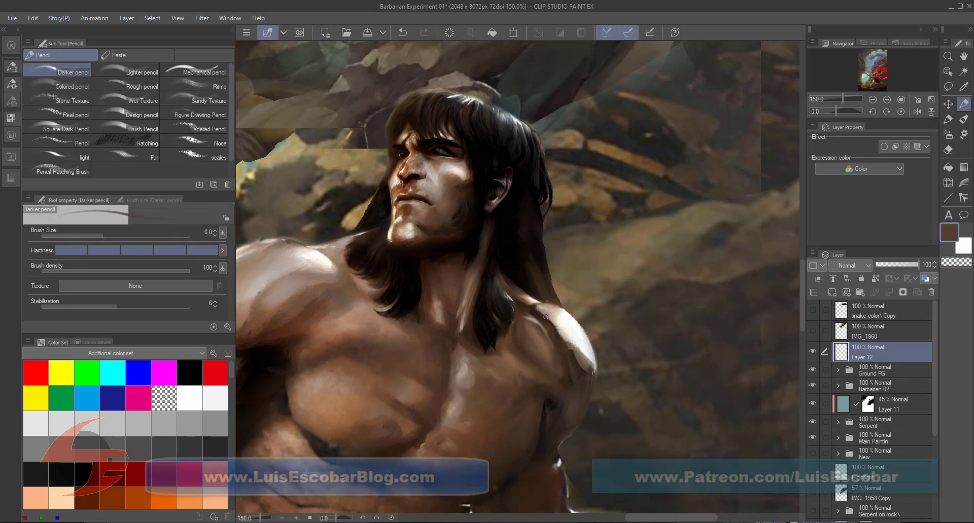
Extend the bright highlight along the barbarian's shoulder edge with sampled near-white, using the Colored pencil at size 15.
key("period")
left_click(515, 325, "alt")
left_click(515, 325, "alt")
left_click(583, 357, "alt")
key("bracketleft")
key("bracketleft")
key("bracketleft")
key("bracketleft")
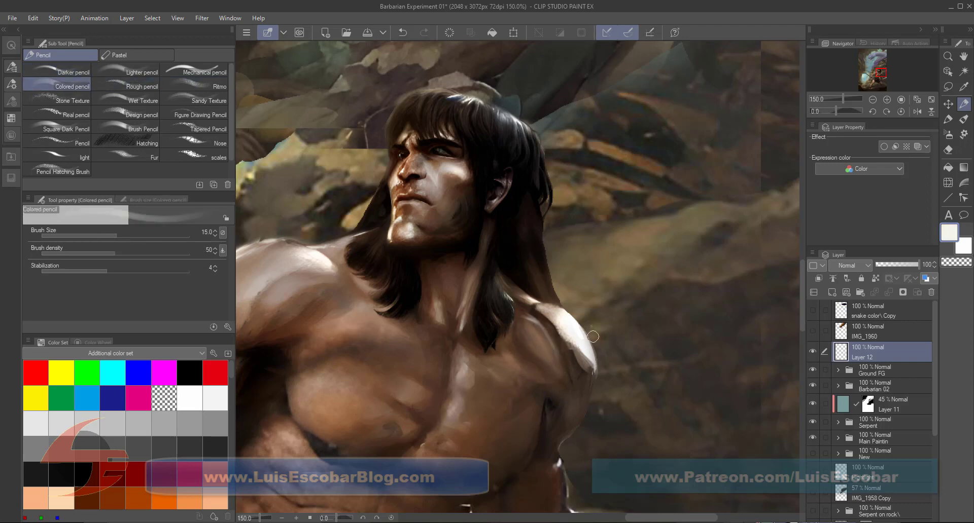
mouse_move(588, 358)
left_mouse_down()
mouse_move(587, 383)
mouse_move(538, 319)
left_mouse_up()
Blend the barbarian's shoulder beneath the highlight with sampled brown tones, using the Colored pencil at size 12.
key("bracketright")
key("bracketright")
key("bracketright")
left_click(561, 376, "alt")
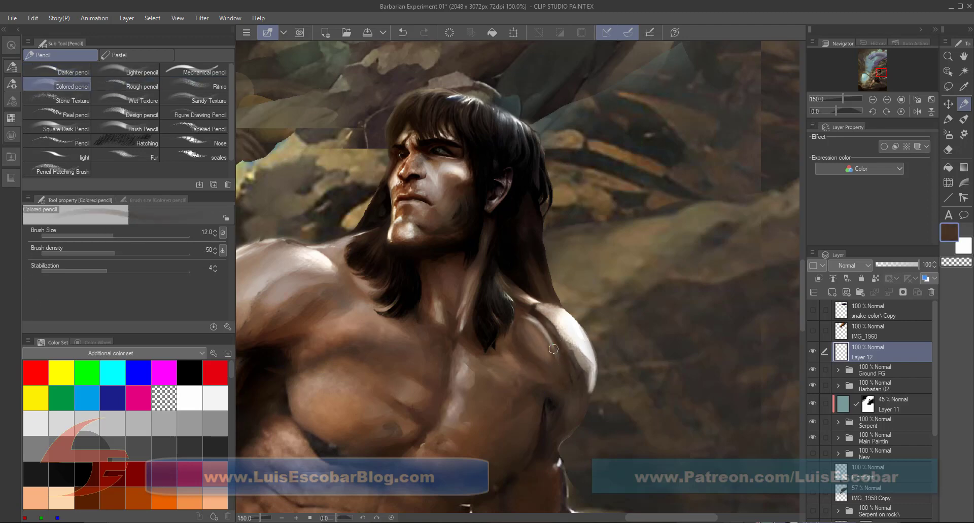
scroll(613, 244, "down", 4)
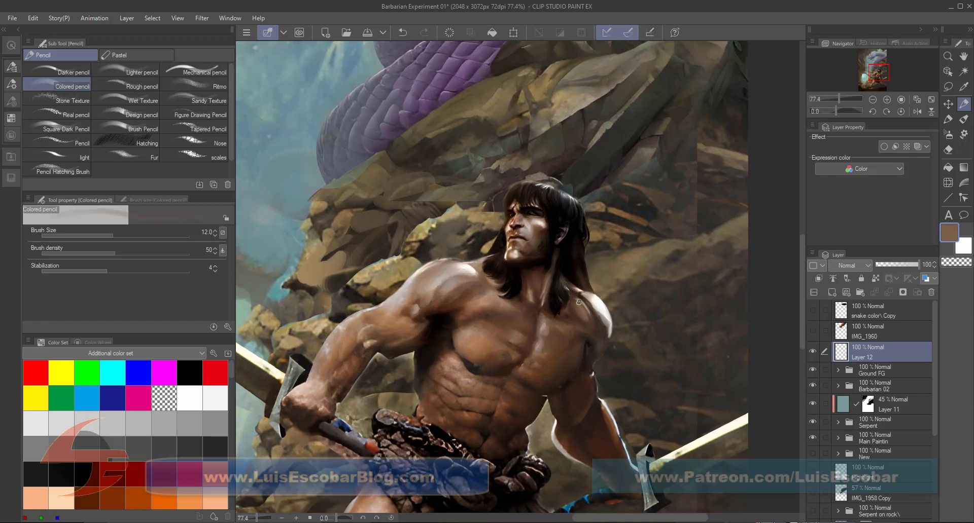
left_click(589, 316, "alt")
Shade the barbarian's shoulder and upper arm with sampled dark browns, using the Colored pencil at sizes 20 and 12.
key("bracketright")
key("bracketright")
key("bracketright")
left_click(579, 310, "alt")
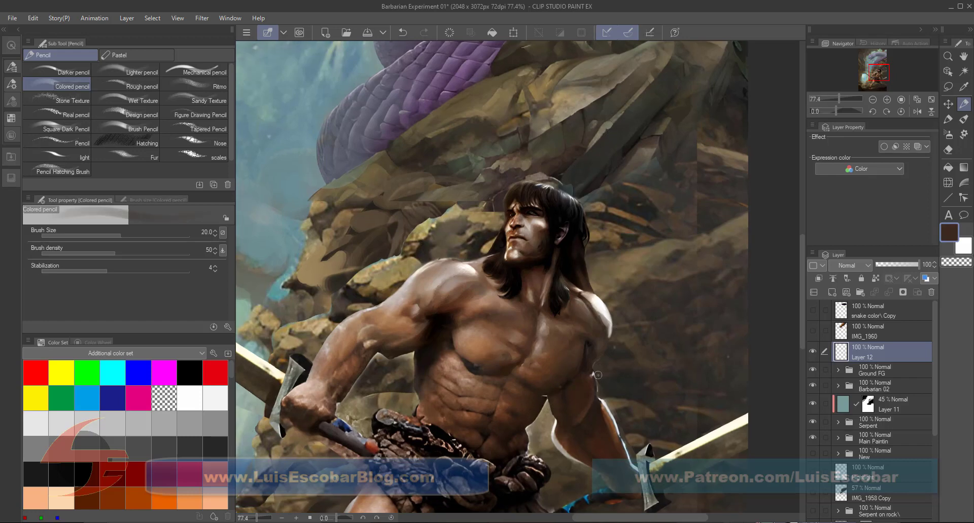
key("bracketleft")
left_click(589, 328, "alt")
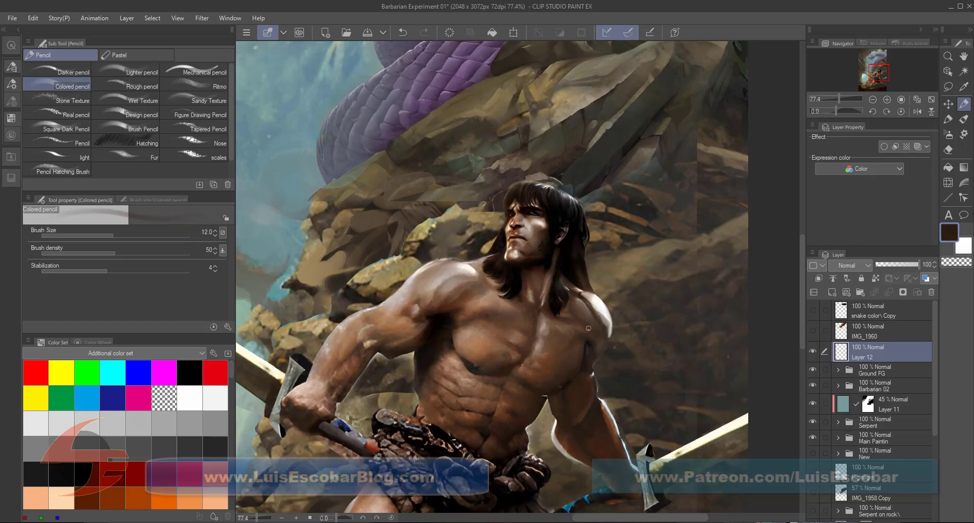
left_click(588, 302, "alt")
scroll(582, 389, "down", 3)
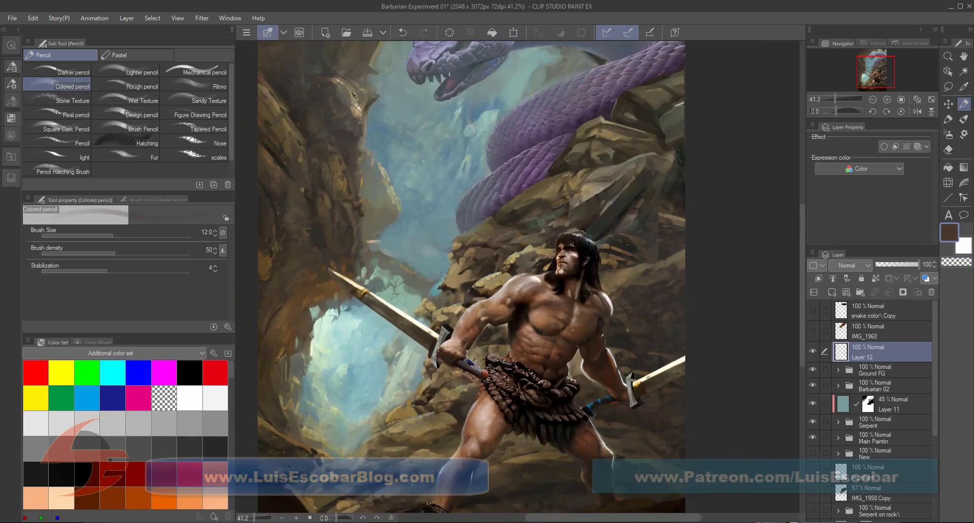
Touch up the barbarian with sampled light grey and dark brown at size 7, and rename the paint layer Fixes.
key("bracketleft")
key("bracketleft")
left_click(605, 325, "alt")
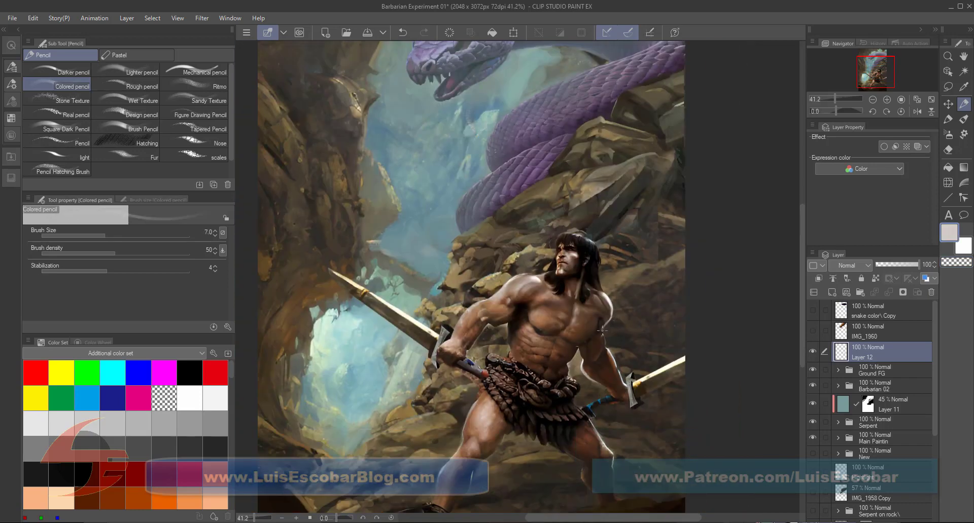
left_click(607, 344, "alt")
scroll(475, 316, "up", 5)
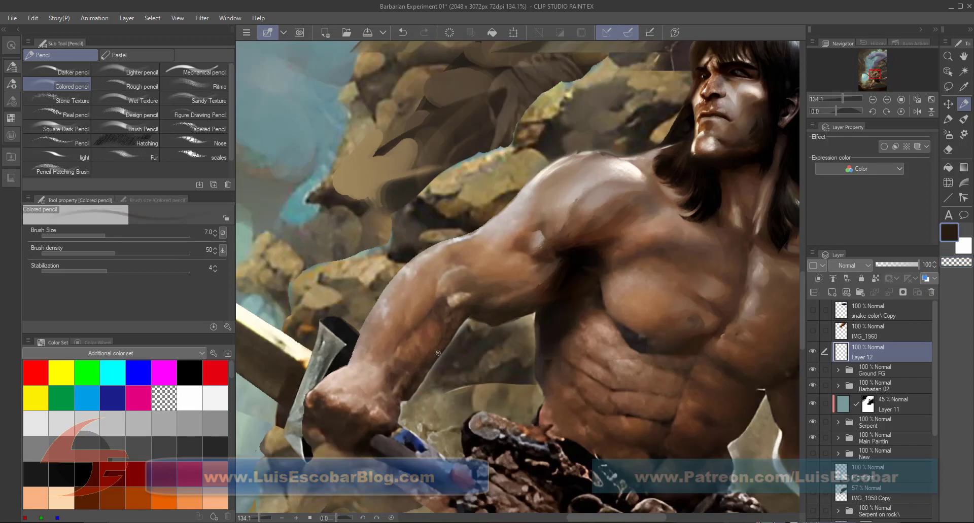
scroll(579, 409, "down", 5)
type("Fixes")
key("Return")
Hide the haze layer, paint the serpent's iris dark red, and choose a lighter red for its glow.
scroll(507, 81, "up", 3)
left_click_drag(456, 228, 522, 304)
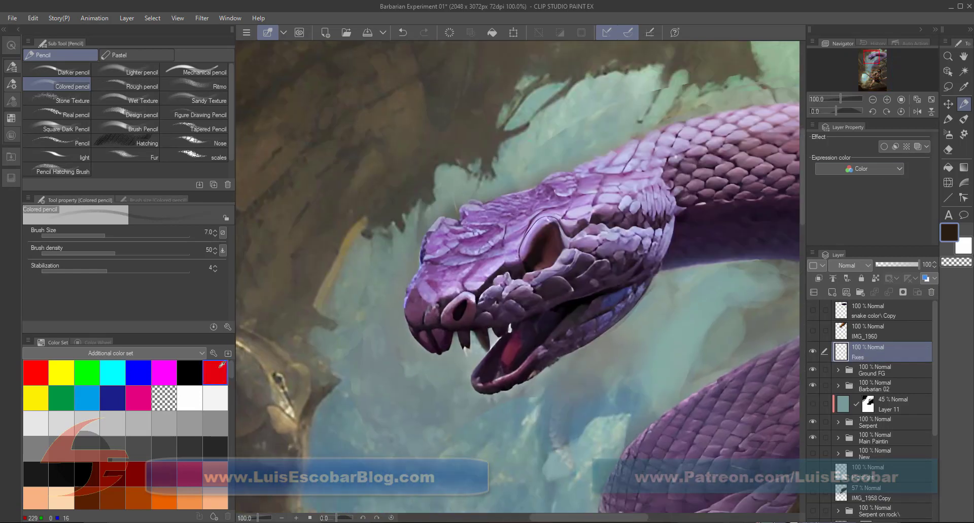
left_click(112, 474)
left_click_drag(538, 256, 560, 247)
left_click(94, 342)
left_click(134, 403)
left_click(116, 236)
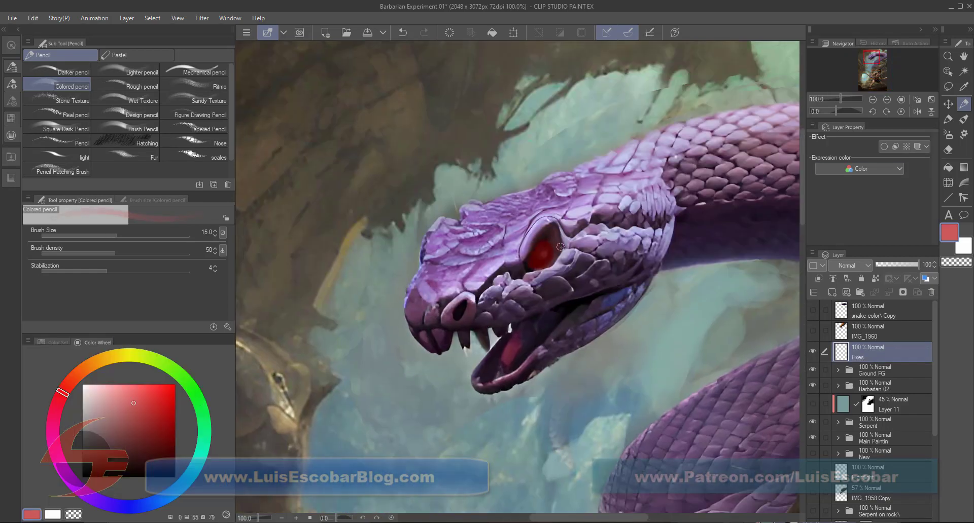
Refine the serpent's glowing red eye and draw its pupil in black with the Colored pencil at size 3.
key("ctrl+z")
left_click(542, 249, "alt")
key("d")
key("bracketleft")
key("bracketleft")
key("bracketleft")
key("bracketleft")
key("bracketleft")
key("bracketleft")
key("bracketleft")
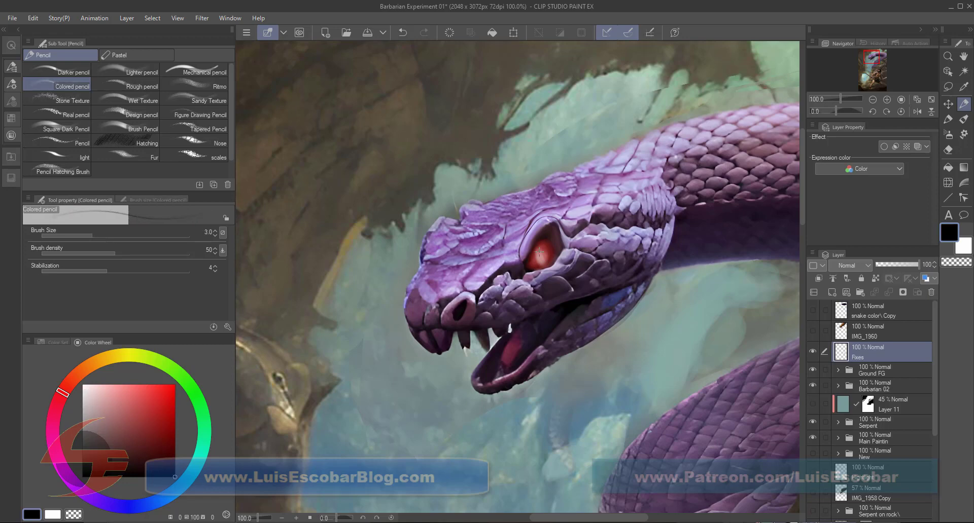
Put the painted serpent eye on a separate layer named Serpent fixes above the Serpent folder.
key("ctrl+0")
key("m")
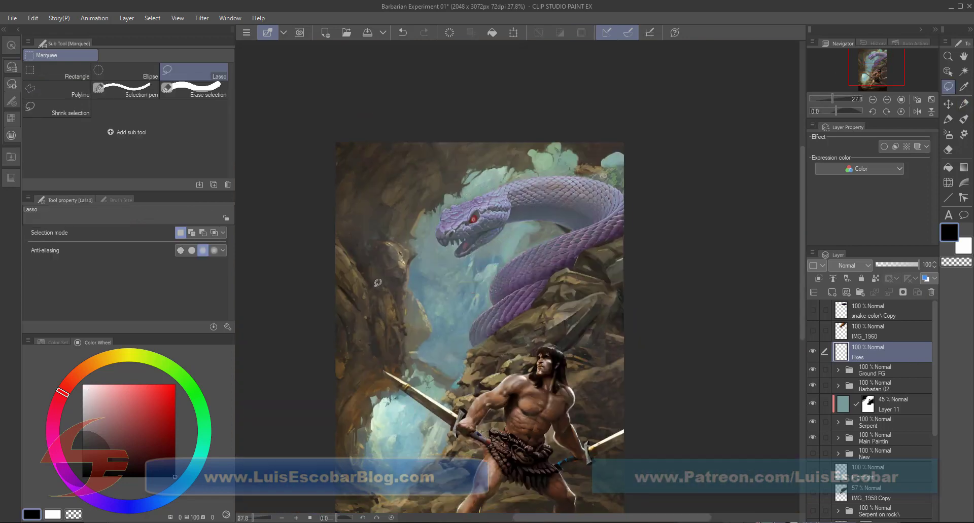
key("ctrl+shift+n")
type("Serpent fixes")
key("Return")
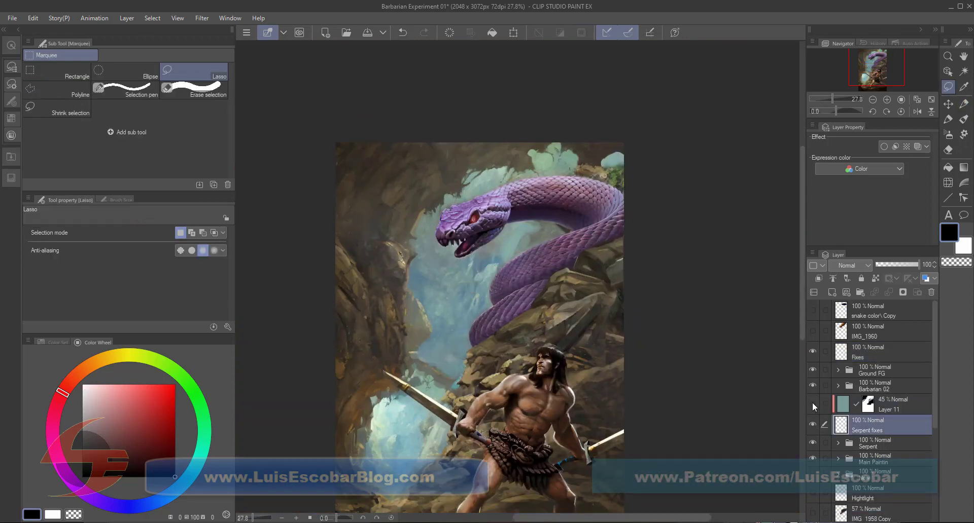
Move the Serpent fixes layer above the Layer 11 haze and set its blending mode to Screen.
scroll(473, 220, "up", 5)
mouse_move(885, 405)
left_mouse_down()
mouse_move(872, 394)
mouse_move(899, 391)
mouse_move(813, 428)
left_mouse_up()
key("ctrl+minus")
key("ctrl+minus")
key("ctrl+minus")
key("ctrl+minus")
left_click(850, 265)
left_click(852, 85)
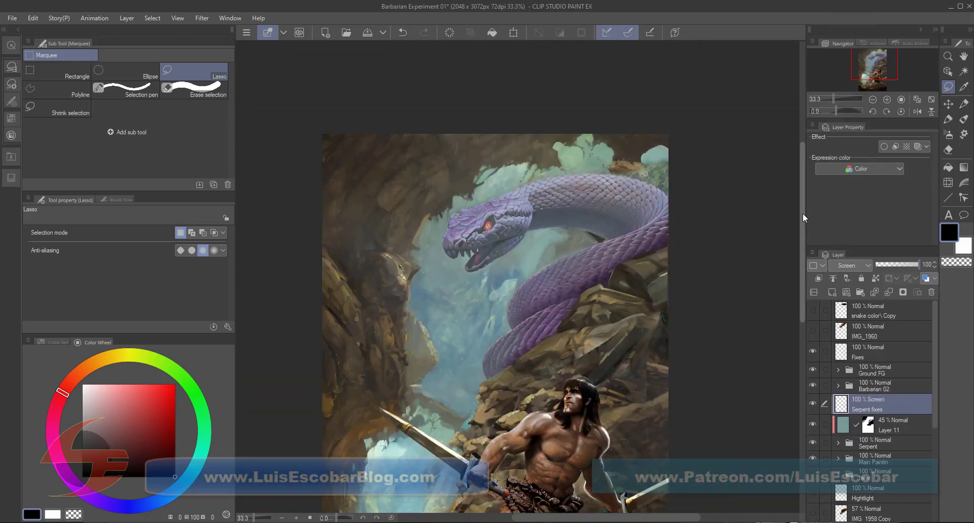
Target the IMG_2043 Copy serpent image and adjust its mouth area with Liquify at brush size 60.
left_click(893, 425)
key("p")
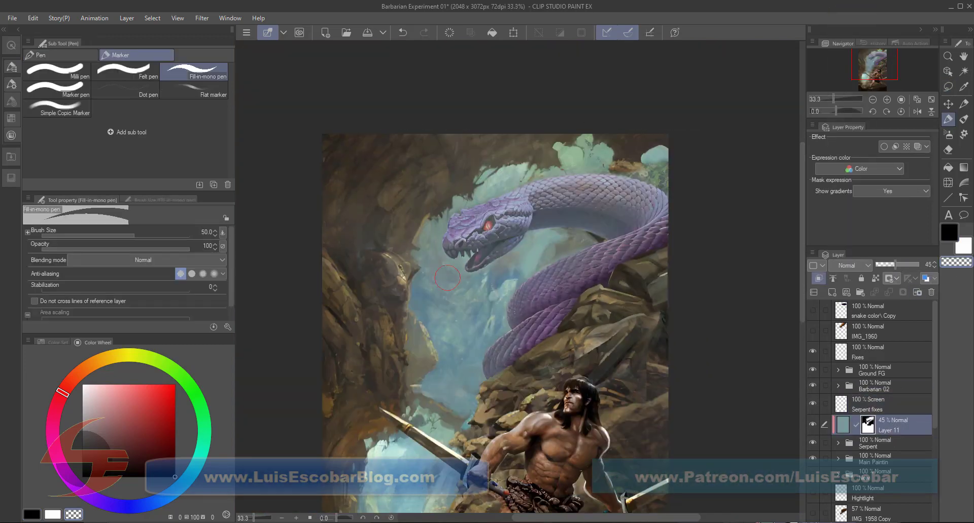
key("j")
scroll(446, 278, "up", 3)
left_click(458, 219, "ctrl+shift")
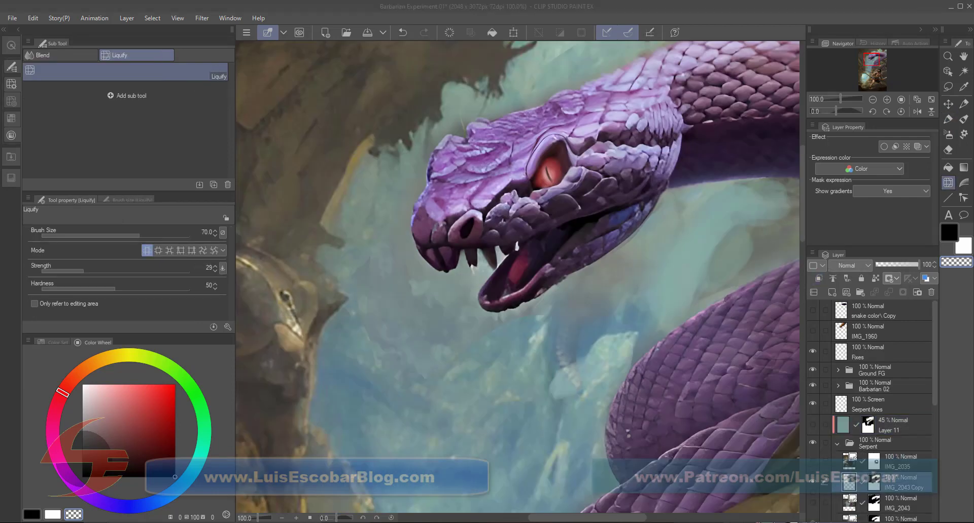
key("bracketleft")
Paint dark shading above the serpent's iris on the Serpent fixes layer, using the Colored pencil at sizes 4 and 5.
left_click(873, 405)
left_click(813, 403)
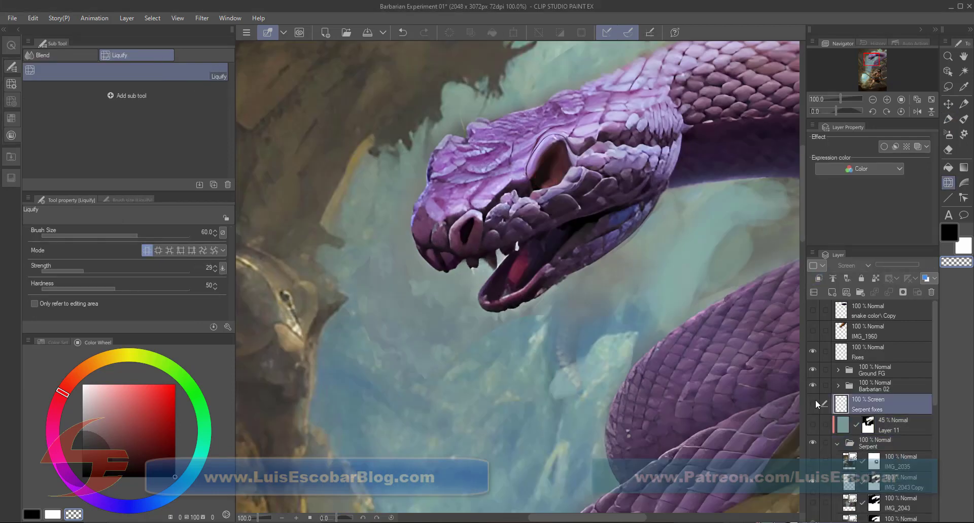
left_click(813, 404)
key("p")
scroll(546, 148, "up", 2)
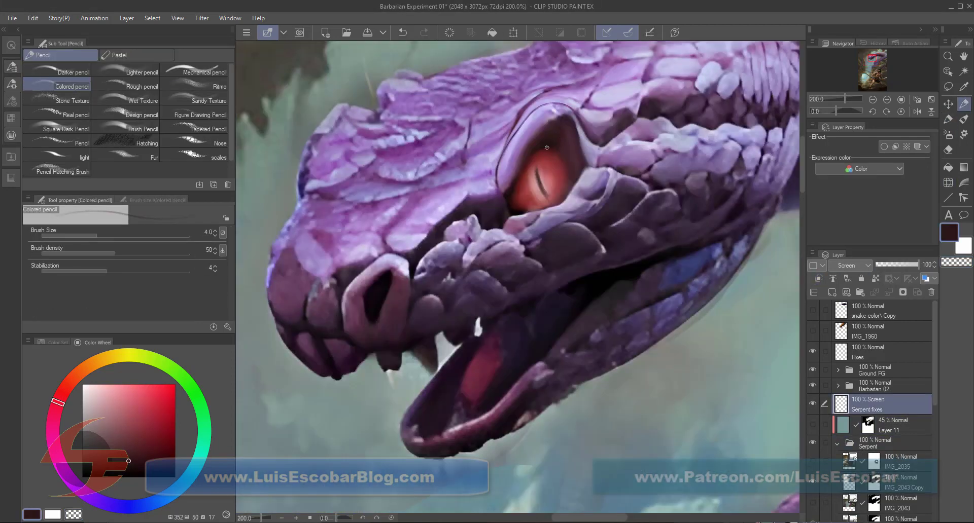
left_click(948, 121)
key("p")
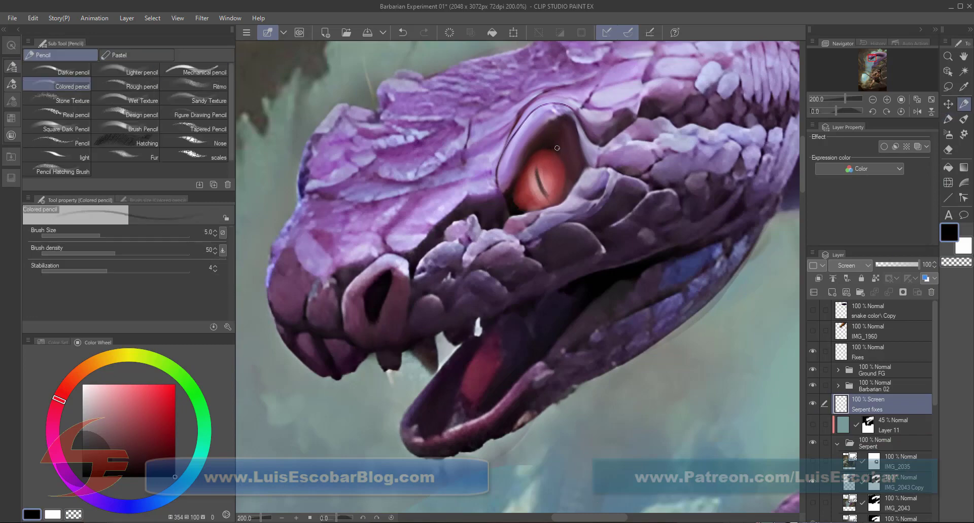
left_click(812, 424)
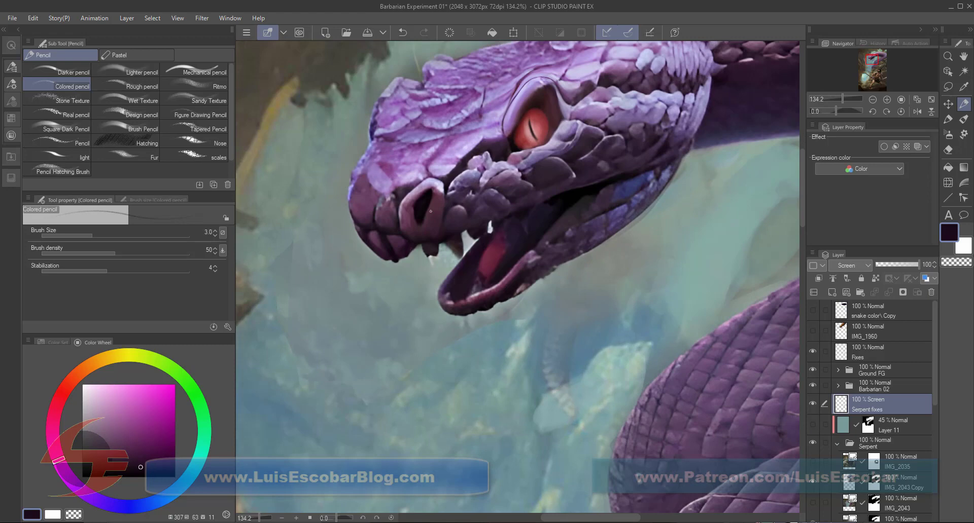
Add a layer above IMG_2043 Copy in the Serpent folder and retouch the eye's rim with sampled dark reds.
left_click(812, 404)
left_click(812, 404)
left_click(767, 428, "ctrl")
key("ctrl+shift+n")
left_click(522, 147, "alt")
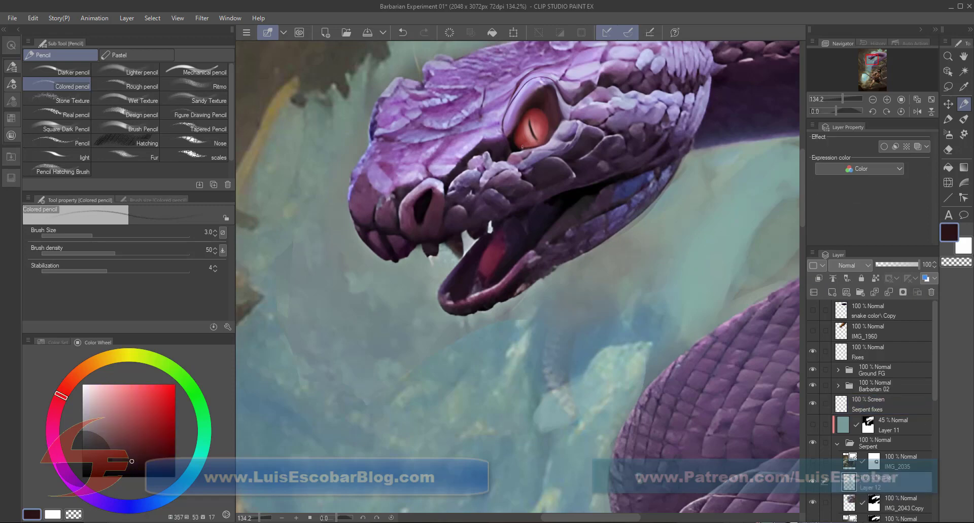
left_click(515, 149, "alt")
key("ctrl+z")
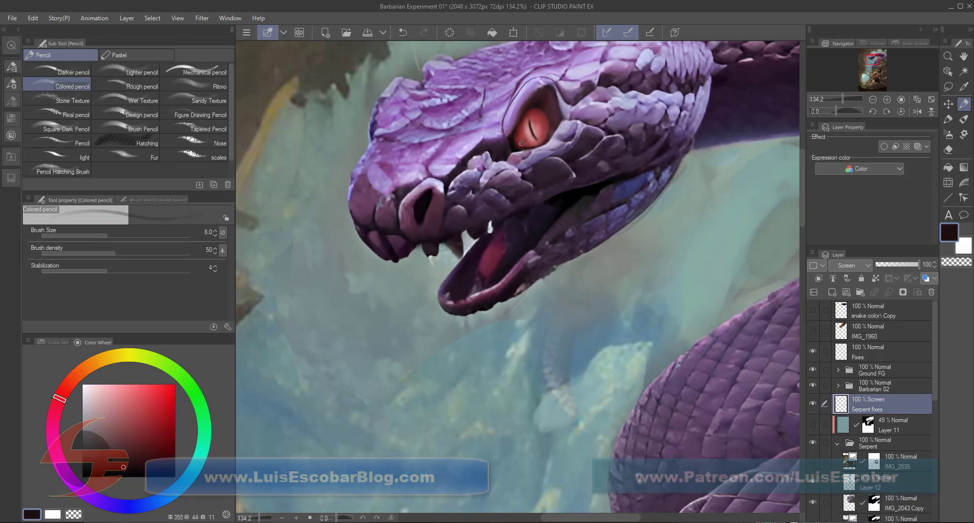
key("]")
Repaint the serpent's front lip and fangs in sampled dark purple on the new Serpent folder layer at size 8.
left_click(876, 477)
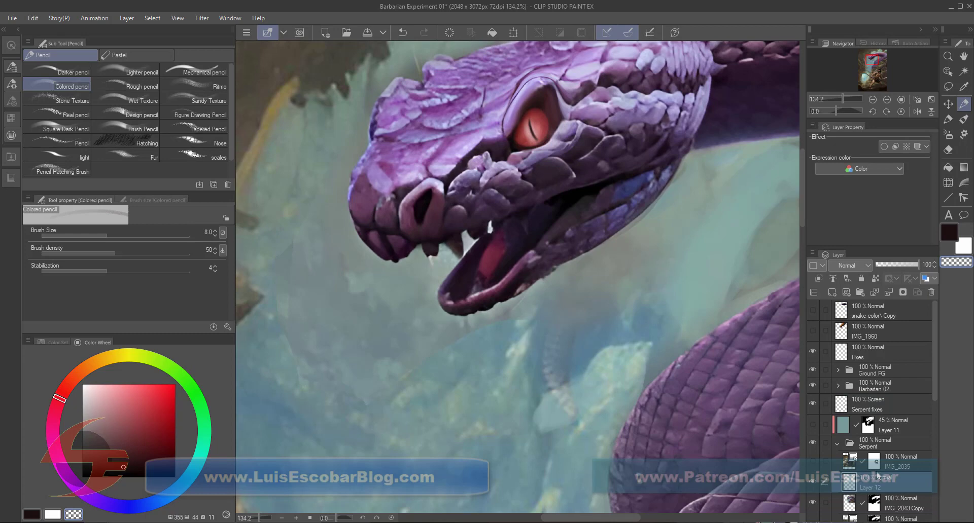
left_click(404, 259, "alt")
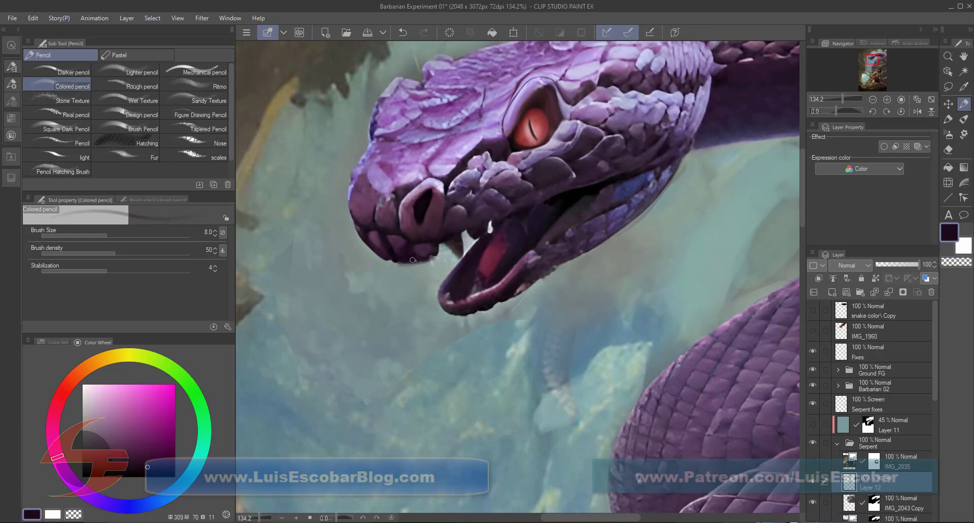
key("p")
left_click(954, 262)
key("p")
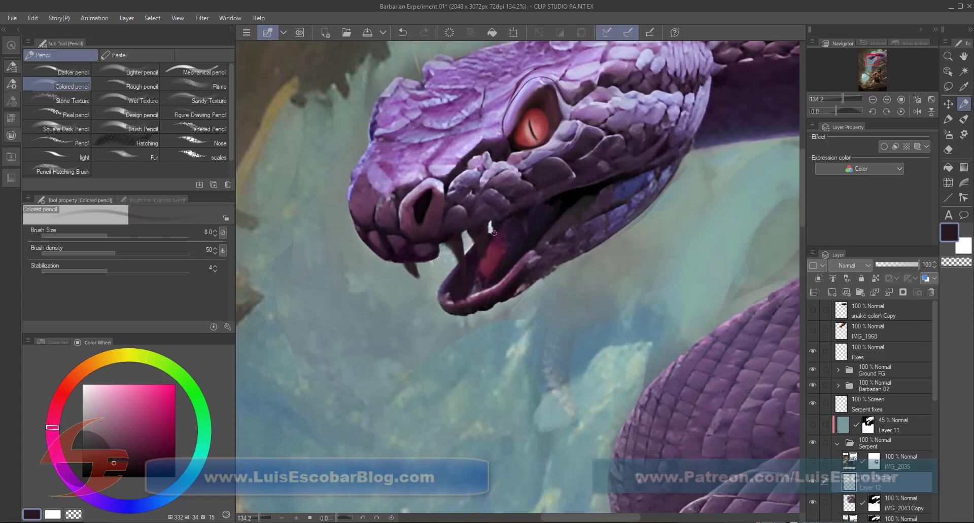
Paint over the white spot inside the serpent's mouth with colors sampled around it.
left_click(477, 236, "alt")
left_click(488, 234, "alt")
left_click(486, 235, "alt")
left_click(491, 224, "alt")
left_click(479, 243, "alt")
Shade and highlight the serpent's long fang with sampled tones, using the Colored pencil at sizes 5 and 4.
left_click(456, 224, "alt")
key("bracketleft")
key("bracketleft")
key("bracketleft")
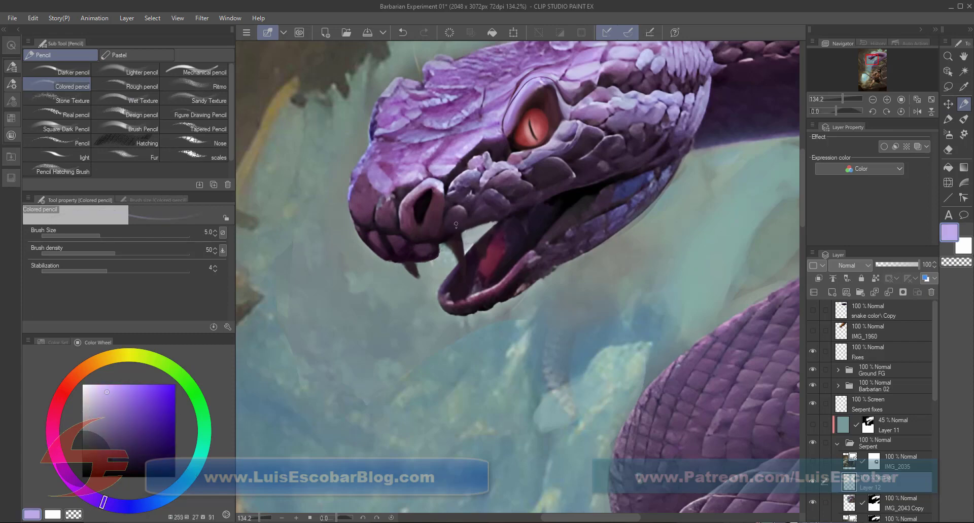
left_click(458, 237, "alt")
key("bracketright")
key("bracketright")
left_click(465, 239, "alt")
key("bracketleft")
key("bracketleft")
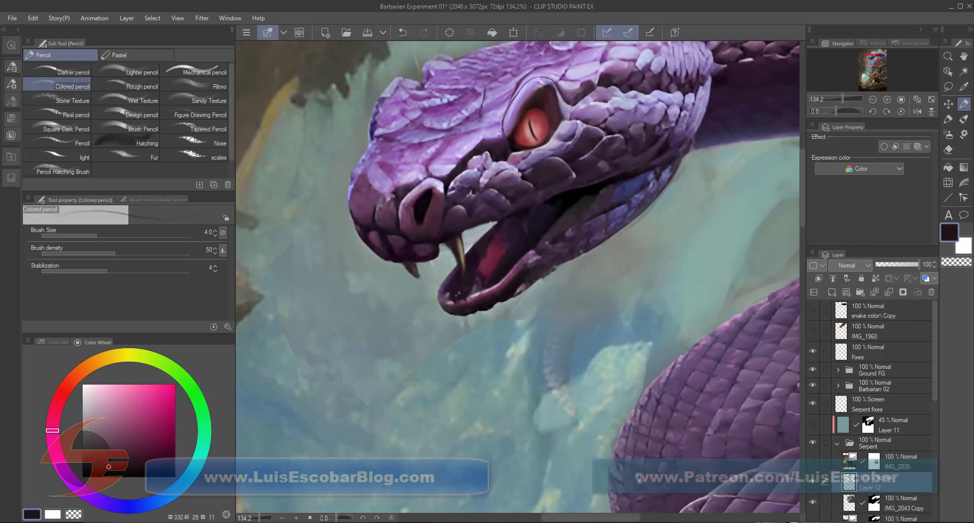
key("bracketright")
key("bracketright")
Toggle the visibility of IMG_1933 Copy 4 in the Main Paintin folder to check its part of the background.
scroll(458, 293, "down", 8)
scroll(932, 498, "down", 5)
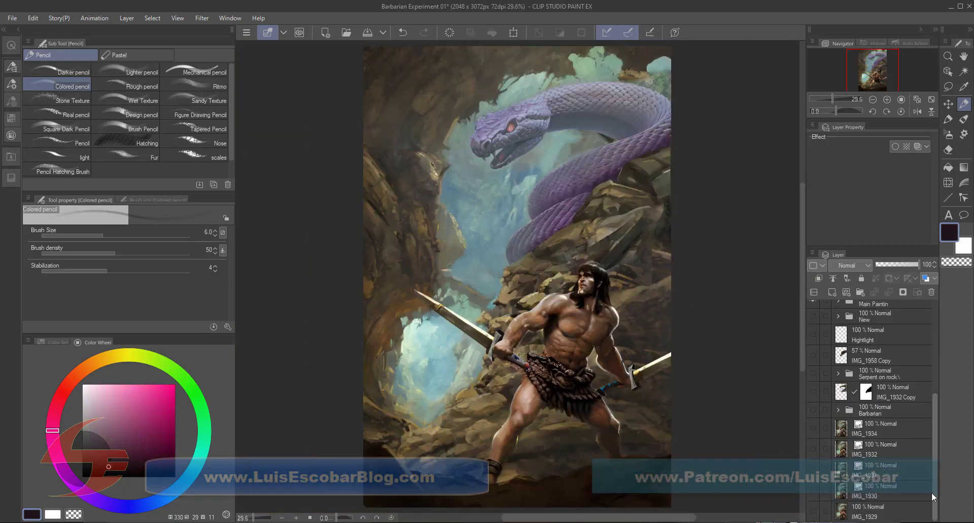
scroll(932, 498, "up", 5)
left_click(814, 413)
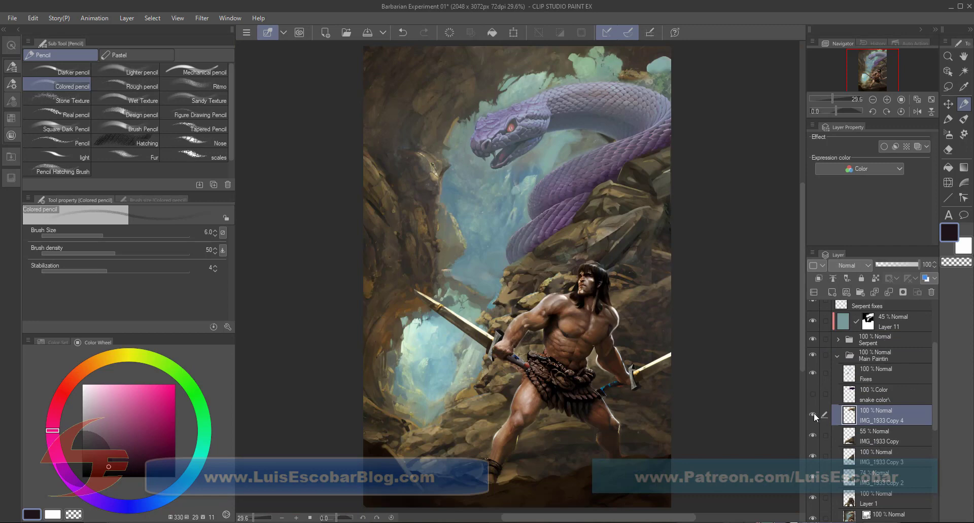
left_click(813, 413)
left_click(873, 457)
left_click(12, 45)
left_click(61, 157)
left_click_drag(651, 204, 688, 202)
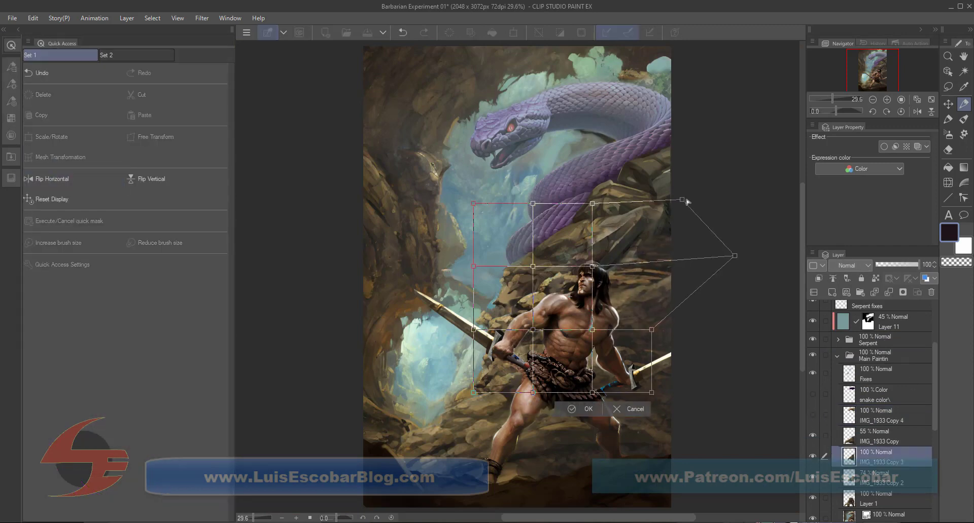
left_click(631, 409)
Mesh-transform the IMG_1933 Copy 2 rock layer, pulling its lower-left corner and right edge outward.
left_click(882, 478)
left_click(61, 157)
left_click_drag(473, 400, 442, 415)
left_click_drag(687, 345, 788, 338)
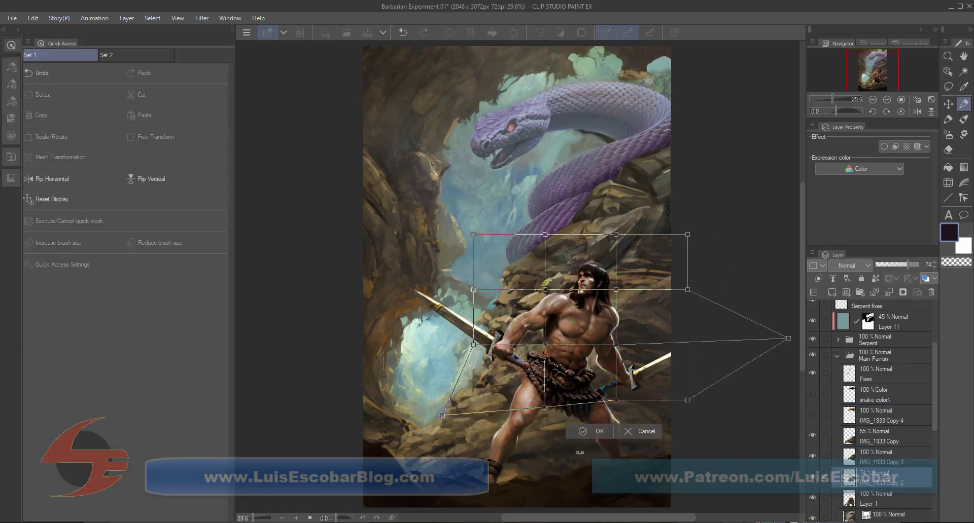
key("Return")
Rename the paint layer inside the Serpent folder Serpent Fixes and the Screen eye layer Serpent Eye.
scroll(931, 454, "up", 4)
left_click(812, 417)
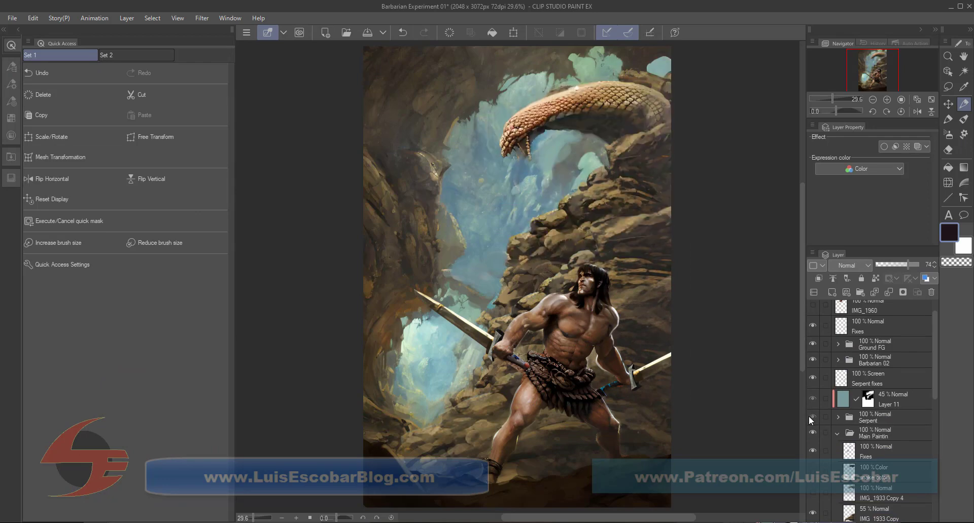
left_click(812, 417)
left_click(838, 417)
left_click(857, 458)
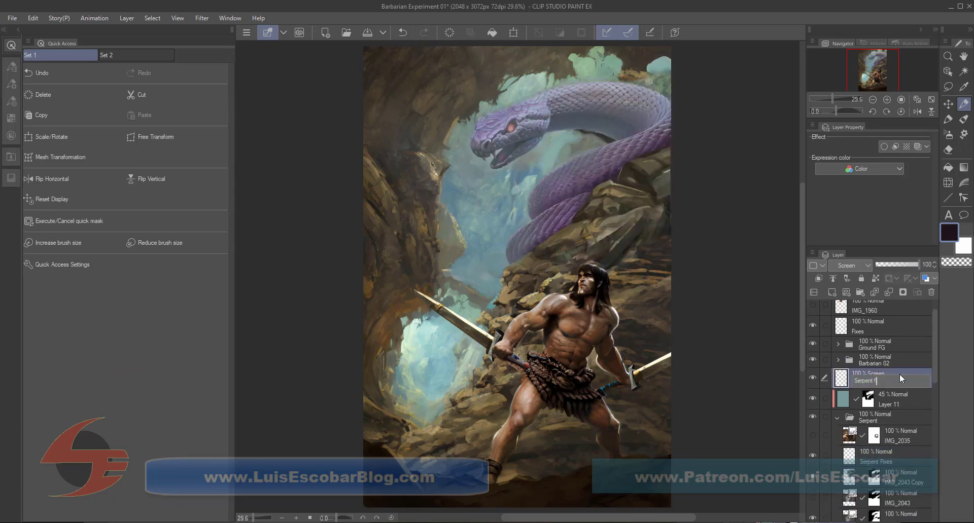
Undo the background stroke made on the Serpent Fixes layer and select the Fixes layer in the Main Paintin folder.
scroll(577, 278, "up", 5)
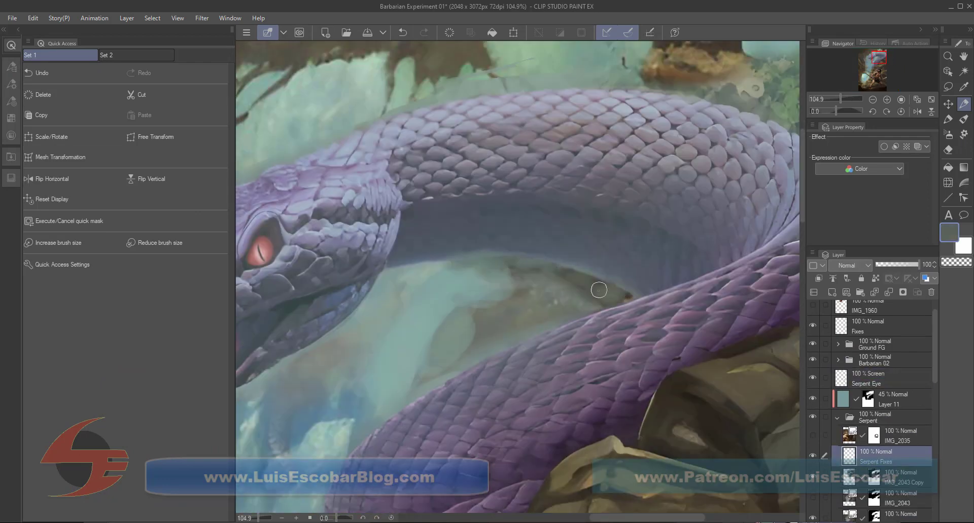
key("ctrl+z")
left_click(869, 417)
left_click(837, 417)
scroll(929, 376, "down", 4)
left_click(812, 319)
left_click(812, 320)
left_click(868, 338)
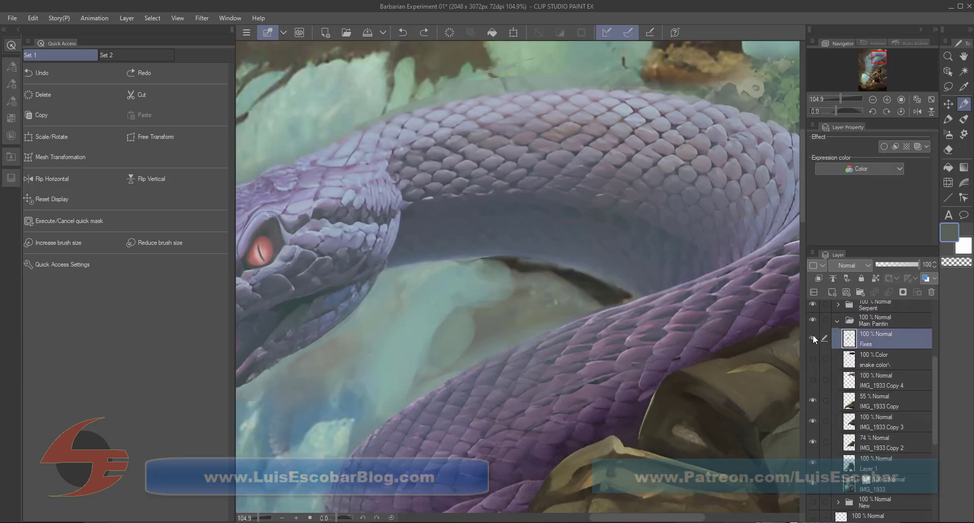
Paint sampled teal and blue tones over the dark rock edge and sky inside the serpent's coil on the Fixes layer.
left_click_drag(457, 304, 570, 282)
left_click(616, 233, "alt")
left_click(400, 443, "alt")
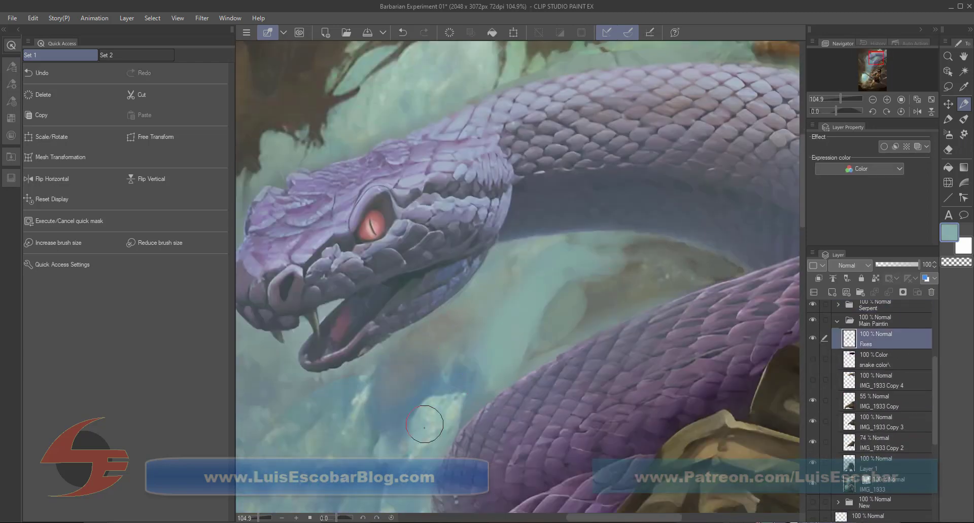
left_click(565, 278, "alt")
left_click(507, 350, "alt")
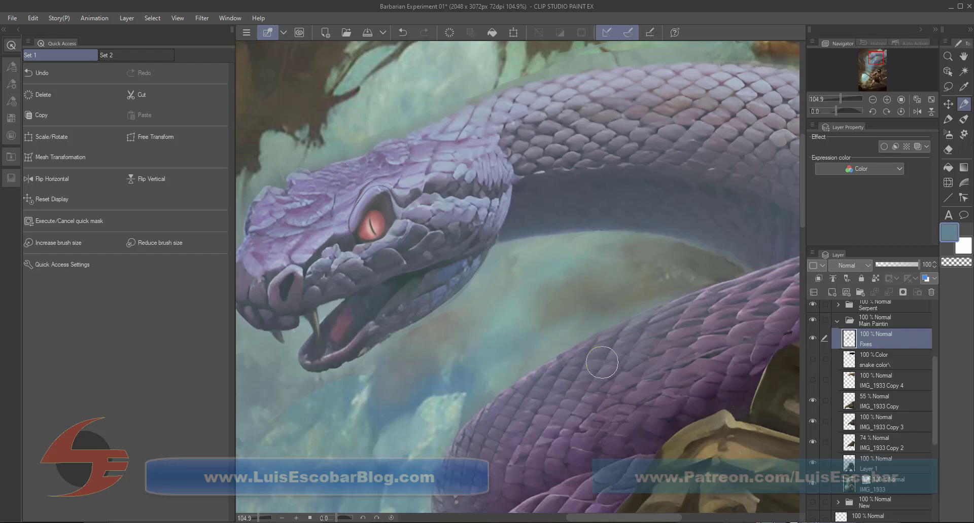
scroll(537, 264, "down", 3)
left_click(812, 319)
left_click(812, 320)
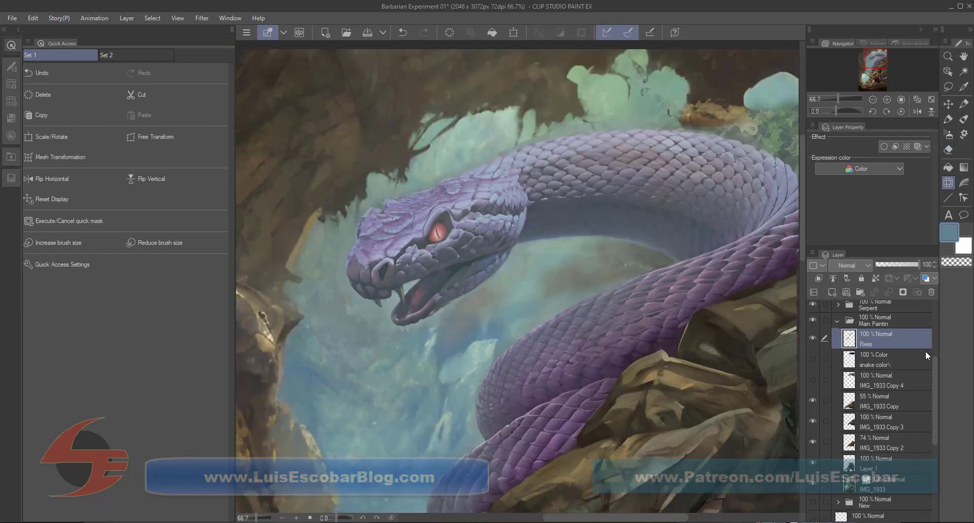
Open the Serpent folder and hide the painted background and Layer 11 tint so the serpent's masked layers stand alone.
scroll(925, 351, "up", 2)
left_click(892, 344)
key("b")
scroll(884, 357, "up", 1)
left_click(839, 376)
left_click(898, 479)
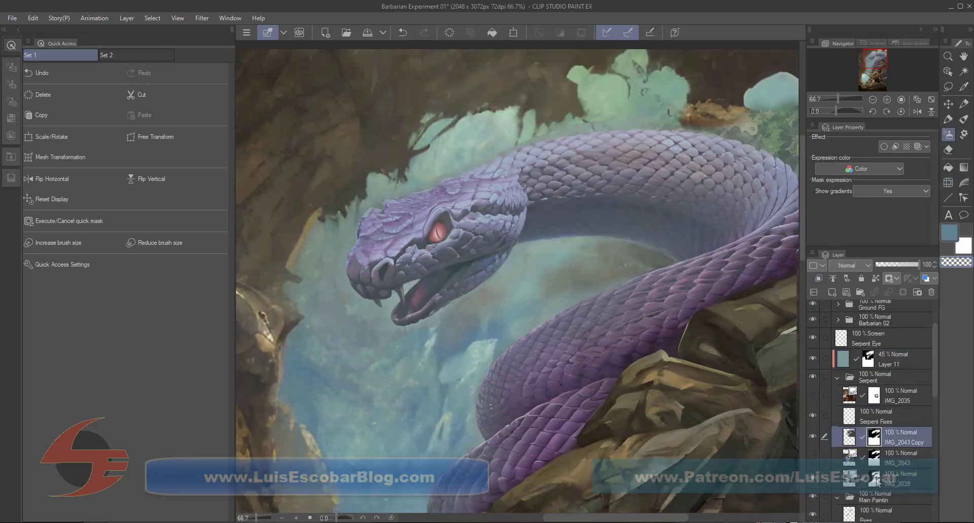
left_click(948, 120)
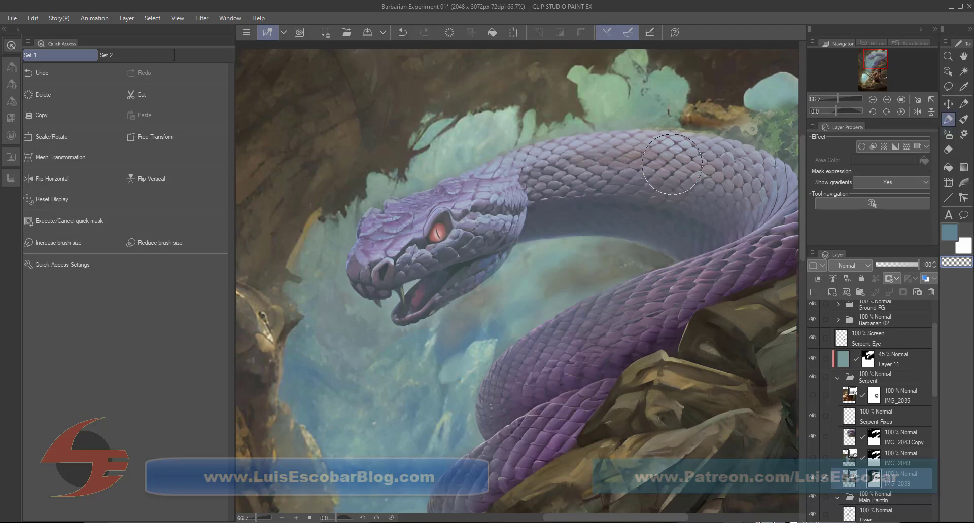
left_click(585, 107, "ctrl+shift")
scroll(818, 362, "down", 3)
left_click(813, 306, "alt")
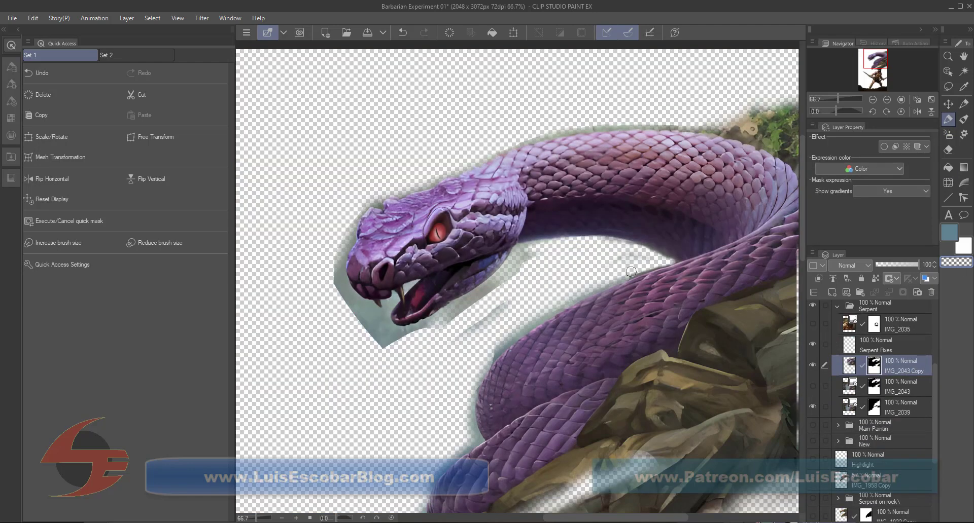
Mask away the leftover background around the serpent's head on the IMG_2043 Copy layer with the airbrush.
left_click(645, 265, "ctrl+shift")
key("b")
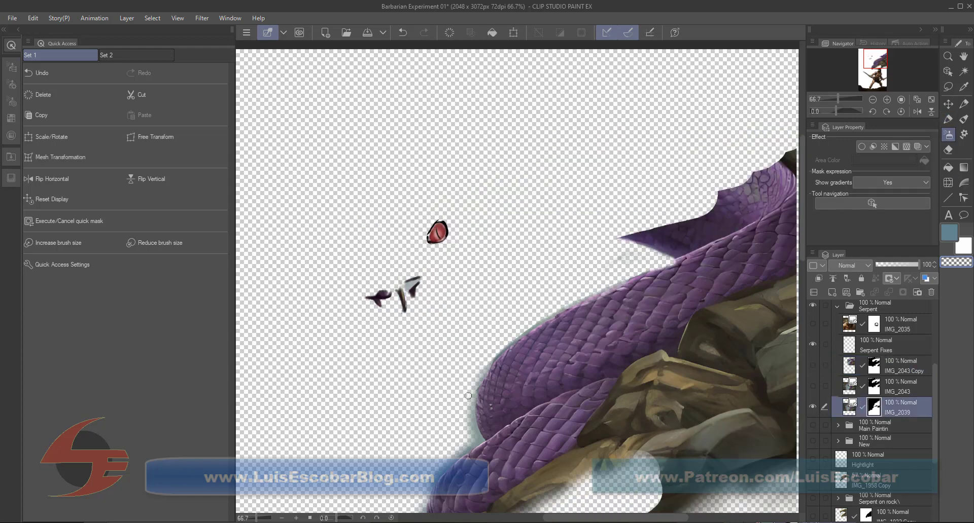
key("ctrl+z")
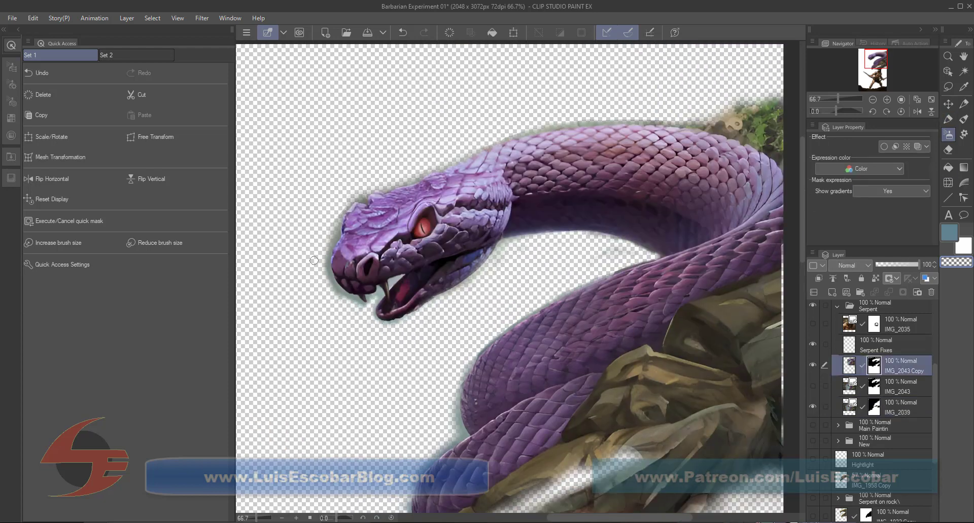
Airbrush the IMG_2039 layer mask to fill the gap in the rocks below the serpent and feather their lower edge.
scroll(722, 395, "down", 1)
left_click_drag(731, 520, 722, 395)
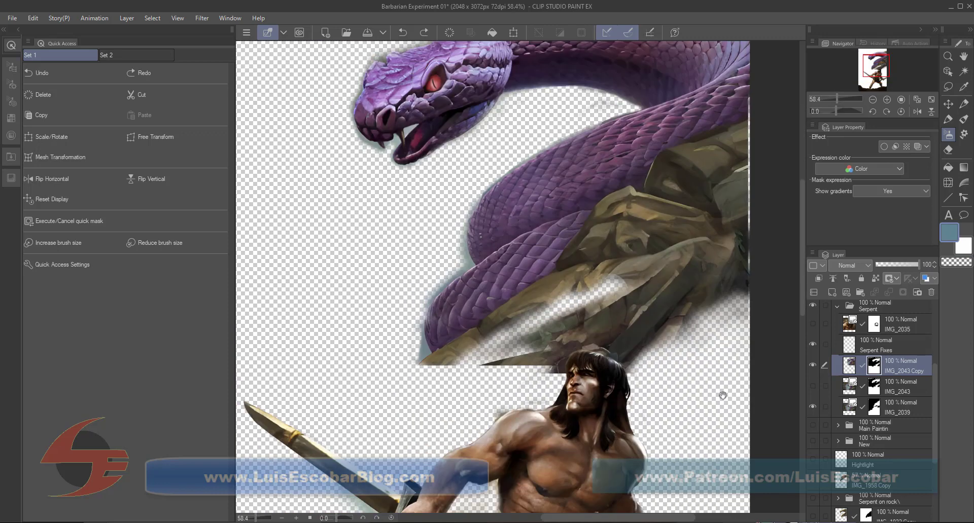
left_click_drag(634, 284, 522, 333)
left_click_drag(578, 294, 461, 362)
left_click_drag(700, 305, 456, 365)
left_click_drag(674, 324, 468, 364)
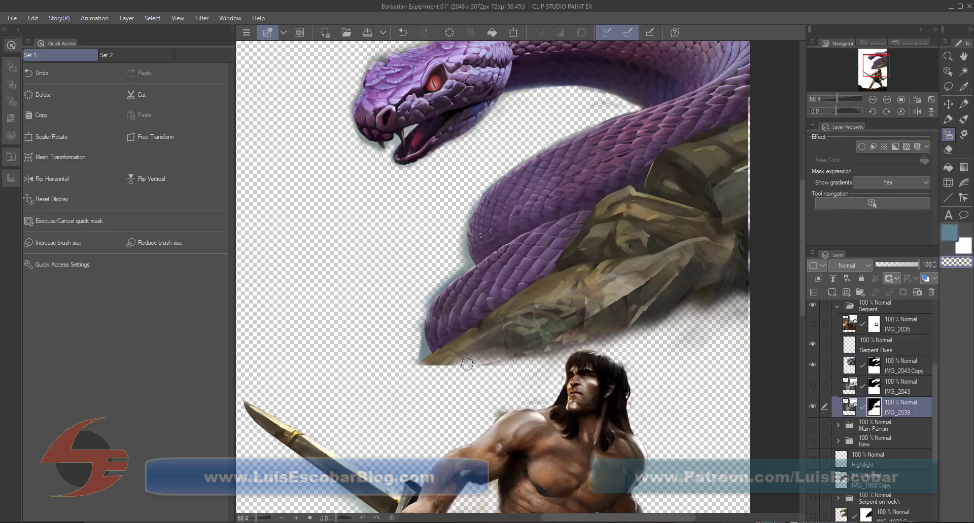
Show the Main Paintin folder and Layer 11 again, and set Layer 11's opacity to 30%.
left_click(812, 425)
left_click(903, 365)
scroll(726, 385, "down", 2)
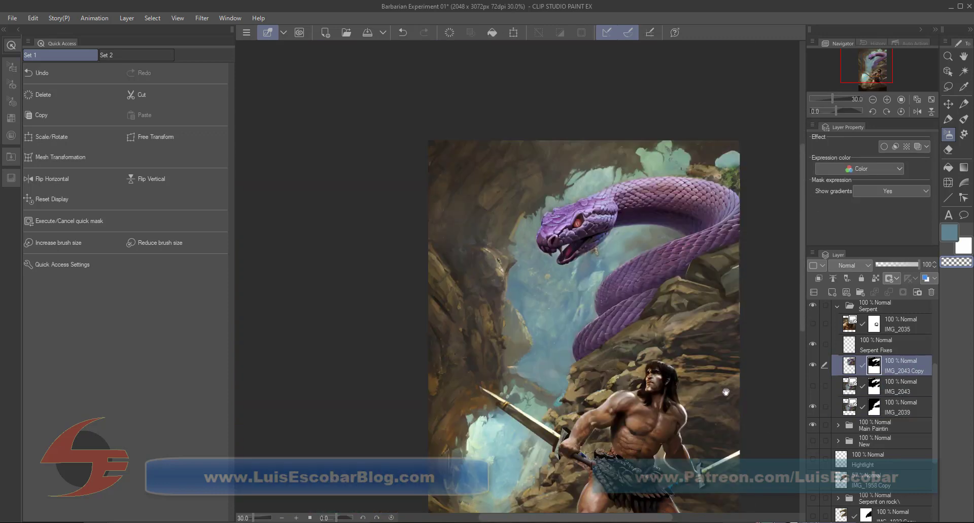
scroll(852, 388, "up", 3)
left_click(903, 375)
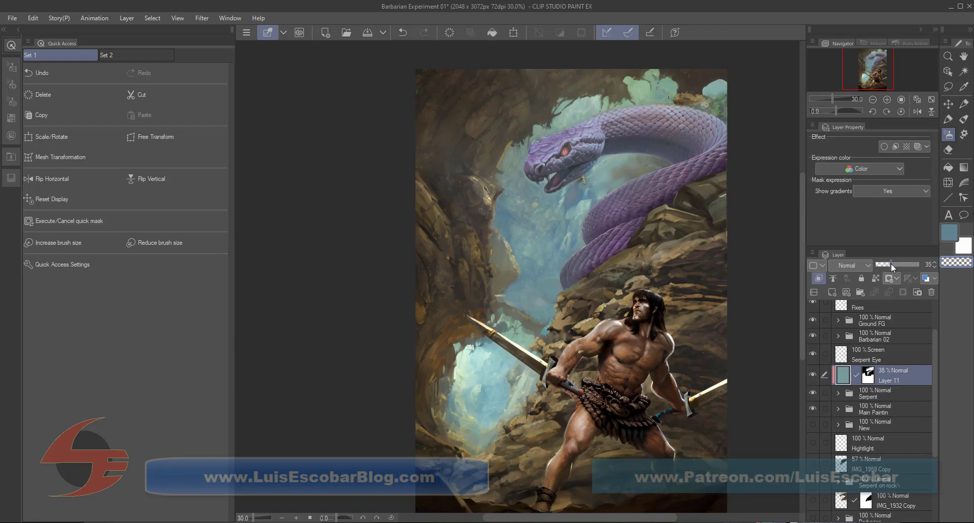
left_click_drag(893, 268, 891, 267)
Paint out the stray mark below the serpent's jaw on the Fixes layer and ready the Finger tip blender at size 60.
scroll(588, 189, "up", 5)
left_click(836, 426)
left_click(883, 443)
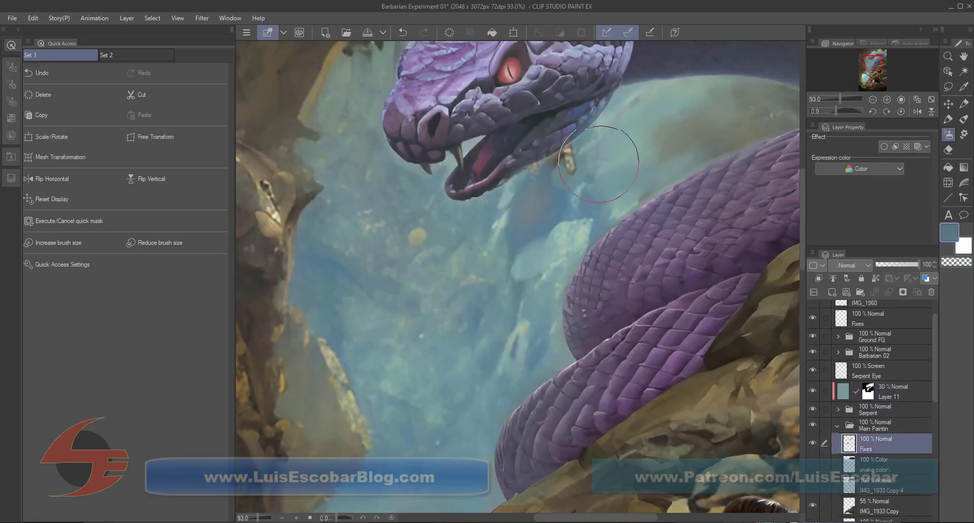
key("p")
key("j")
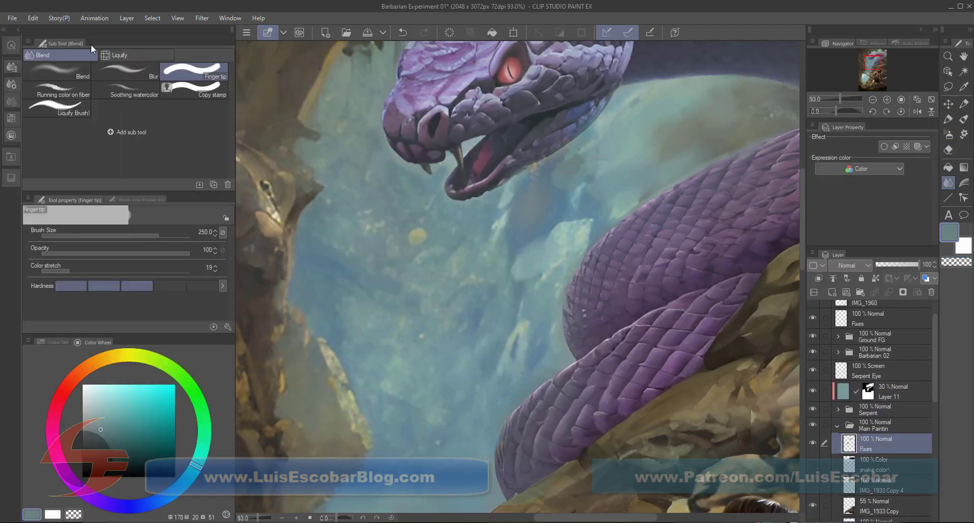
scroll(517, 335, "down", 4)
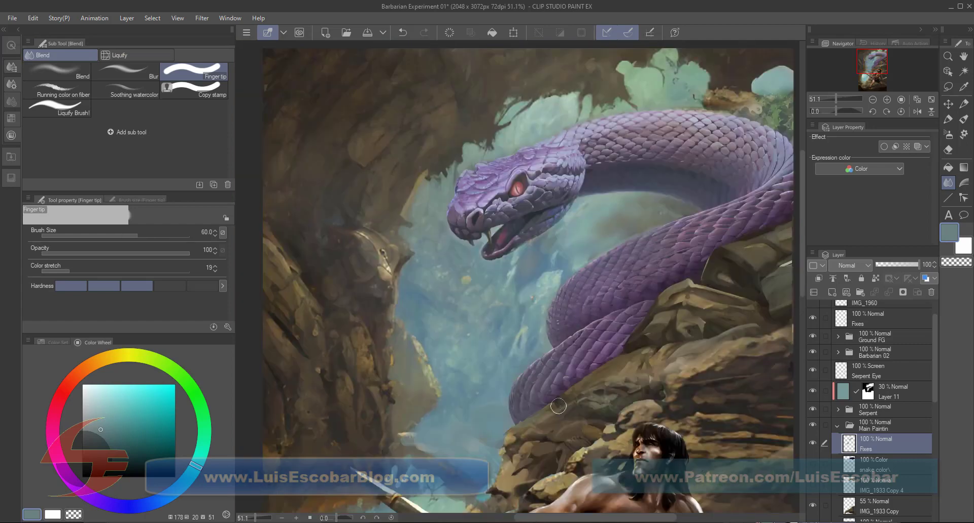
Mask the IMG_1933 Copy 3 and IMG_1933 Copy rock layers with the Hard airbrush at size 70 to blend the rocks behind the barbarian.
left_click_drag(635, 241, 637, 21)
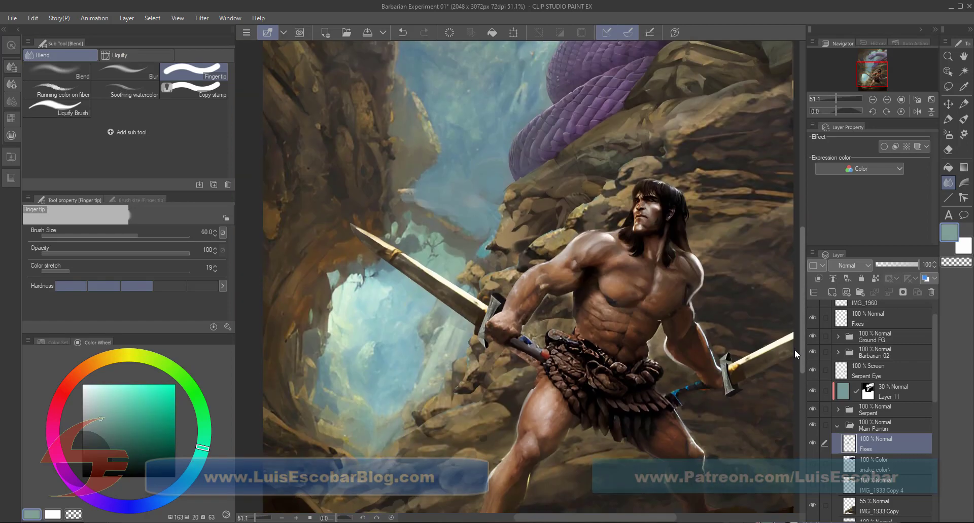
scroll(813, 433, "down", 3)
left_click(873, 456)
key("b")
mouse_move(635, 172)
left_mouse_down()
mouse_move(533, 268)
mouse_move(657, 208)
mouse_move(577, 355)
mouse_move(679, 137)
mouse_move(662, 177)
mouse_move(523, 264)
left_mouse_up()
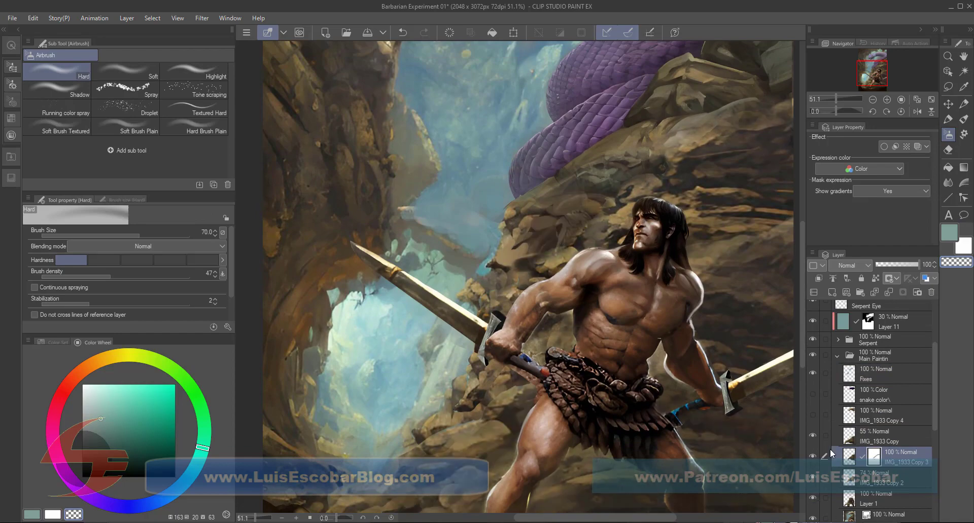
left_click(878, 436)
scroll(604, 434, "down", 2)
left_click(837, 357)
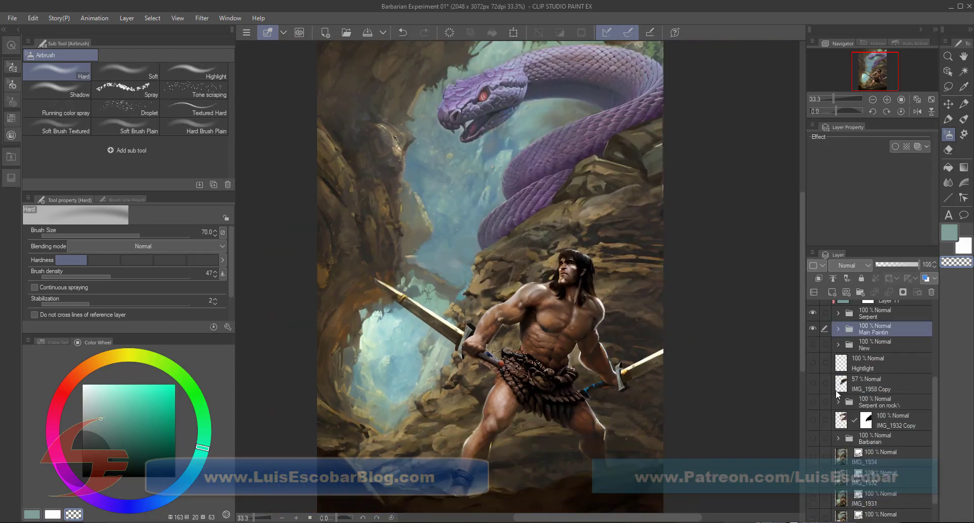
Switch to Photos to look through the earlier reference images for background material, and return to Clip Studio Paint.
left_click(812, 351)
scroll(816, 395, "up", 2)
left_click(813, 367, "alt")
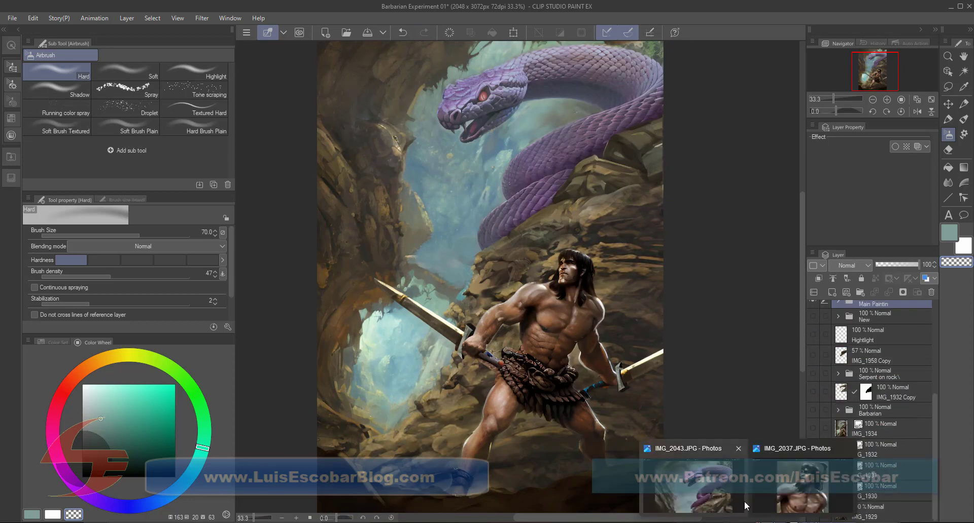
left_click(663, 494)
key("Left")
key("Left")
key("Left")
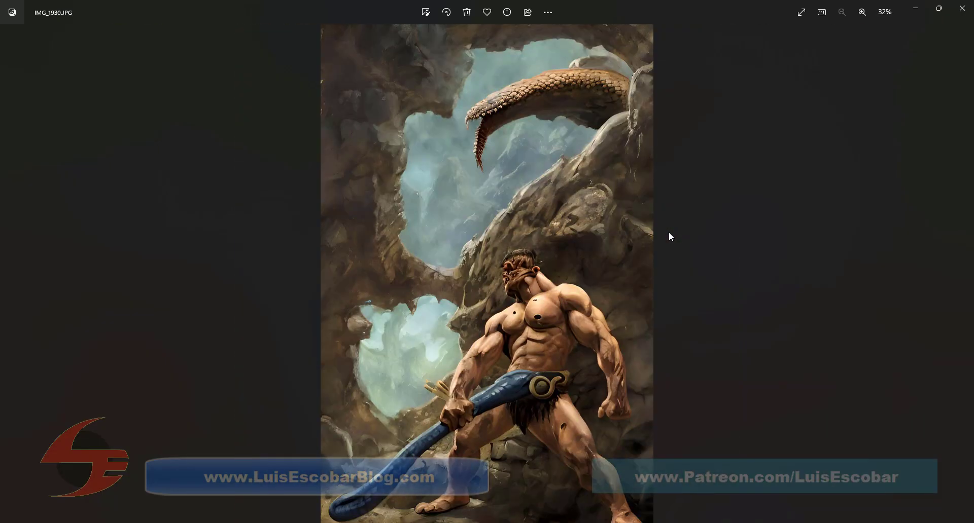
key("Left")
key("alt+Tab")
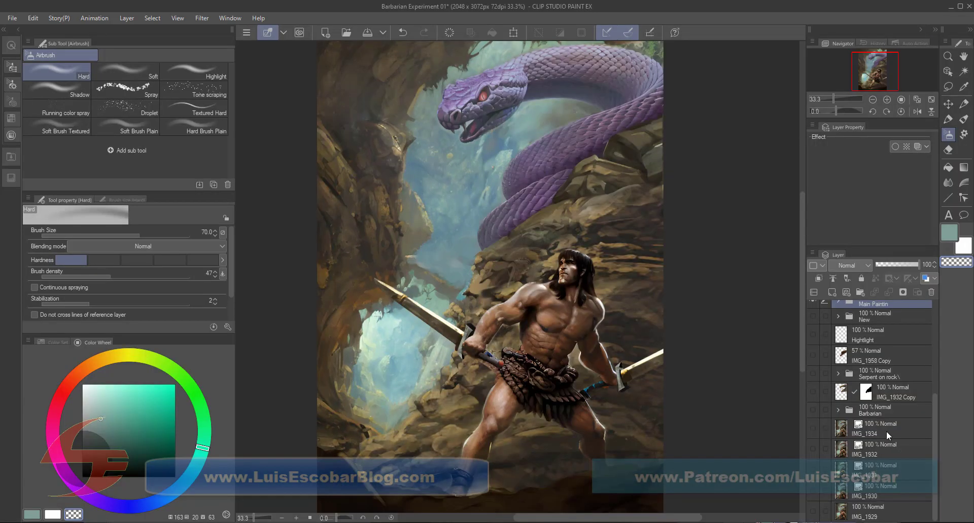
Copy the IMG_1933 image above the Fixes layer and keep only a lassoed patch of its rock arch inside the serpent's coil.
scroll(899, 383, "up", 5)
key("alt")
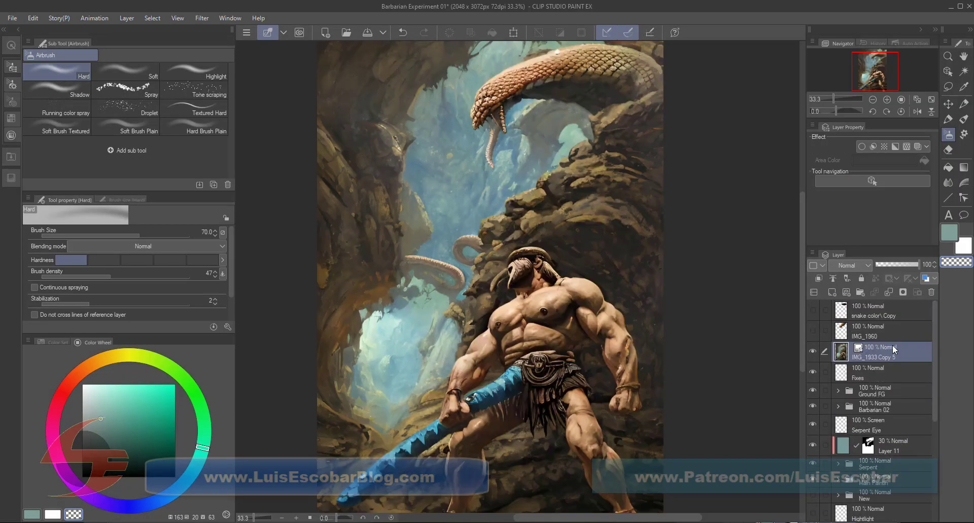
key("m")
mouse_move(561, 90)
left_mouse_down()
mouse_move(564, 133)
mouse_move(588, 107)
left_mouse_up()
left_click_drag(596, 140, 595, 117)
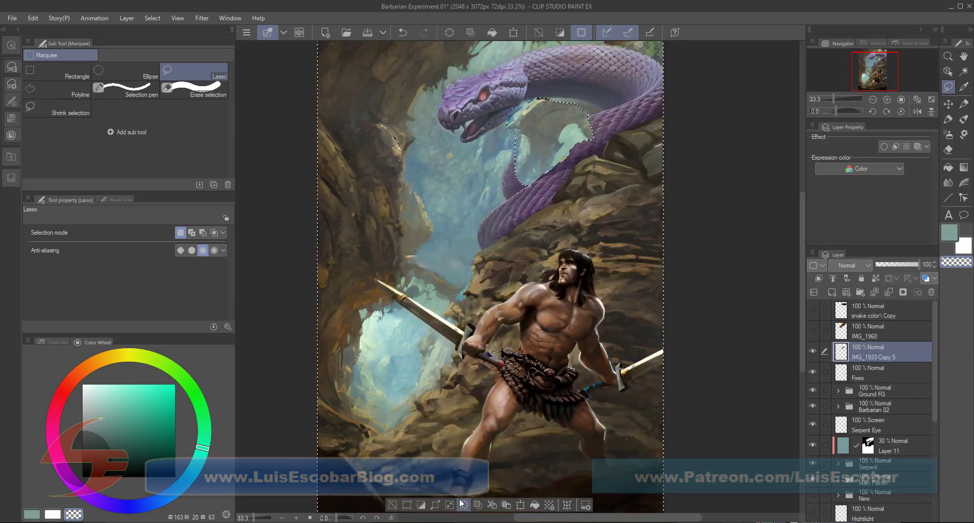
Move the IMG_1933 Copy 5 arch patch into the Main Paintin folder and scale it to about 126% by 112% behind the coil.
scroll(831, 449, "down", 3)
left_click_drag(872, 308, 892, 435)
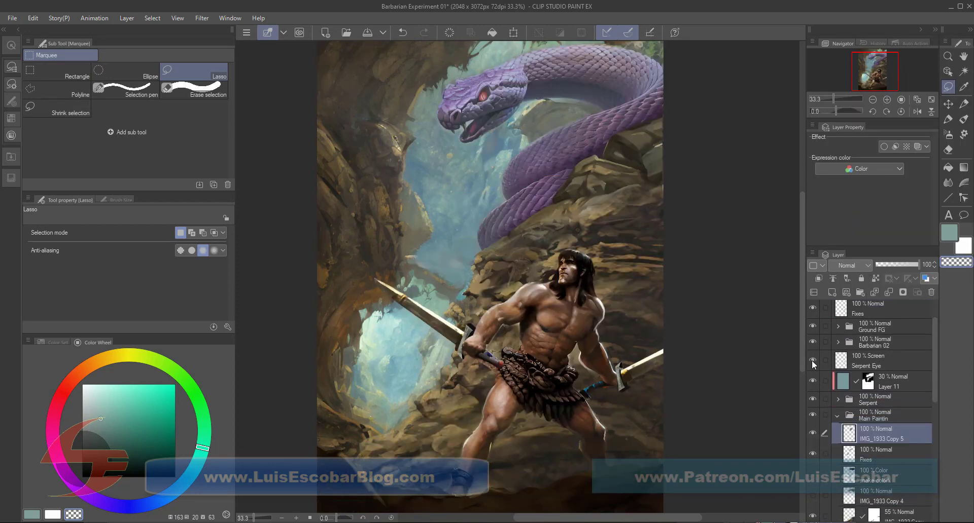
left_click(838, 400)
scroll(820, 400, "down", 2)
scroll(812, 446, "down", 4)
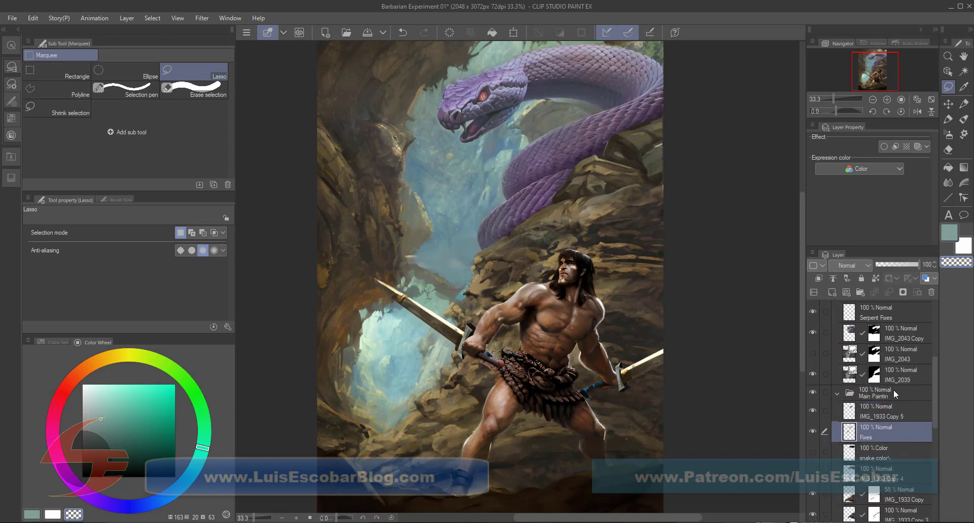
key("ctrl+t")
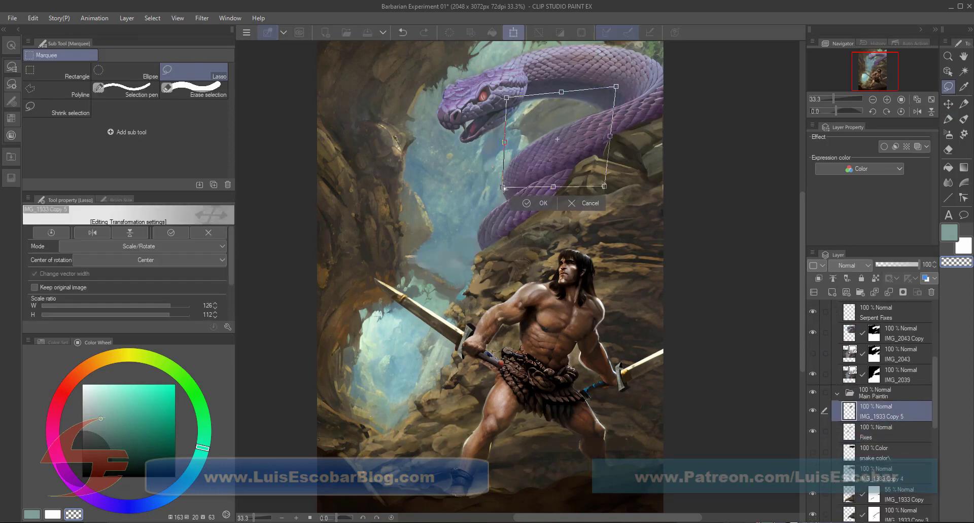
left_click_drag(528, 147, 507, 148)
key("Return")
Add a mask to IMG_1933 Copy 5, soften its edges with the Hard airbrush at sizes 50 and 25, and save the file.
key("b")
scroll(515, 143, "up", 2)
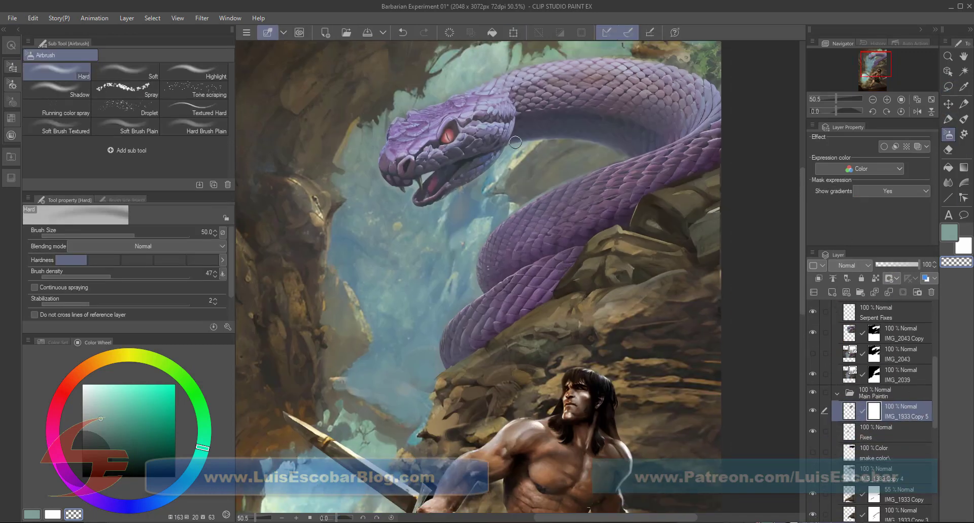
scroll(608, 254, "down", 3)
key("ctrl+s")
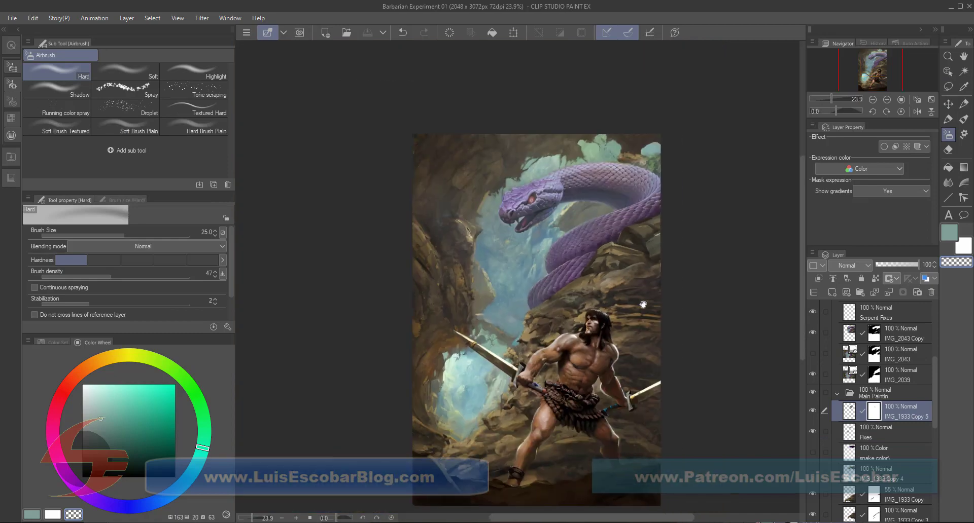
Copy IMG_1933 again, keep only a lassoed patch of blue sky between the cliffs, and place it in the Main Paintin folder.
scroll(512, 327, "up", 4)
scroll(936, 358, "up", 5)
left_click(892, 331)
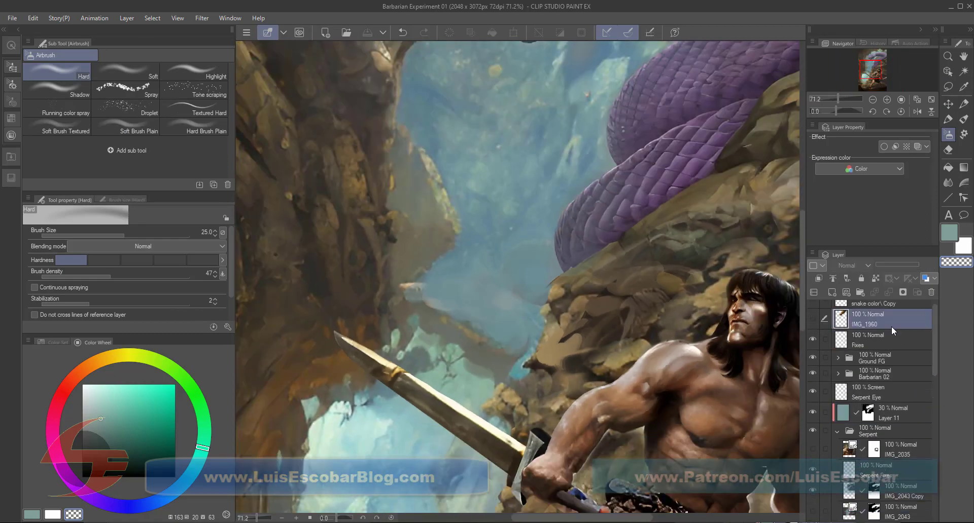
left_click_drag(449, 208, 475, 246)
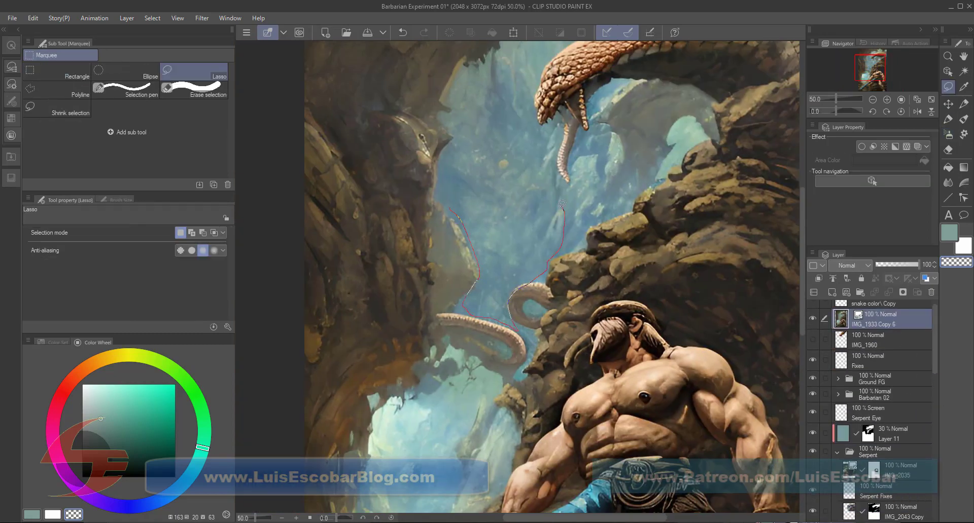
left_click_drag(562, 204, 446, 201)
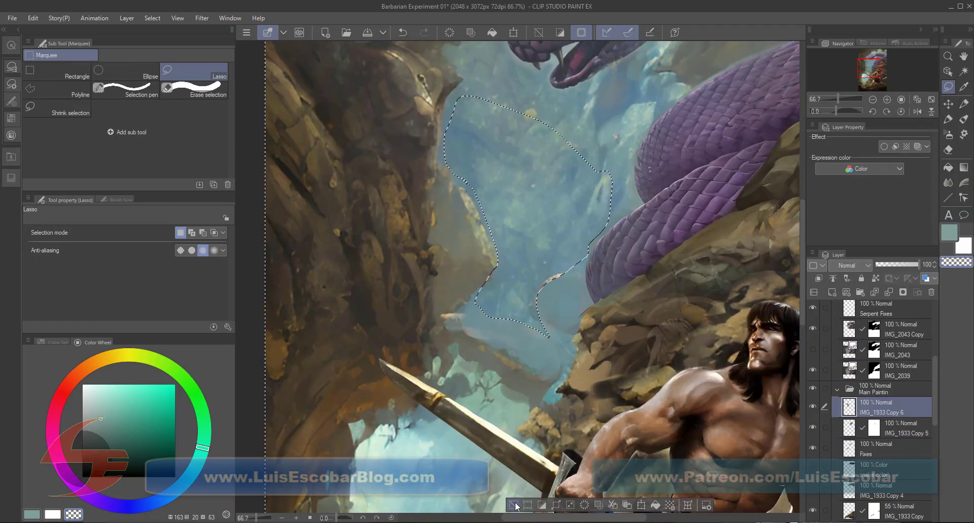
left_click(514, 506)
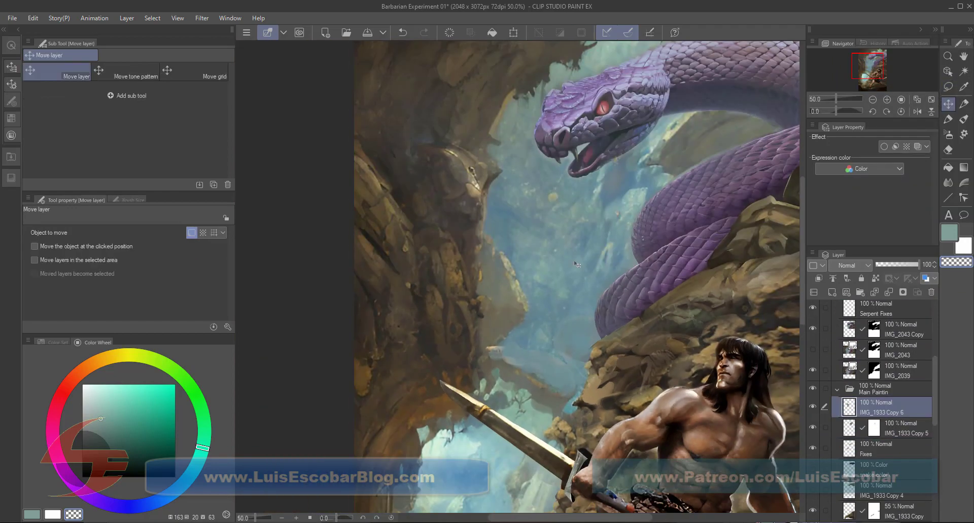
Set the IMG_1933 Copy 6 sky patch to Normal blending at 67% opacity and transform it over the gap between the cliffs.
left_click(849, 265)
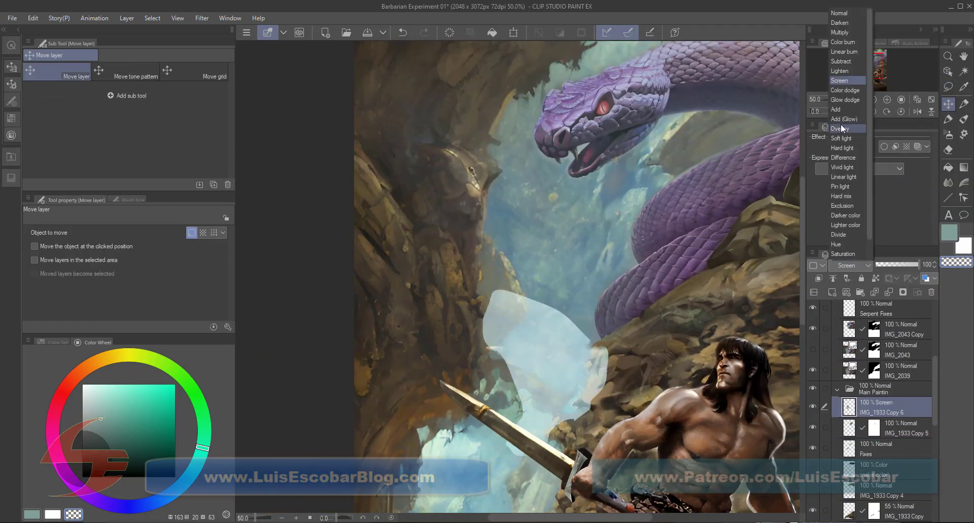
left_click(844, 13)
left_click(904, 264)
key("ctrl+t")
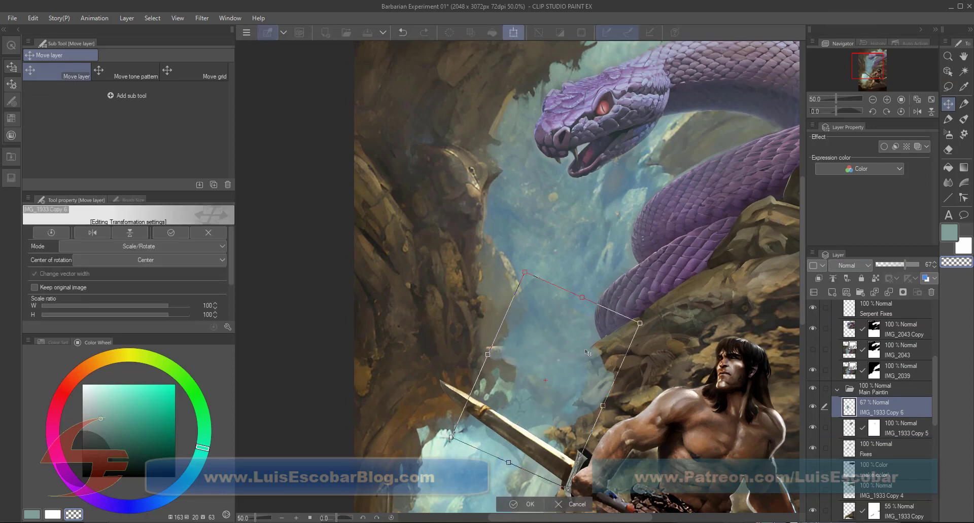
left_click_drag(571, 338, 569, 334)
key("Return")
scroll(579, 279, "down", 2)
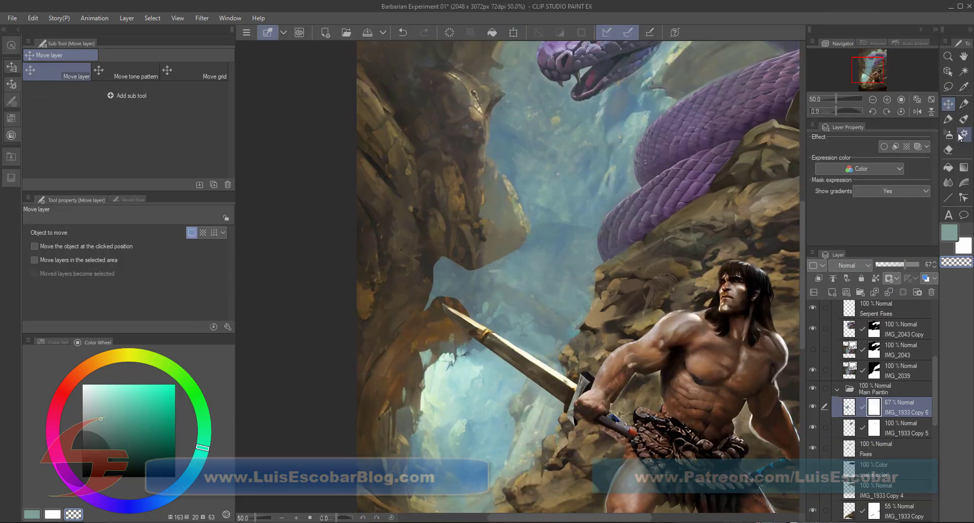
Add a mask to IMG_1933 Copy 6 and blend its edges into the cliffs with the Hard airbrush at sizes 20 and 120.
key("b")
key("bracketleft")
key("bracketleft")
key("bracketleft")
key("bracketleft")
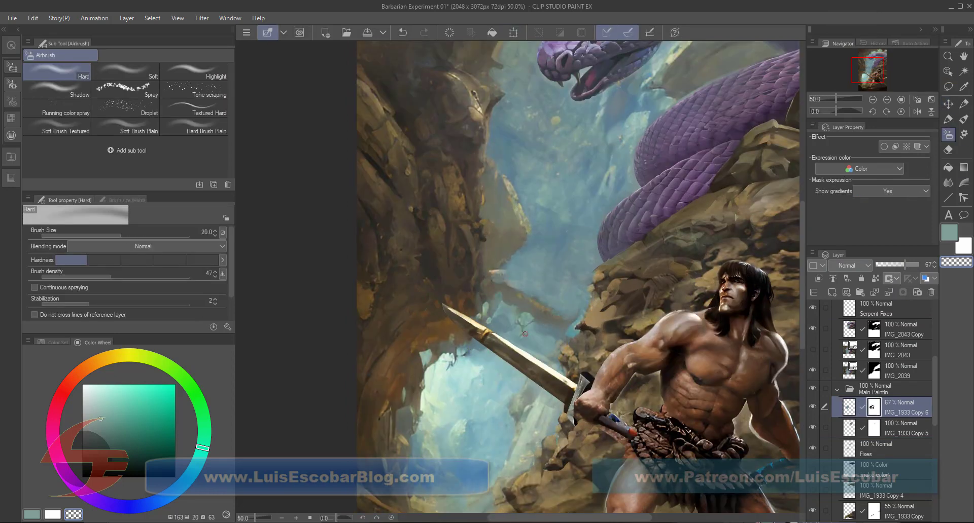
left_click(812, 407)
left_click(813, 408)
key("bracketright")
key("bracketright")
key("bracketright")
key("bracketright")
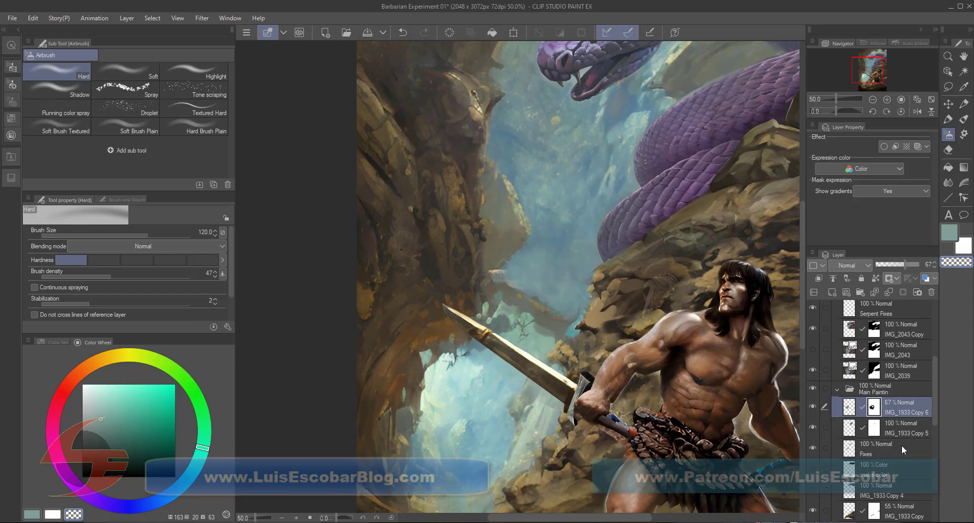
Retouch the sky patch above the sword with the Hard airbrush at size 25 and set IMG_1933 Copy 6 to 100% opacity.
left_click(902, 450)
key("bracketleft")
key("bracketleft")
key("ctrl+alt+0")
left_click(502, 262, "alt")
left_click(507, 279, "alt")
left_click(520, 307, "ctrl+shift")
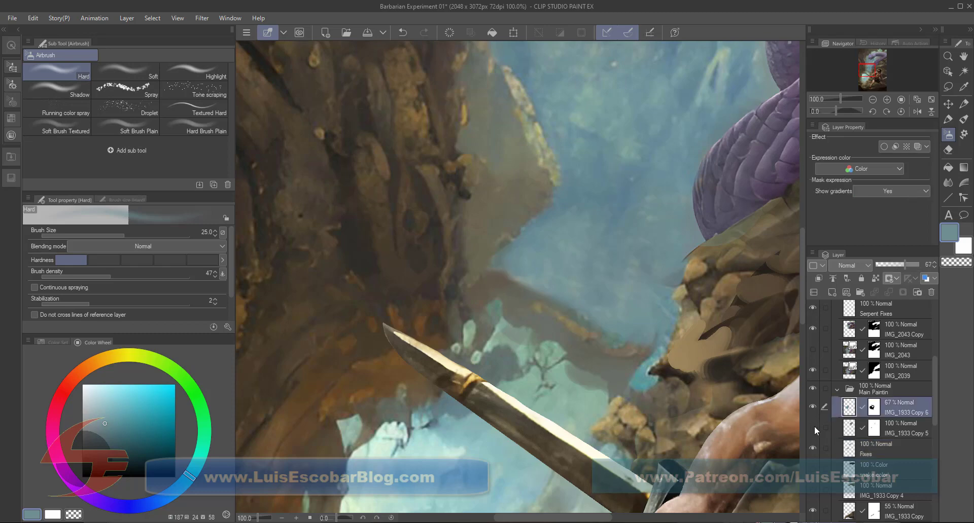
key("bracketleft")
scroll(624, 403, "down", 3)
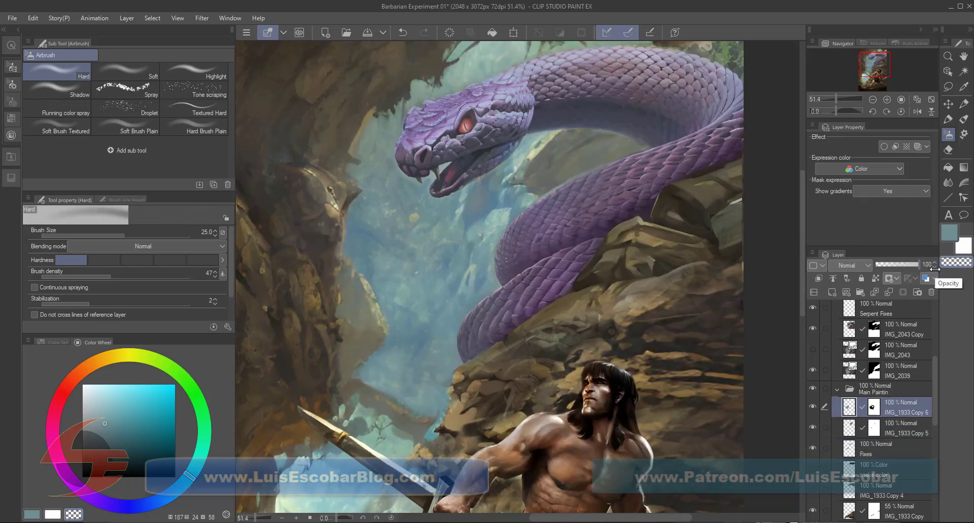
Paint sampled background colors near the sword tip on the Fixes layer with the Hard airbrush at size 25, and save the file.
key("ctrl+alt+0")
left_click(524, 443, "alt")
left_click(524, 443, "ctrl+shift")
left_click(502, 438, "alt")
left_click_drag(508, 441, 527, 433)
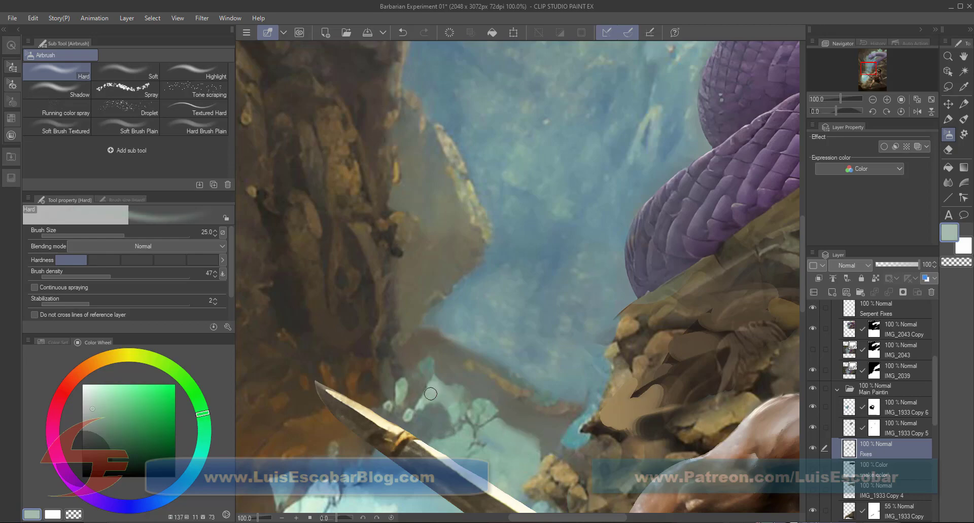
left_click(447, 393, "alt")
scroll(616, 486, "down", 5)
left_click_drag(687, 403, 638, 303)
key("ctrl+s")
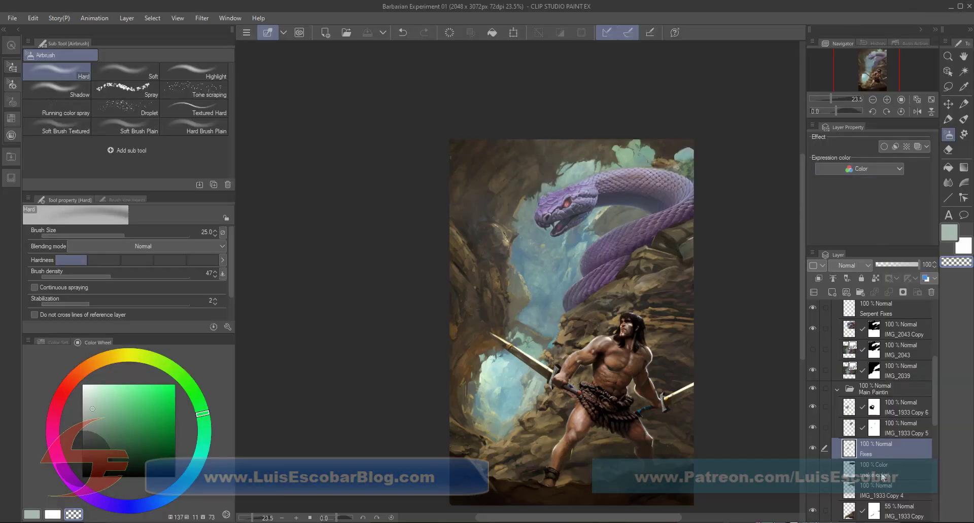
Keep only the ground of IMG_2027, place it below IMG_1933 Copy 4, rename it Ground plane, and mask it with a size 170 Hard airbrush.
scroll(902, 457, "down", 3)
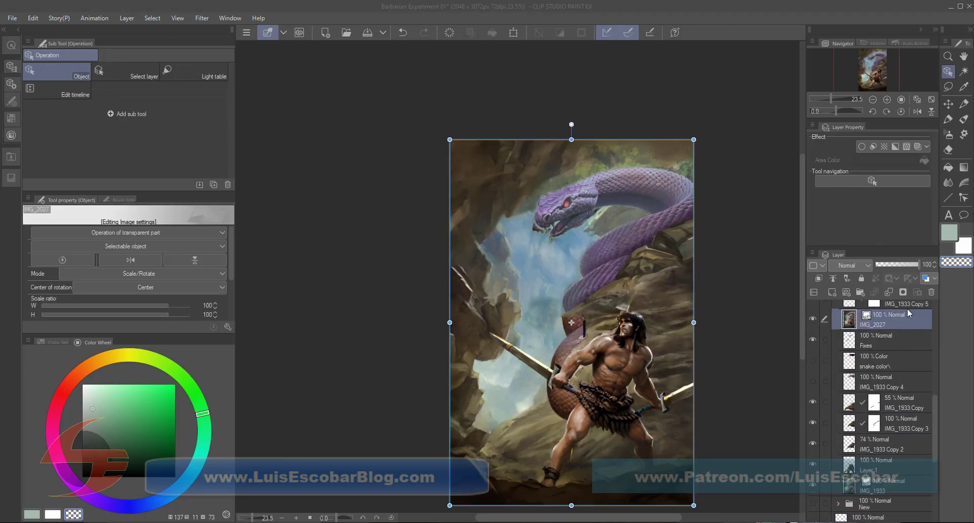
key("m")
mouse_move(907, 317)
left_mouse_down()
mouse_move(905, 474)
mouse_move(901, 345)
left_mouse_up()
scroll(930, 364, "up", 4)
key("b")
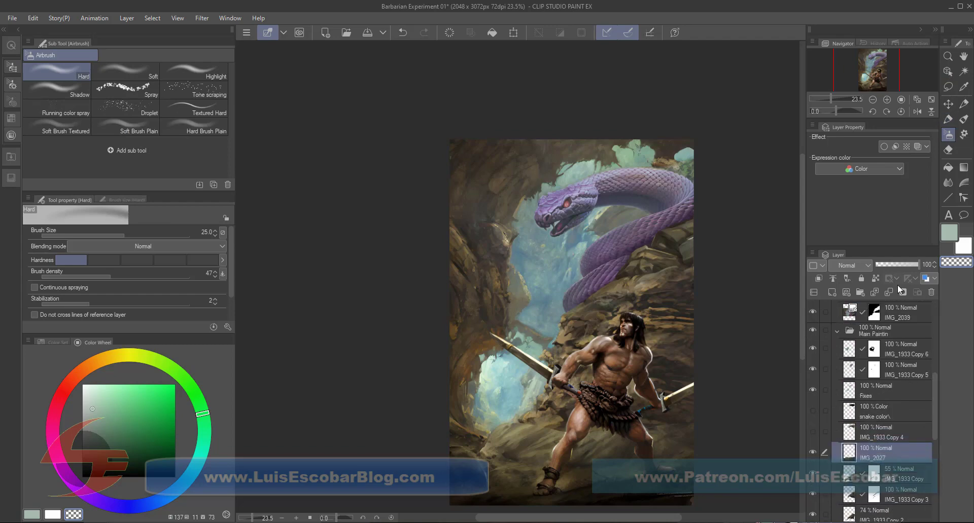
key("Return")
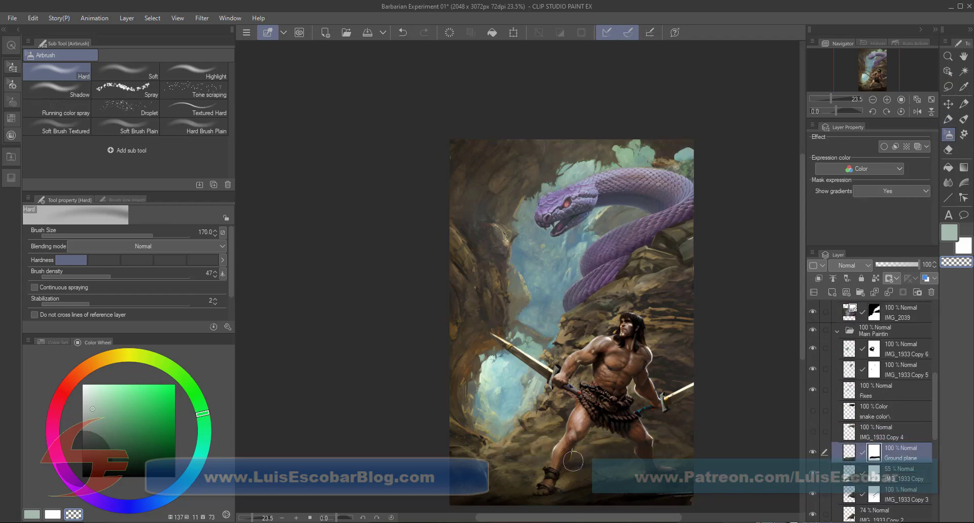
Repaint the serpent's lip around the fang on Serpent Fixes with the Colored pencil at sizes 4 and 3, show Layer 11, and save.
key("c")
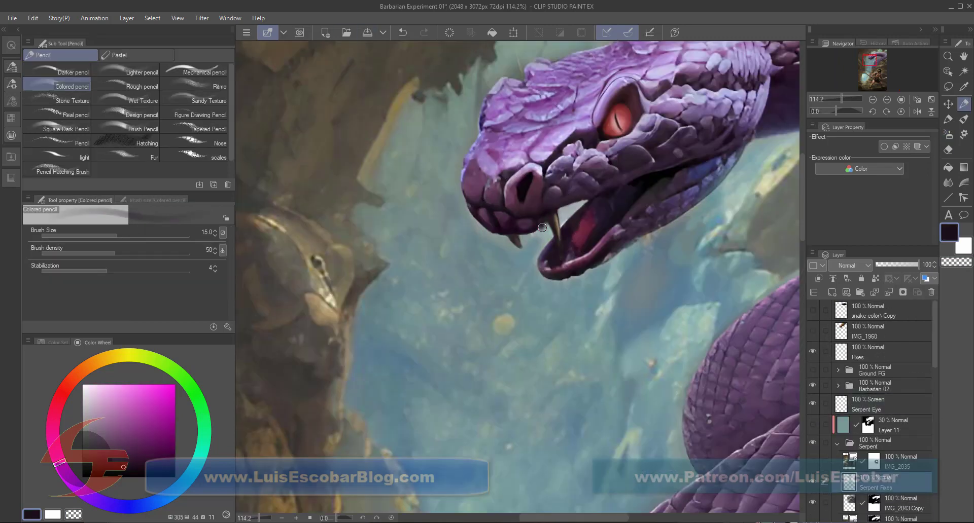
key("ctrl+z")
key("p")
key("p")
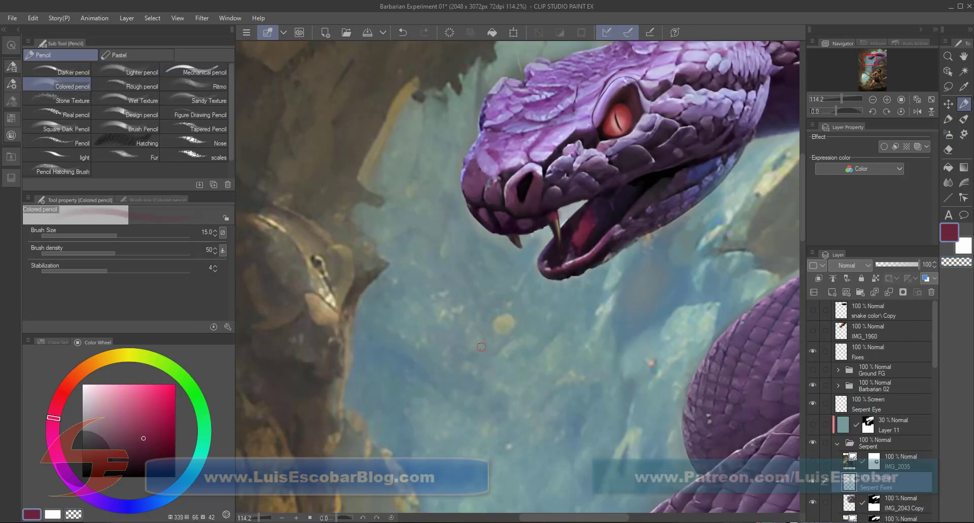
scroll(535, 230, "up", 3)
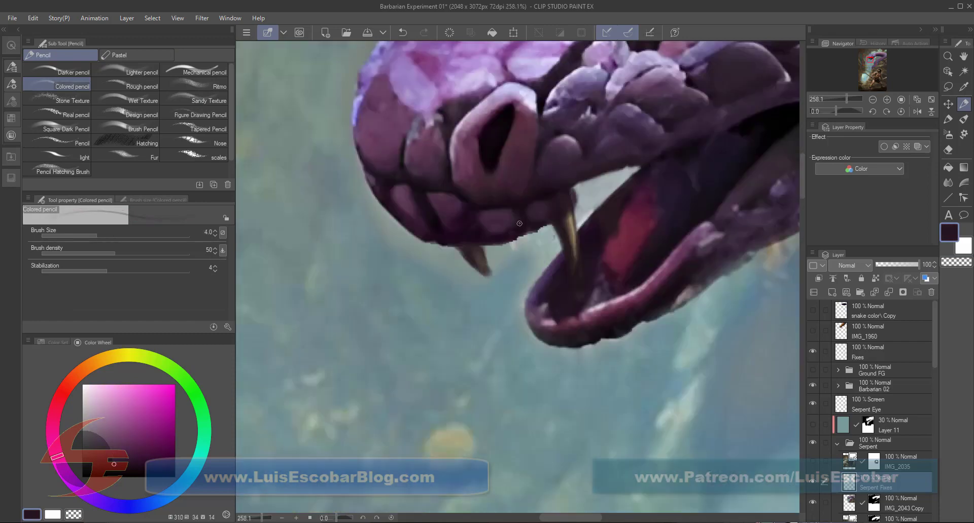
scroll(666, 320, "down", 2)
key("ctrl+z")
left_click(424, 33)
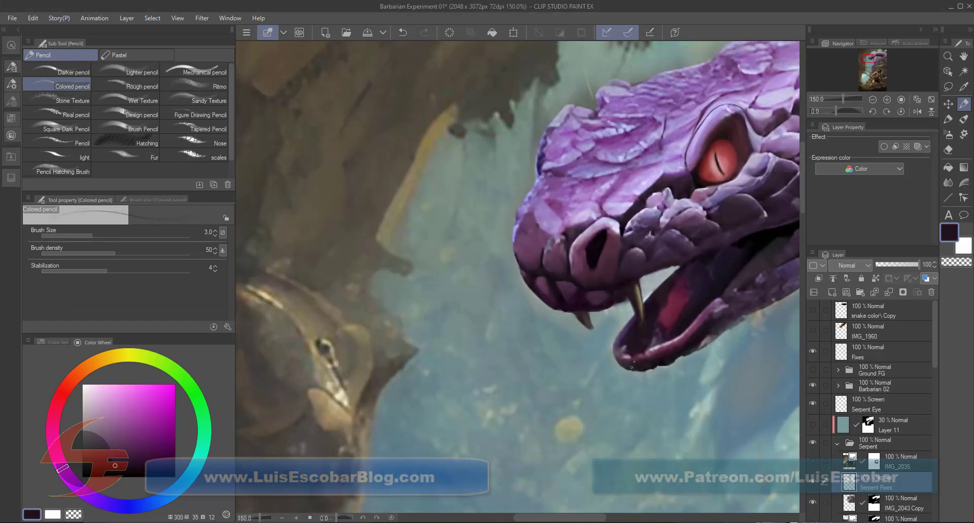
scroll(773, 381, "down", 5)
key("ctrl+0")
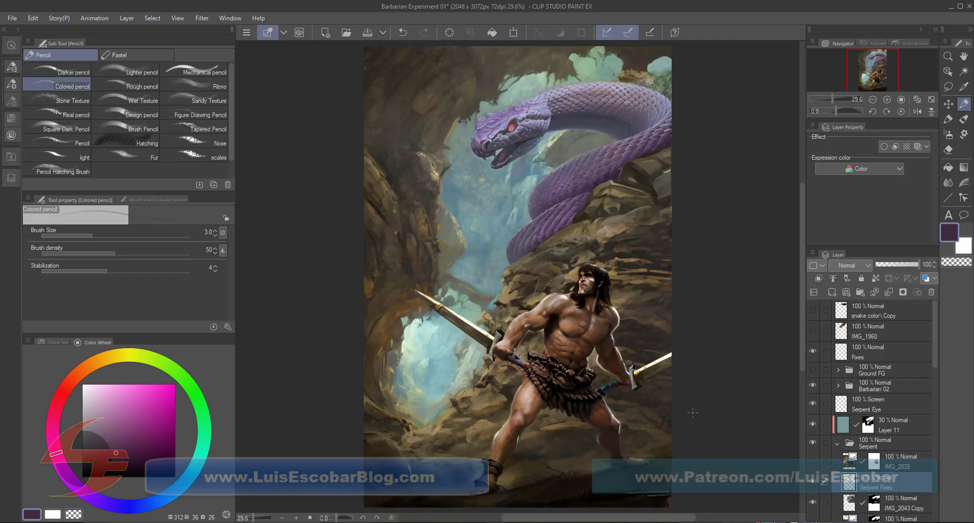
left_click(812, 351)
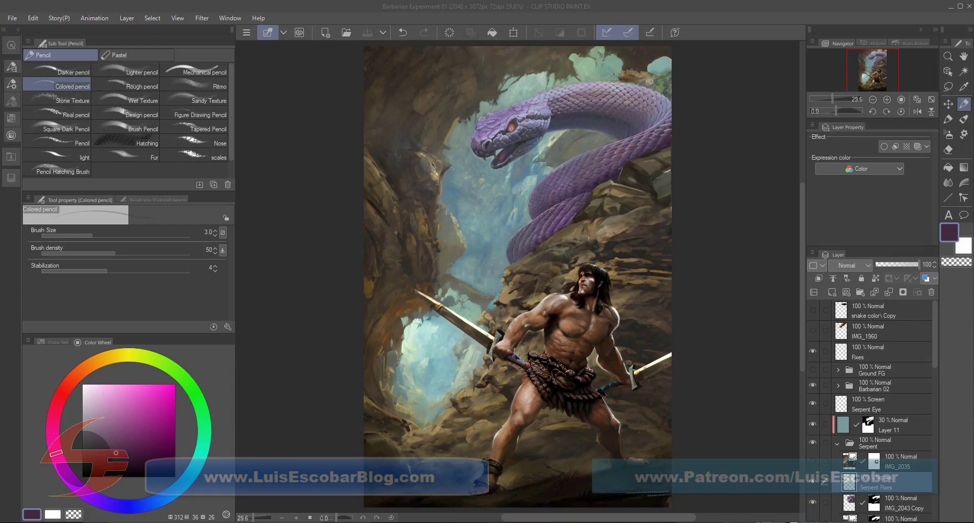
Draw a dark brown forearm muscle outline on the barbarian's sword arm in the top Fixes layer with the Fill-in-mono pen at size 17.
left_click(867, 352)
key("p")
scroll(516, 334, "up", 6)
mouse_move(540, 279)
left_mouse_down()
mouse_move(522, 365)
mouse_move(540, 330)
mouse_move(538, 274)
mouse_move(519, 385)
mouse_move(547, 276)
left_mouse_up()
key("c")
key("c")
key("bracketleft")
key("bracketleft")
key("bracketleft")
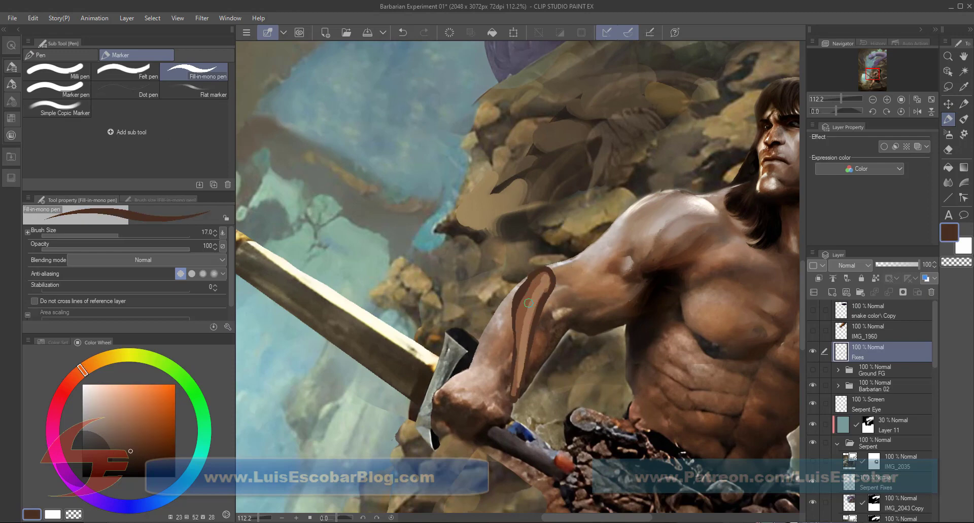
Blend the forearm muscle outline into the arm with sampled skin tones, using the Colored pencil at sizes 8 and 10.
key("p")
left_click(537, 334, "alt")
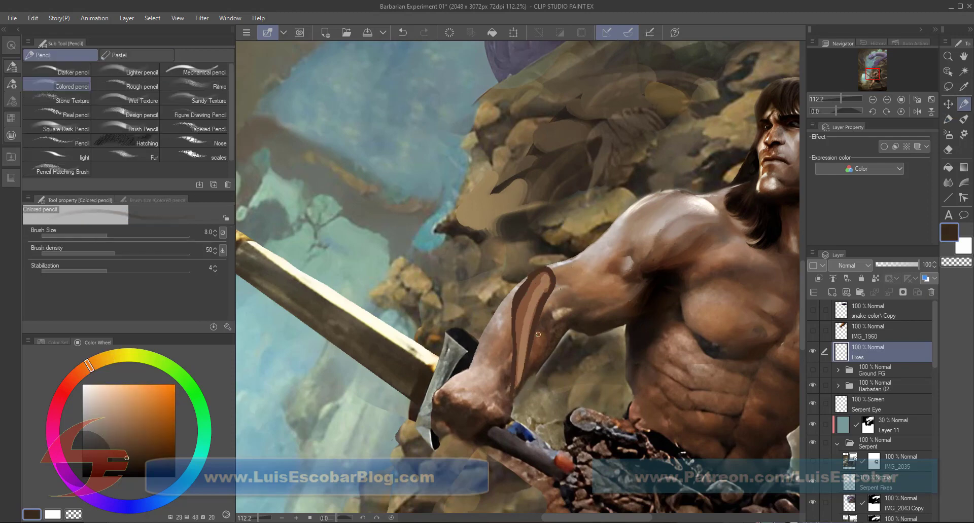
key("bracketright")
left_click(526, 280, "alt")
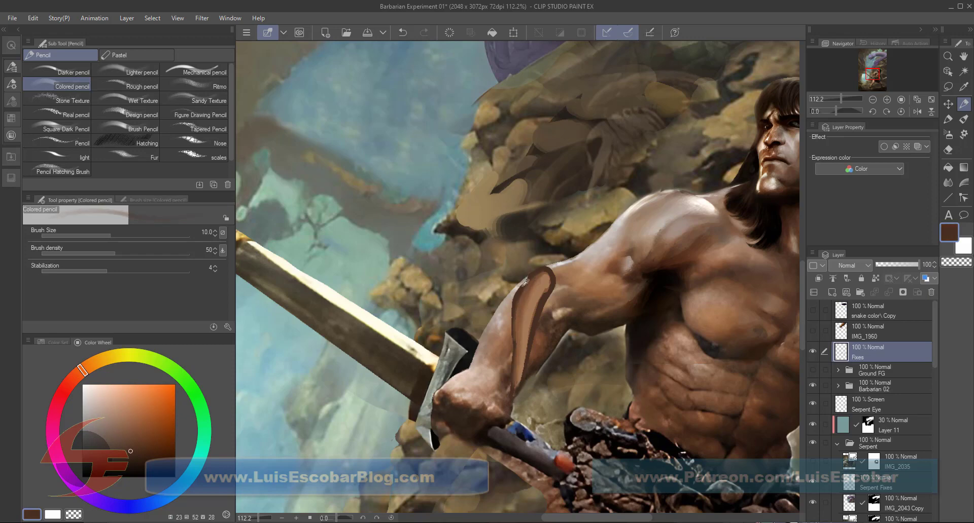
left_click(547, 292, "alt")
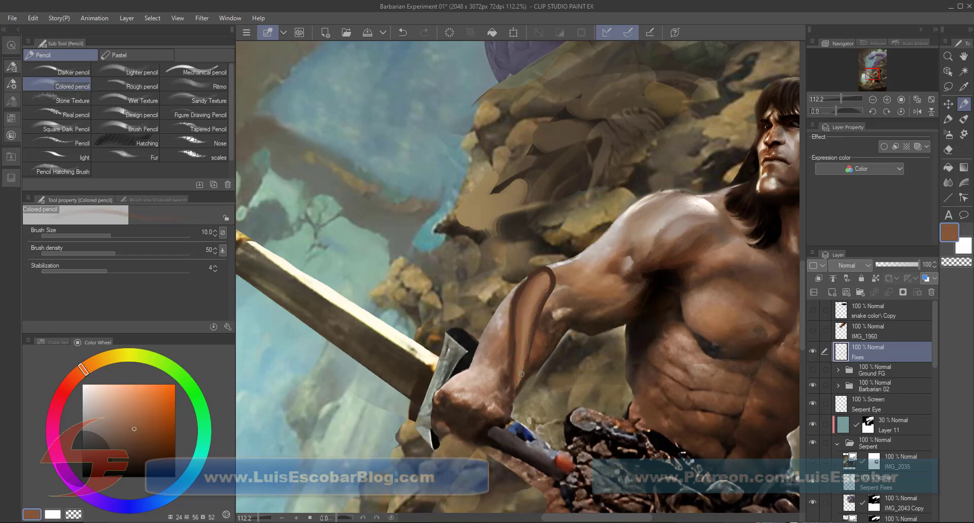
left_click(554, 286, "alt")
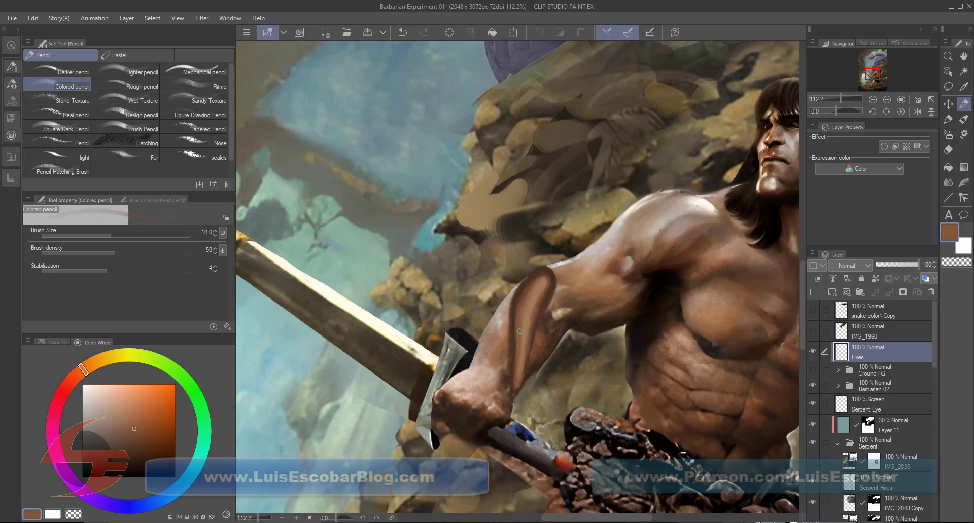
left_click(534, 268, "alt")
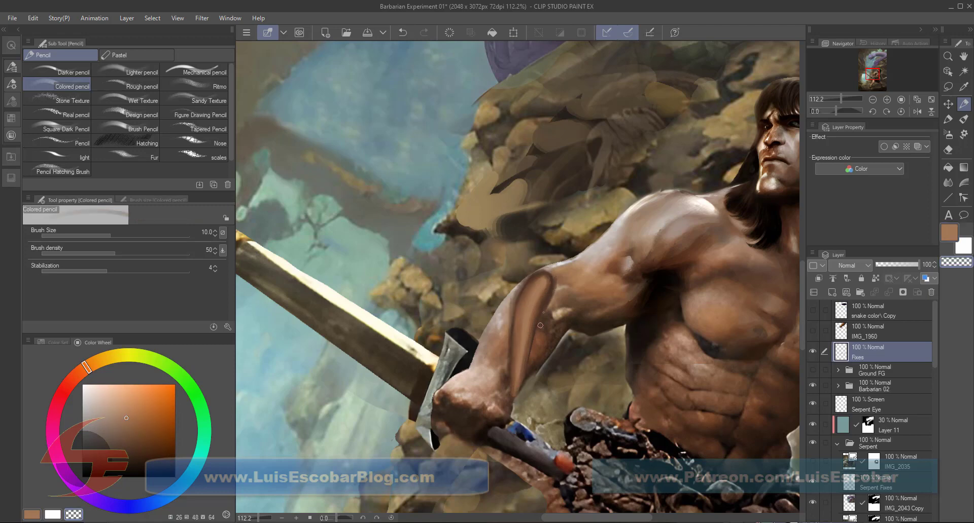
left_click(555, 264, "alt")
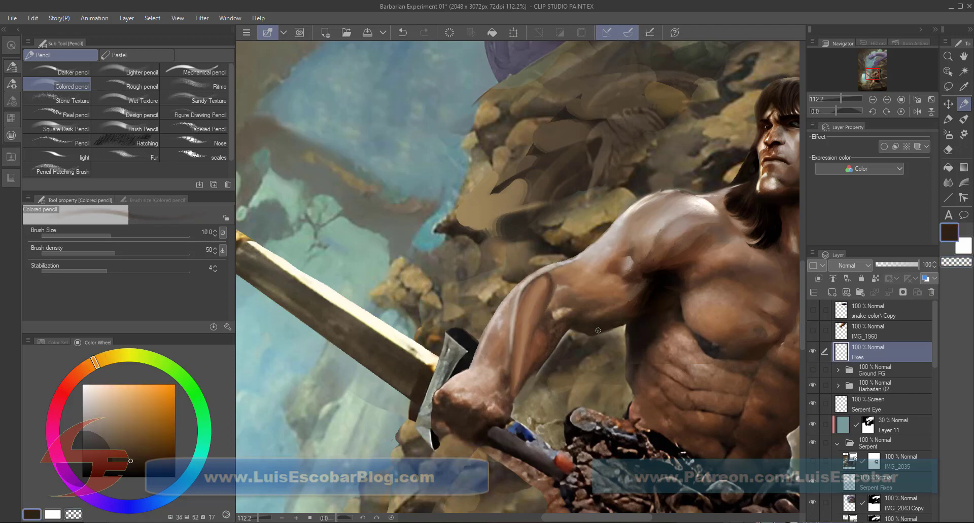
Paint pale highlights on the forearm and clean its lower edge with sampled colors, using the Colored pencil at sizes 20 and 17.
left_click(548, 335, "alt")
key("bracketright")
key("bracketright")
key("bracketright")
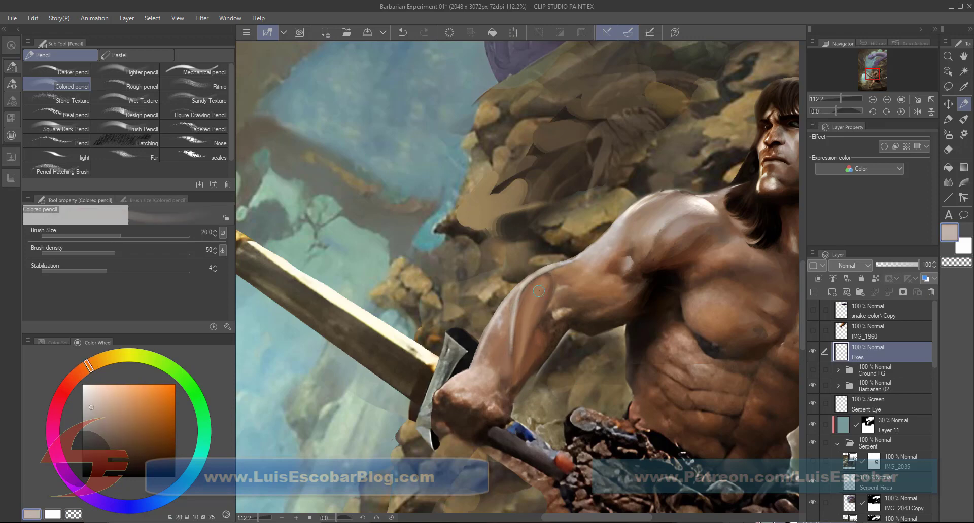
left_click(575, 268, "alt")
left_click(527, 350, "alt")
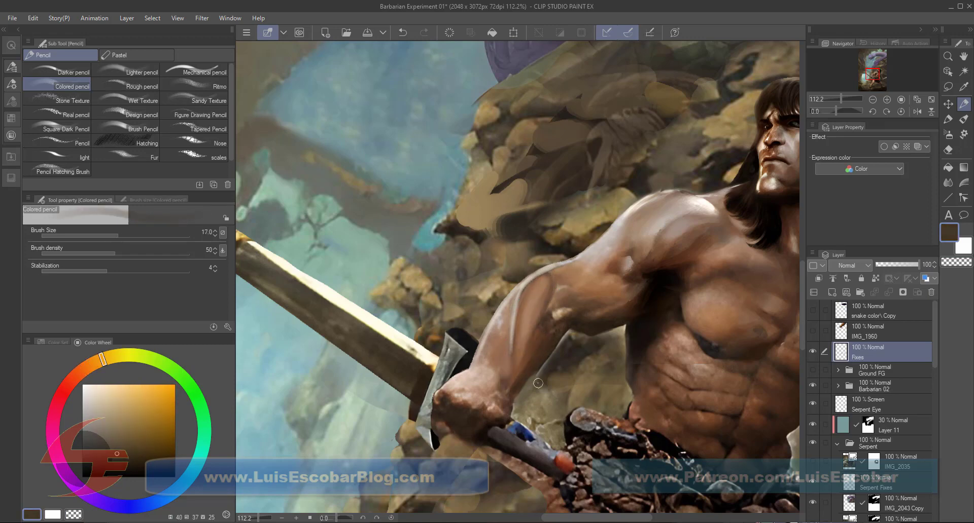
key("bracketleft")
left_click(551, 364, "alt")
left_click(483, 341, "alt")
key("bracketleft")
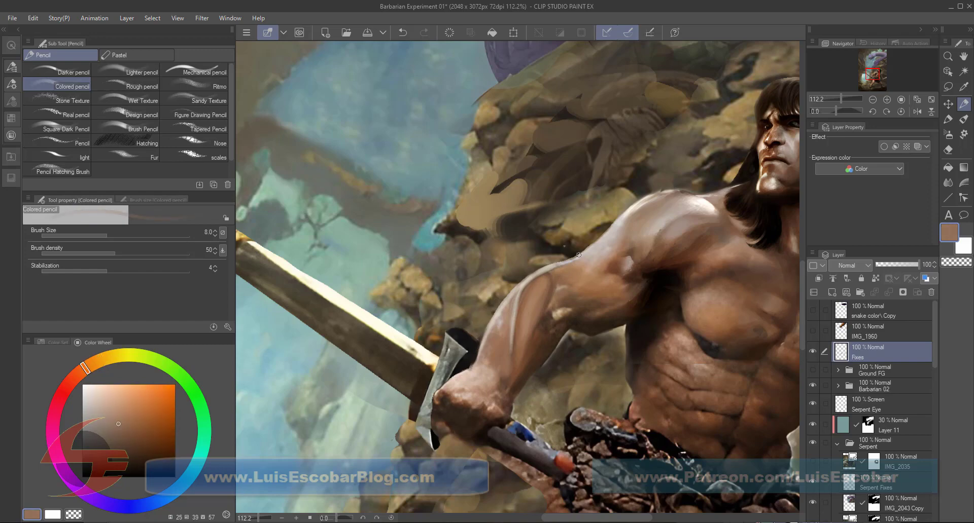
Refine the sword arm's contour and forearm shading with sampled rock and skin colors, using the Colored pencil at sizes 8 and 17.
left_click(578, 255, "alt")
left_click(538, 287, "alt")
left_click(538, 287, "alt")
key("bracketleft")
key("bracketleft")
left_click(538, 286, "alt")
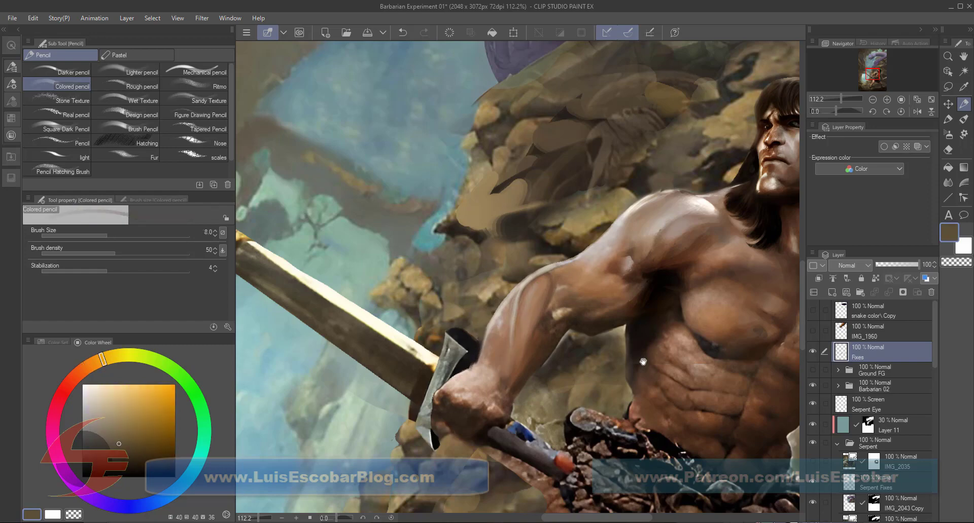
left_click_drag(538, 286, 459, 251)
scroll(459, 251, "down", 1)
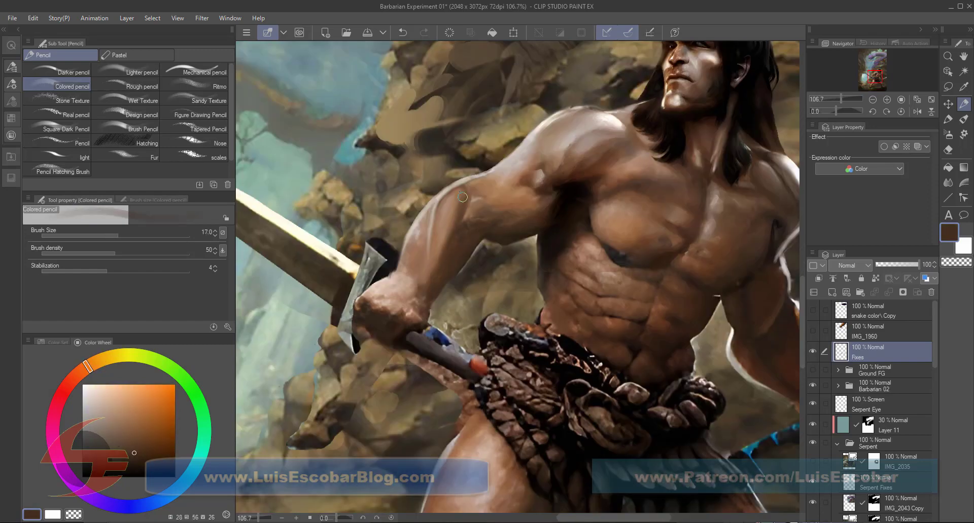
scroll(532, 217, "down", 5)
scroll(448, 324, "up", 4)
left_click(447, 324, "alt")
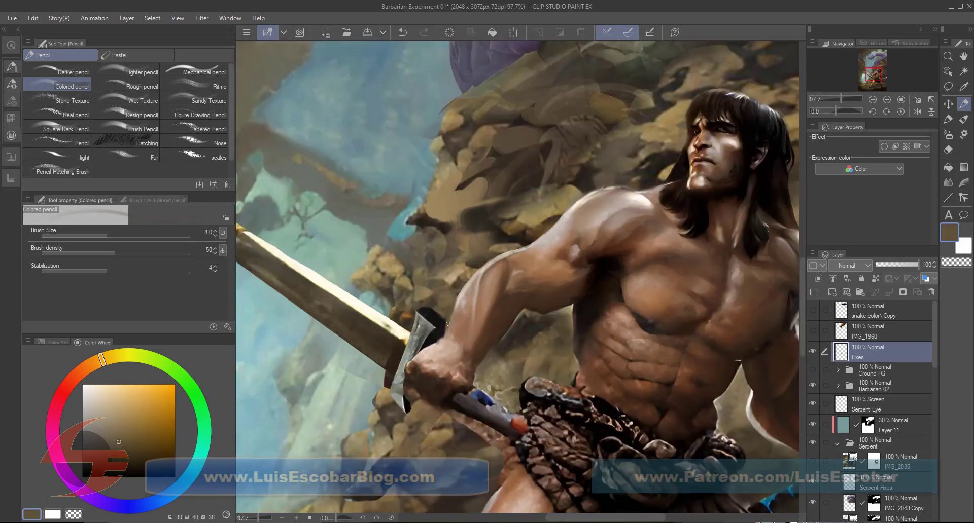
Paint over the barbarian's shoulder and upper arm with sampled skin tones, using the Colored pencil at sizes 17 and 20.
left_click(502, 277, "alt")
scroll(565, 408, "up", 4)
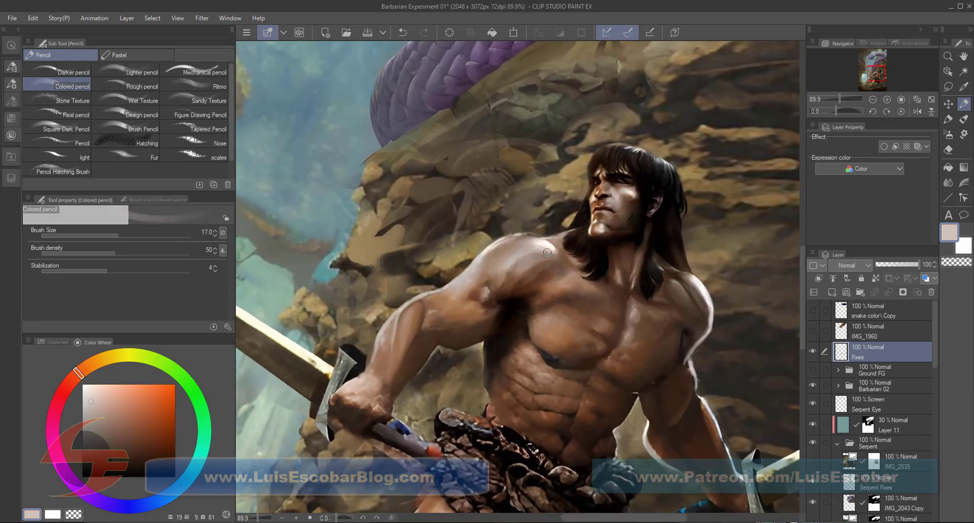
left_click(498, 280, "alt")
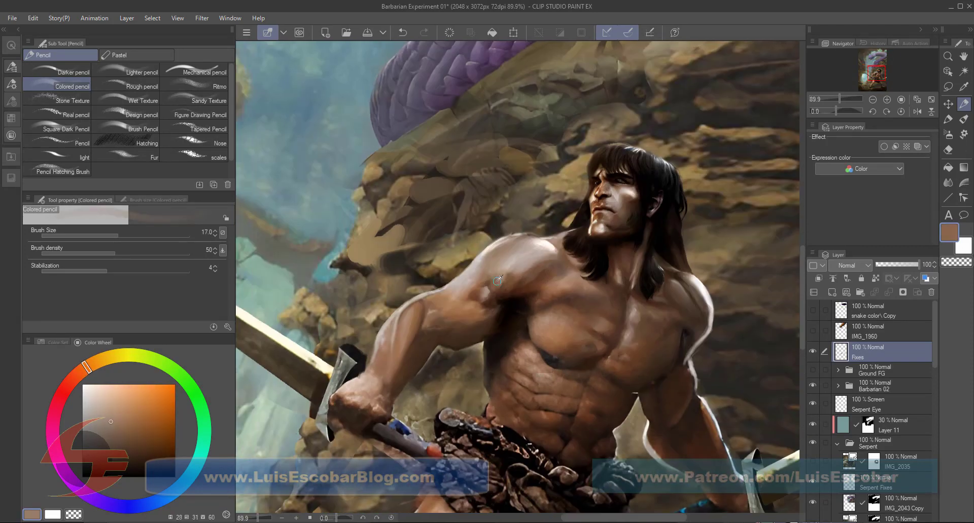
scroll(625, 367, "down", 3)
left_click(627, 365, "alt")
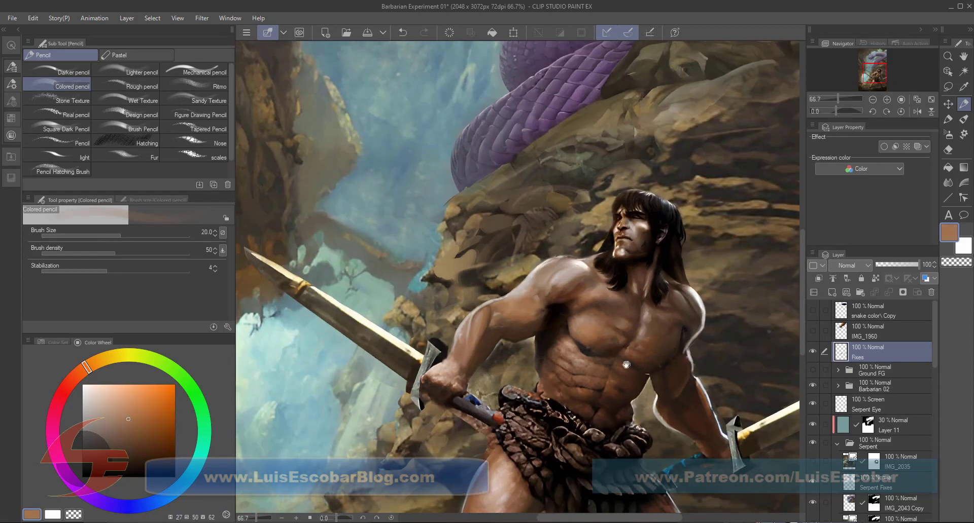
scroll(532, 302, "up", 1)
scroll(558, 310, "down", 3)
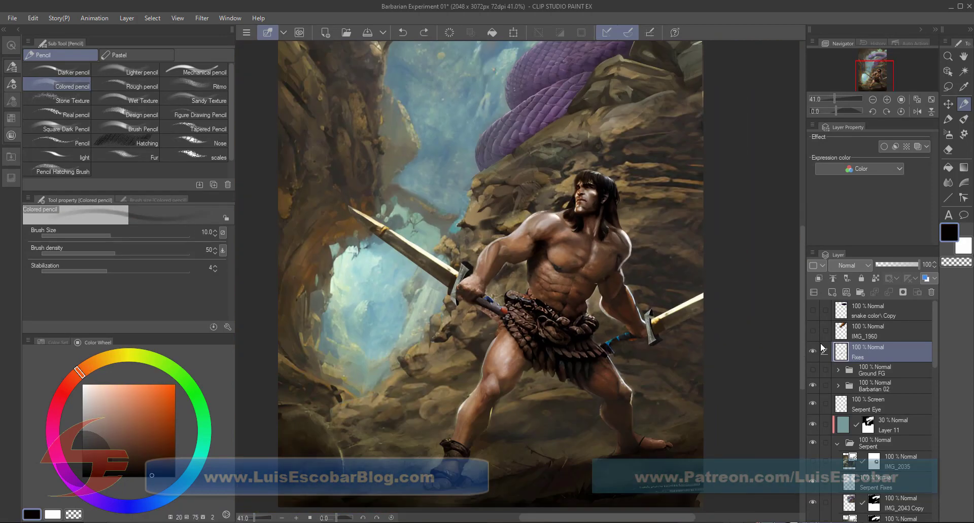
Add a pale rim light along the back edge of the barbarian's hair with the Rough pencil at size 6, using a sampled light tone.
left_click(545, 232, "alt")
left_click(545, 213, "alt")
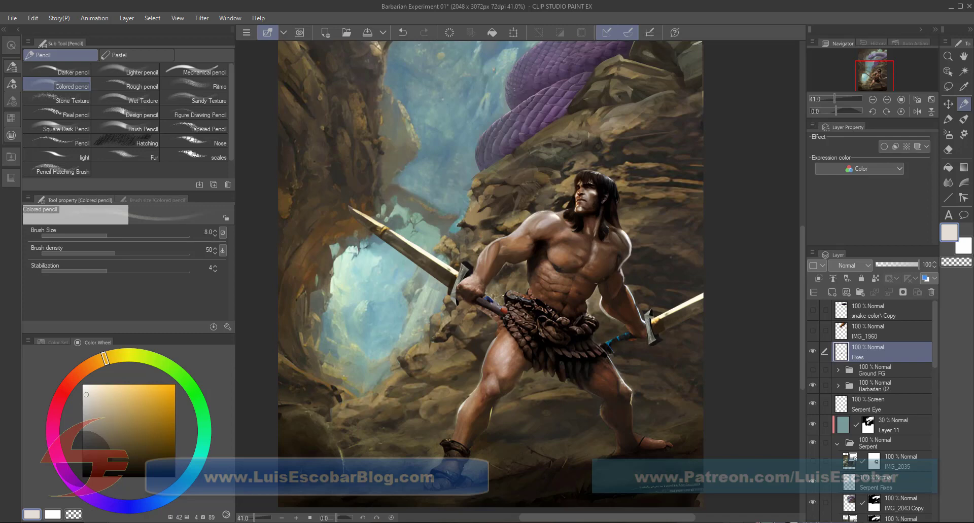
scroll(531, 248, "up", 3)
key("period")
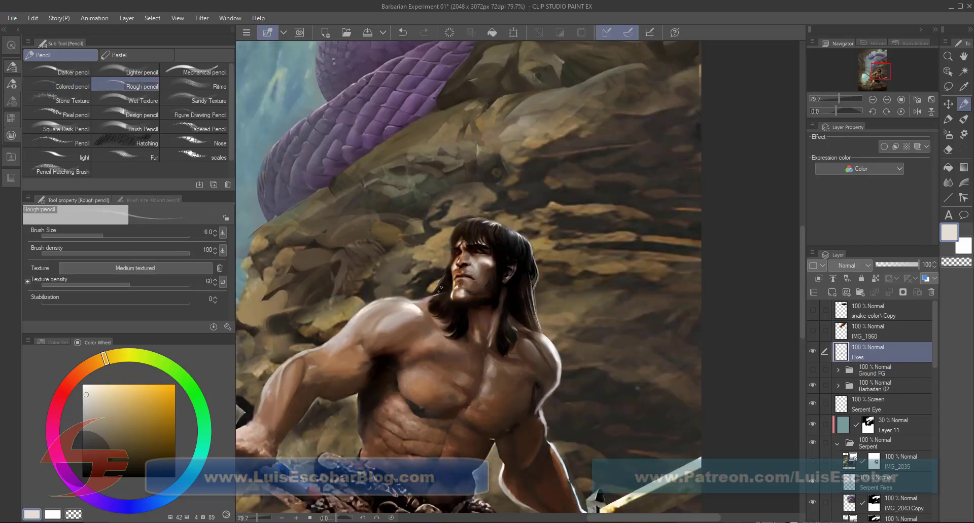
left_click_drag(535, 268, 539, 335)
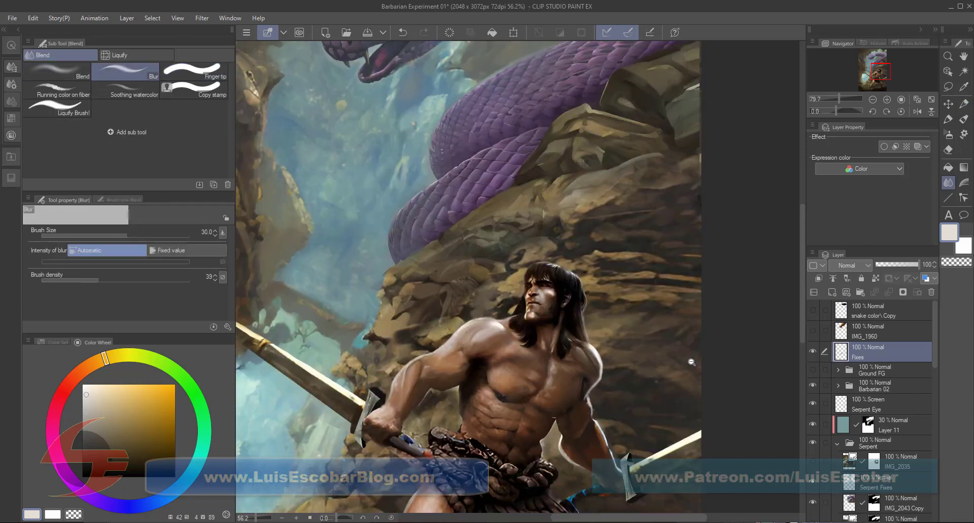
scroll(538, 314, "up", 1)
key("ctrl+0")
scroll(538, 284, "up", 5)
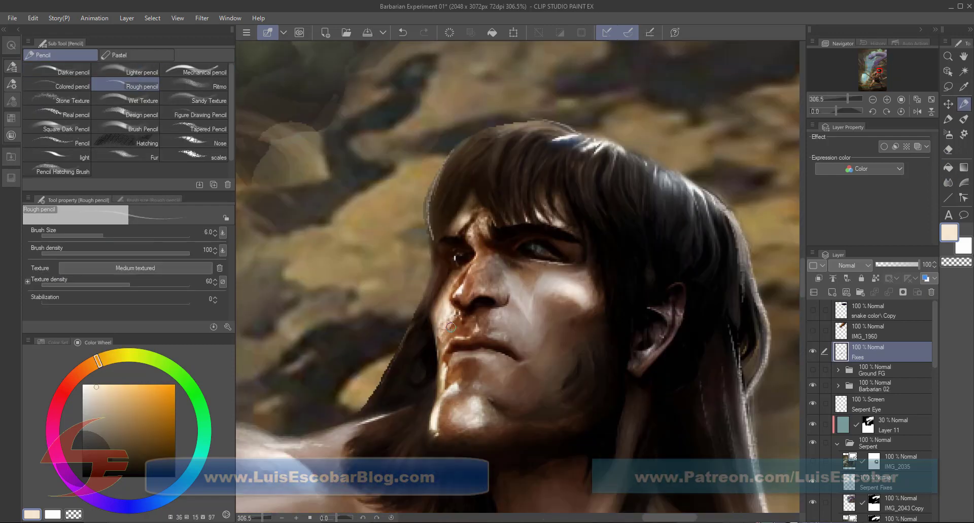
Repaint the barbarian's eyes with sampled skin and dark brown tones, using the Colored pencil at sizes 10, 6 and 3.
left_click(60, 90)
left_click(451, 279, "alt")
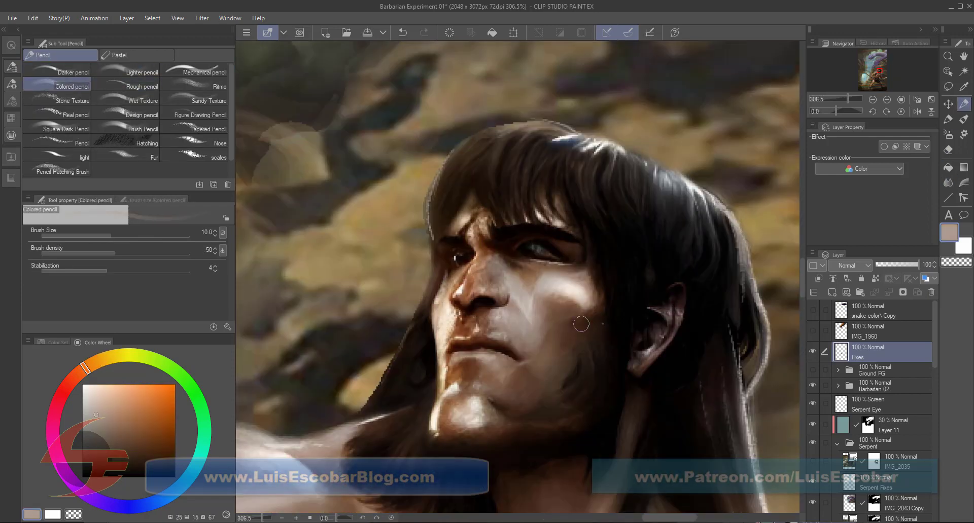
left_click_drag(527, 251, 553, 253)
key("]")
left_click(553, 254, "alt")
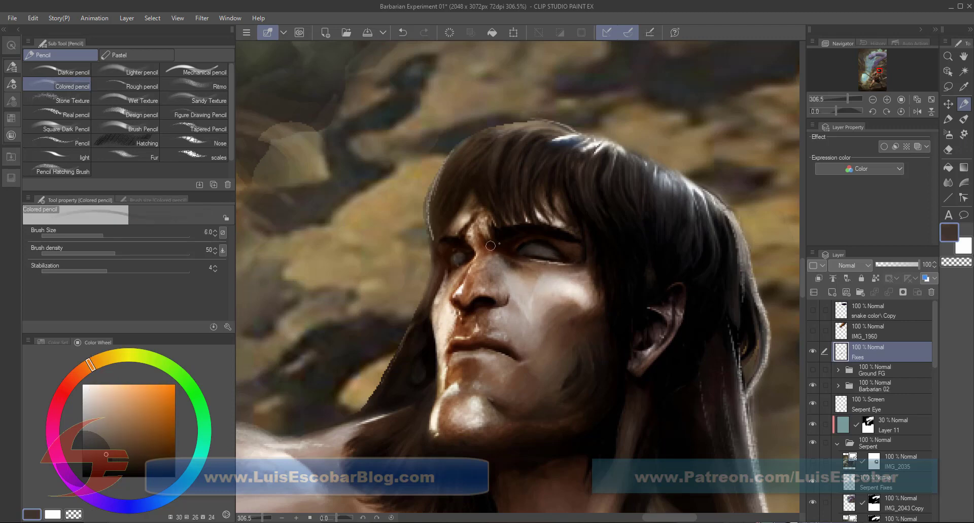
left_click(419, 293, "alt")
key("[")
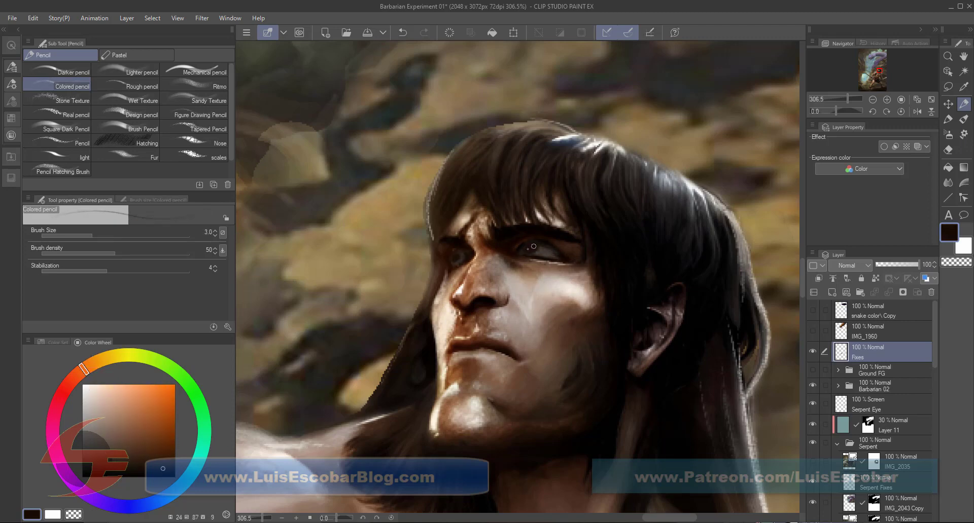
scroll(534, 247, "down", 5)
scroll(533, 246, "up", 5)
left_click(487, 305, "alt")
scroll(520, 339, "down", 4)
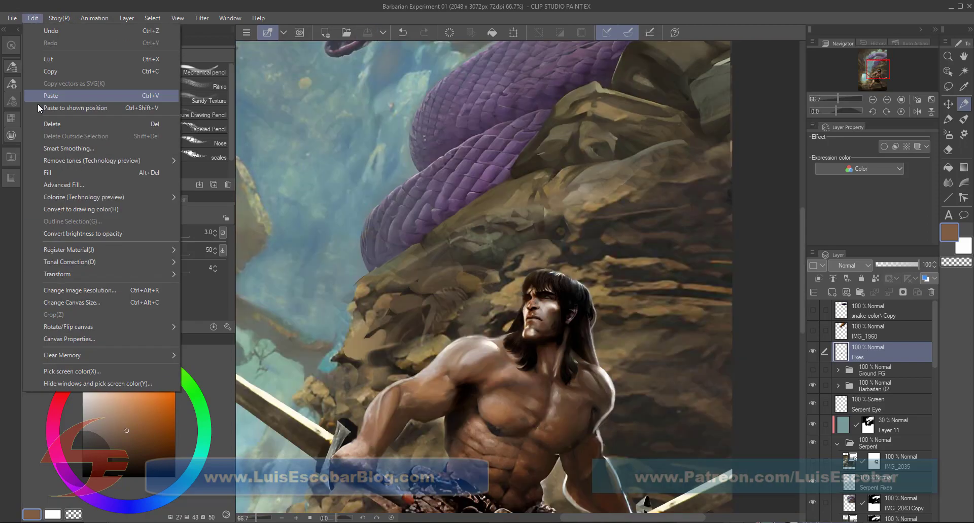
Try to change the image resolution to 300 dpi at 8533 x 12800 px, and undo it.
left_click(87, 326)
left_click(450, 365)
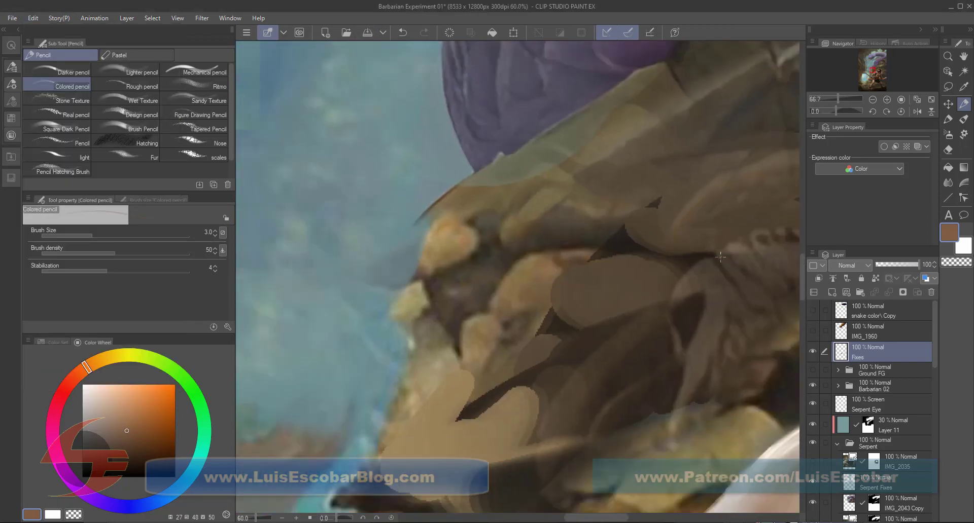
key("ctrl+z")
Refine the barbarian's eyes and inner brow with sampled near-black and pale tones, using the Colored pencil at sizes 8 and 4.
scroll(421, 249, "up", 5)
left_click(421, 249, "alt")
scroll(421, 248, "up", 4)
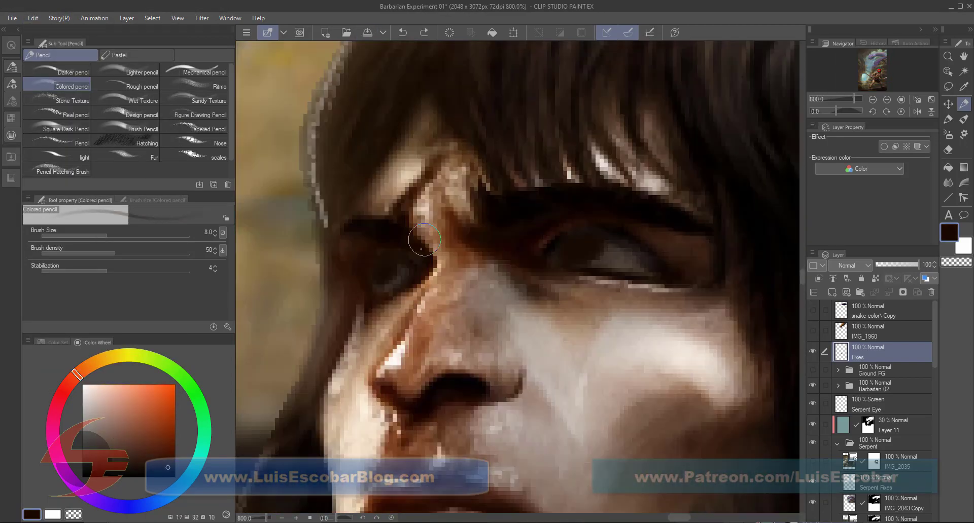
key("bracketleft")
key("bracketleft")
key("bracketleft")
key("bracketleft")
key("bracketleft")
key("bracketleft")
scroll(421, 248, "down", 4)
scroll(466, 380, "up", 2)
left_click(466, 380, "alt")
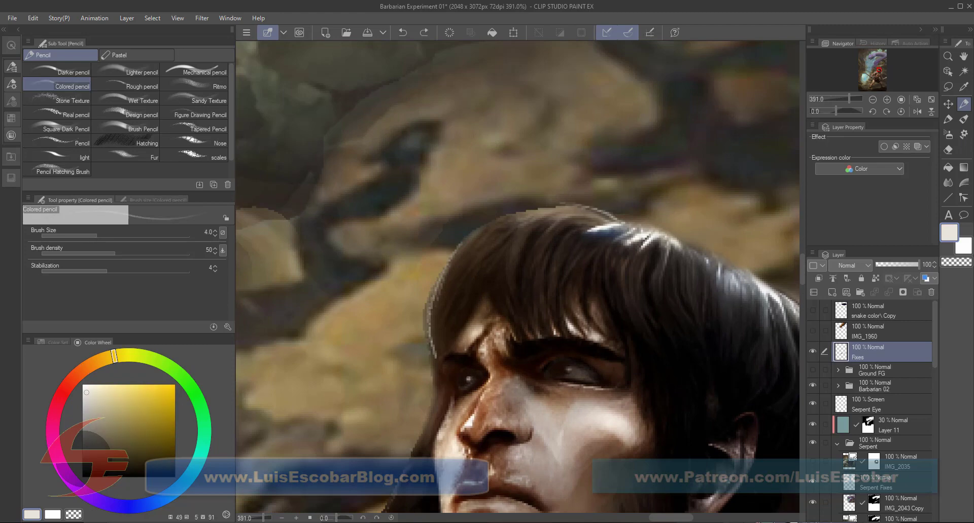
Save the painting and change its image resolution to 300 dpi at 4267 x 6400 px.
scroll(449, 218, "down", 8)
key("ctrl+s")
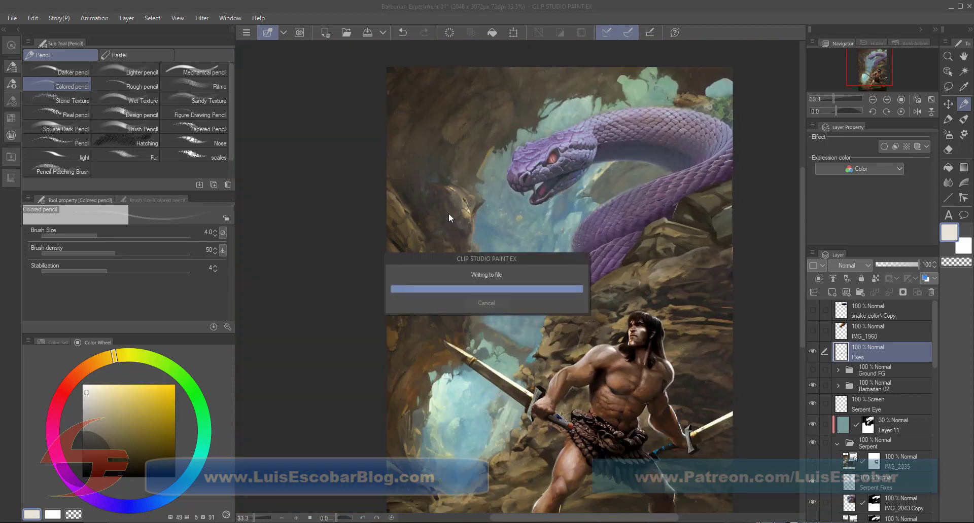
left_click(33, 18)
left_click(83, 278)
left_click(587, 234)
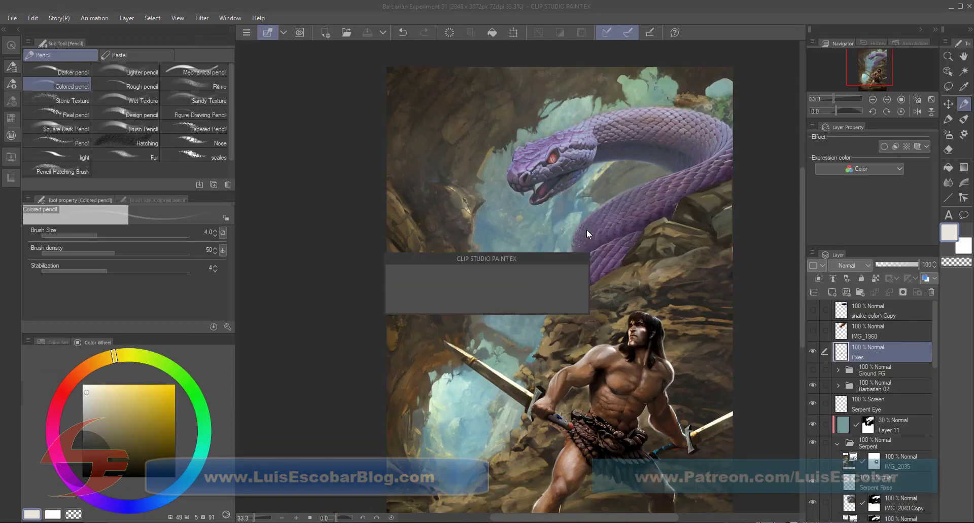
key("ctrl+alt+i")
type("0.5")
key("Return")
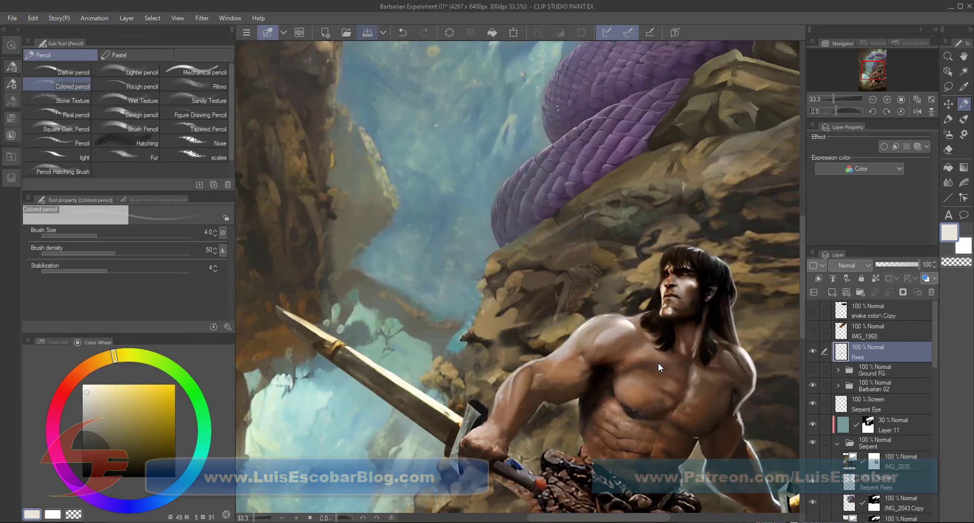
Remove the layer mask from the IMG_1933 Copy 3 rock layer.
scroll(813, 364, "down", 5)
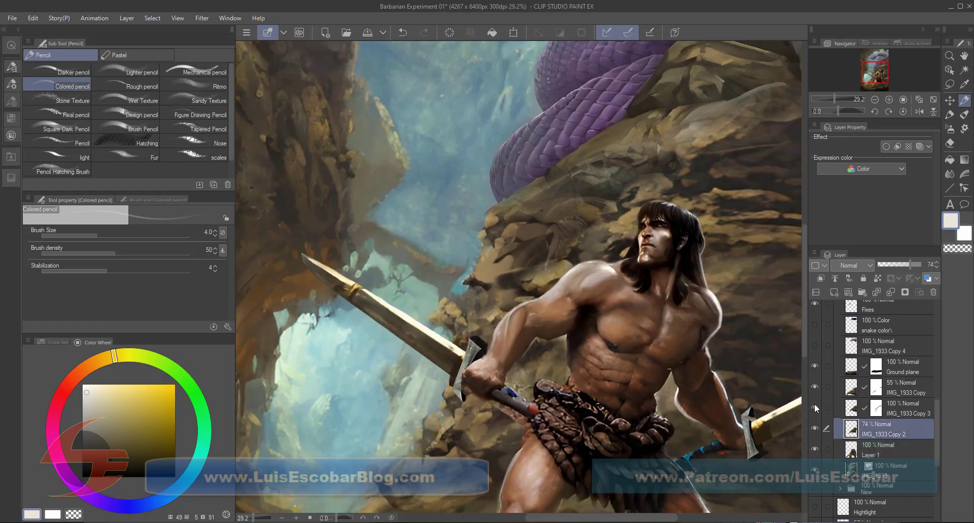
left_click(896, 395)
left_click(895, 398)
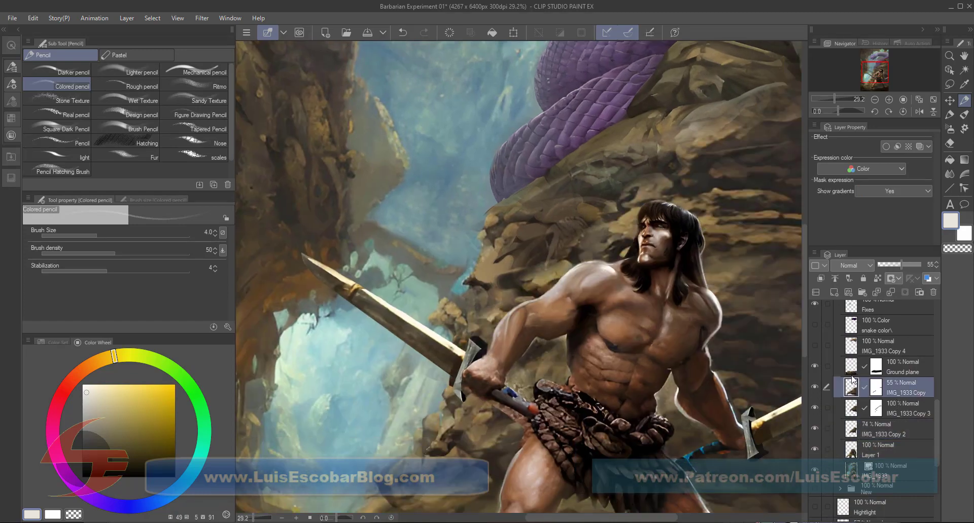
left_click(934, 292)
Reshape the rock wall behind the barbarian on IMG_1933 Copy 3 with a mesh transformation using 6 horizontal lattice points.
key("ctrl+shift+m")
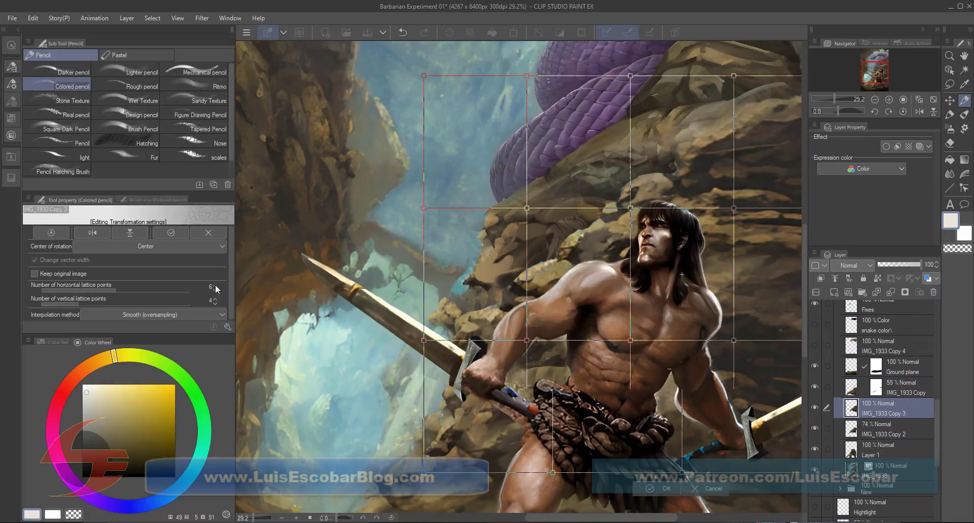
left_click_drag(527, 274, 468, 231)
left_click_drag(630, 208, 619, 161)
left_click_drag(526, 208, 521, 177)
left_click_drag(734, 208, 742, 167)
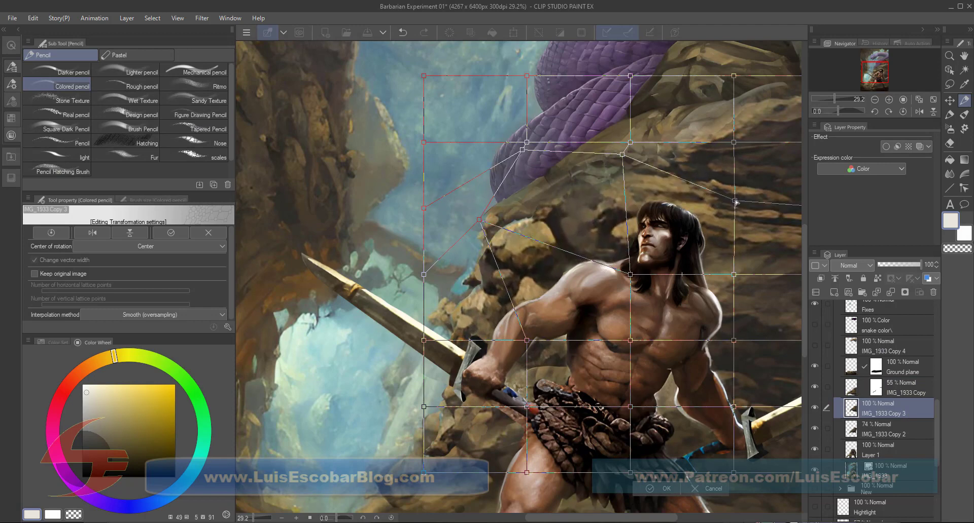
left_click_drag(630, 142, 622, 126)
left_click_drag(527, 142, 516, 123)
left_click_drag(521, 177, 522, 149)
left_click_drag(468, 231, 480, 216)
left_click_drag(423, 274, 413, 274)
left_click_drag(424, 340, 436, 335)
left_click_drag(527, 340, 502, 295)
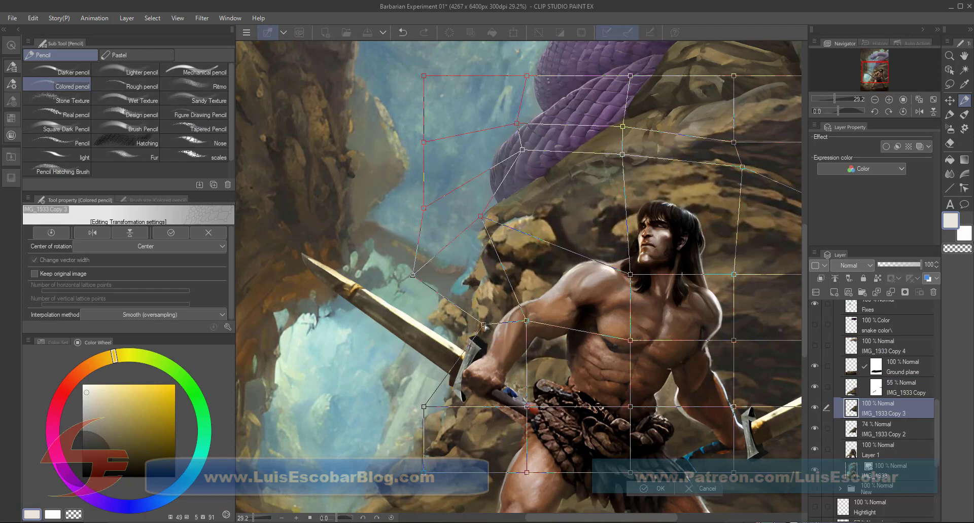
left_click_drag(436, 335, 474, 320)
left_click_drag(480, 217, 477, 205)
left_click_drag(527, 407, 443, 359)
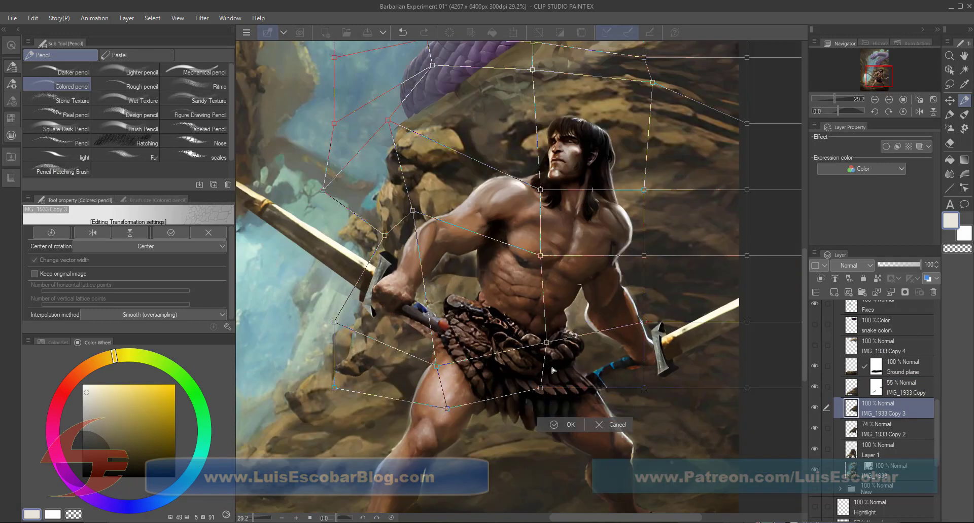
left_click(564, 425)
Add a mask to IMG_1933 Copy 3, blend the reshaped rock edges with the Hard airbrush at size 170, and save the painting.
key("b")
left_click(905, 293)
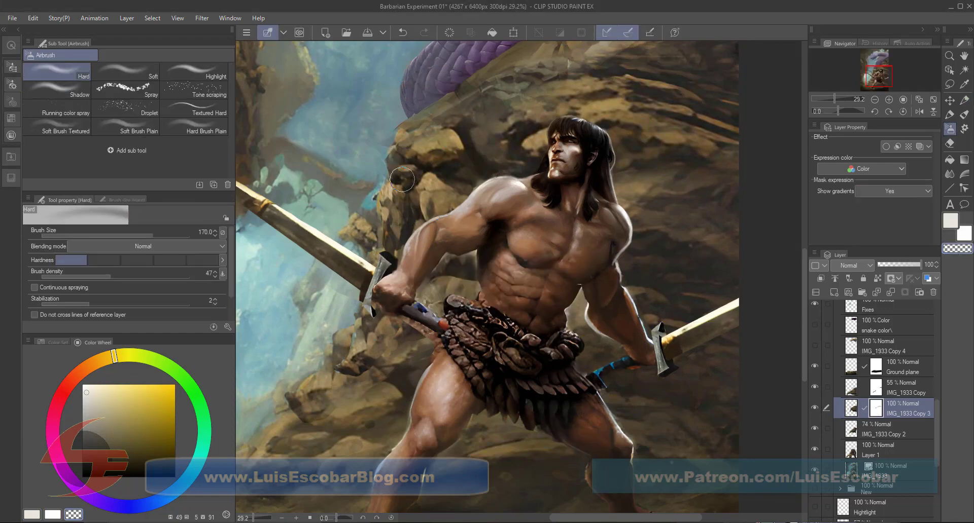
scroll(700, 416, "down", 3)
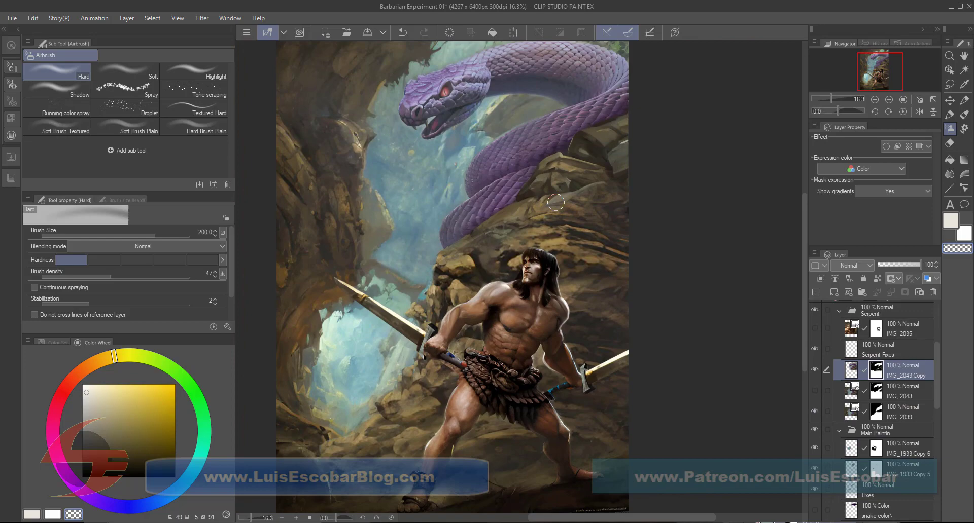
scroll(629, 260, "down", 2)
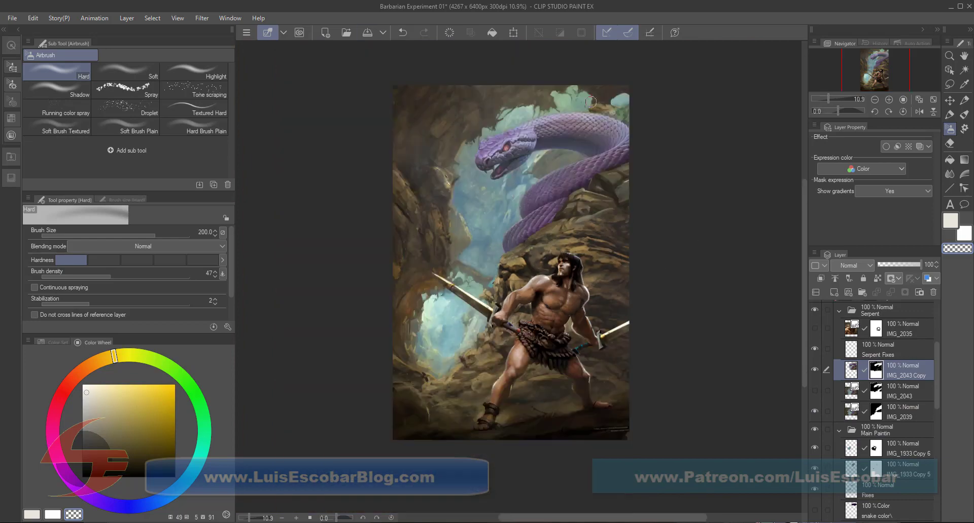
key("ctrl+s")
Paint a pale highlight along the sword blade on the Fixes layer, using the Fill-in-mono pen at size 5 and Colored pencil at 30.
left_click(924, 105)
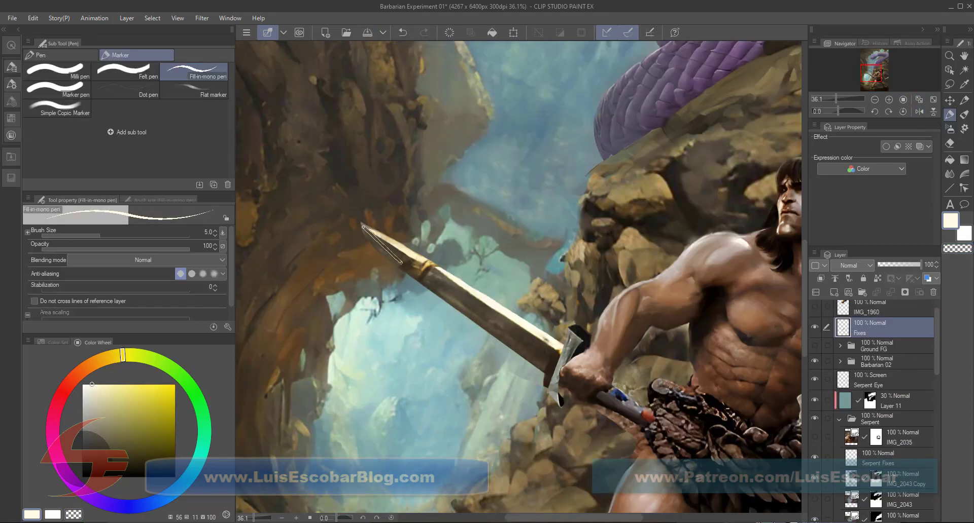
key("p")
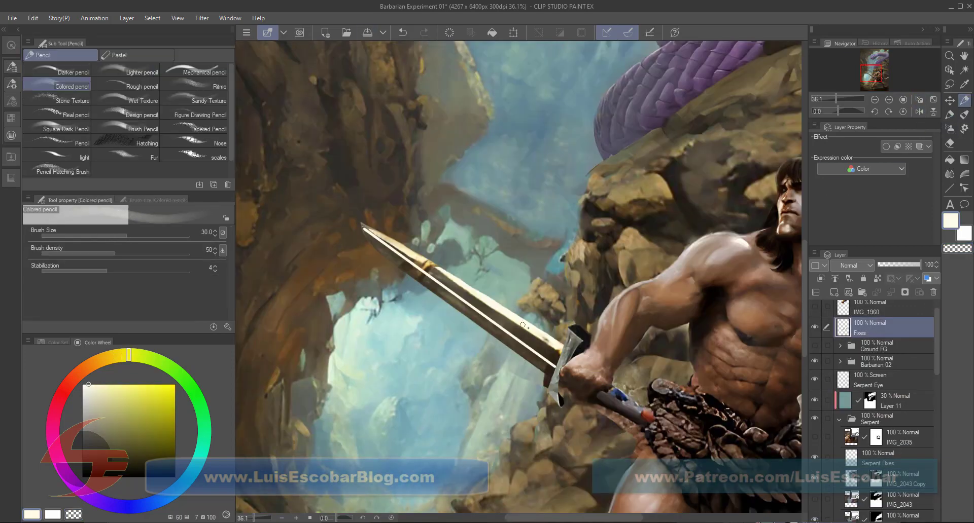
left_click_drag(496, 287, 523, 276)
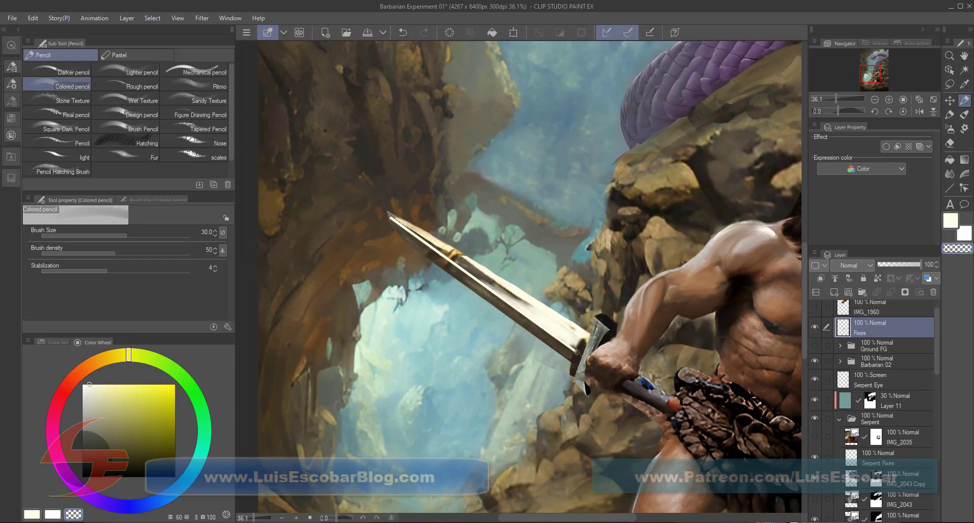
Smooth the sword blade and its base with sampled cream and gold tones, using the Colored pencil at sizes 25 and 12.
left_click(579, 309, "alt")
left_click(562, 338, "alt")
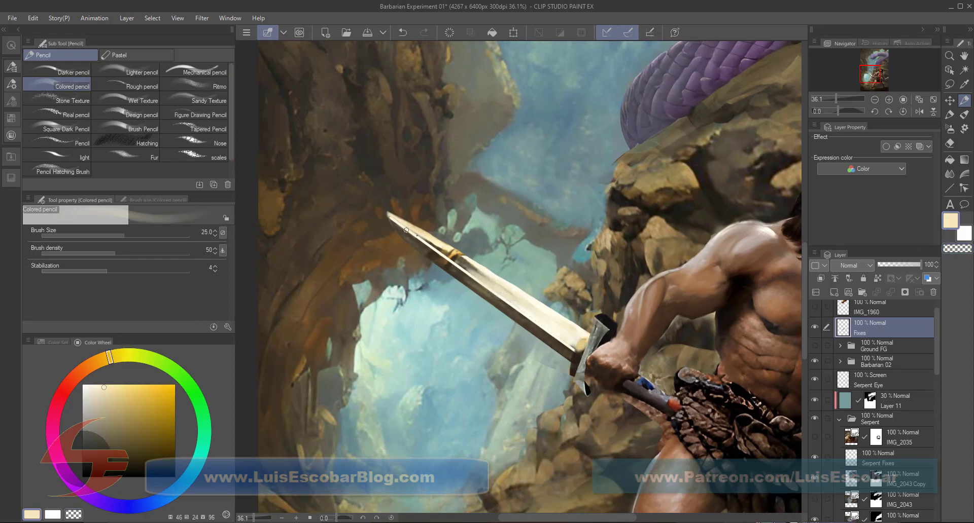
key("bracketleft")
left_click(582, 343, "alt")
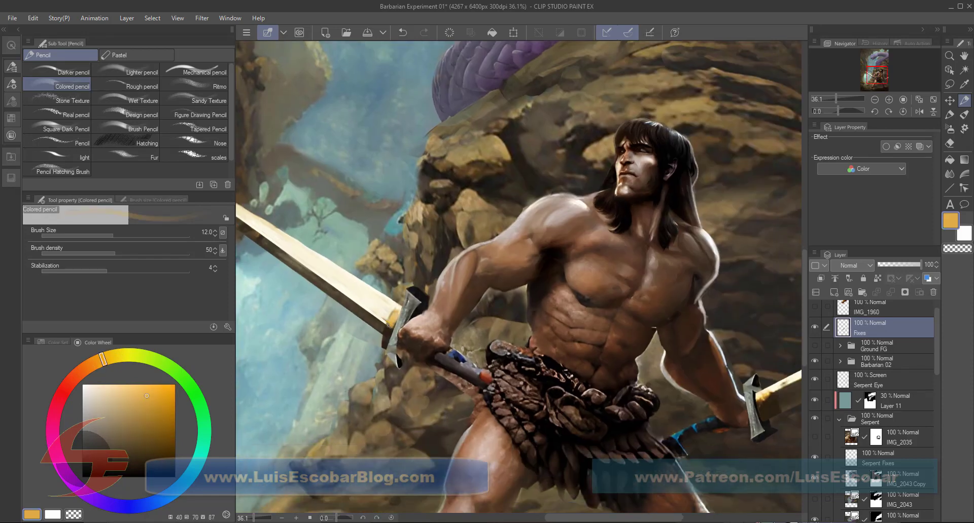
left_click(395, 313, "alt")
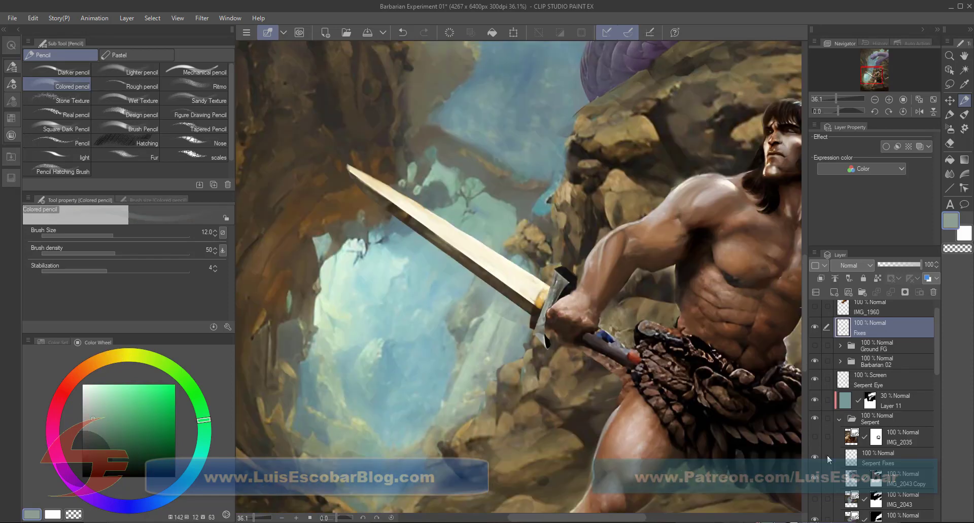
Mask away part of the sword grip beneath the barbarian's fist on IMG_2027 Copy, using the Hard airbrush at size 200.
scroll(826, 455, "down", 4)
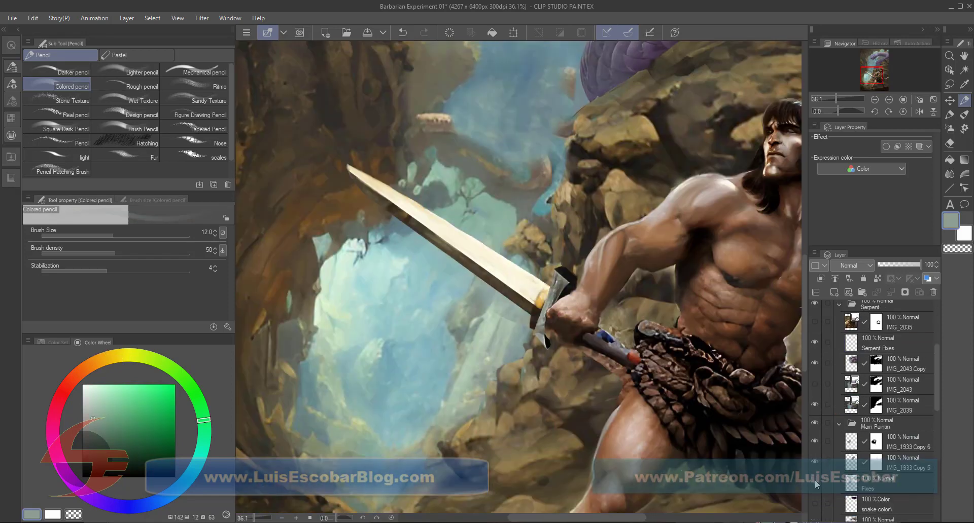
scroll(815, 479, "down", 3)
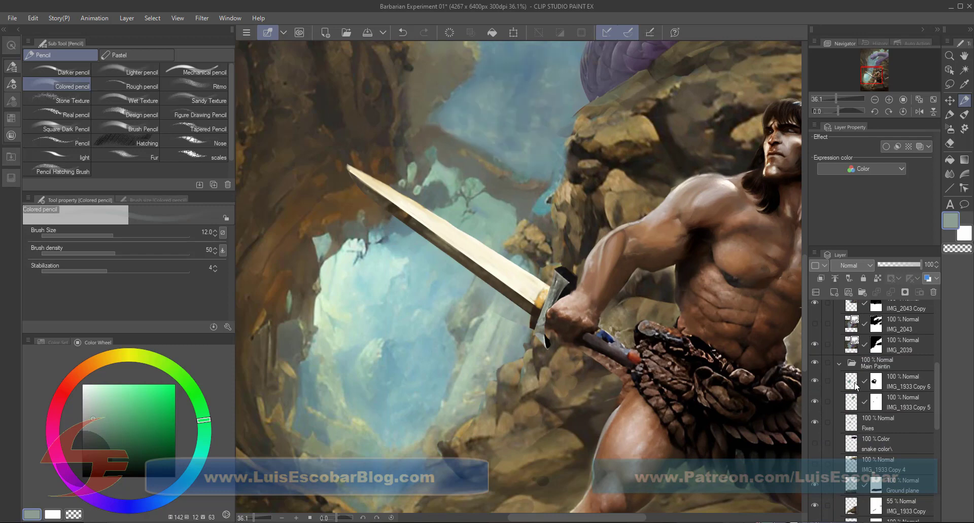
left_click(855, 386)
scroll(816, 450, "up", 5)
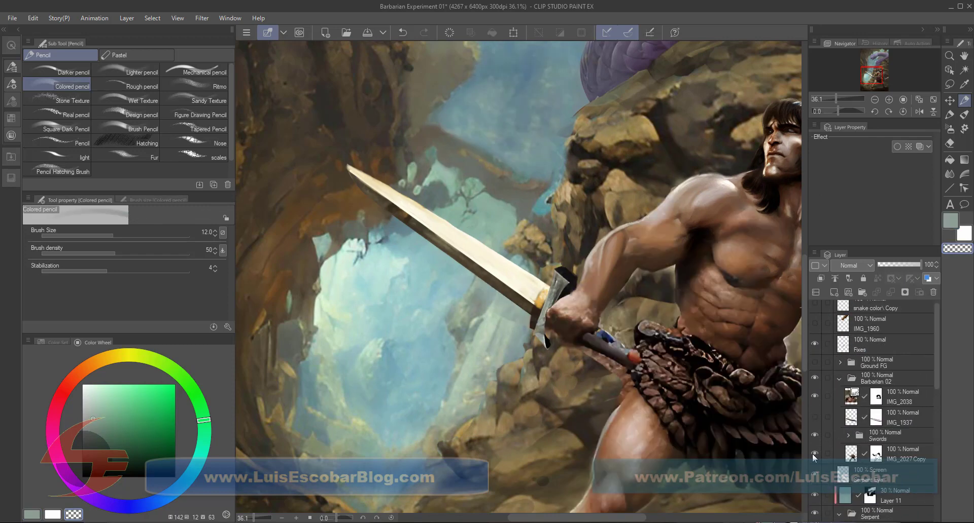
left_click(842, 454)
key("b")
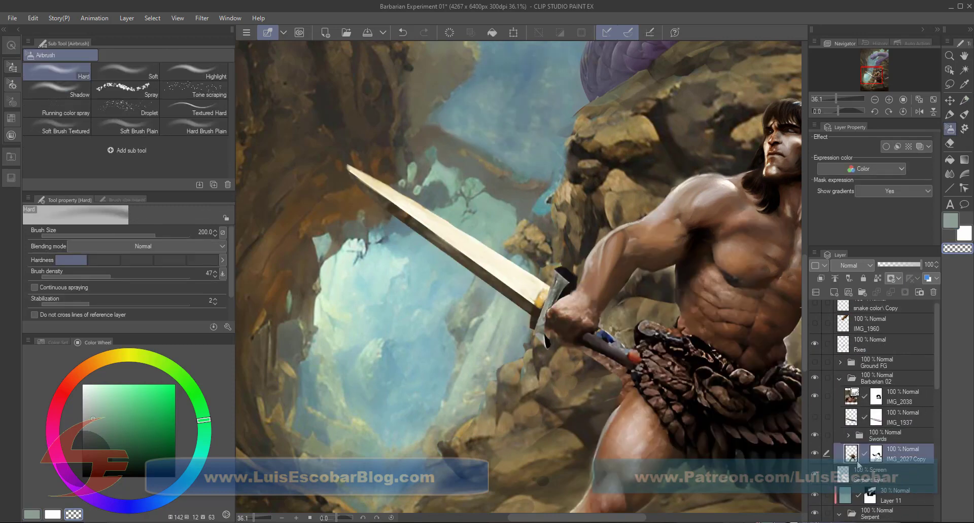
left_click_drag(596, 360, 508, 388)
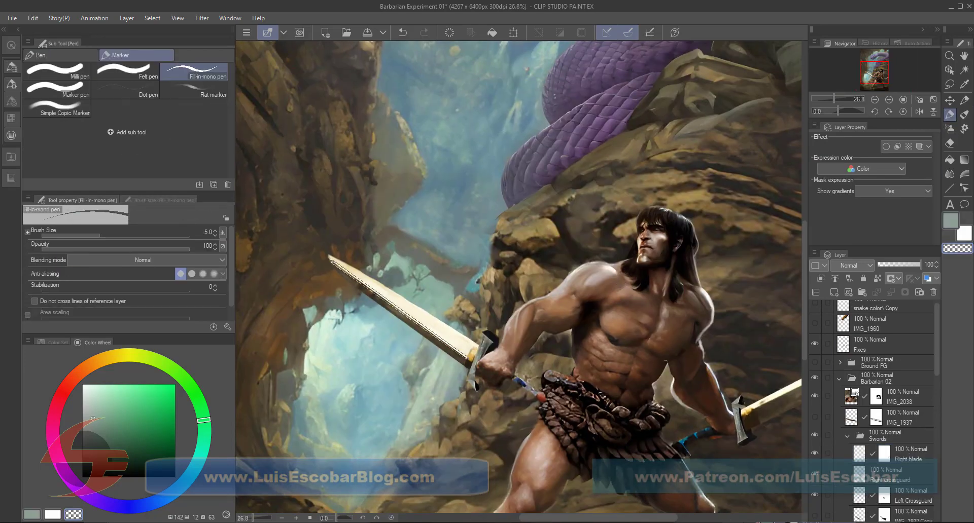
Undo the last change and blend the ground beside the barbarian's front foot on the Fixes layer, using the Rough pencil at size 70.
key("ctrl+z")
left_click(825, 350)
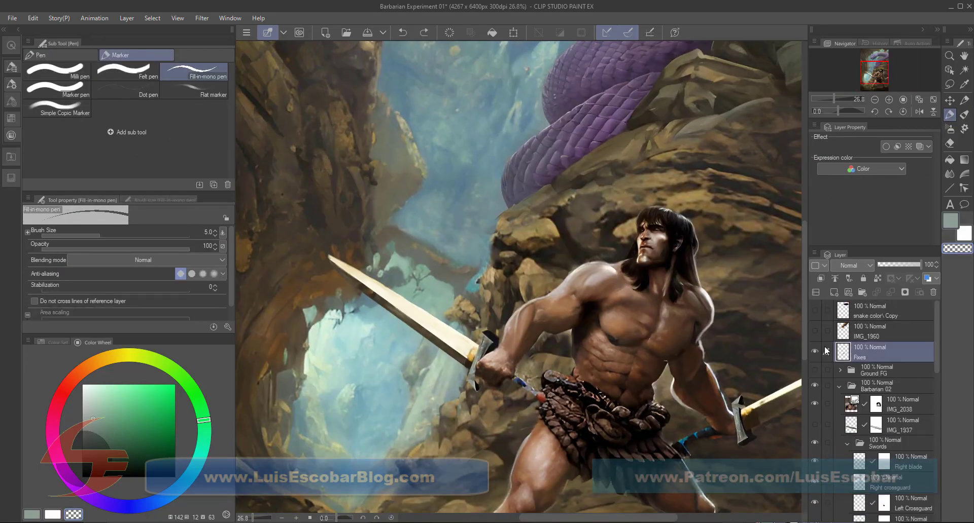
scroll(687, 408, "down", 1)
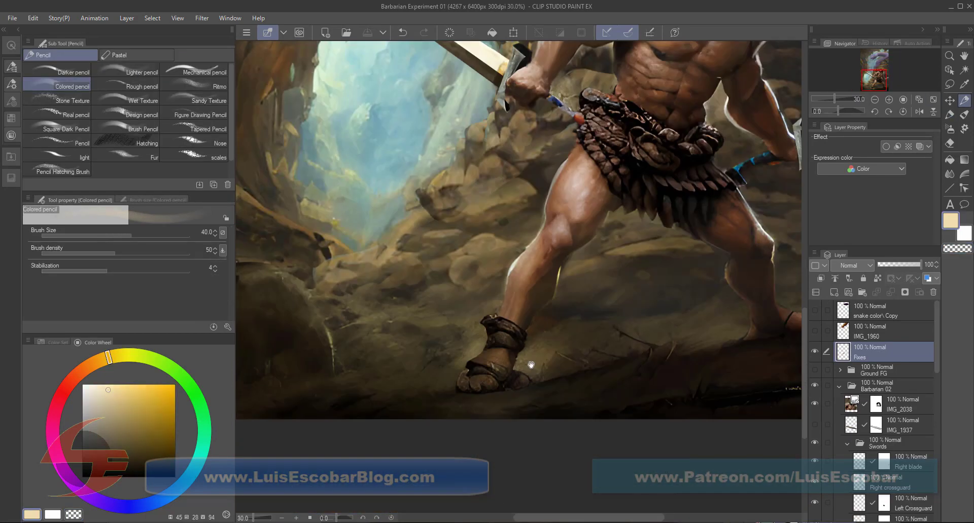
left_click(515, 379, "alt")
key("o")
key("p")
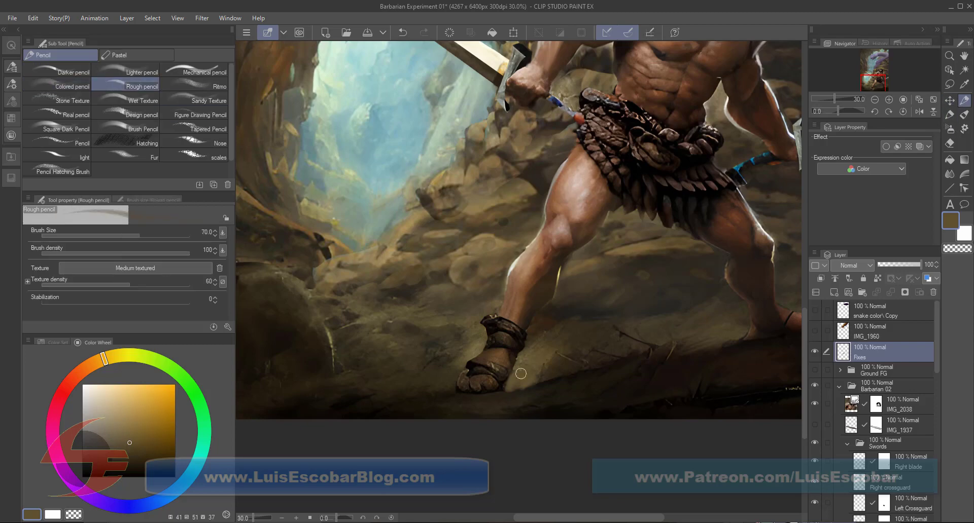
key("p")
left_click(528, 368, "alt")
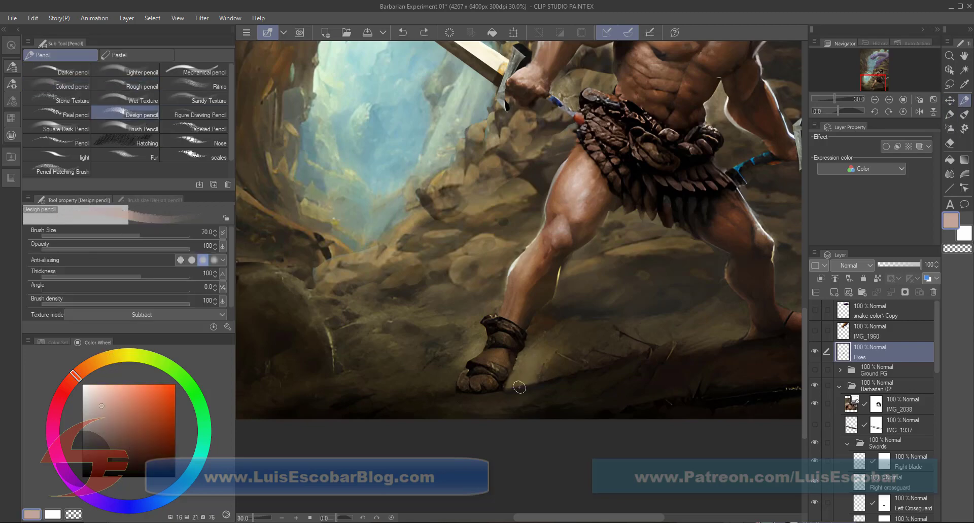
Darken the ground around the front foot with sampled browns, using the Design pencil at sizes 70 and 80, and save the painting.
key("p")
key("p")
key("p")
left_click(517, 359, "alt")
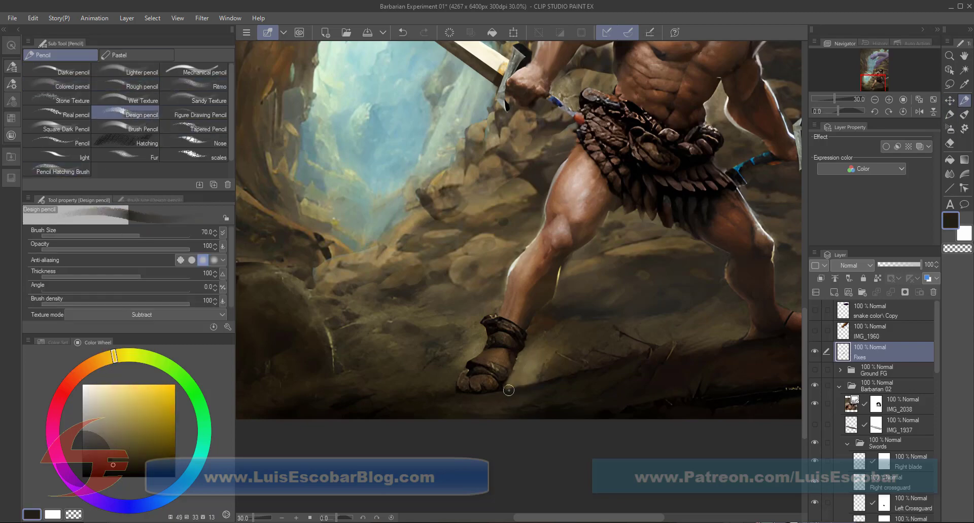
key("ctrl+0")
scroll(560, 393, "up", 2)
left_click(560, 394, "alt")
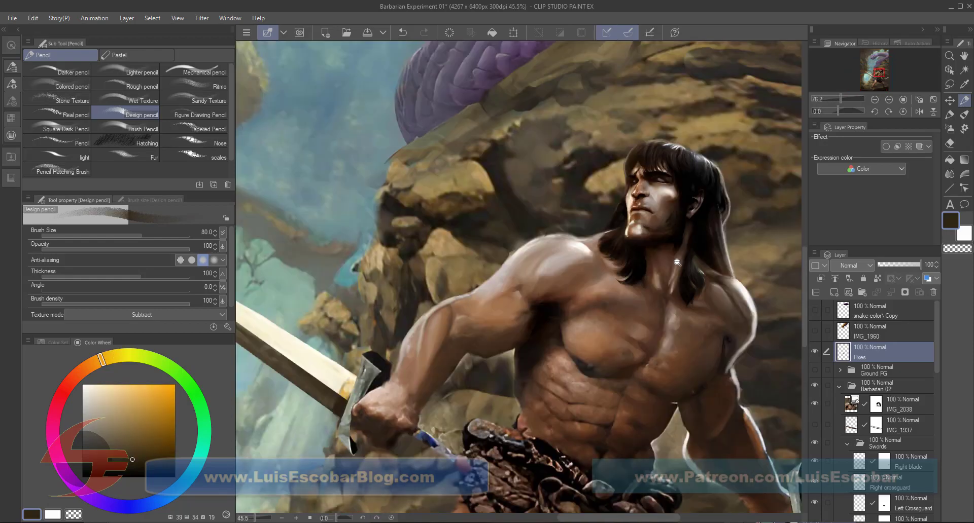
left_click(918, 107)
key("ctrl+s")
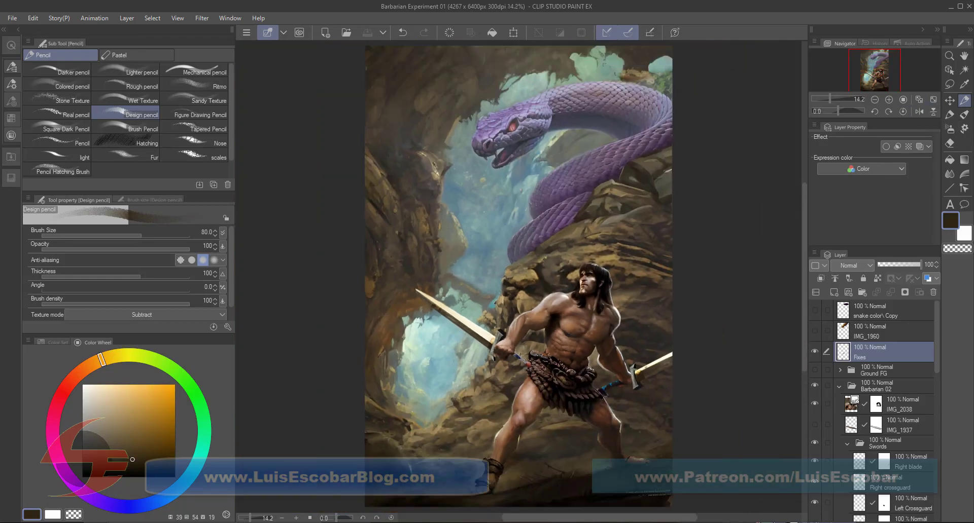
Review hand reference IMG_2359 in the image viewer, bring it into the Clip Studio Paint canvas with IMG_2358, and hide IMG_2358.
key("alt+Tab")
key("Right")
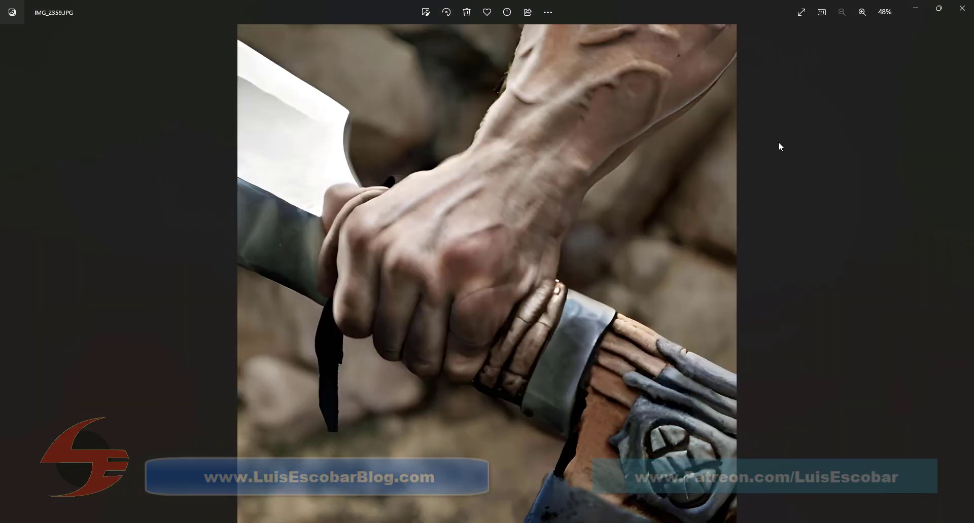
key("alt+Tab")
left_click(808, 312)
left_click(807, 331)
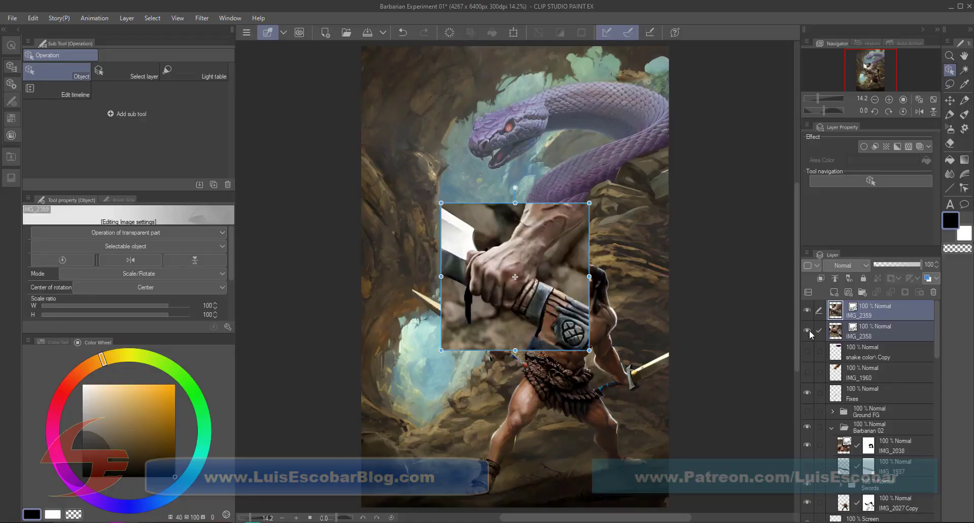
Lower IMG_2359 to 41% opacity, scale it to 32, and rotate and align it over the barbarian's sword fist.
left_click_drag(921, 264, 893, 264)
scroll(525, 321, "up", 7)
scroll(519, 439, "down", 1)
left_click_drag(519, 439, 552, 358)
left_click_drag(640, 239, 685, 225)
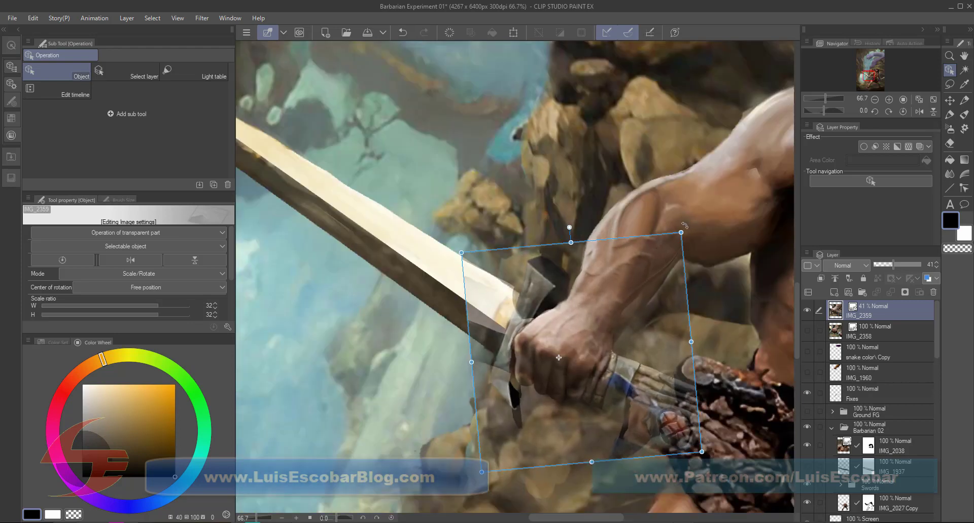
Mask IMG_2359 down to the gripping hand, using the Fill-in-mono pen at size 41.9.
key("p")
key("c")
mouse_move(680, 446)
left_mouse_down()
mouse_move(621, 346)
mouse_move(507, 385)
mouse_move(553, 421)
mouse_move(619, 307)
left_mouse_up()
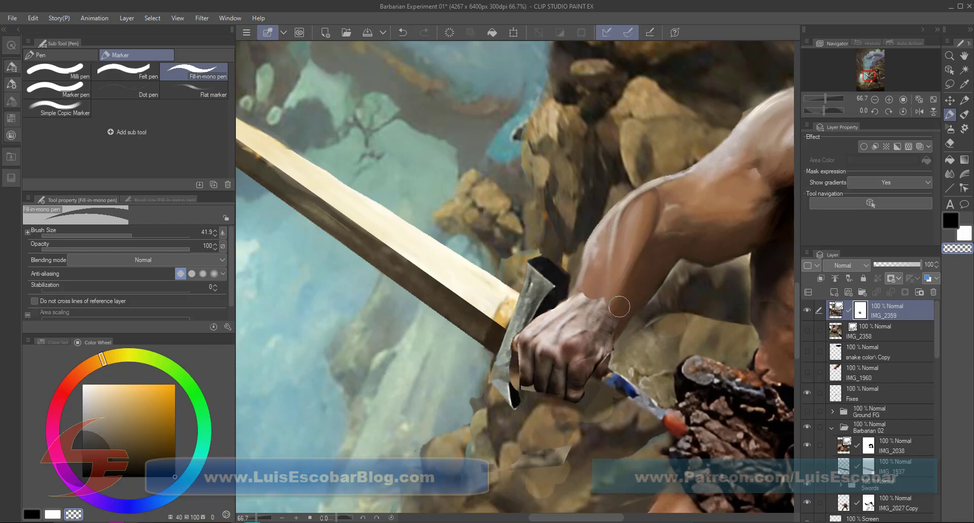
Set IMG_2359 to 36% opacity and soften its mask where the wrist meets the forearm, using the Hard airbrush at sizes 25 and 70.
left_click(888, 265)
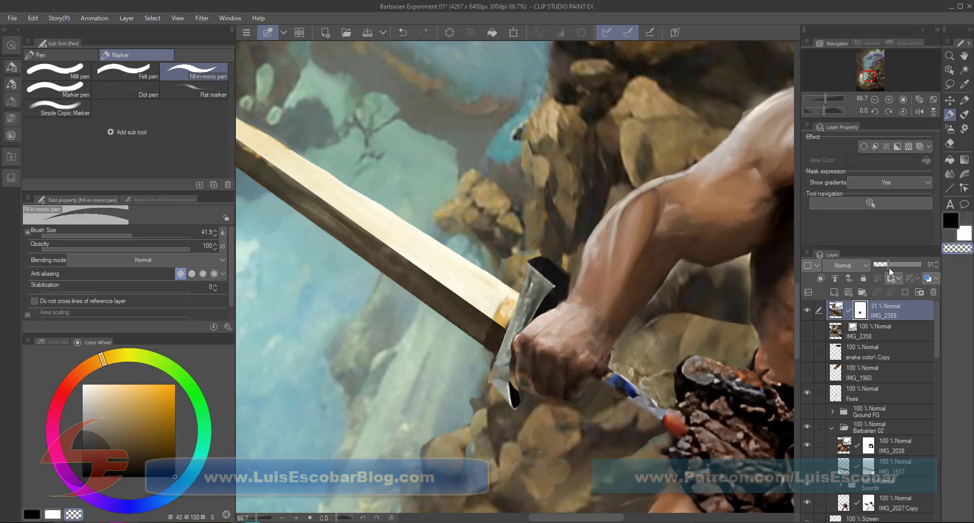
key("b")
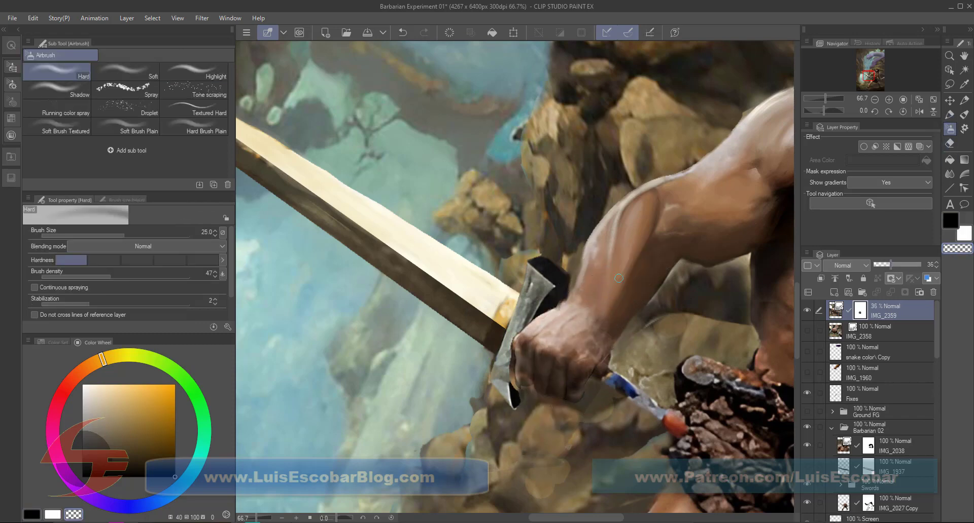
mouse_move(618, 279)
left_mouse_down()
mouse_move(637, 301)
mouse_move(584, 369)
mouse_move(514, 277)
mouse_move(592, 333)
mouse_move(551, 446)
left_mouse_up()
key("bracketright")
key("bracketright")
key("bracketright")
key("bracketright")
key("bracketright")
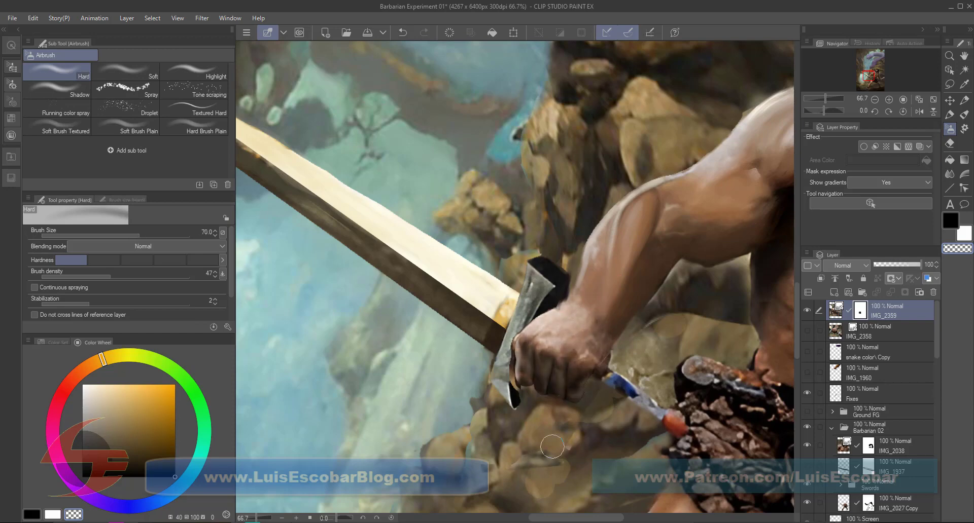
Reveal the sword grip behind the fist in the IMG_2359 mask, using the Fill-in-mono pen.
key("p")
key("c")
mouse_move(668, 422)
left_mouse_down()
mouse_move(660, 451)
mouse_move(652, 415)
left_mouse_up()
Add a new layer and paint clean edges around the fist, crossguard and grip, using the Colored pencil at sizes 10, 6 and 12.
key("ctrl+shift+n")
key("p")
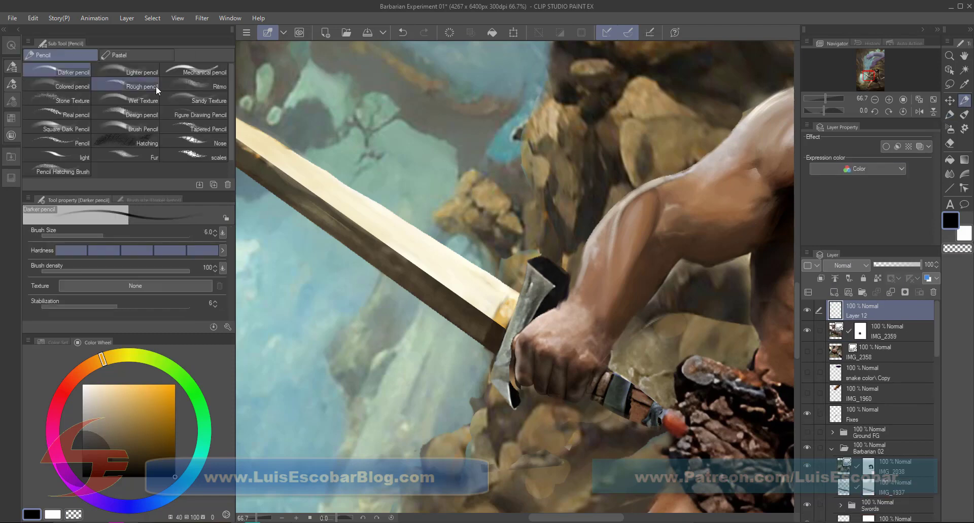
left_click(519, 402, "alt")
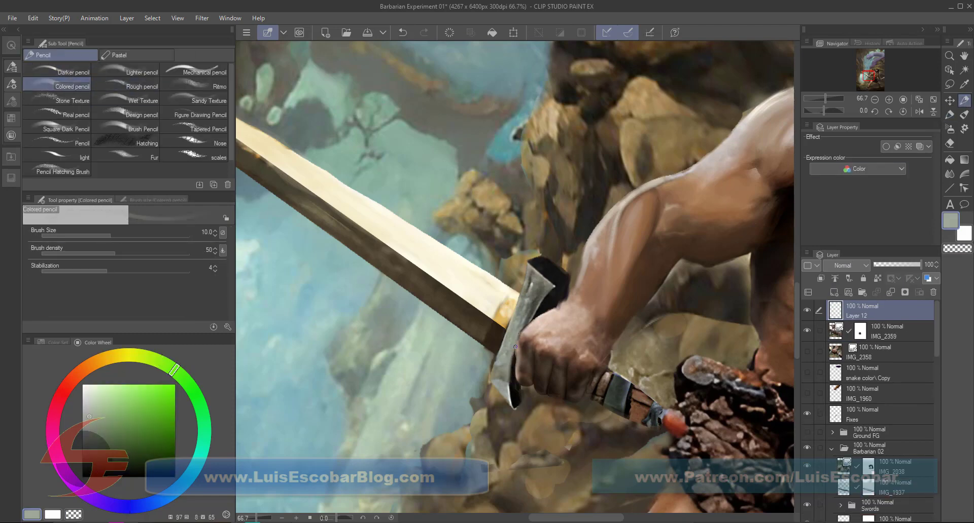
left_click(587, 400, "alt")
left_click(595, 376, "alt")
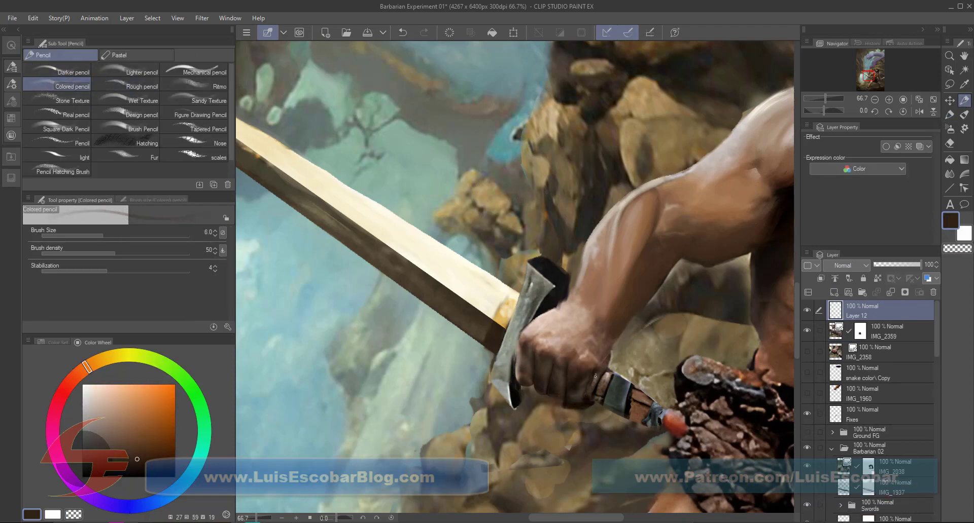
left_click(610, 363, "alt")
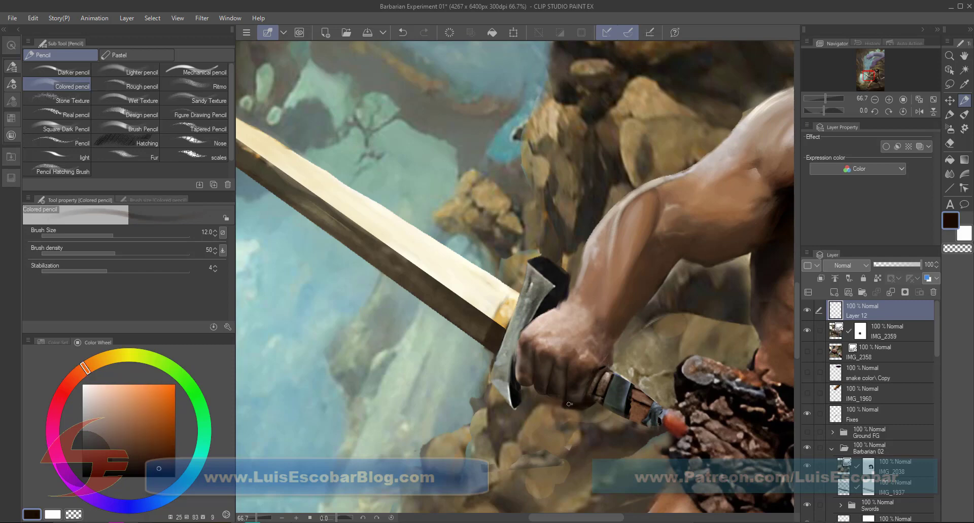
left_click(933, 99)
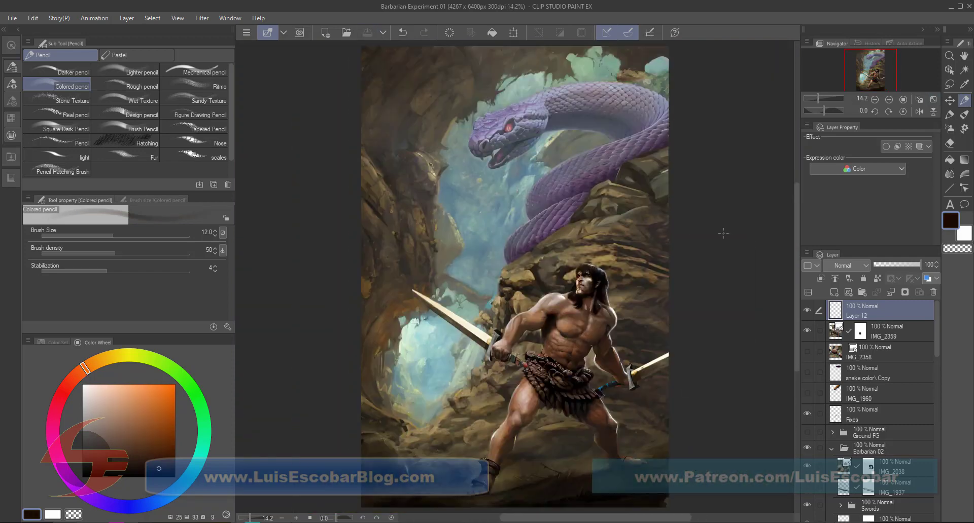
Touch up the barbarian's figure on Layer 12 with sampled tones, using the Colored pencil at sizes 15 and 8, and save the painting.
scroll(586, 335, "up", 5)
left_click(568, 372, "alt")
left_click_drag(543, 385, 568, 372)
left_click(574, 383, "alt")
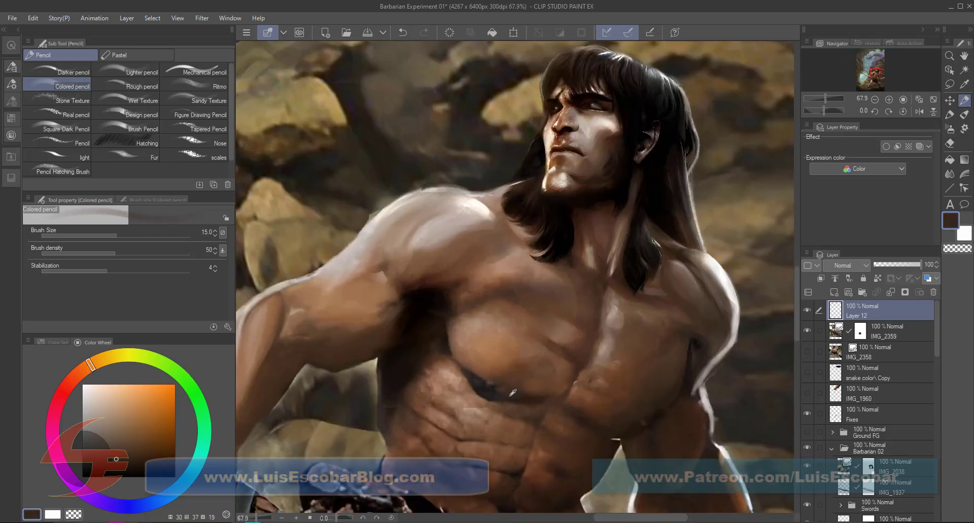
key("bracketleft")
key("bracketleft")
key("ctrl+0")
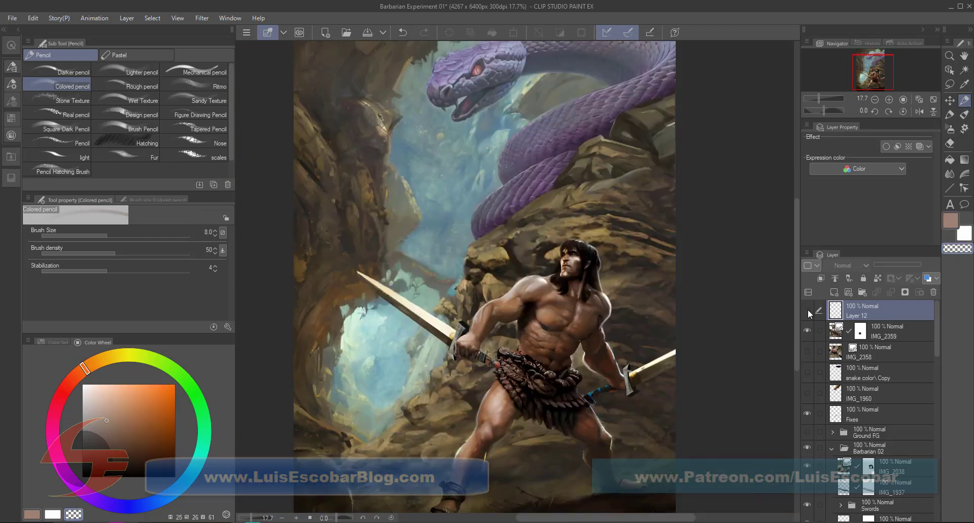
key("ctrl+s")
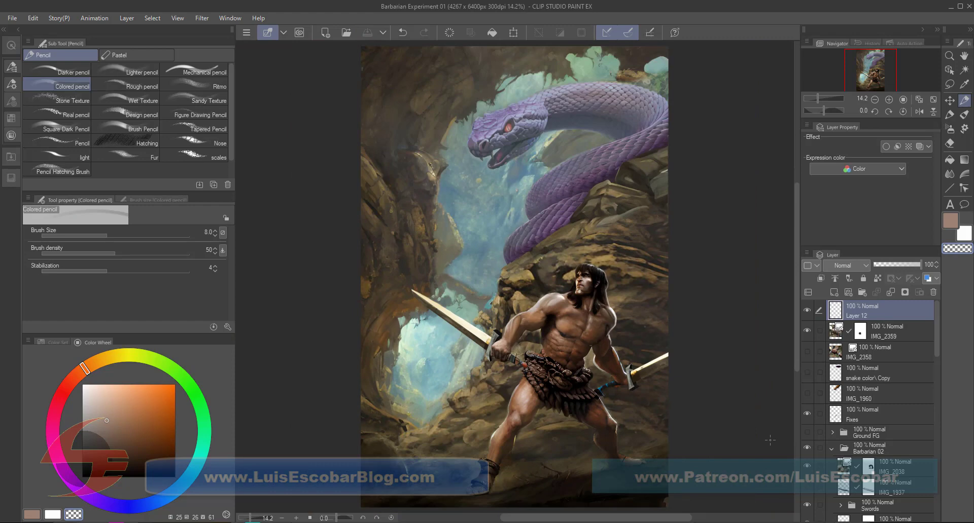
Move IMG_2359 beneath Fixes, merge away Layer 12, and rename the IMG_2359 layer as Hand.
left_click_drag(881, 330, 881, 422)
right_click(880, 310)
left_click(906, 273)
double_click(888, 396)
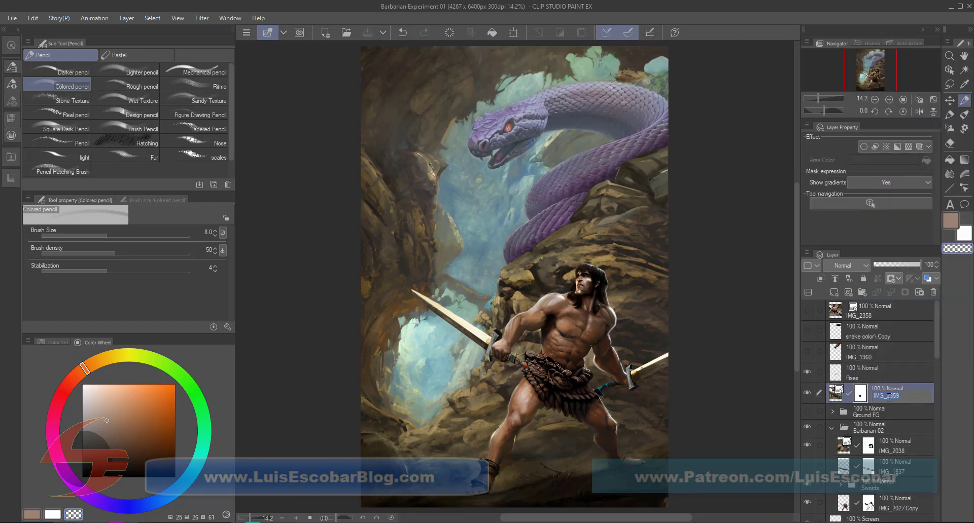
type("Hand")
key("Return")
Repaint the rear foot's toes and nearby ground on the Fixes layer with sampled browns, using the Colored pencil at size 8.
left_click(862, 372)
scroll(624, 502, "up", 5)
left_click(710, 282, "alt")
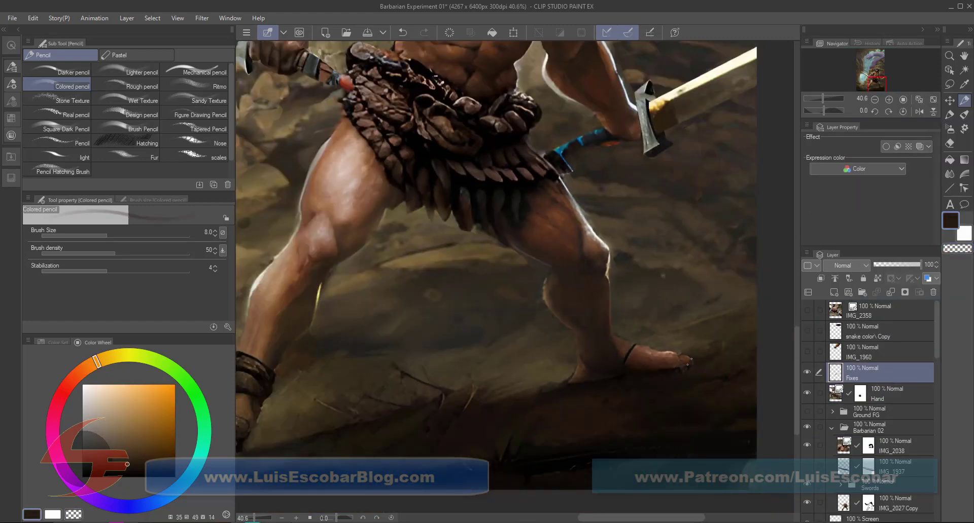
left_click(666, 331, "alt")
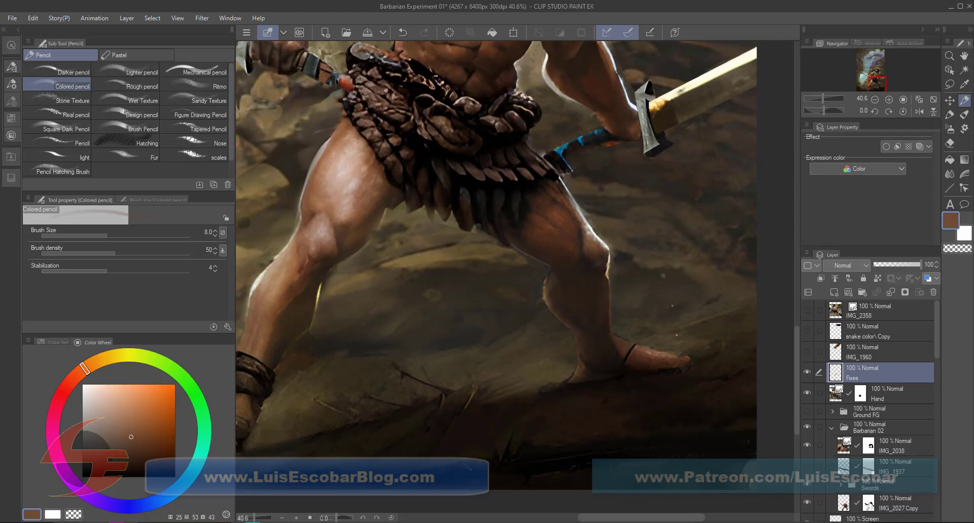
left_click(672, 305, "alt")
Repaint the barbarian's front foot and toes in sampled skin and shadow browns, using the Colored pencil at size 17.
scroll(673, 356, "up", 2)
key("bracketright")
key("bracketright")
key("bracketright")
key("bracketright")
left_click(526, 344, "alt")
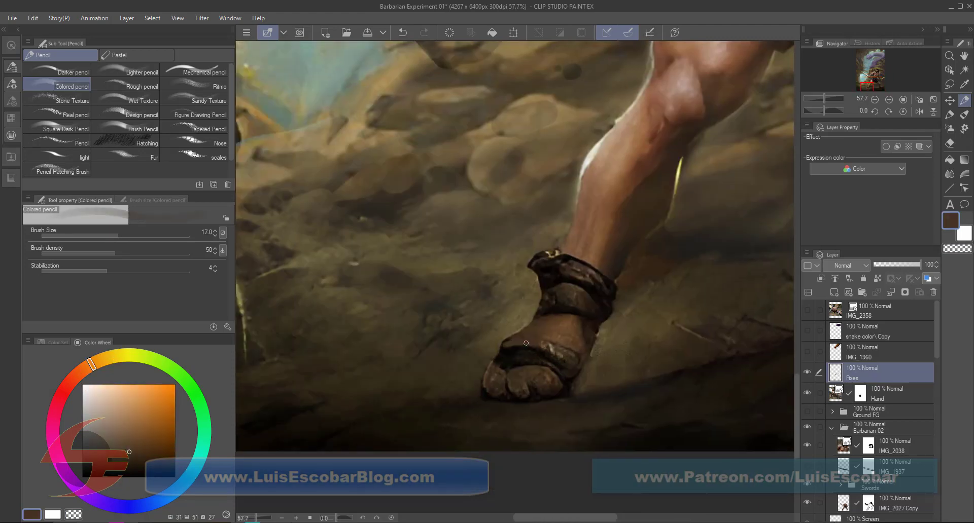
left_click(520, 387, "alt")
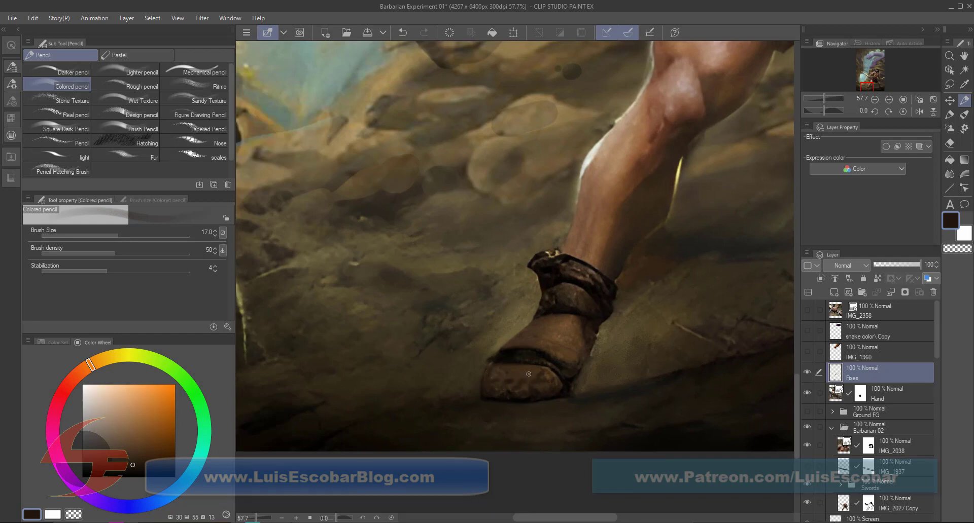
left_click(540, 386, "alt")
Refine the front toes, sandal straps and foot outline with sampled browns, using the Colored pencil at sizes including 10 and 30.
key("bracketleft")
key("bracketleft")
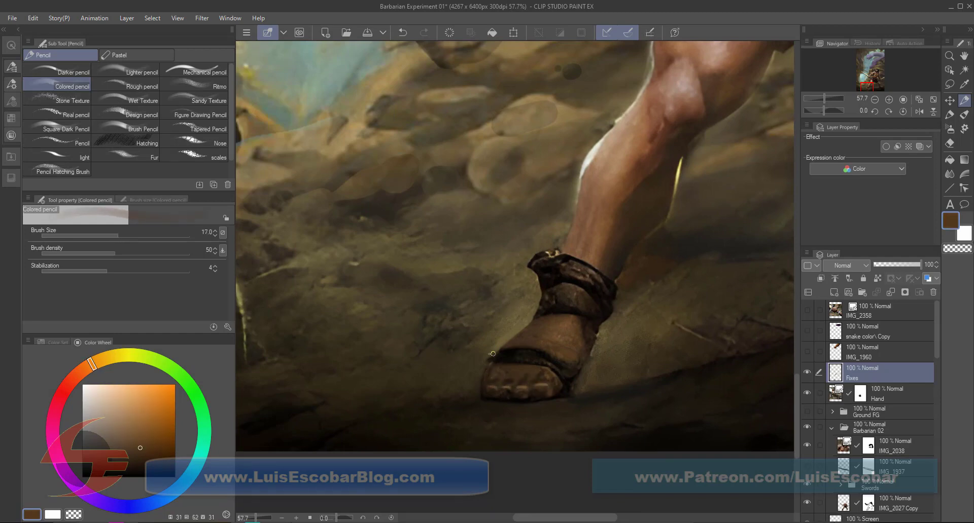
left_click(495, 362, "alt")
key("bracketleft")
key("bracketleft")
key("bracketleft")
key("bracketright")
key("bracketright")
key("bracketright")
key("bracketright")
key("bracketright")
key("bracketright")
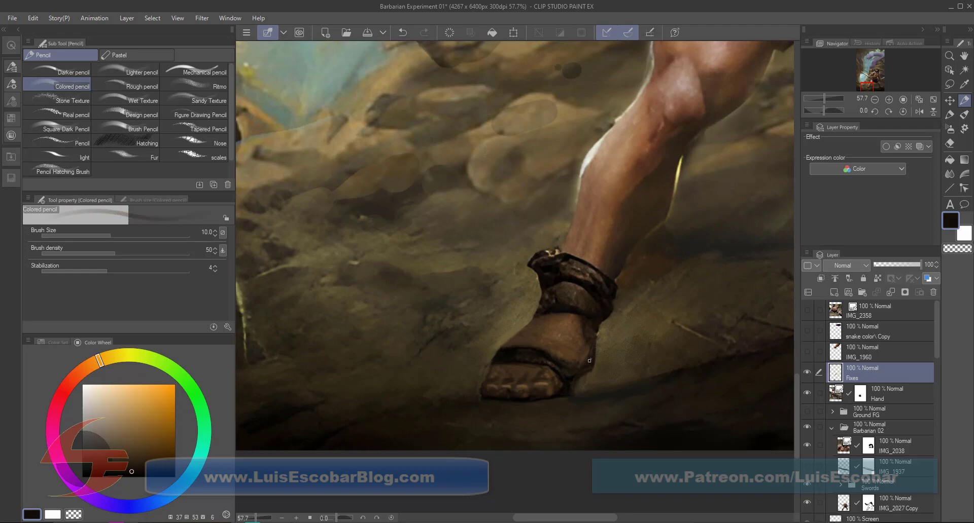
left_click(500, 347, "alt")
scroll(500, 348, "down", 5)
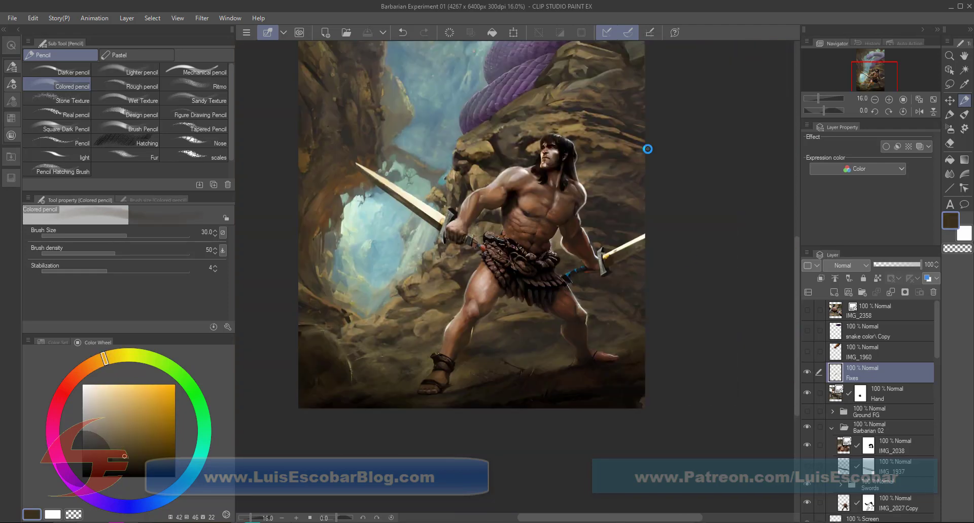
scroll(646, 148, "down", 1)
key("Tab")
key("Tab")
scroll(558, 409, "up", 5)
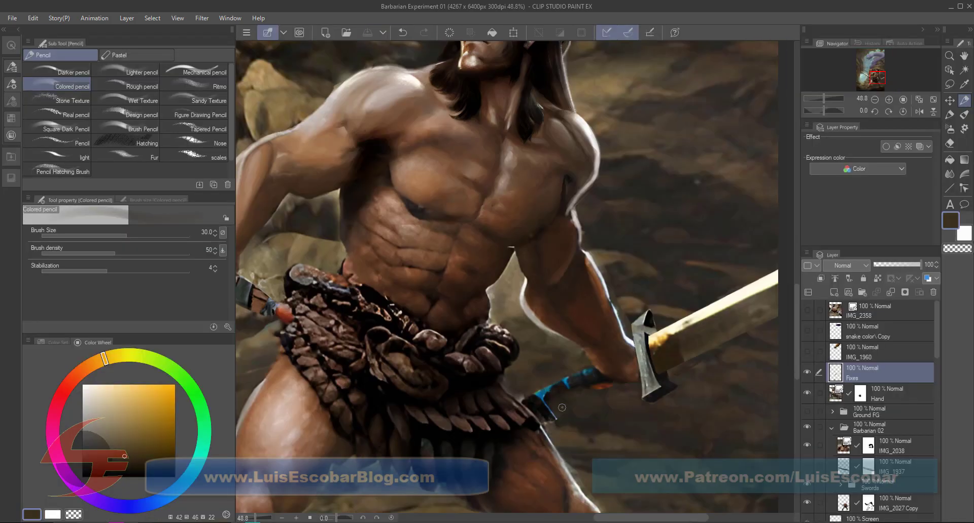
scroll(612, 387, "down", 4)
Paint the sword grip behind the raised fist blue with dark shading, using the Colored pencil at sizes 30 and 17.
scroll(421, 395, "up", 4)
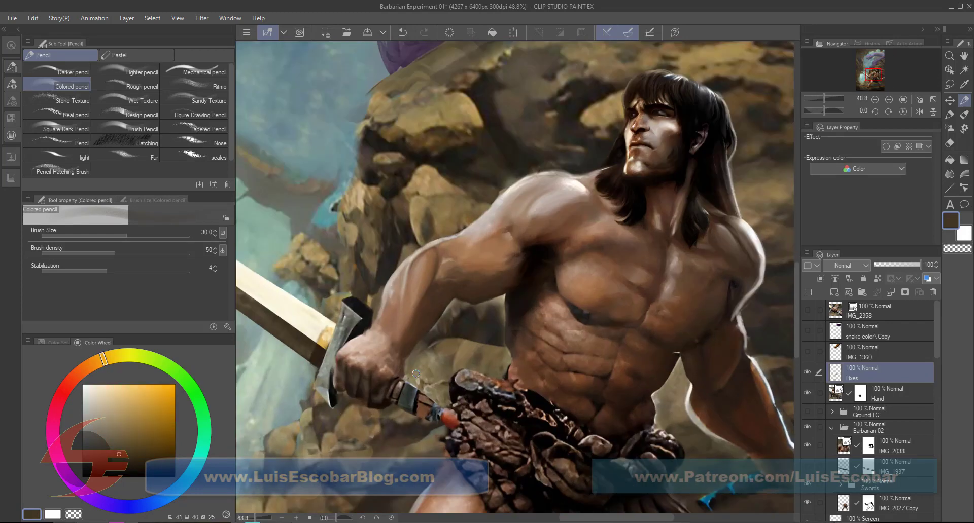
left_click(421, 396, "alt")
left_click(410, 408, "alt")
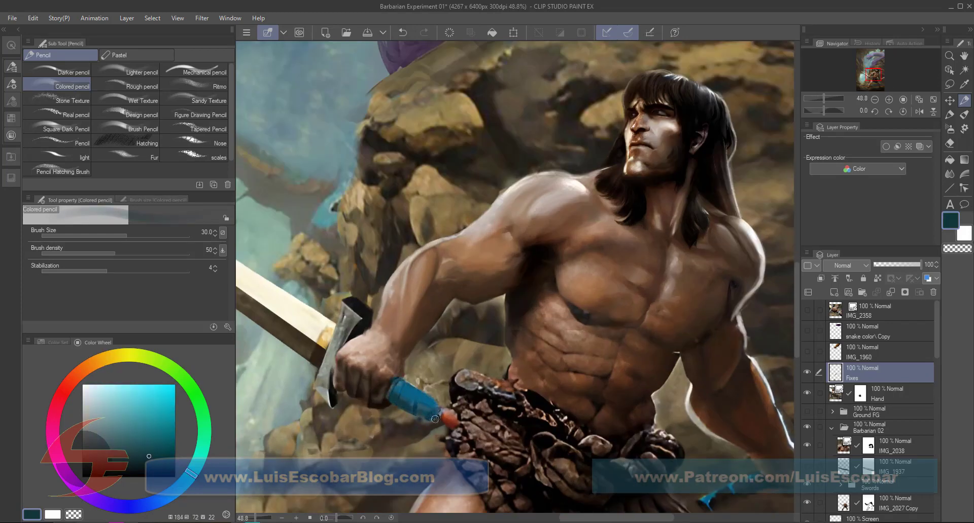
left_click(715, 501, "alt")
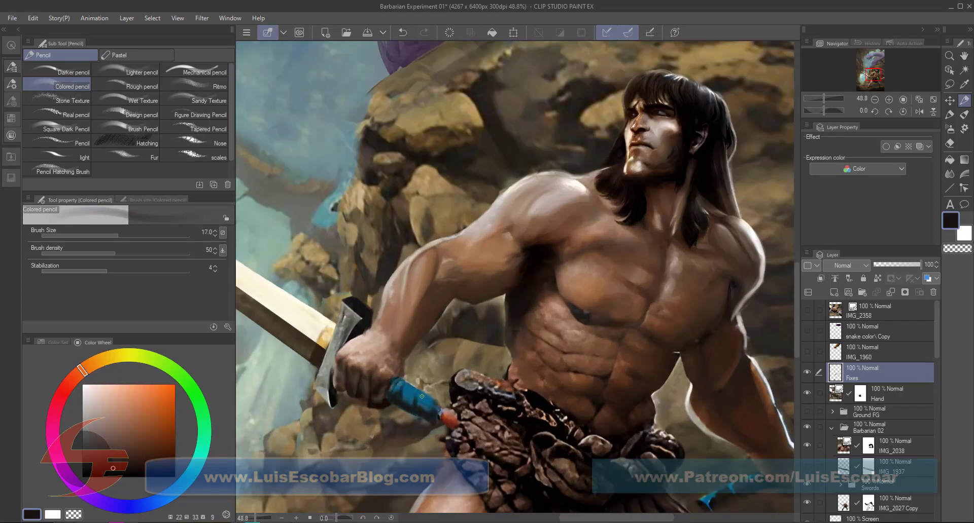
left_click(434, 414, "alt")
Paint a brown pommel on the lowered sword's blue grip and clean up nearby edges with sampled tones, and save the painting.
scroll(434, 414, "down", 3)
left_click(670, 391, "alt")
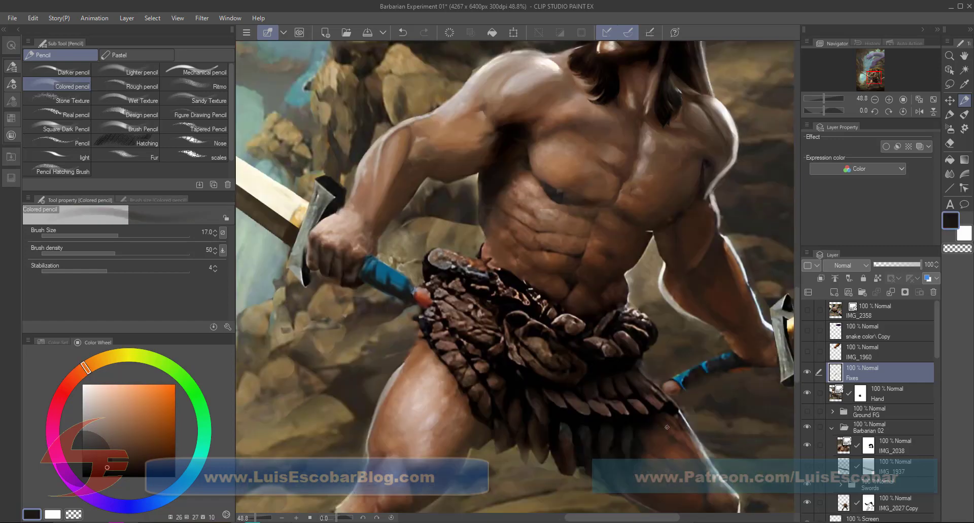
scroll(761, 385, "up", 2)
left_click(482, 289, "alt")
key("ctrl+0")
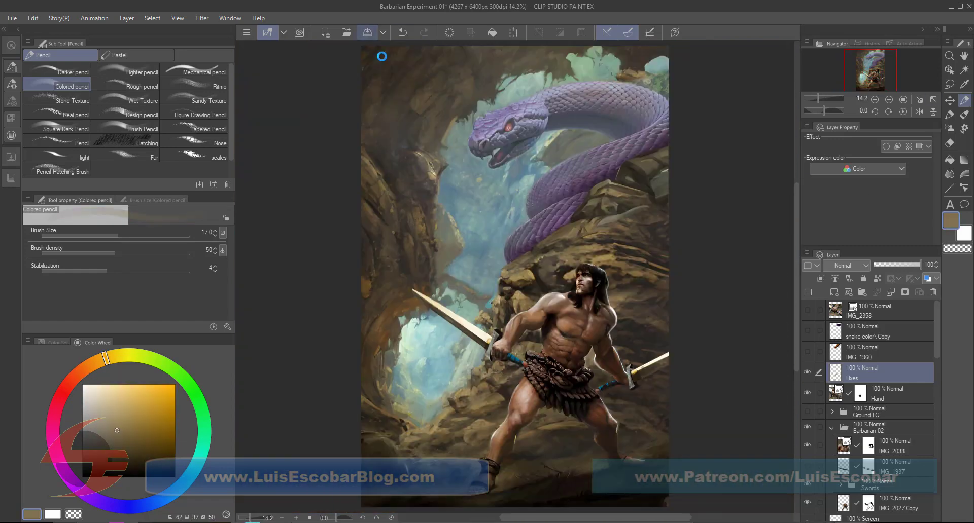
key("Tab")
key("ctrl+s")
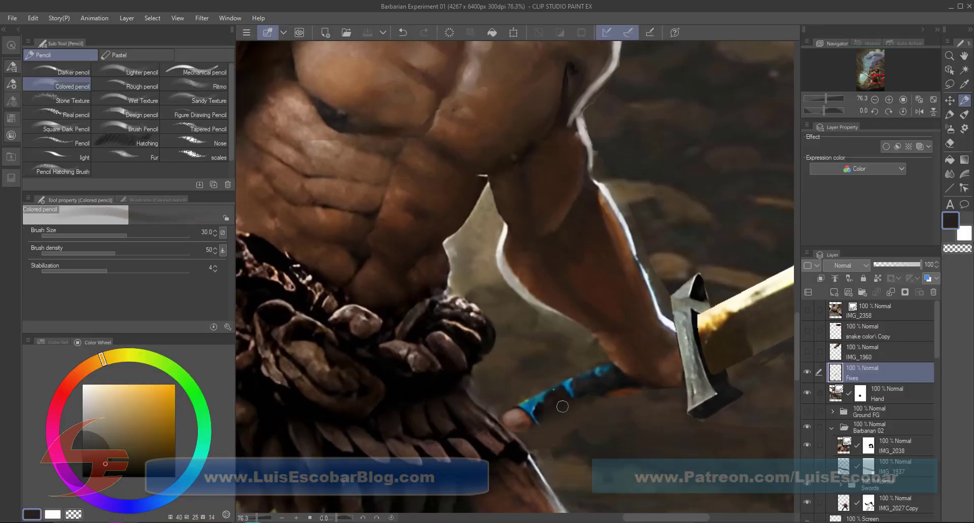
Paint over the end of the lowered sword's blue grip and pommel with dark brown, using the Colored pencil at size 30.
left_click_drag(523, 415, 537, 381)
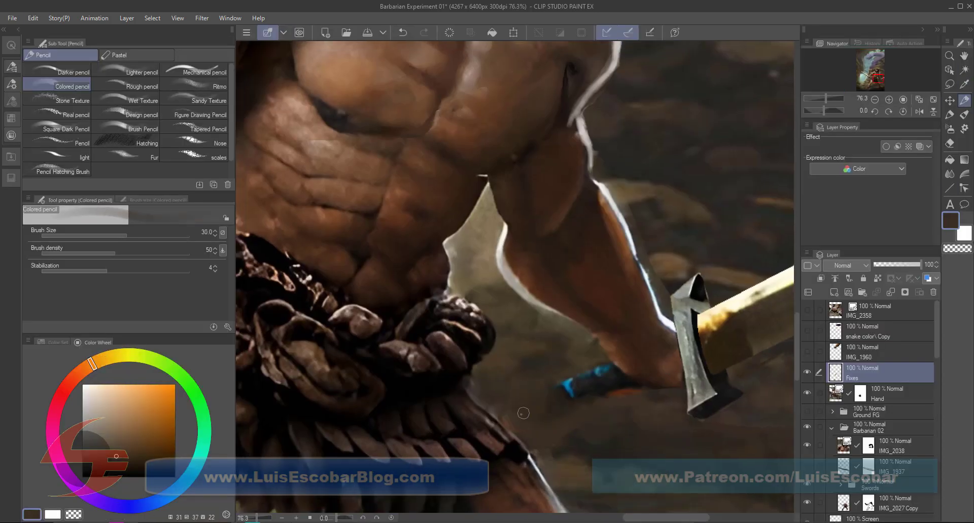